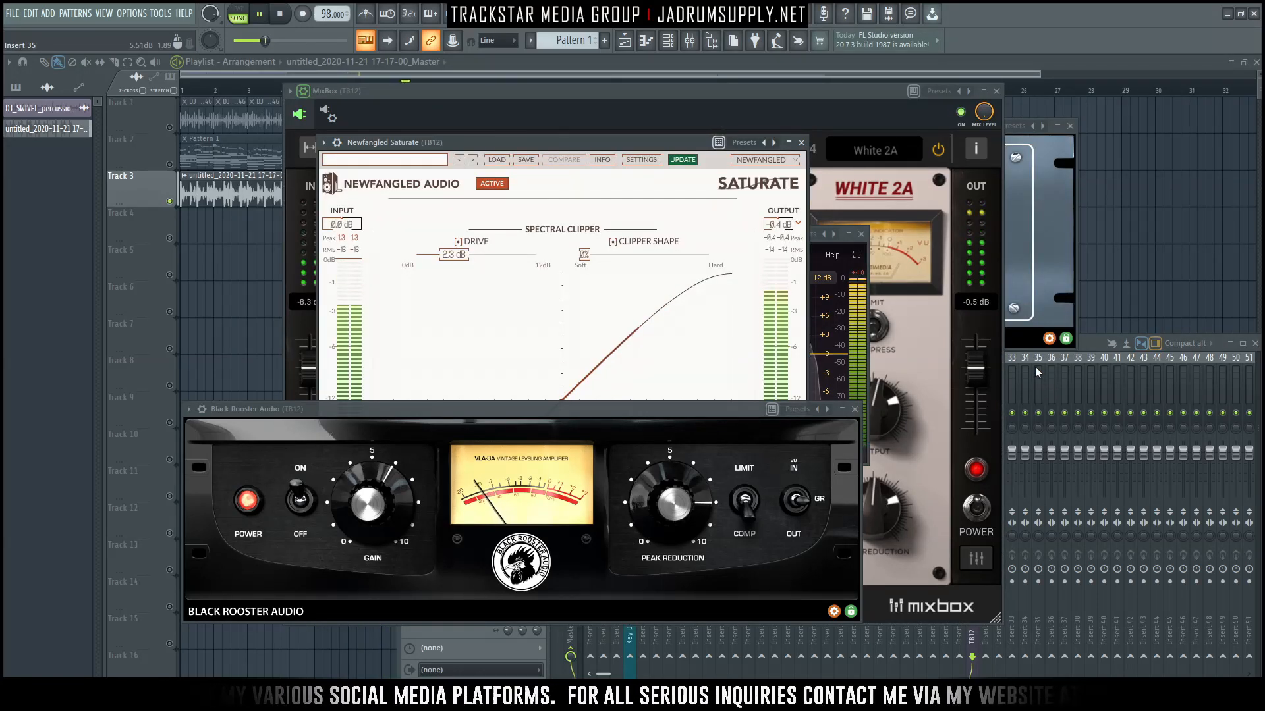
Step: Bring the mixer to the front, open FabFilter Pro-G on the TB12 track, and stop playback
left_click(1034, 366)
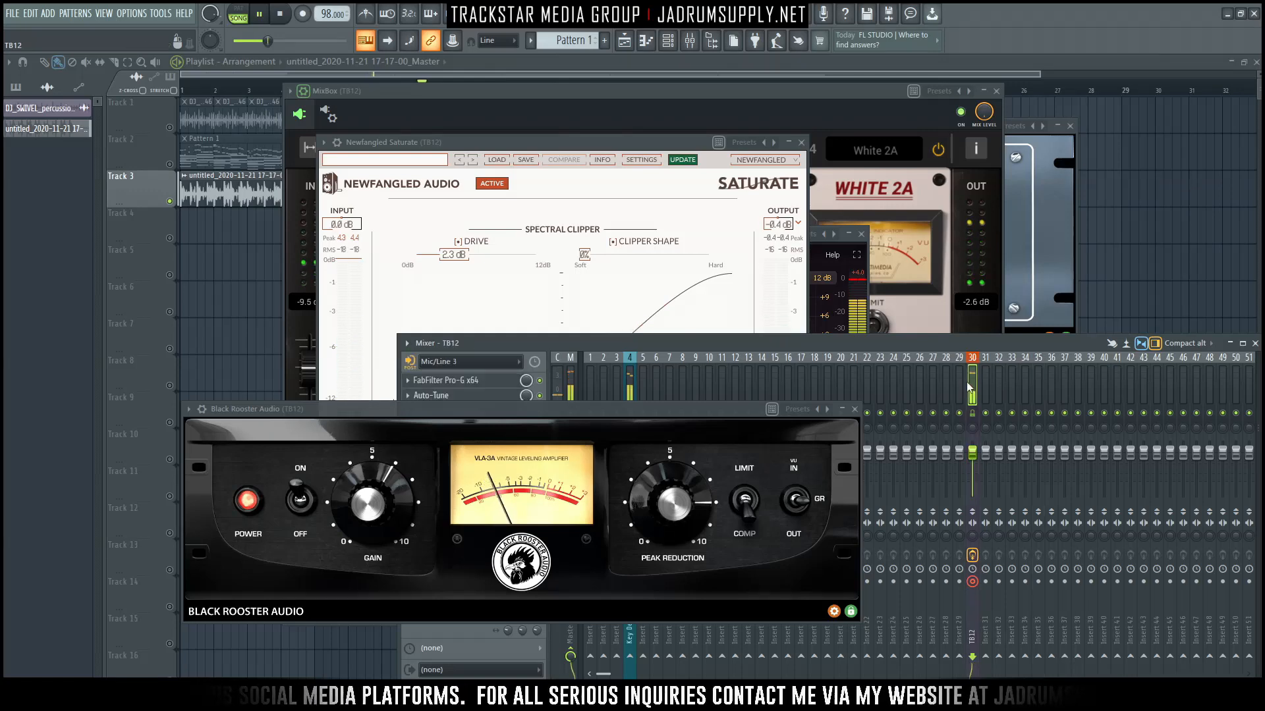
left_click(479, 382)
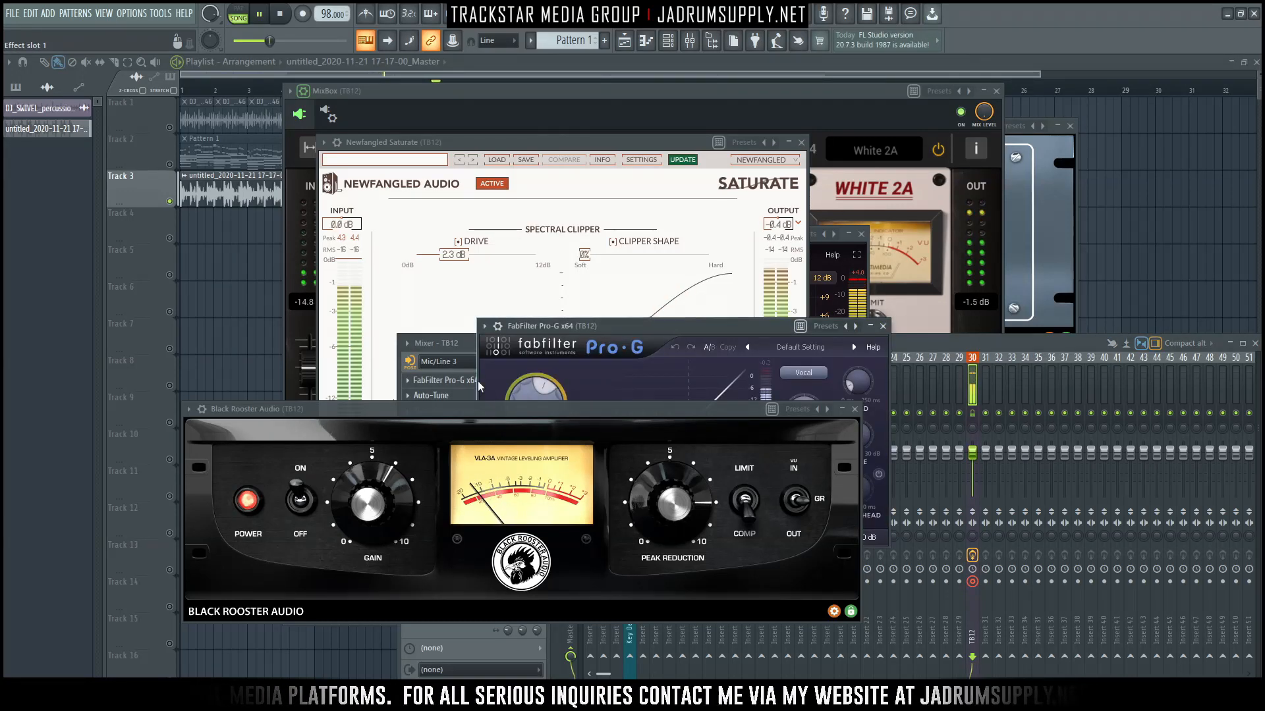
left_click(1008, 343)
key("space")
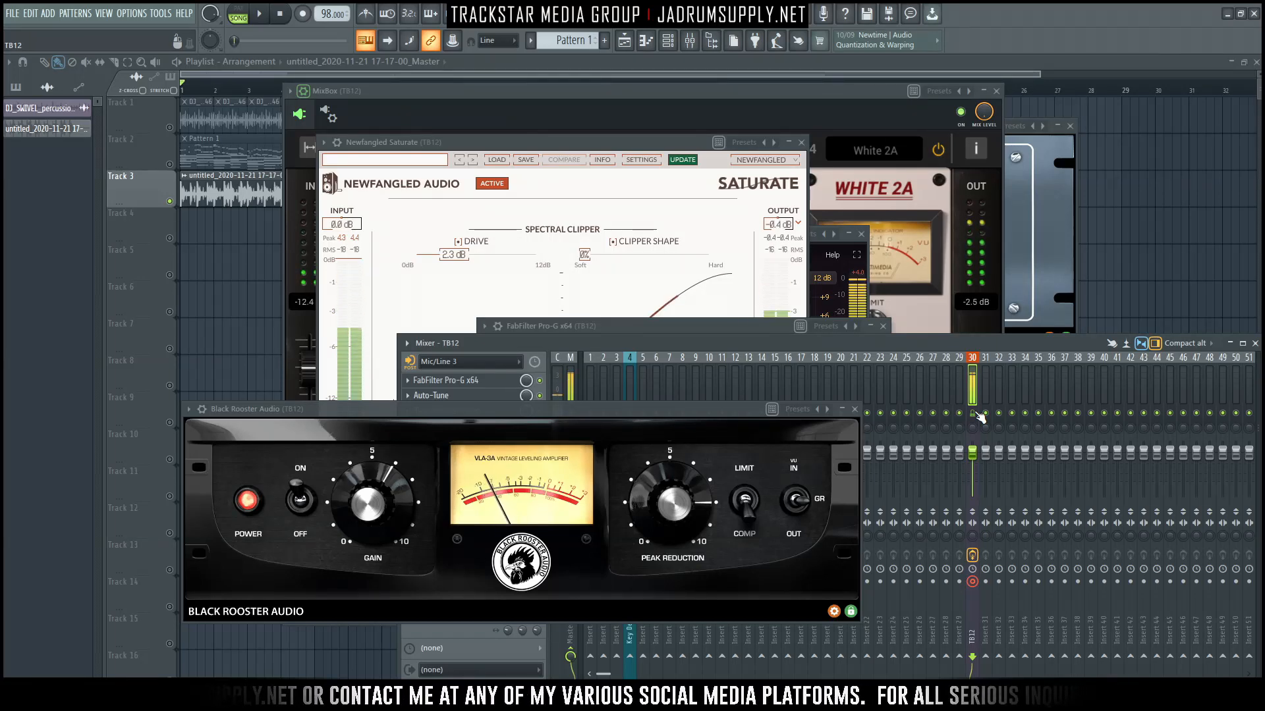
Step: Review the TB12 track's audio input sources and examine the FabFilter Pro-G gate's settings
left_click(477, 362)
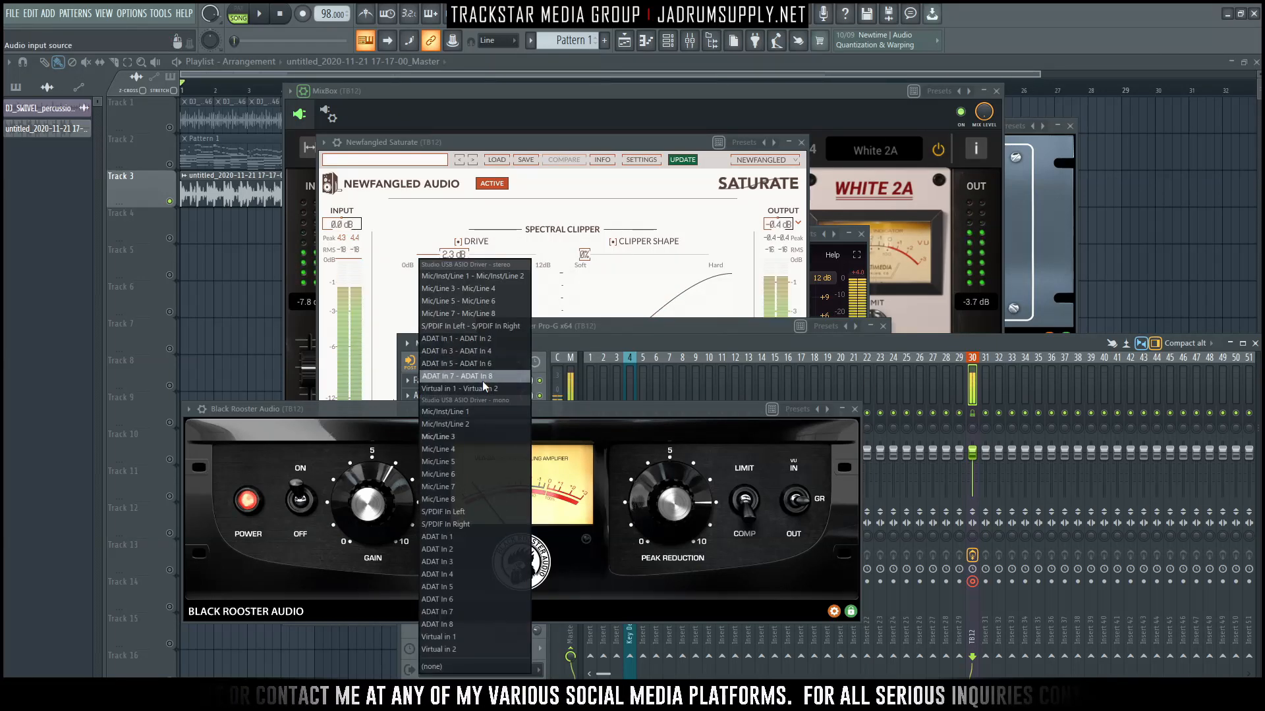
left_click(637, 343)
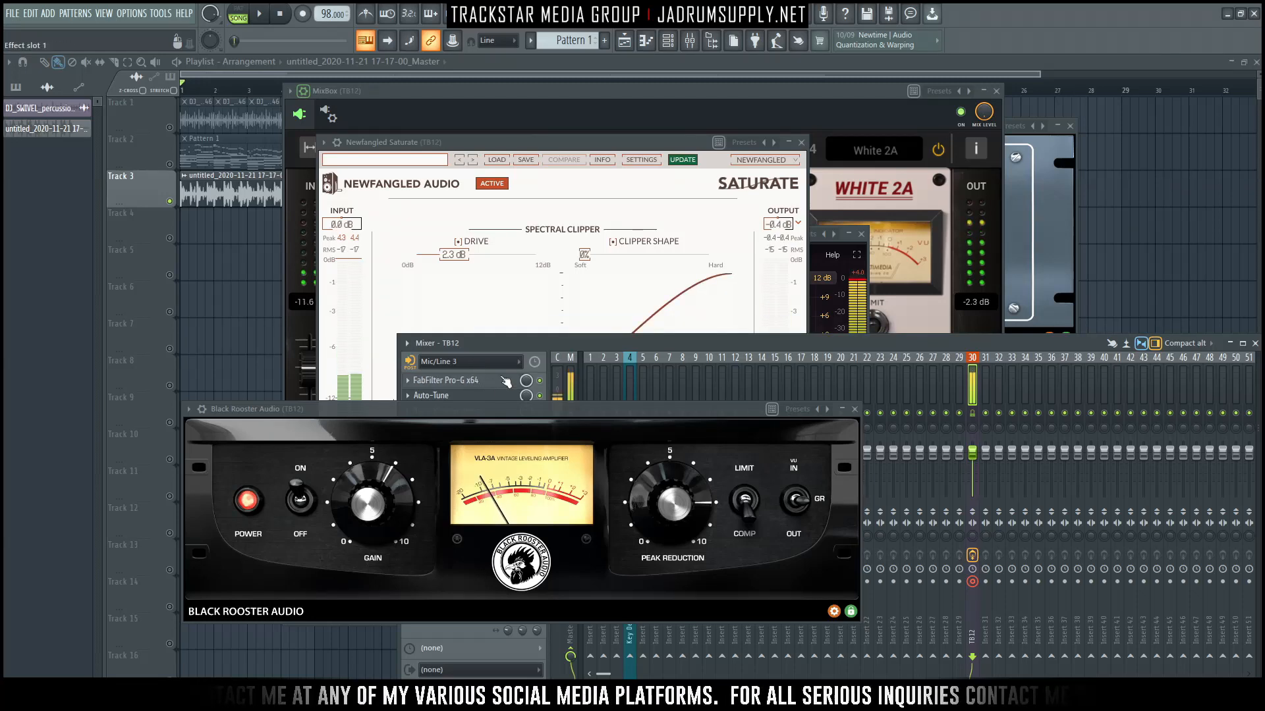
left_click(492, 381)
left_click_drag(675, 321, 725, 149)
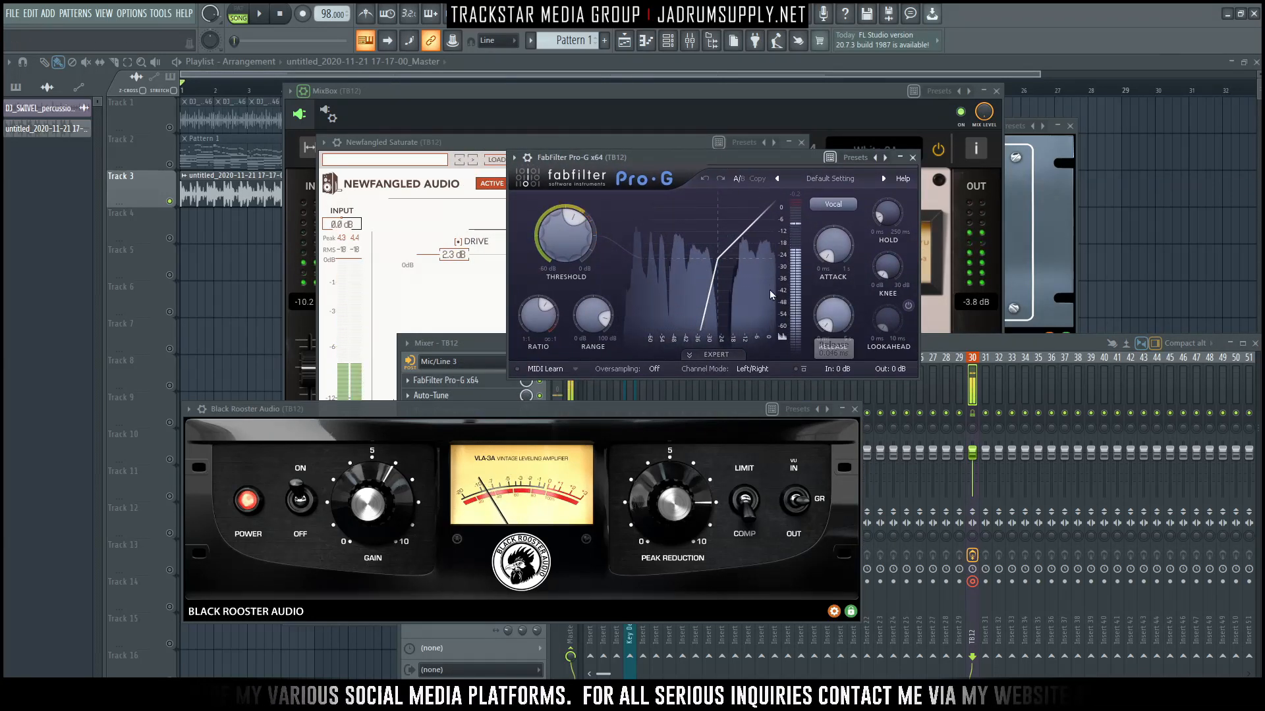
left_click(540, 388)
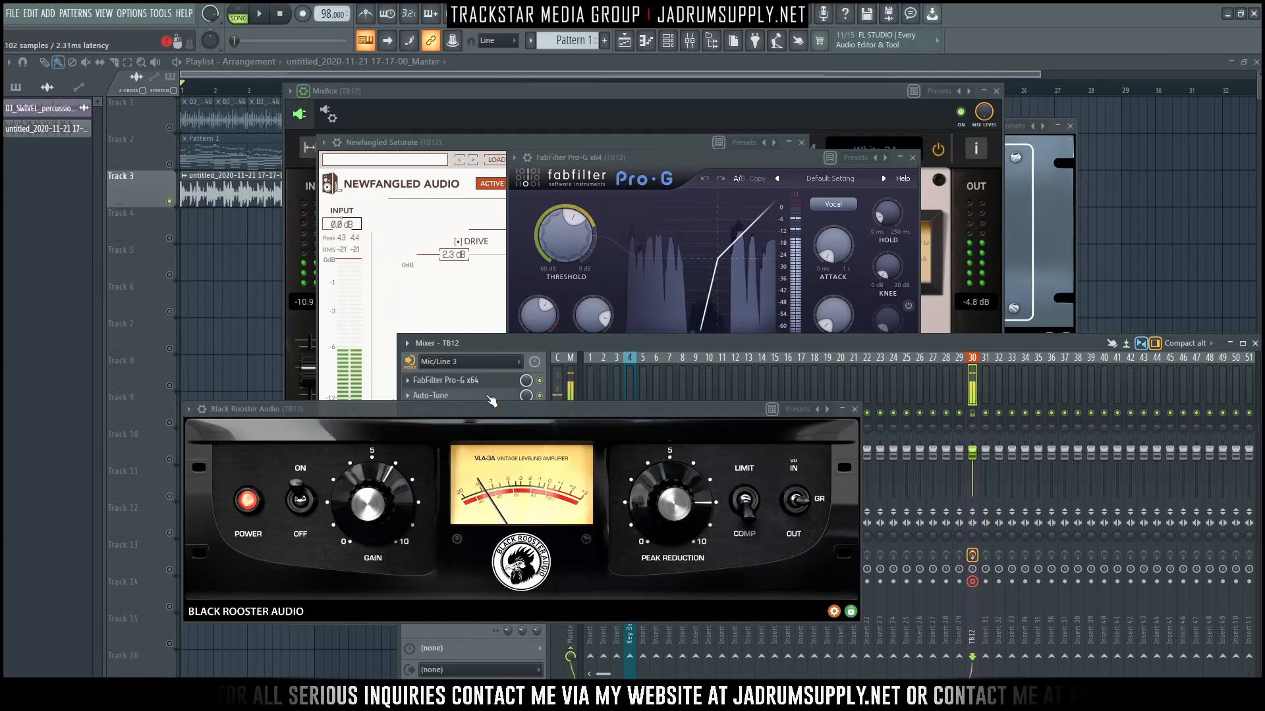
Step: Examine Auto-Tune on the TB12 track and close the VLA-3A compressor window covering the effects chain
left_click(461, 395)
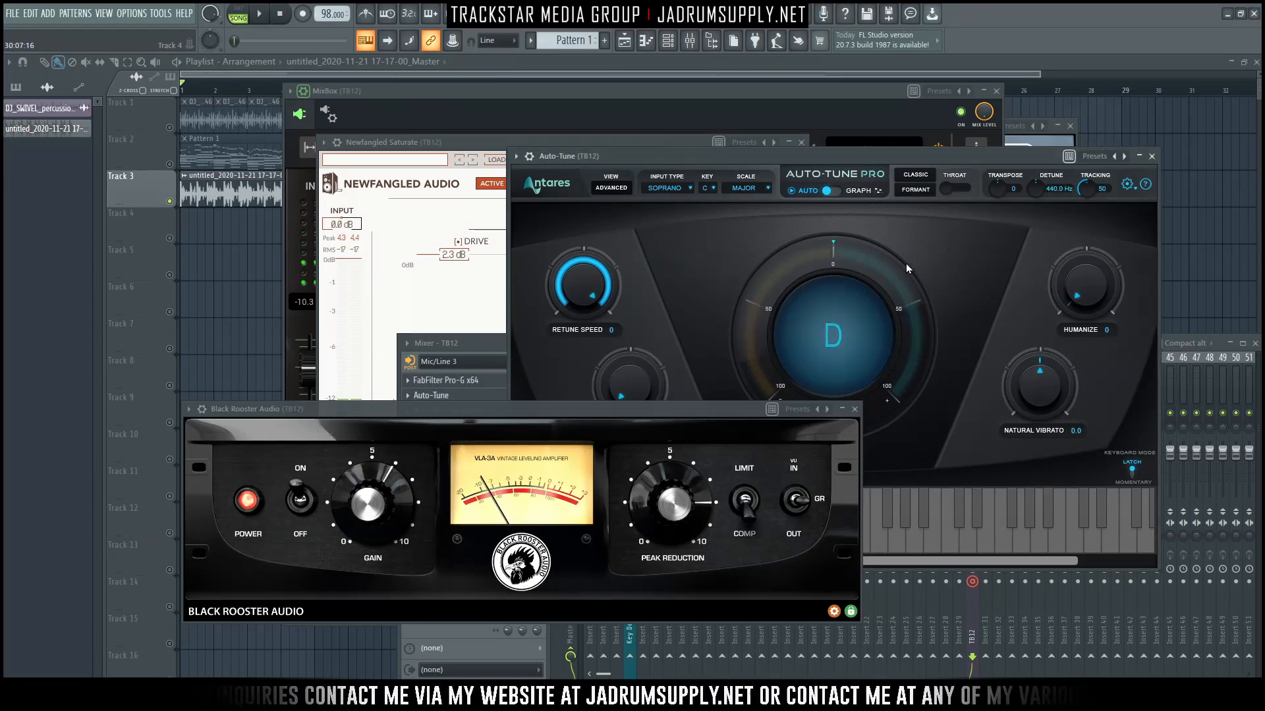
left_click_drag(701, 409, 781, 441)
left_click(934, 442)
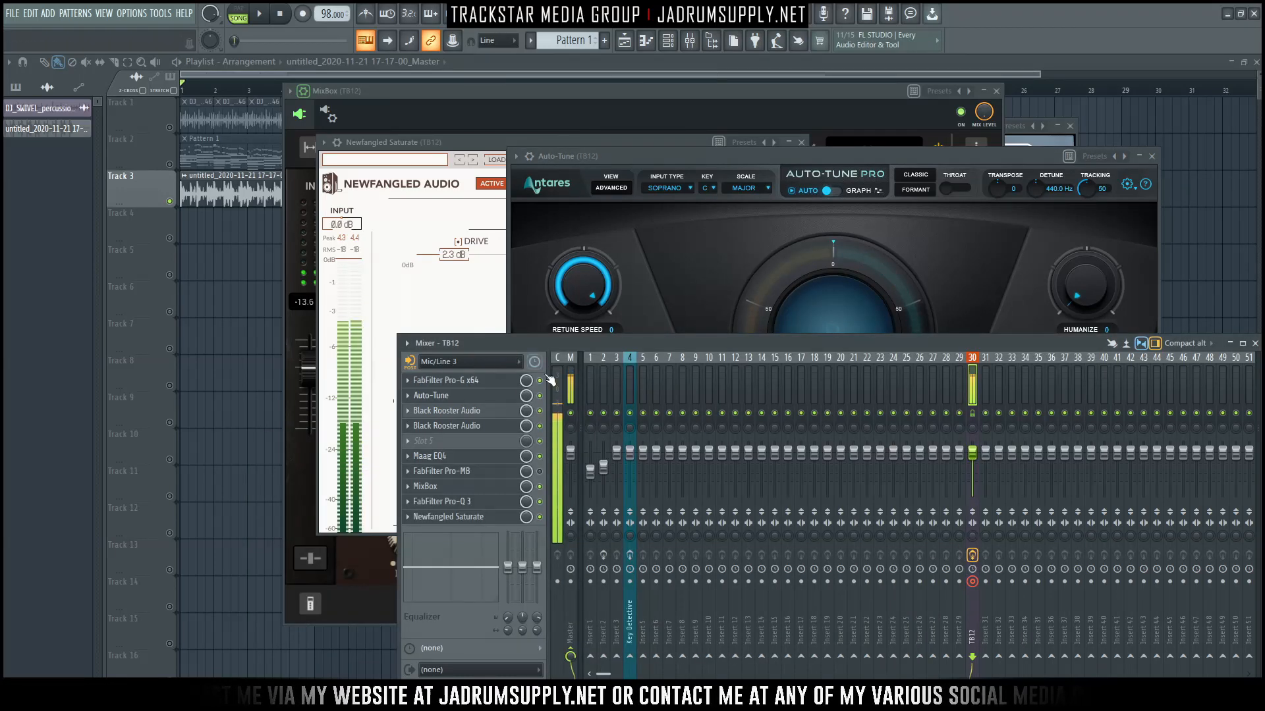
Step: Open both Black Rooster plugins of the TB12 track and place the VLA-3A compressor below the VEQ-1P equalizer
mouse_move(484, 442)
left_mouse_down()
mouse_move(487, 391)
mouse_move(623, 137)
left_mouse_up()
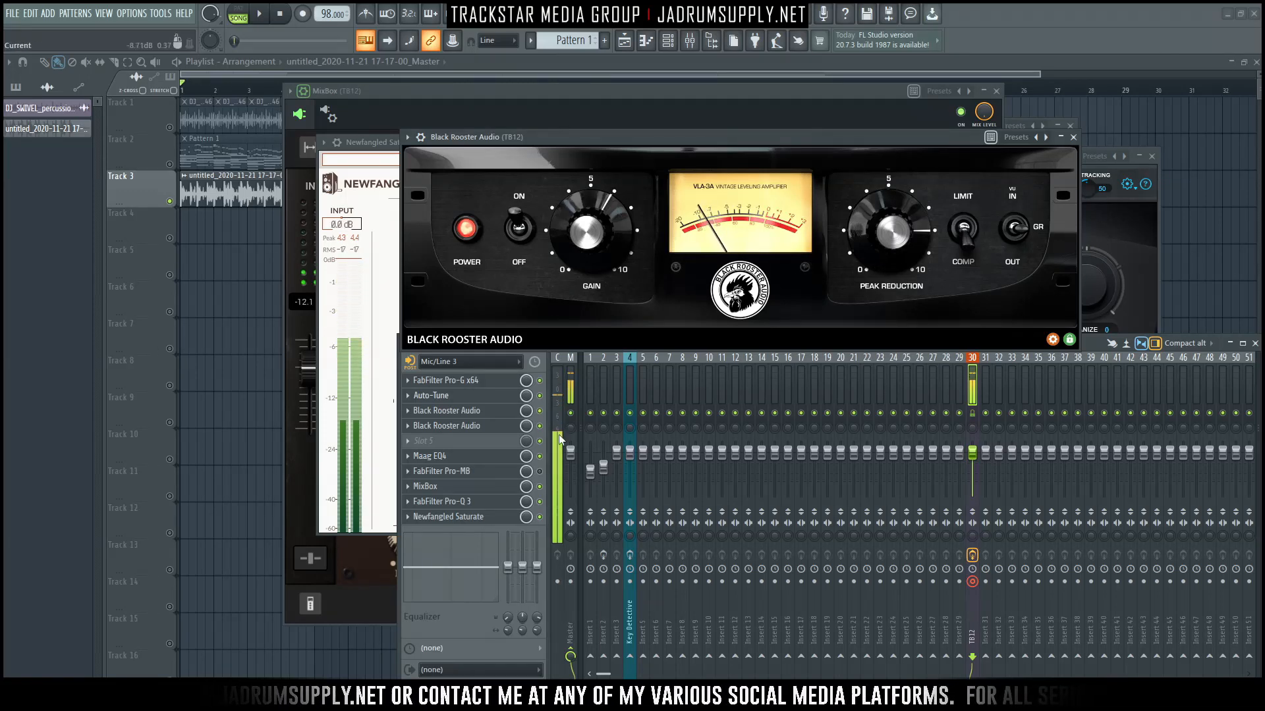
left_click(448, 426)
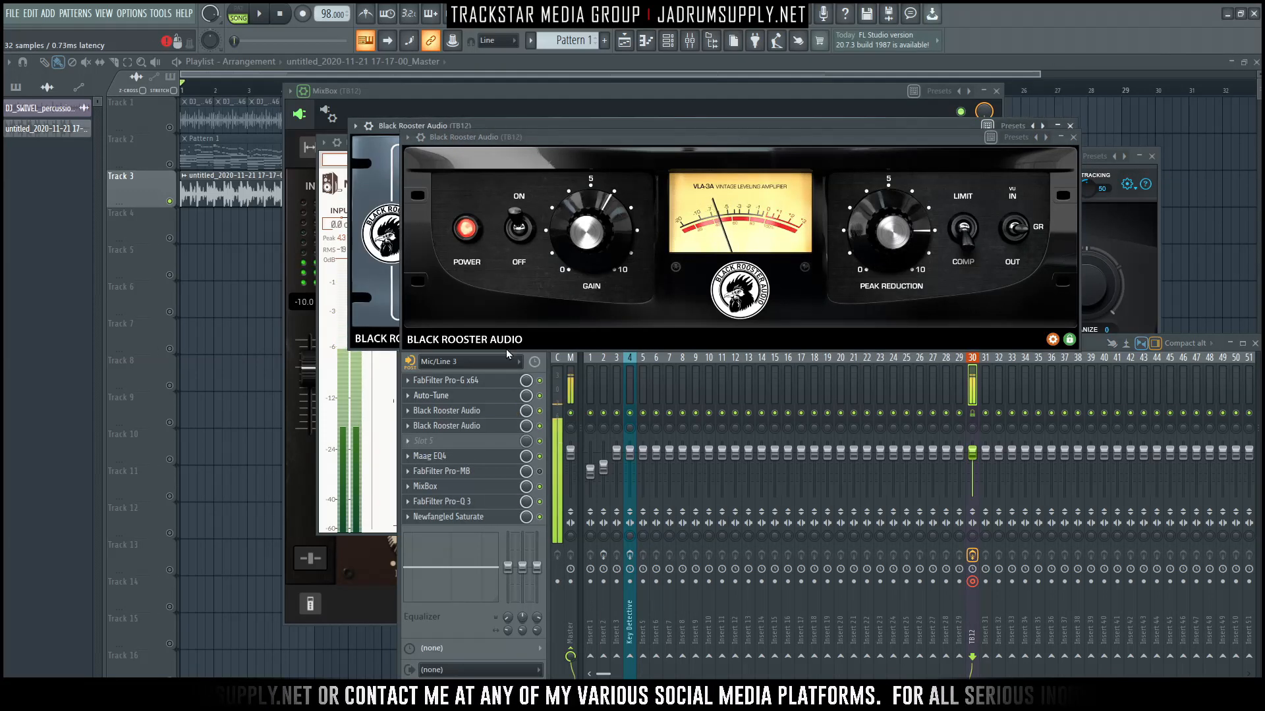
left_click_drag(404, 130, 363, 339)
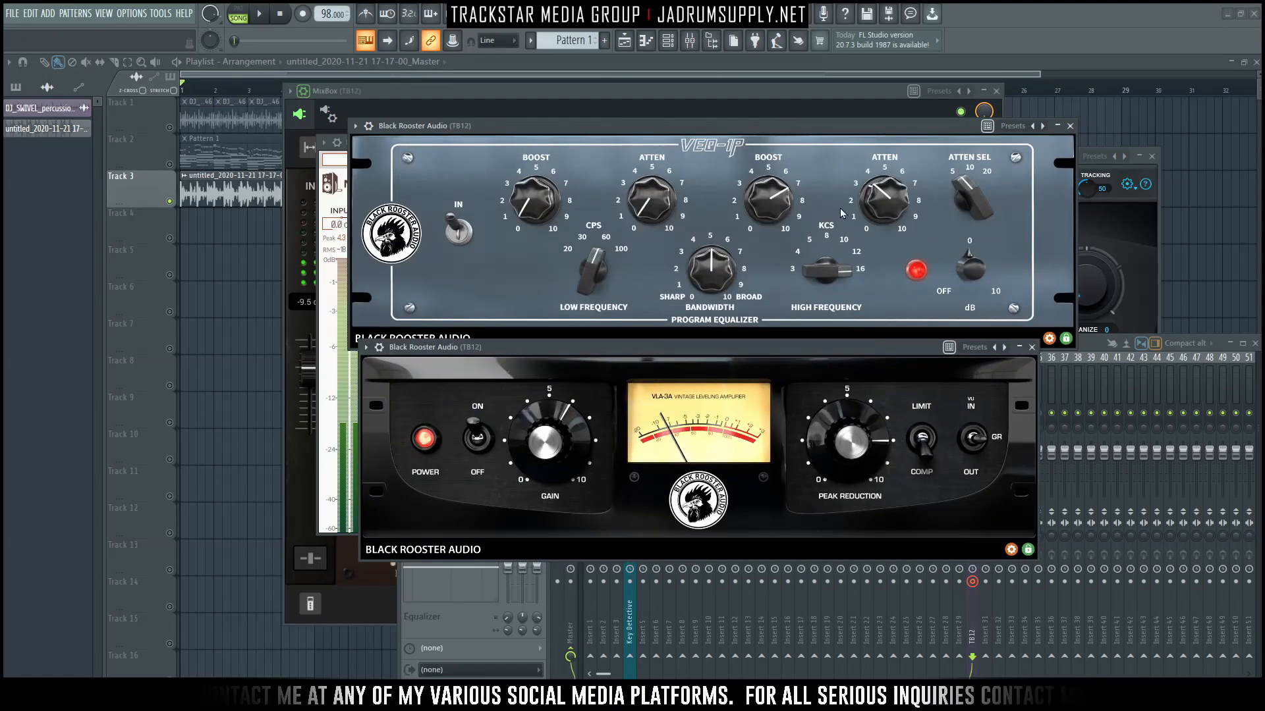
Step: Toggle the VEQ-1P equalizer's power off and on, and try out lower levels on its dB knob
left_click(914, 271)
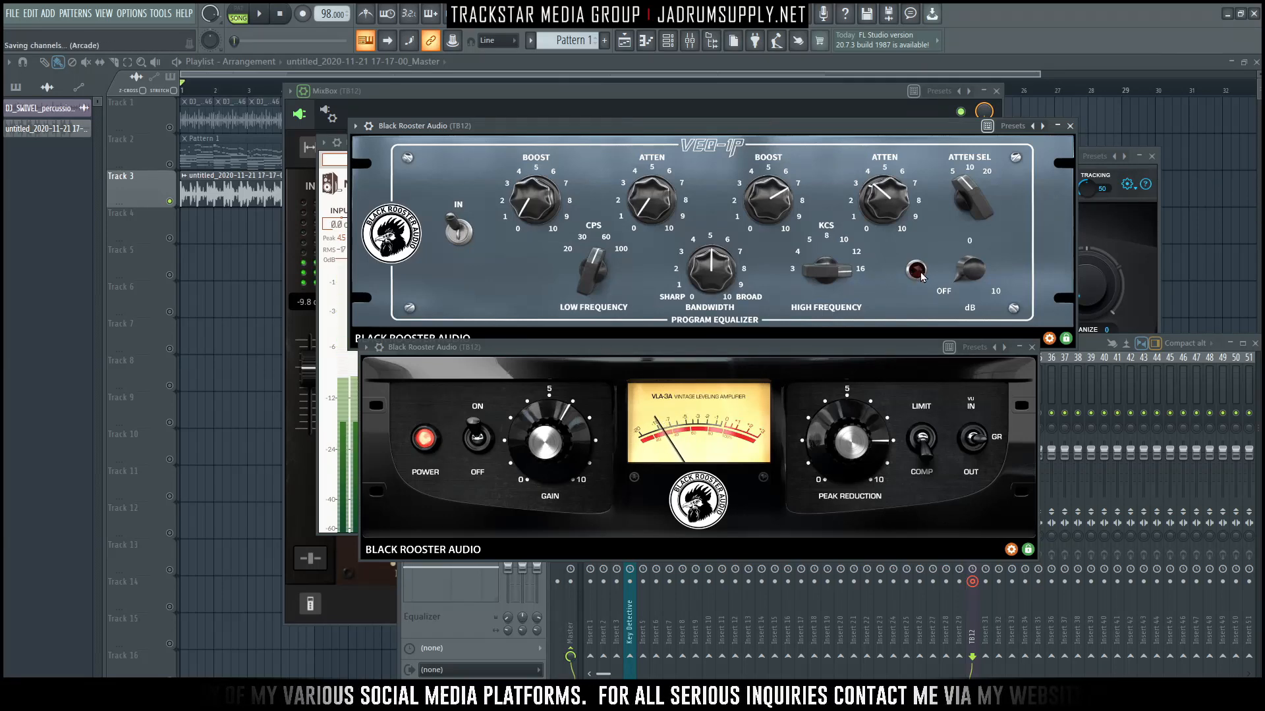
left_click(914, 272)
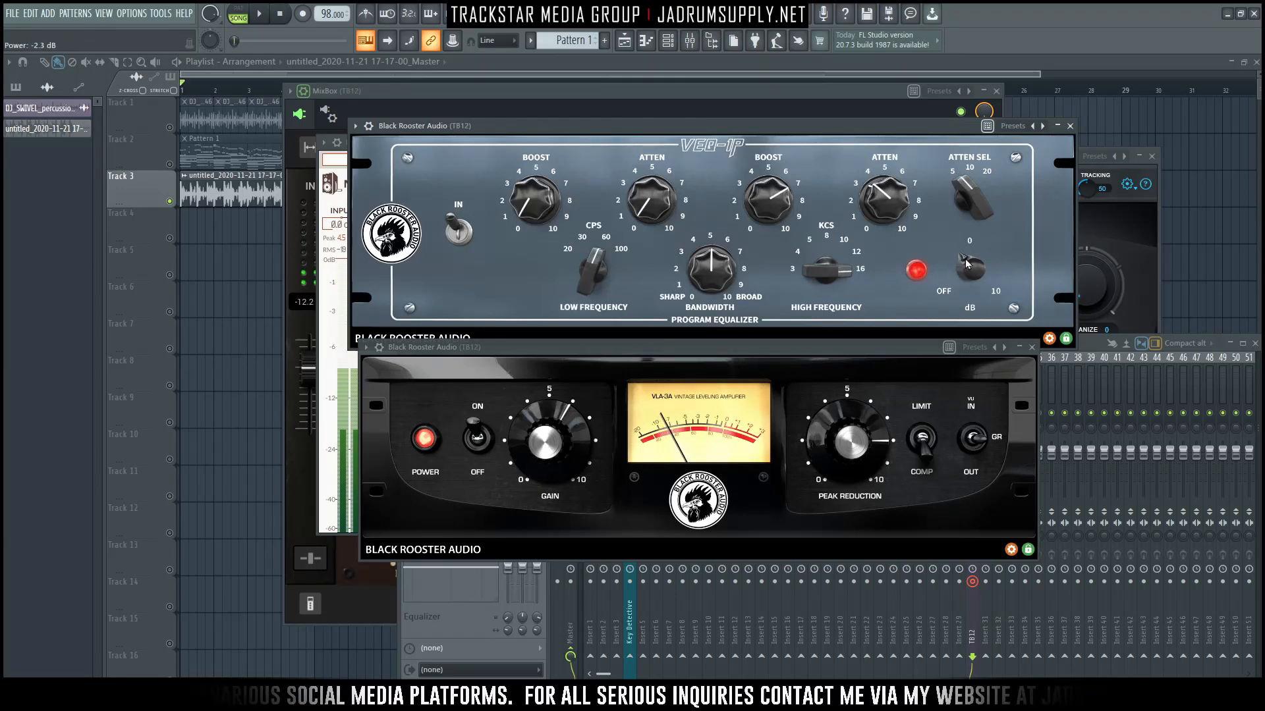
left_click_drag(969, 239, 977, 359)
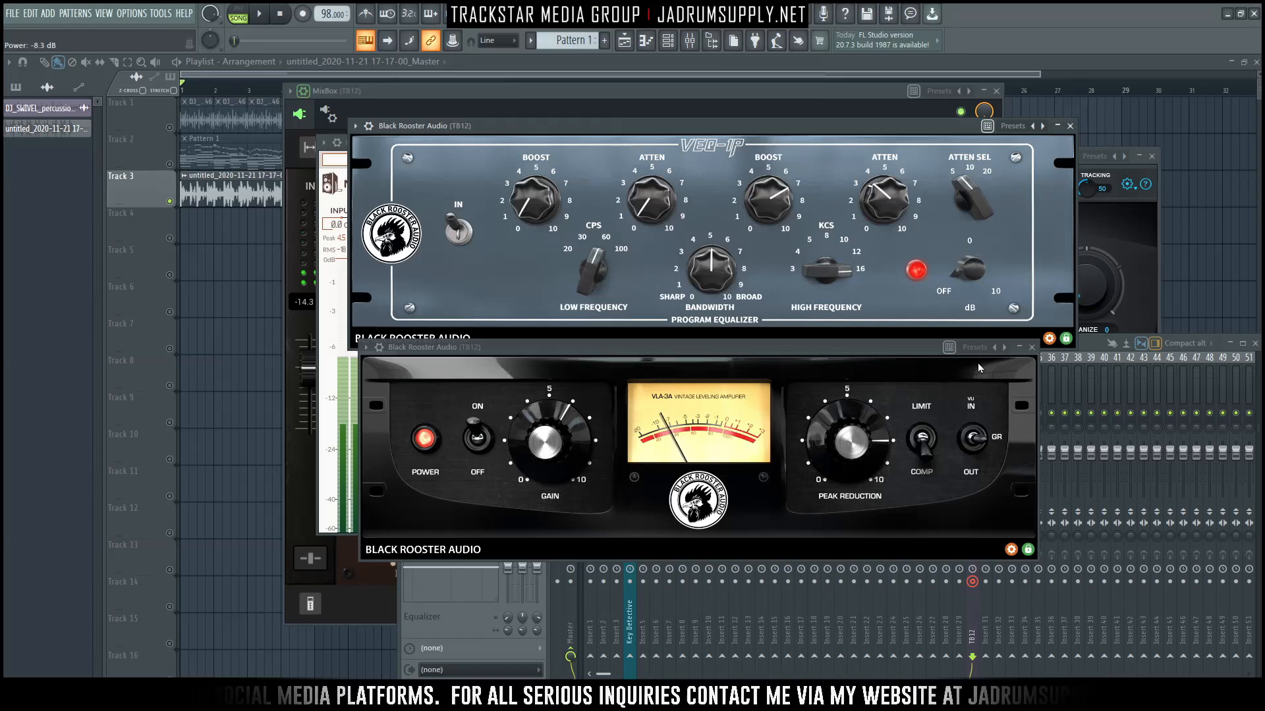
left_click_drag(977, 407, 949, 336)
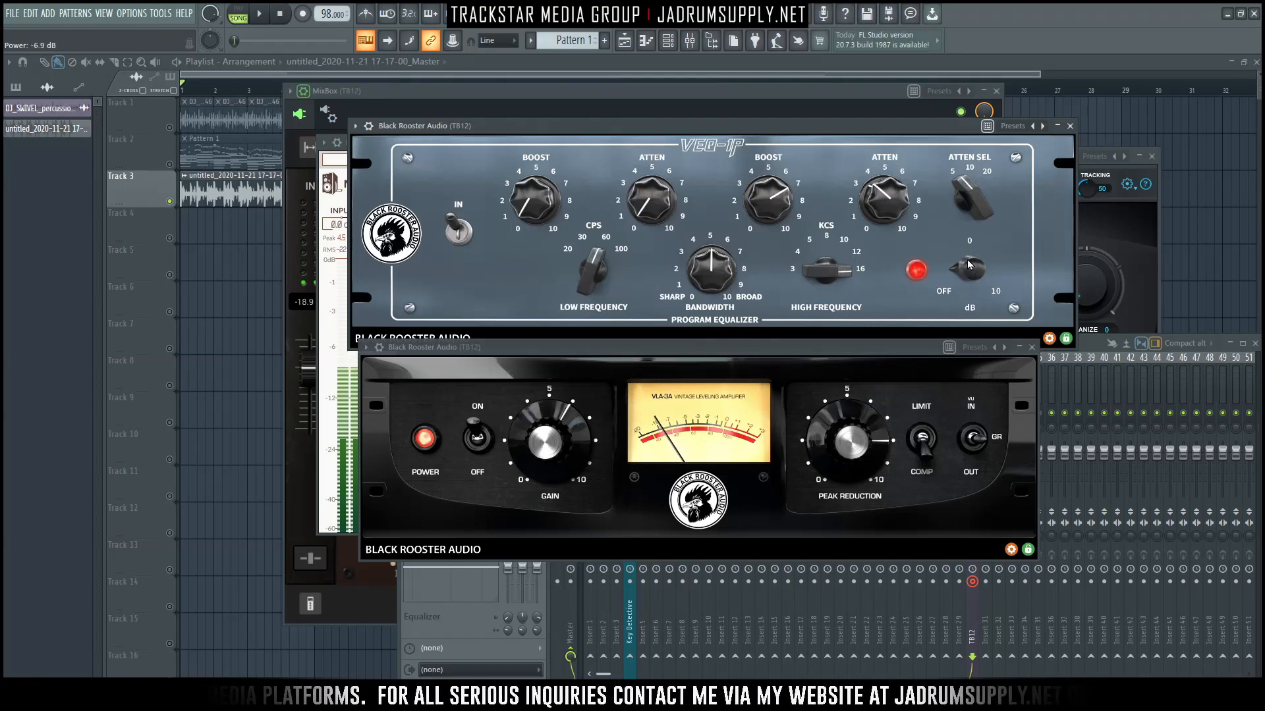
Step: Close the VLA-3A compressor and VEQ-1P equalizer windows
left_click(1092, 387)
left_click(1031, 347)
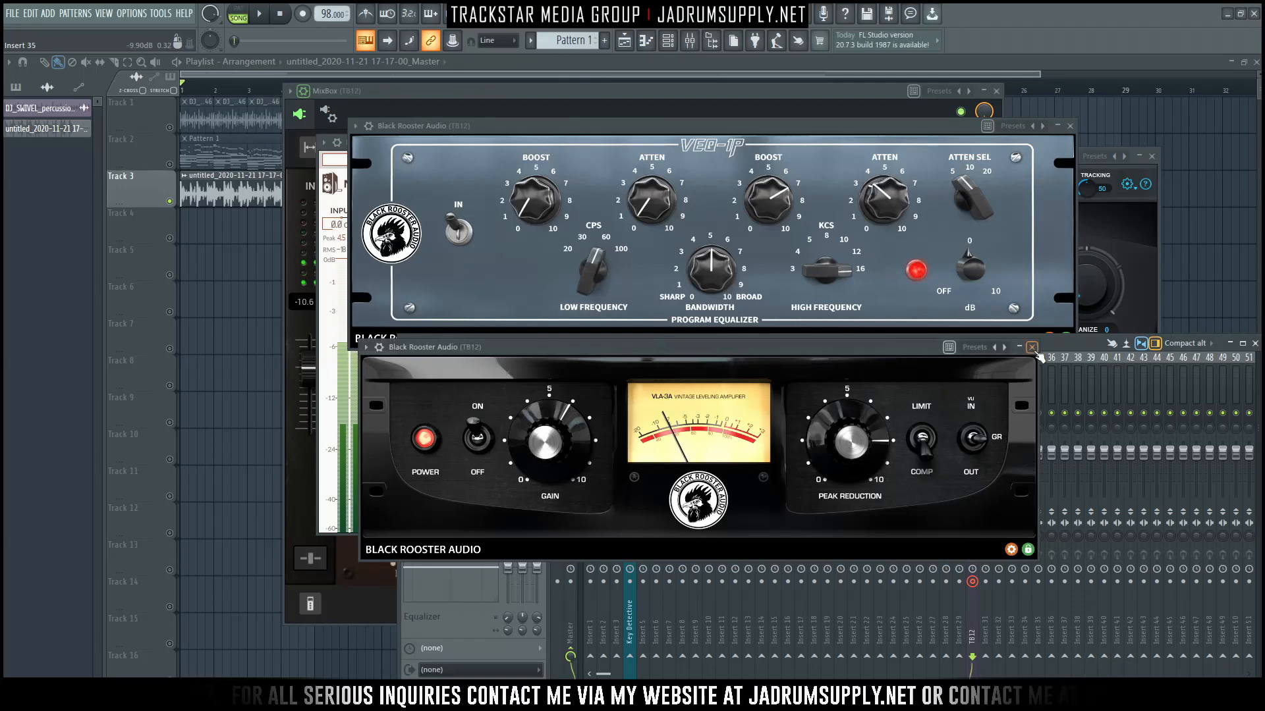
left_click(1070, 126)
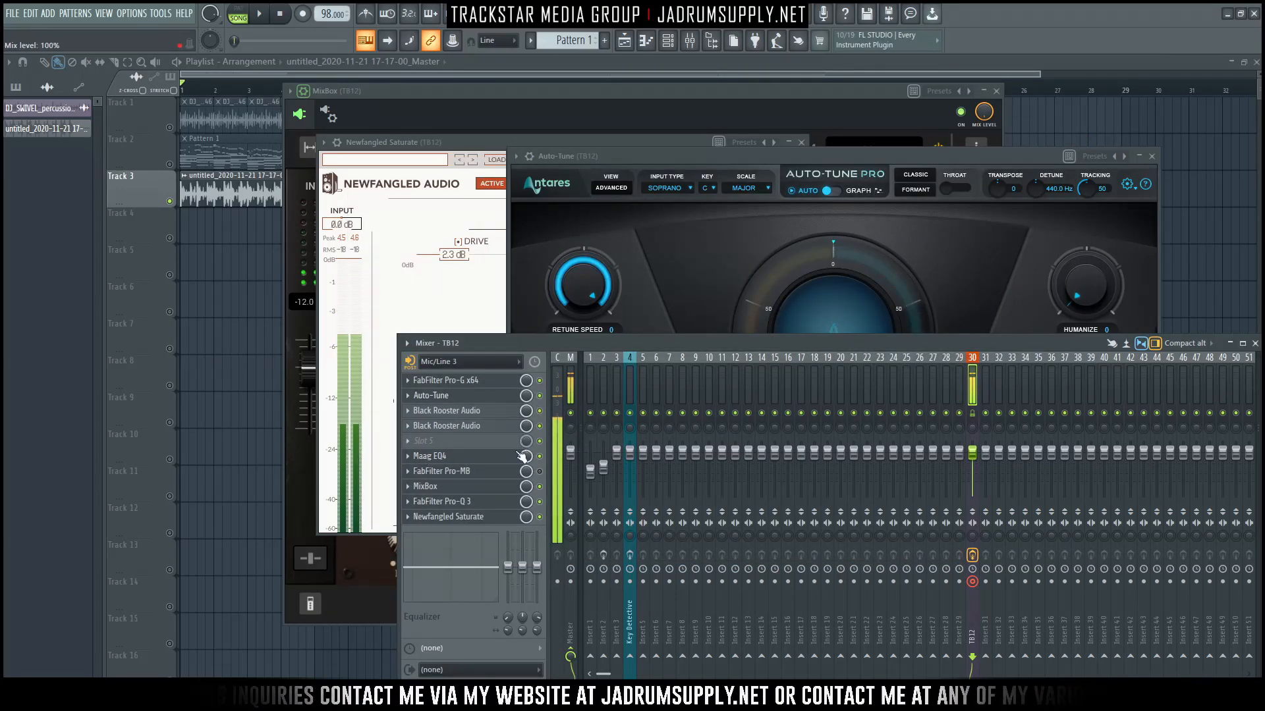
Step: Examine Maag EQ4 and FabFilter Pro-MB on the TB12 track, toggling each to compare, and leave Pro-MB disabled
left_click(496, 457)
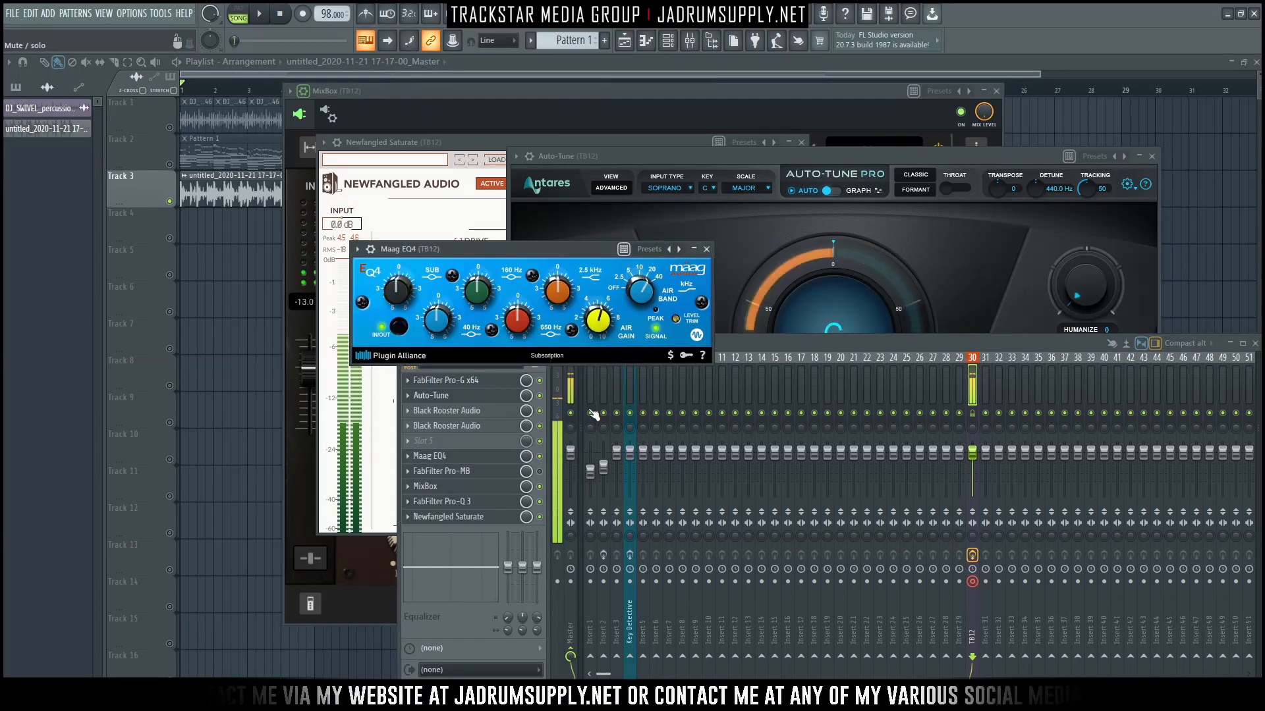
left_click(540, 456)
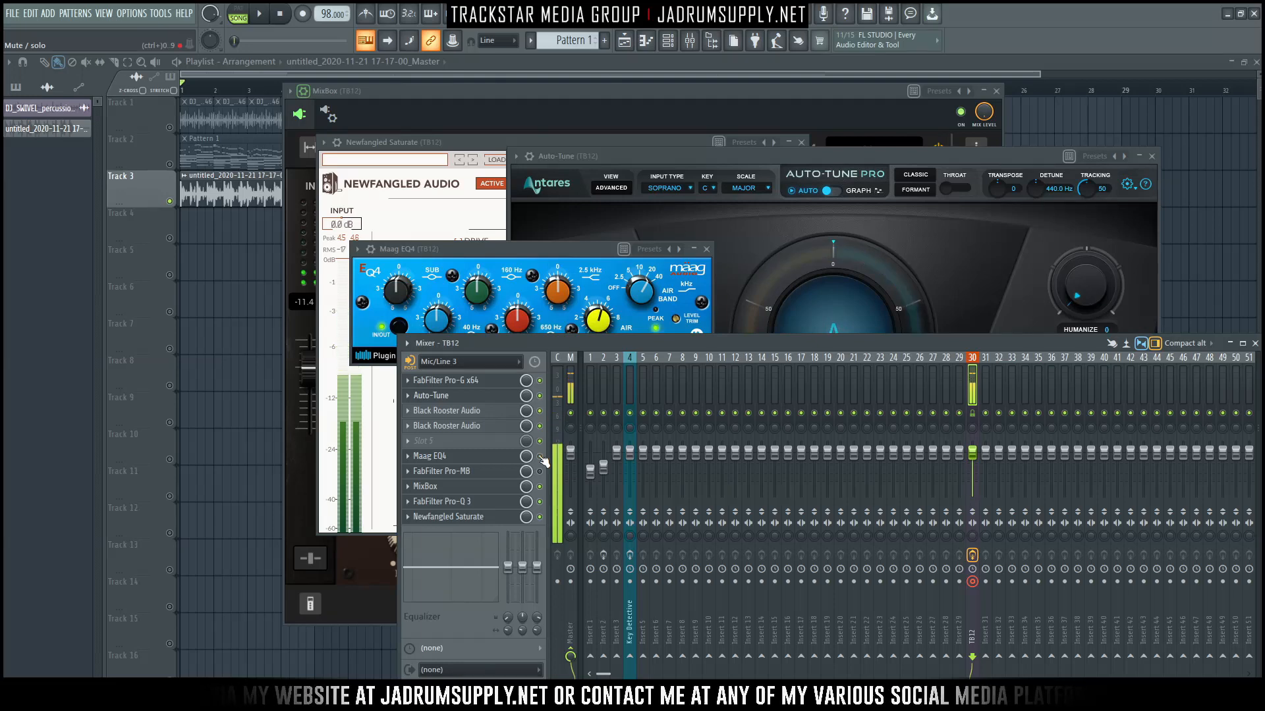
left_click(531, 474)
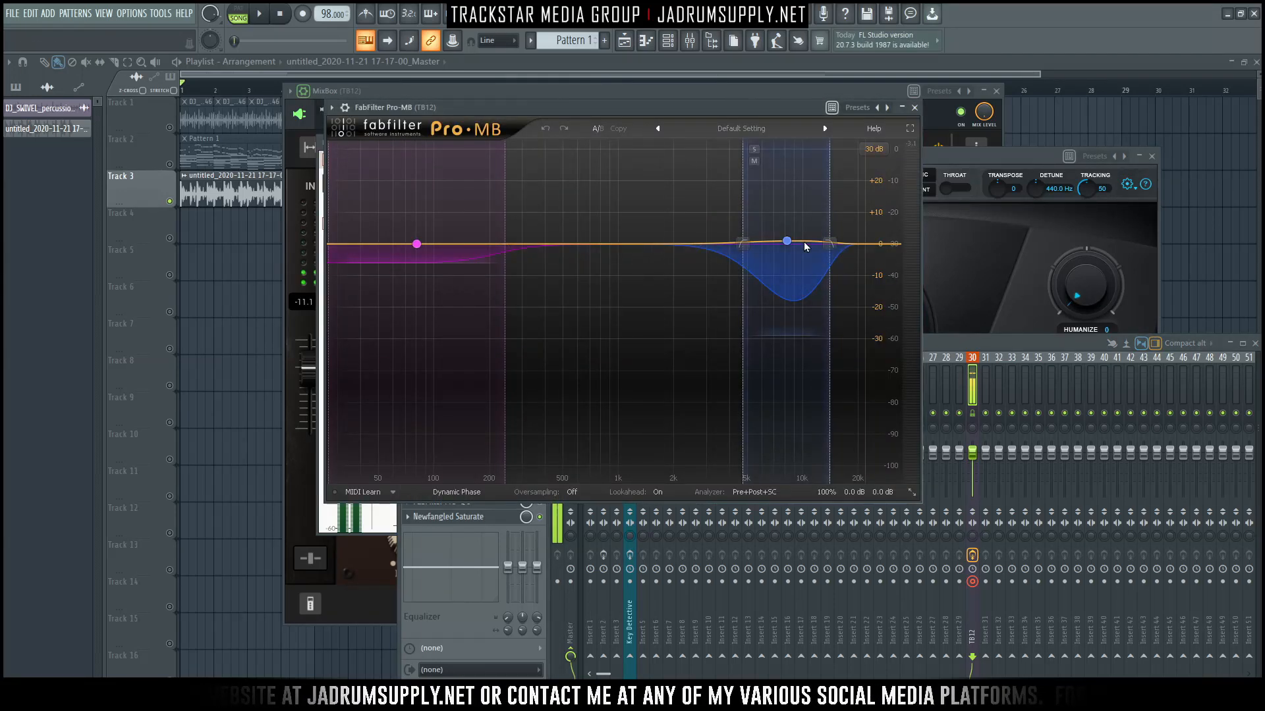
left_click(961, 352)
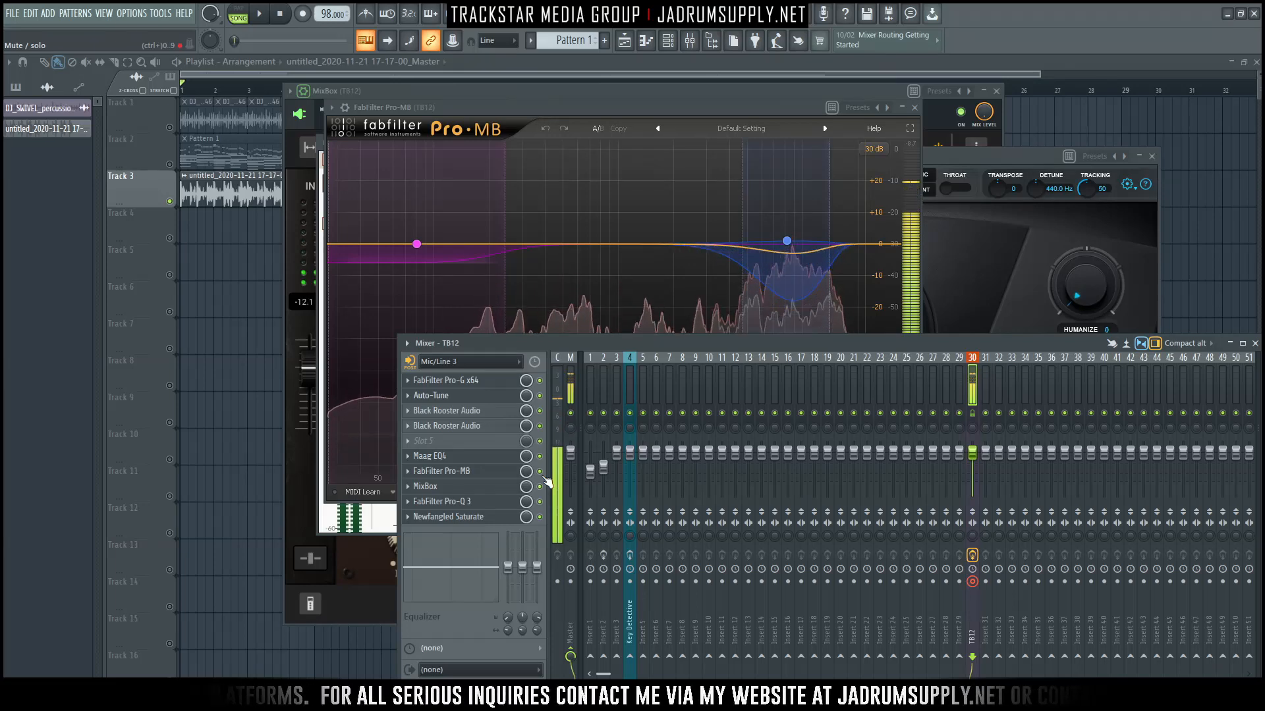
left_click(539, 471)
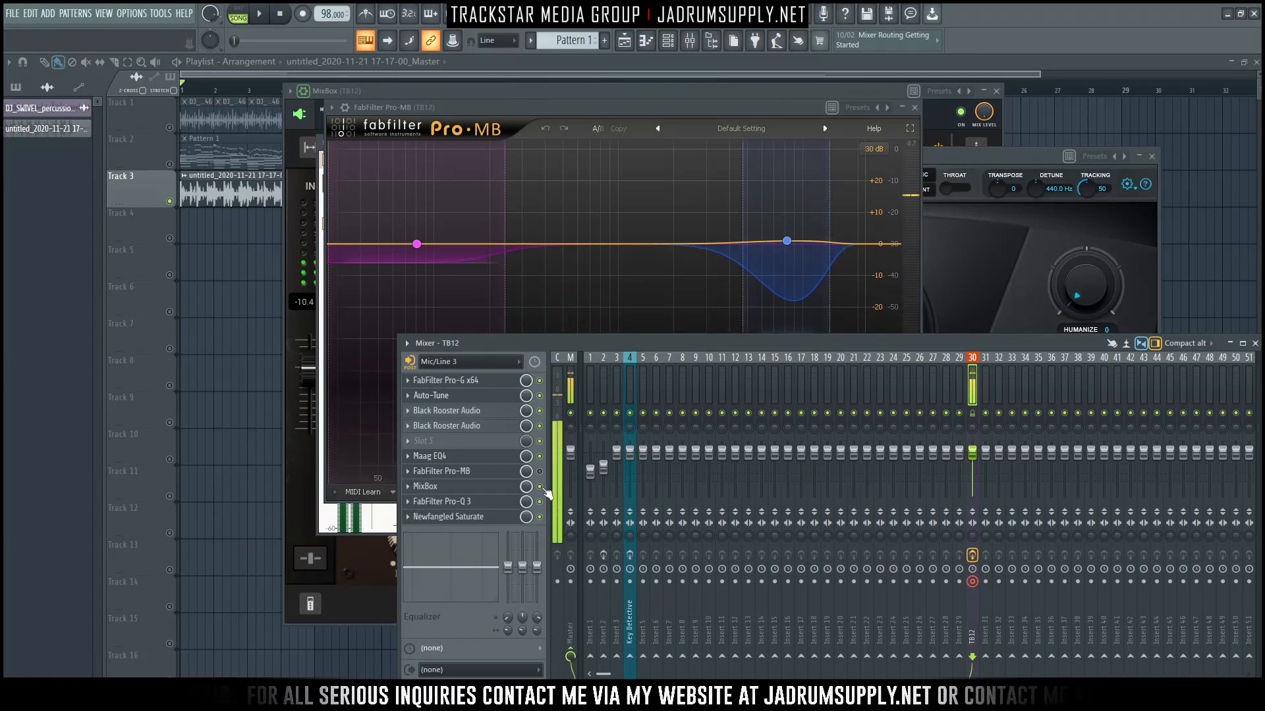
Step: Examine the MixBox modules on the TB12 track and bypass MixBox to compare the sound
left_click(499, 489)
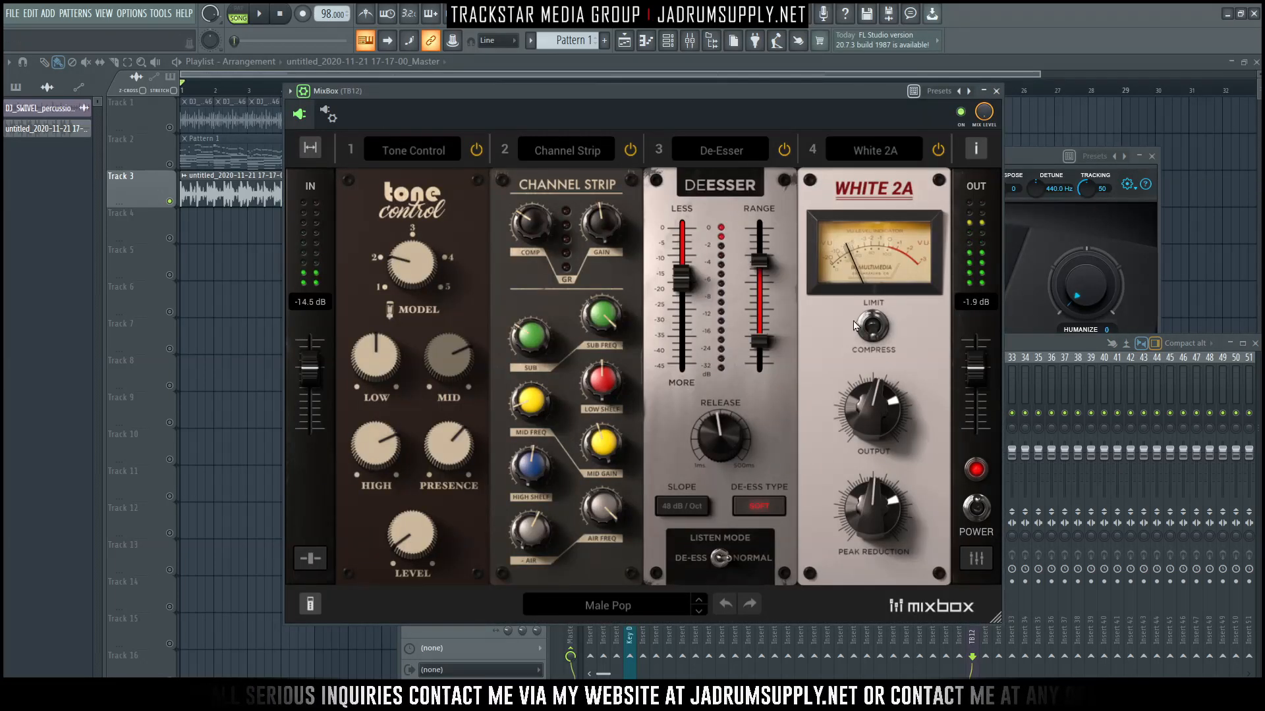
left_click(1040, 339)
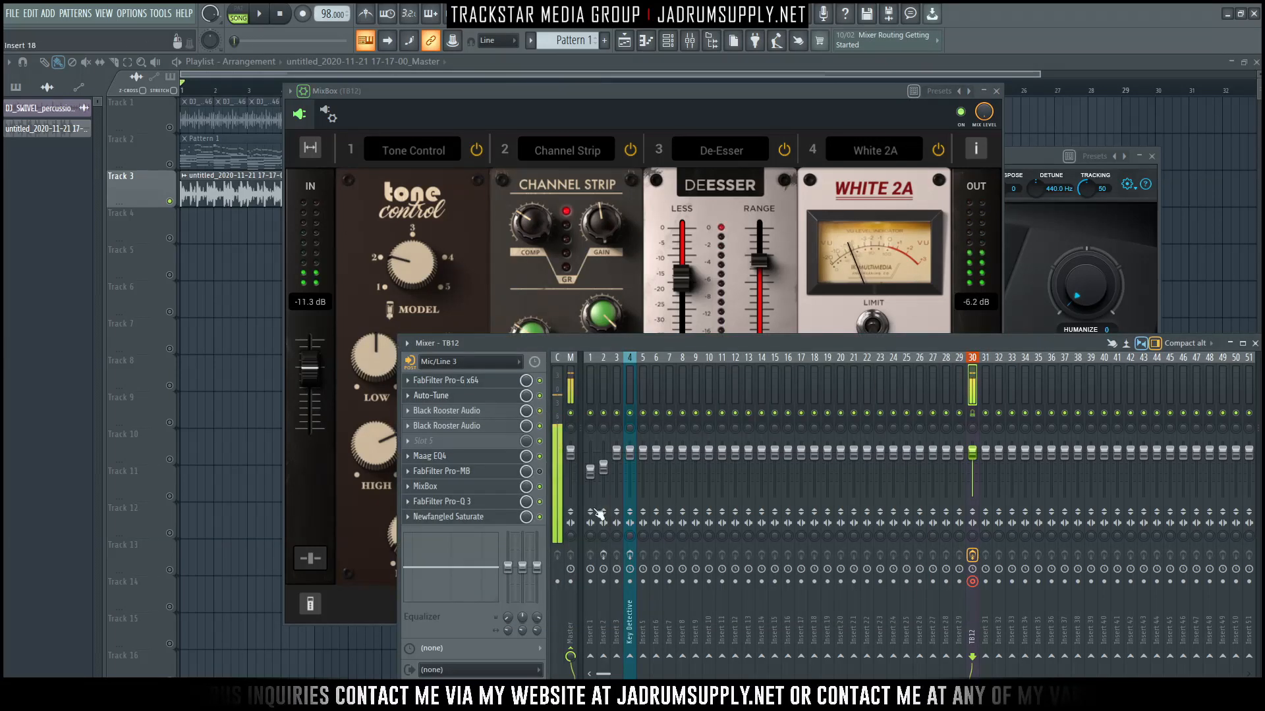
left_click(540, 487)
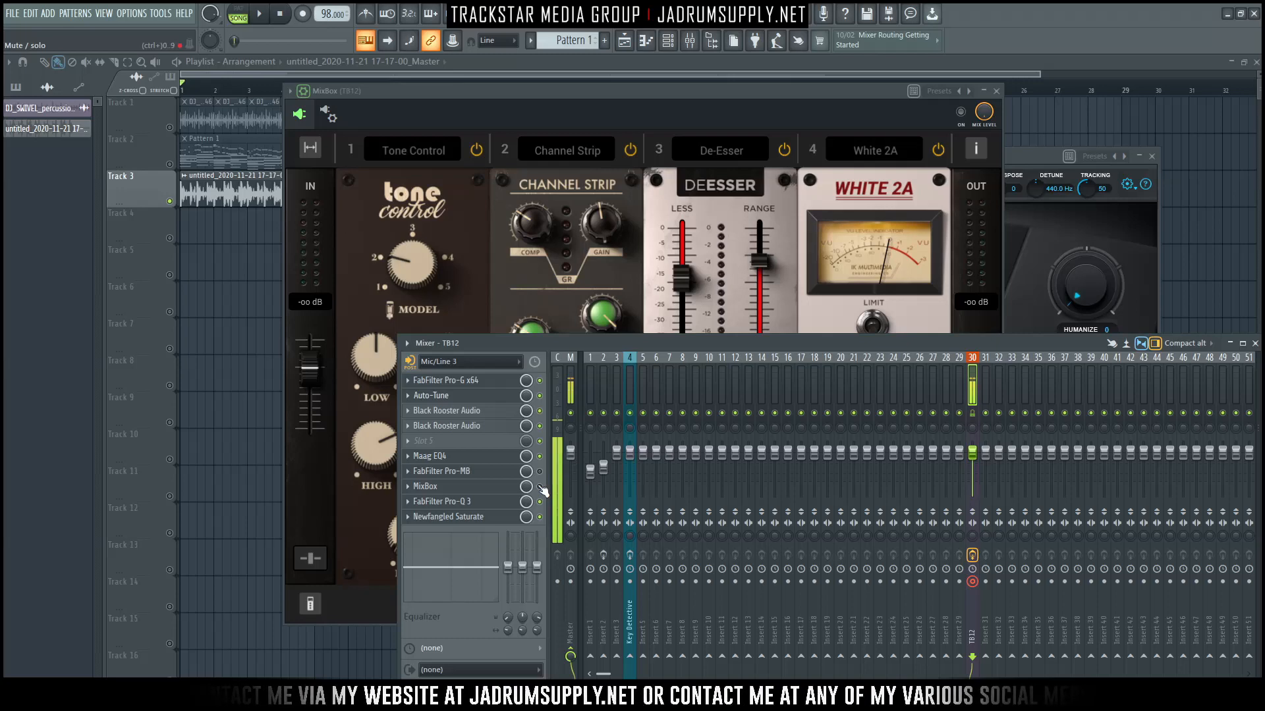
Step: Switch off the White 2A module in MixBox slot 4 and close MixBox
left_click(768, 108)
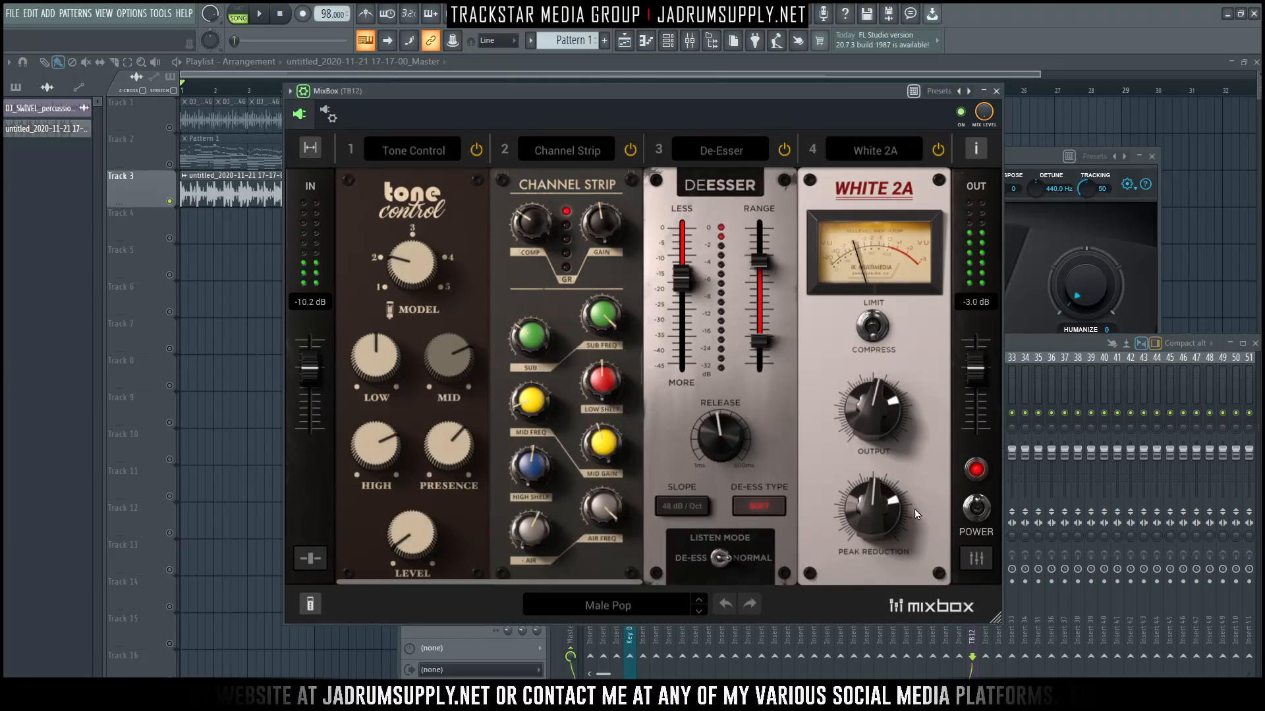
left_click(937, 150)
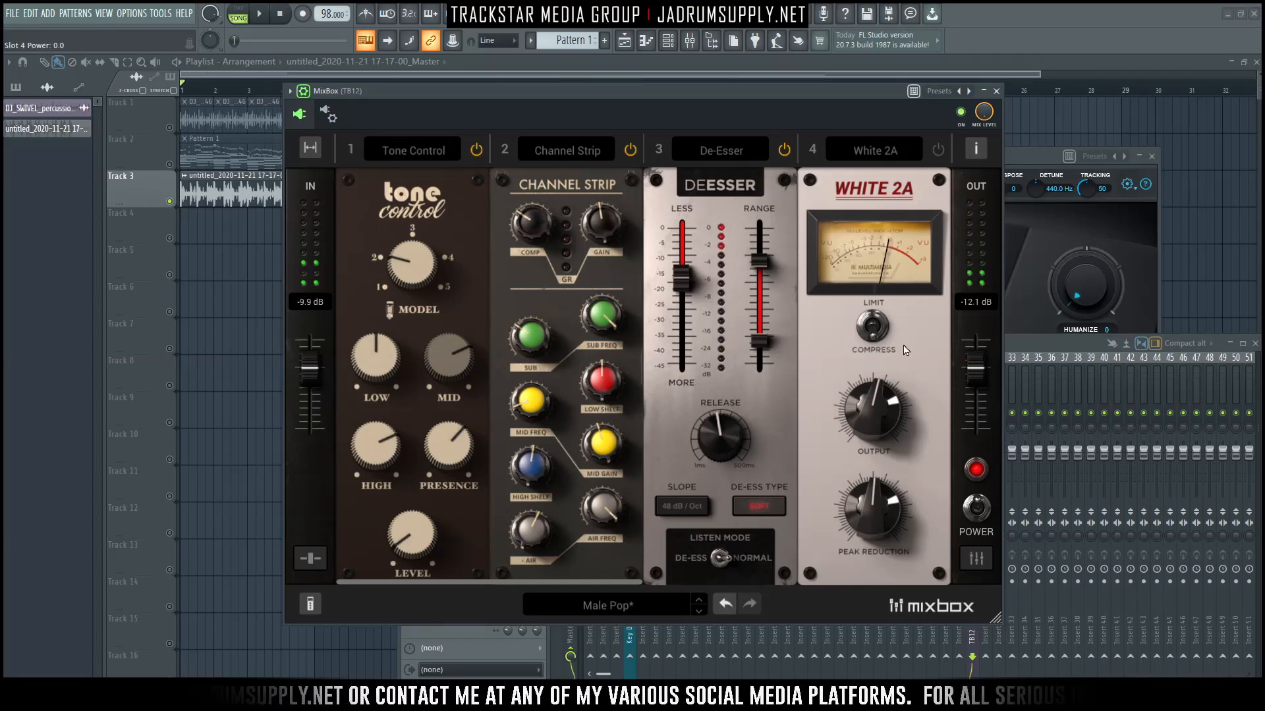
left_click(995, 91)
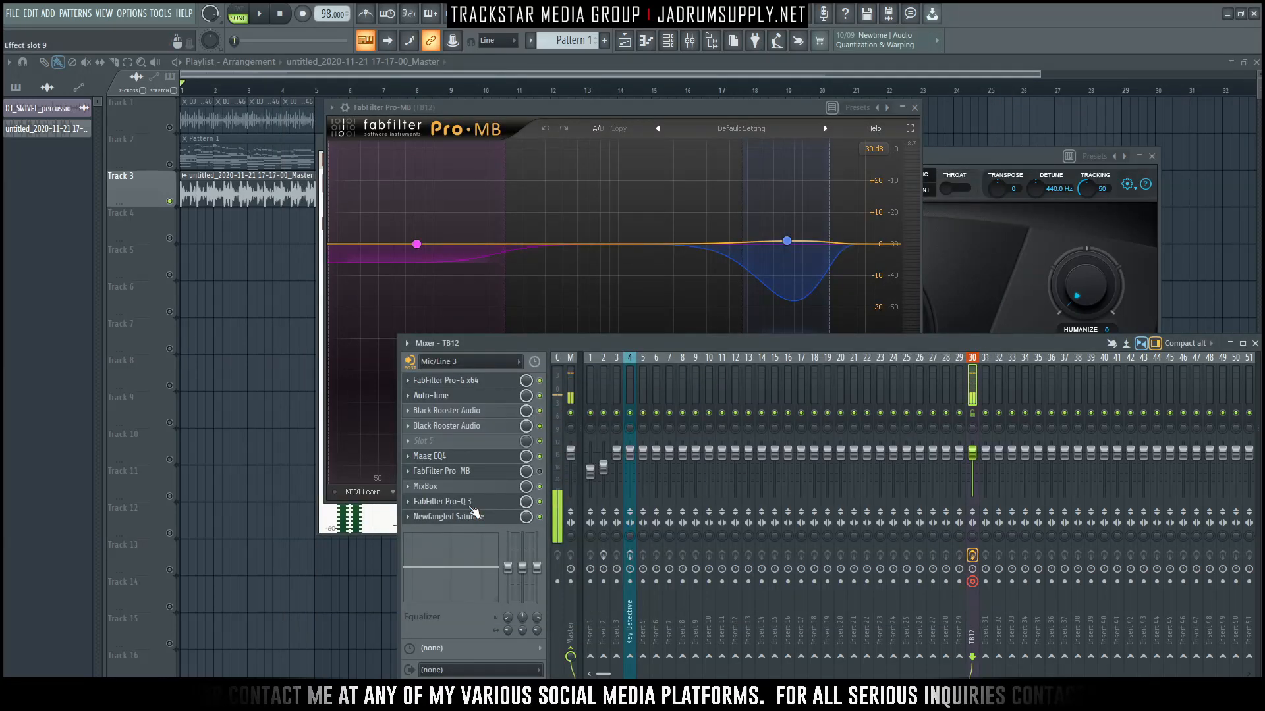
Step: Toggle FabFilter Pro-Q 3's low-cut band off and on to compare, and open Newfangled Saturate
left_click(505, 502)
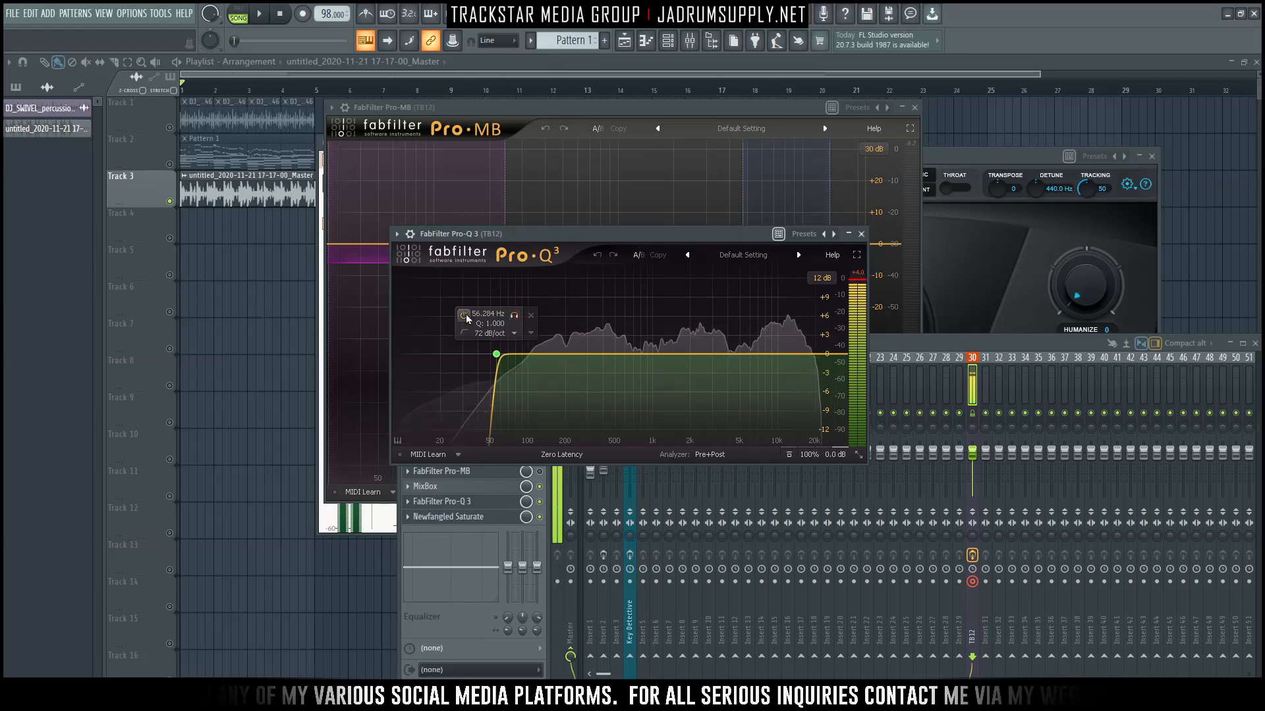
double_click(497, 354)
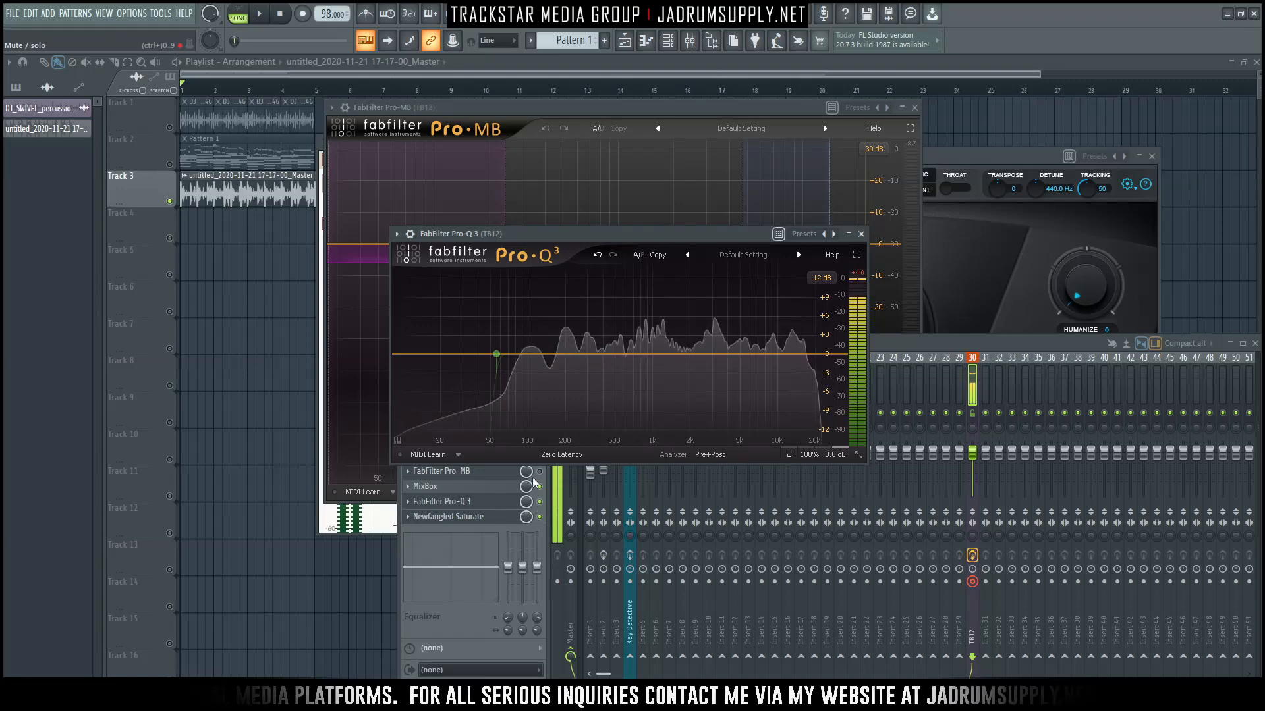
mouse_move(496, 353)
left_click(462, 314)
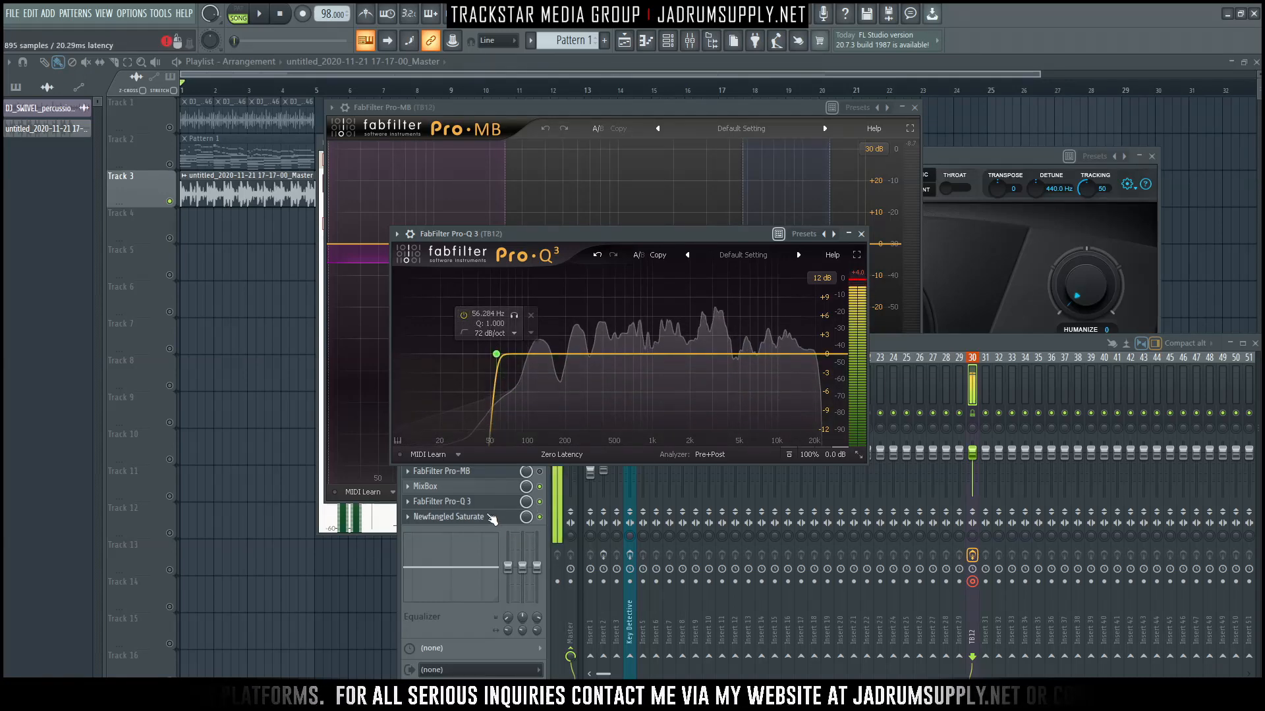
left_click(454, 517)
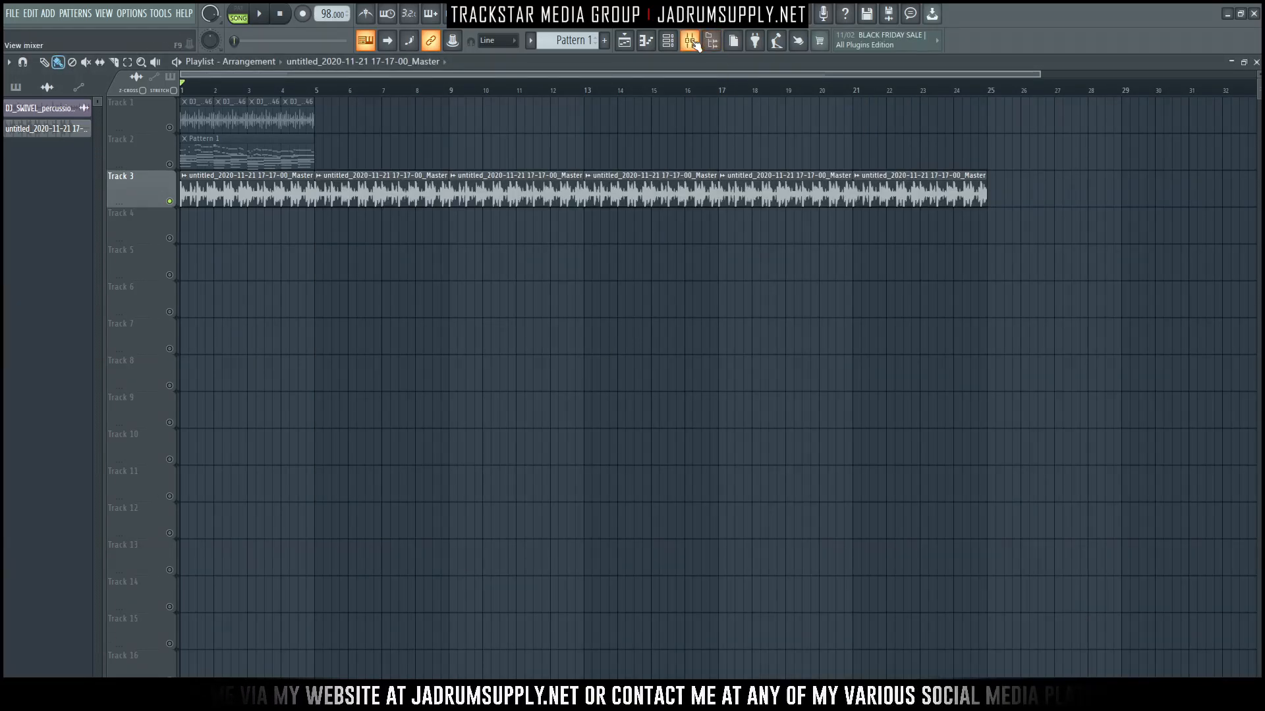
Step: Arm recording with the TB12 track shown in the mixer, and return to the playlist
left_click(693, 42)
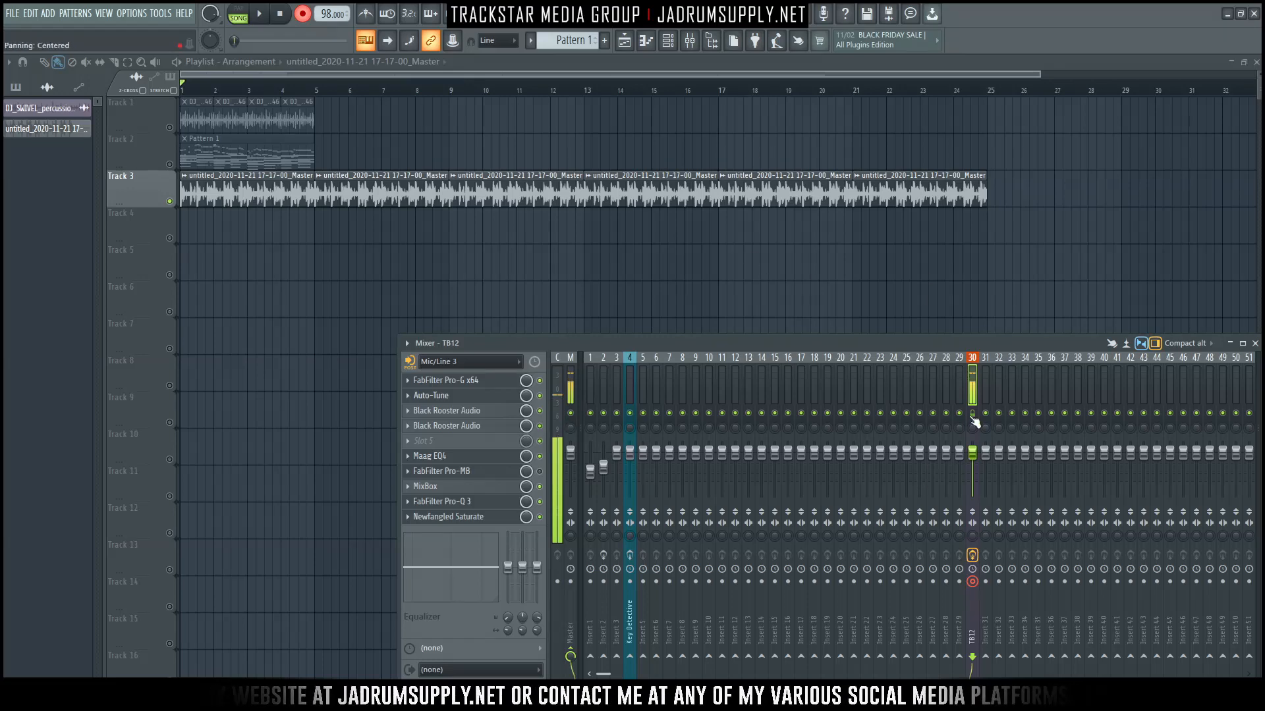
key("F9")
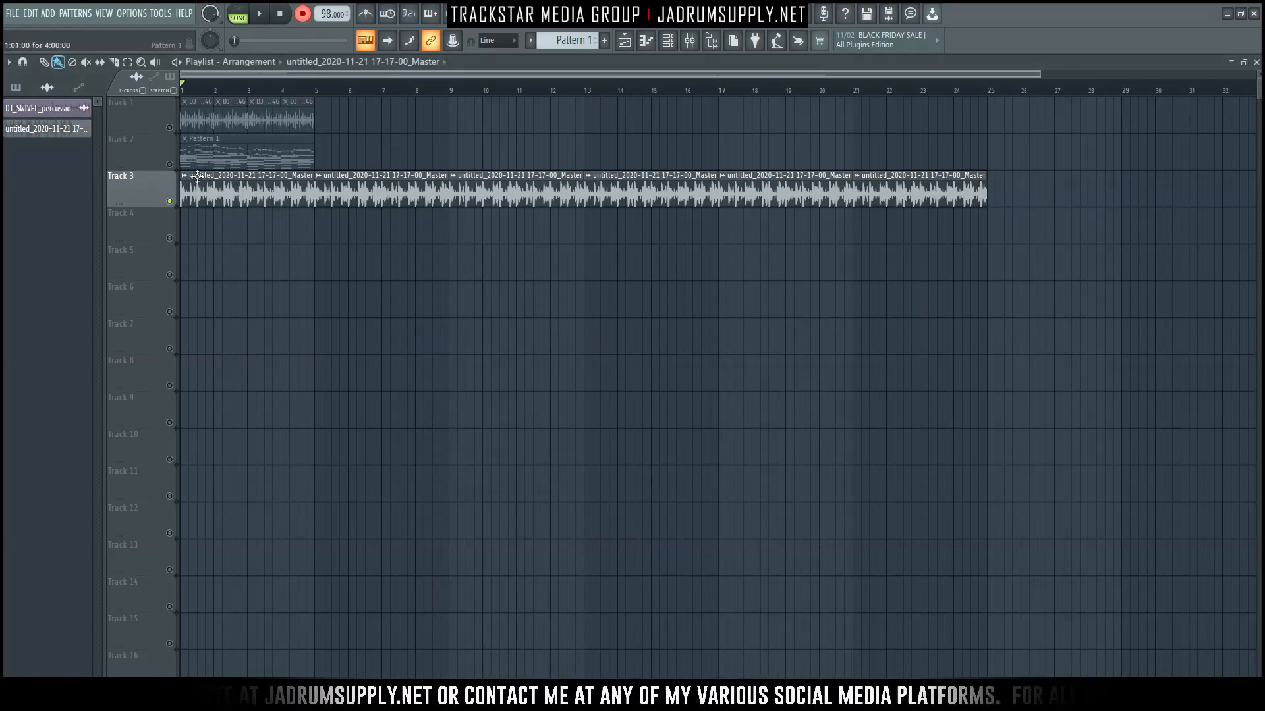
Step: Record a vocal take of about three bars through the TB12 track over the beat, and stop
key("space")
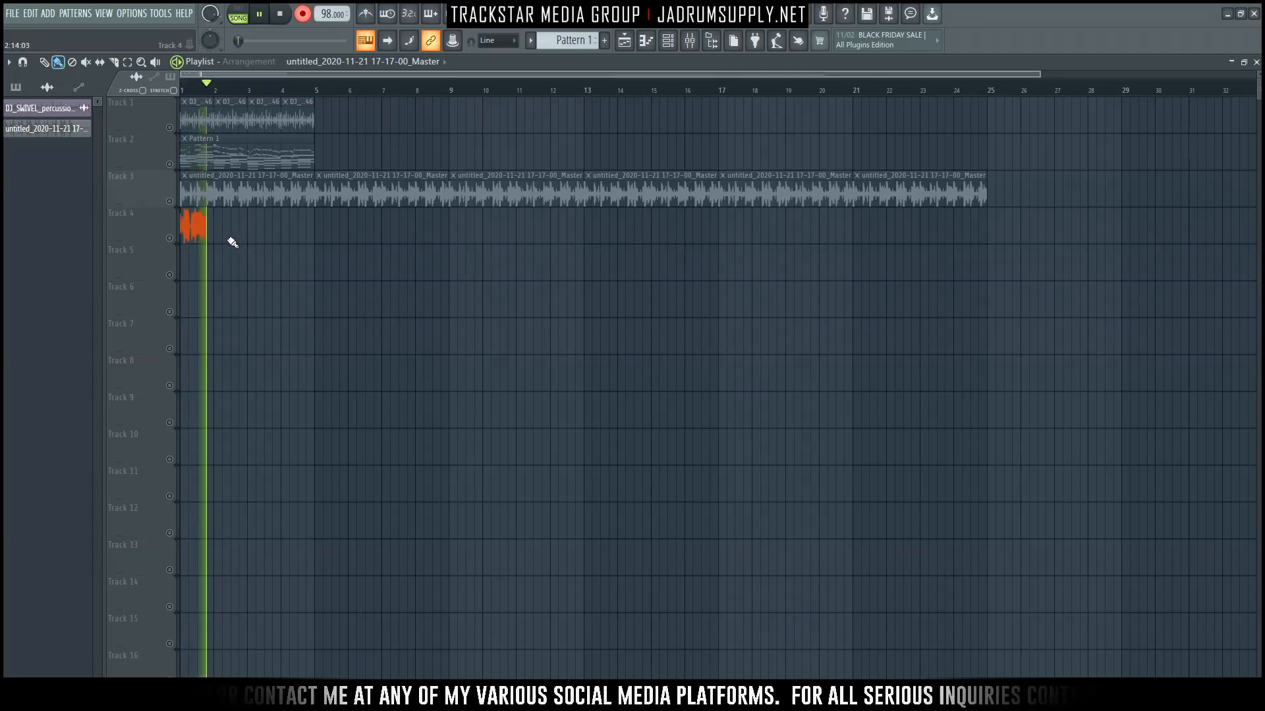
scroll(242, 227, "up", 2)
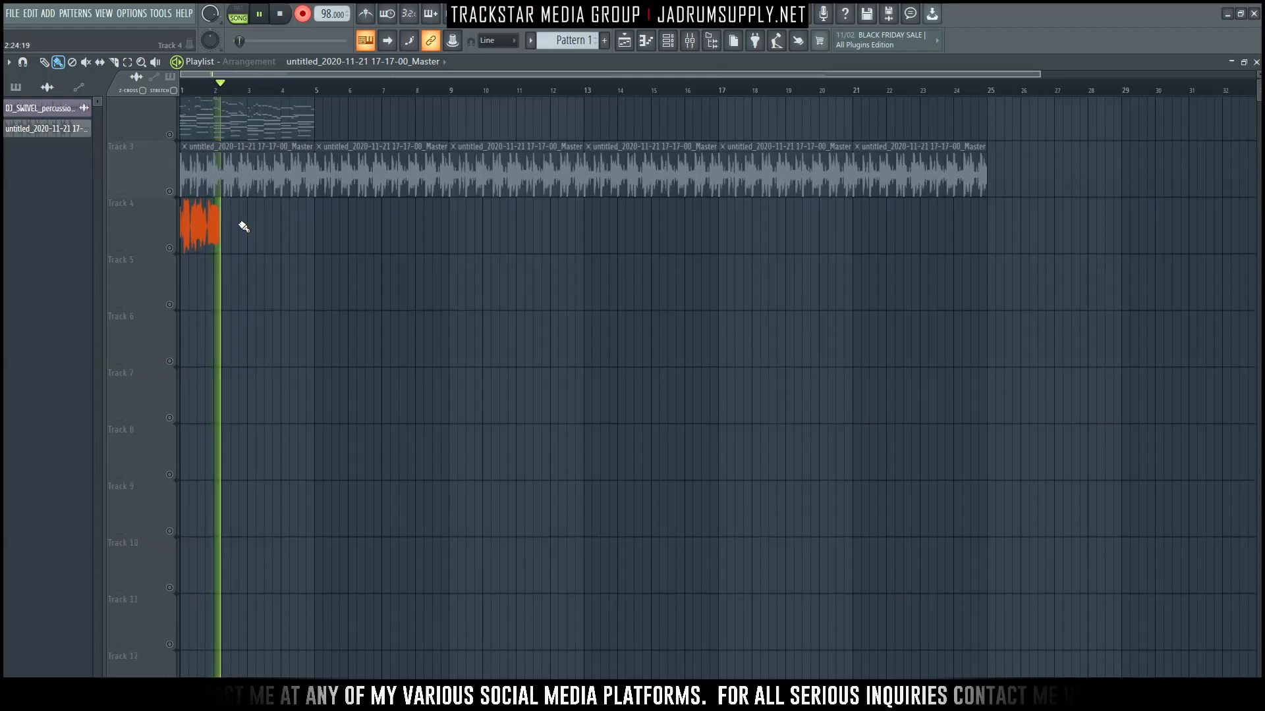
scroll(234, 233, "up", 2)
scroll(226, 244, "up", 5)
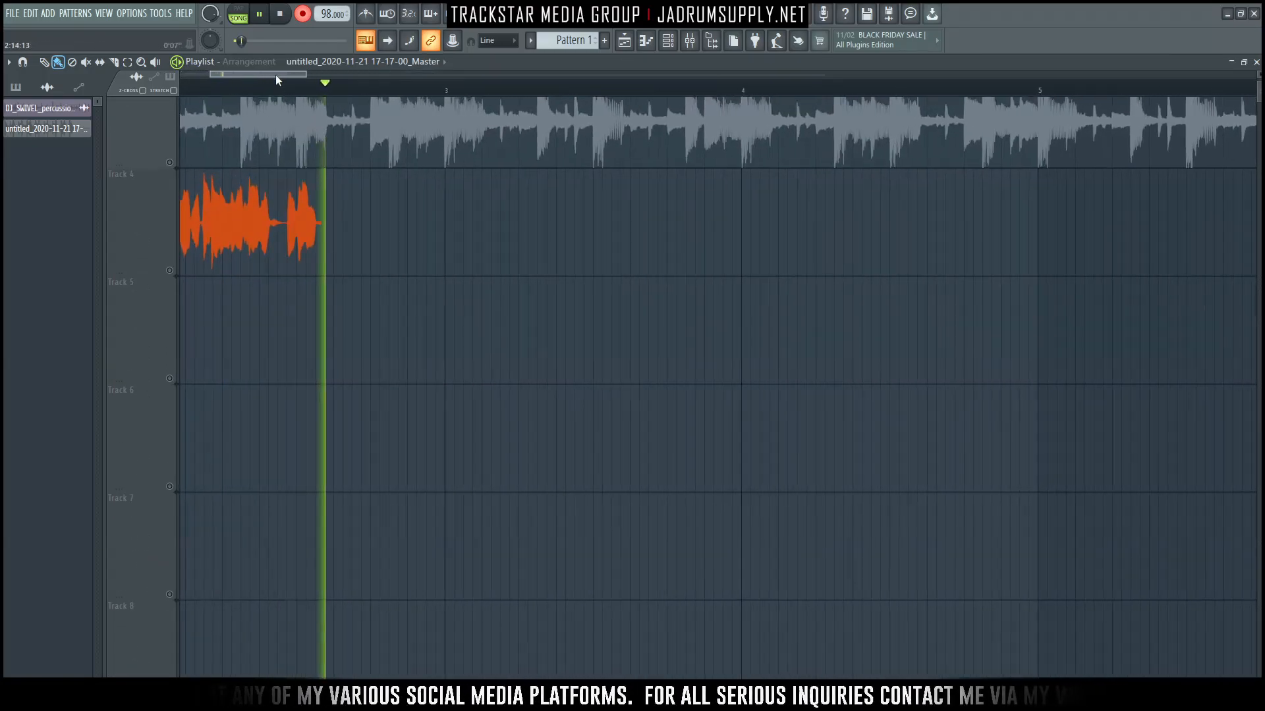
left_click_drag(276, 77, 167, 84)
scroll(536, 184, "down", 2)
scroll(690, 230, "down", 4)
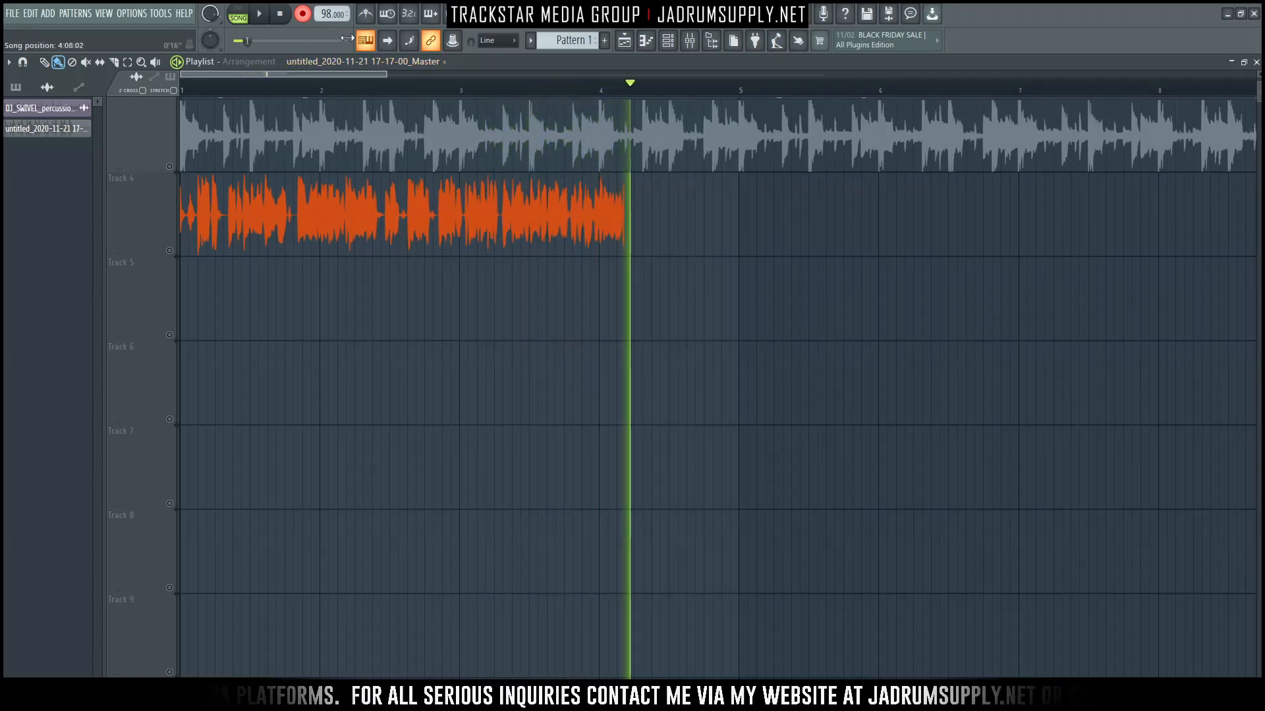
key("space")
Step: Check the recorded take's sample settings and waveform and the TB12 track in the mixer, and return to the playlist
double_click(402, 207)
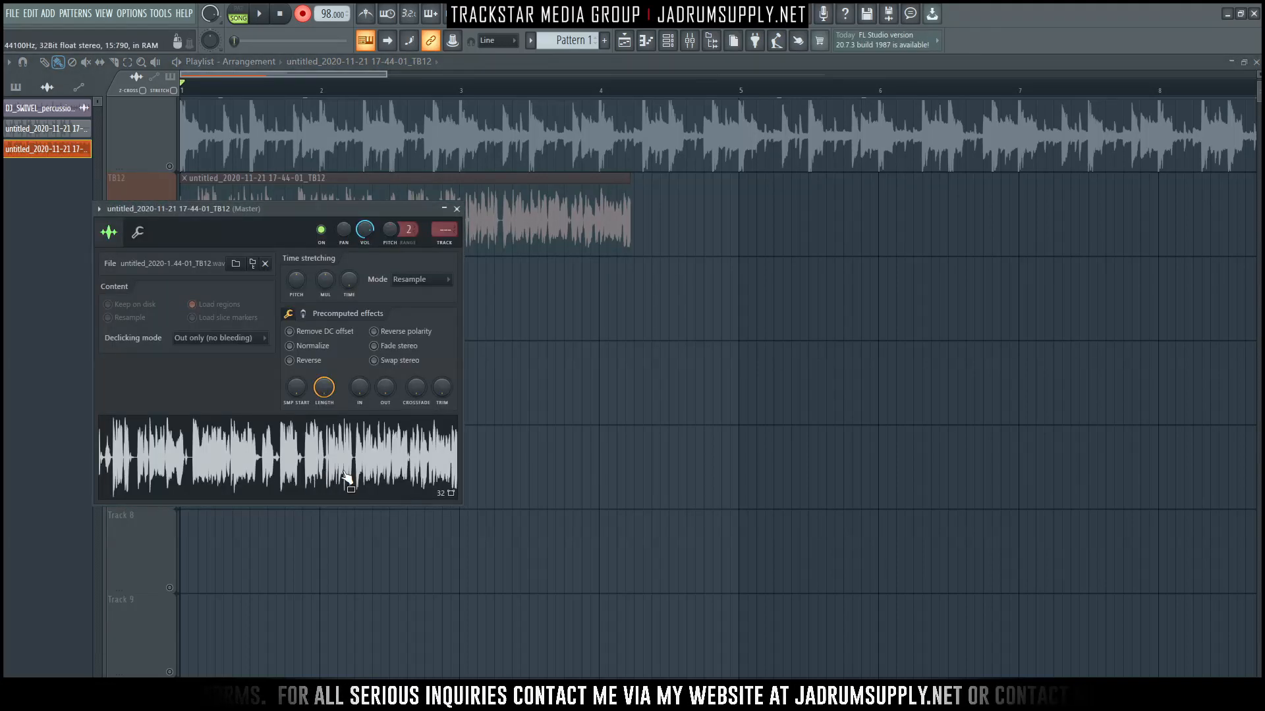
left_click(689, 42)
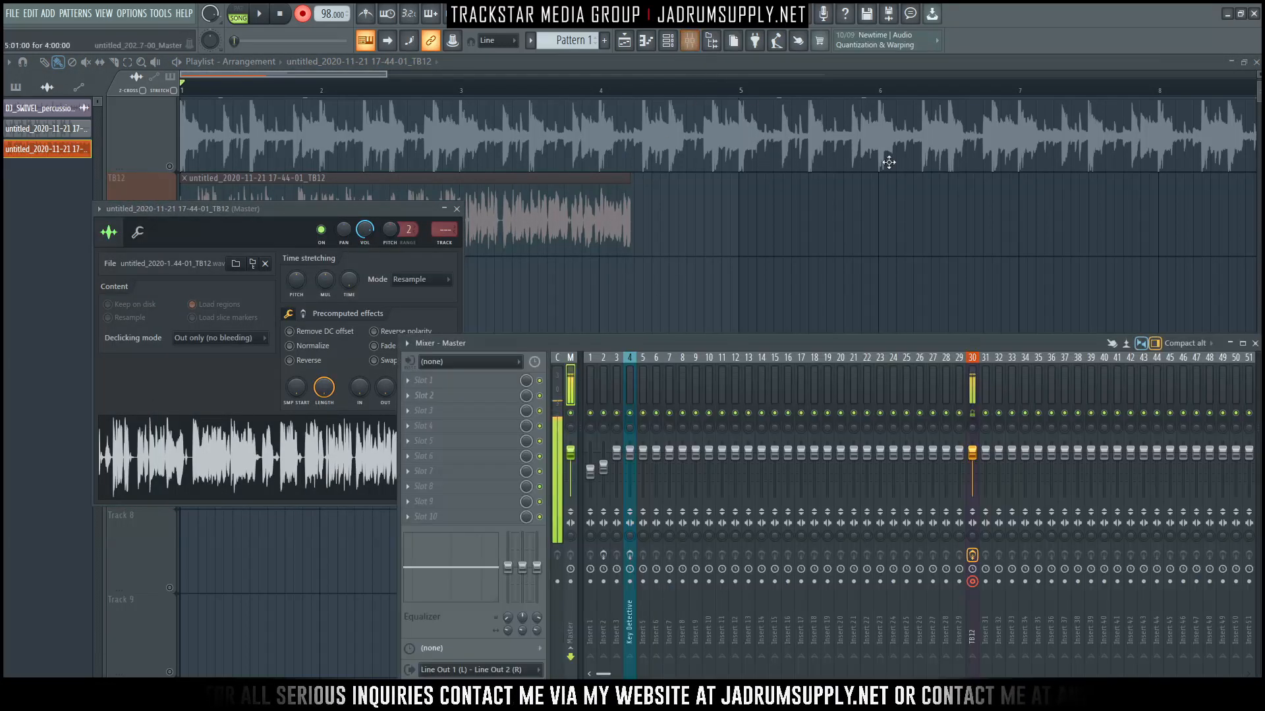
left_click(971, 392)
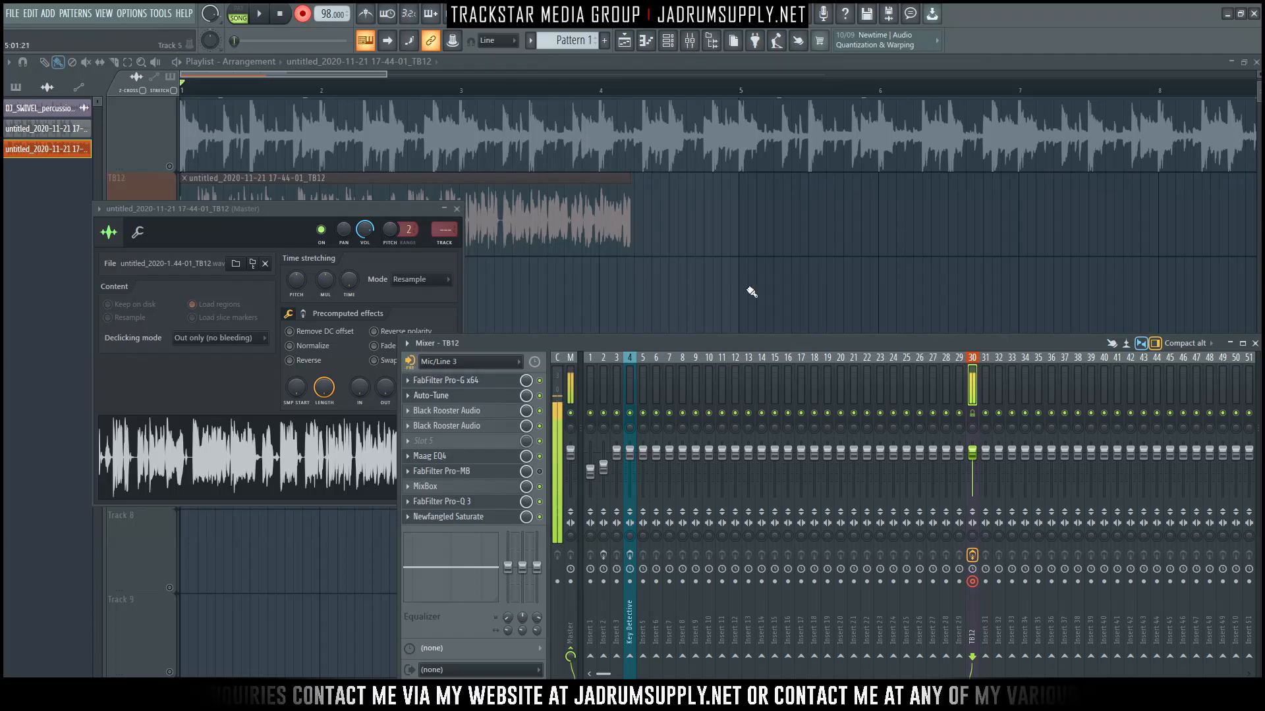
right_click(687, 285)
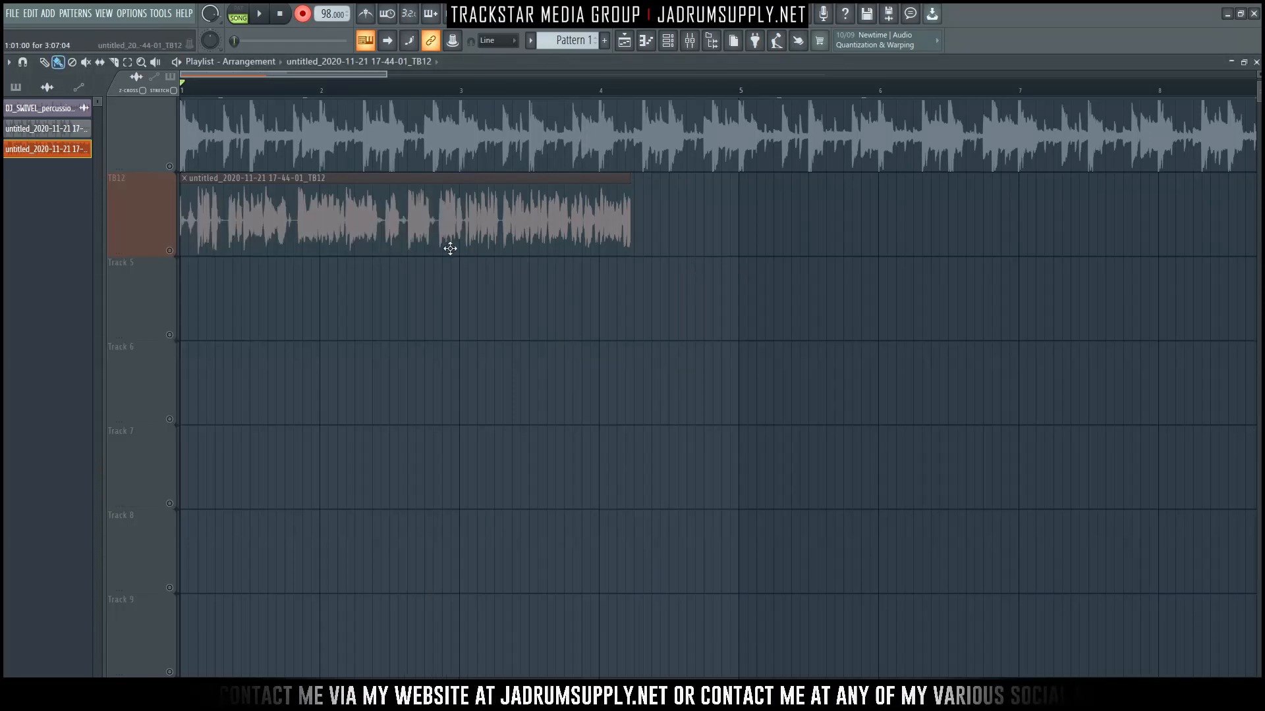
Step: Record a second vocal take of about four bars below the first, checking TB12's direct input setting in the mixer
key("space")
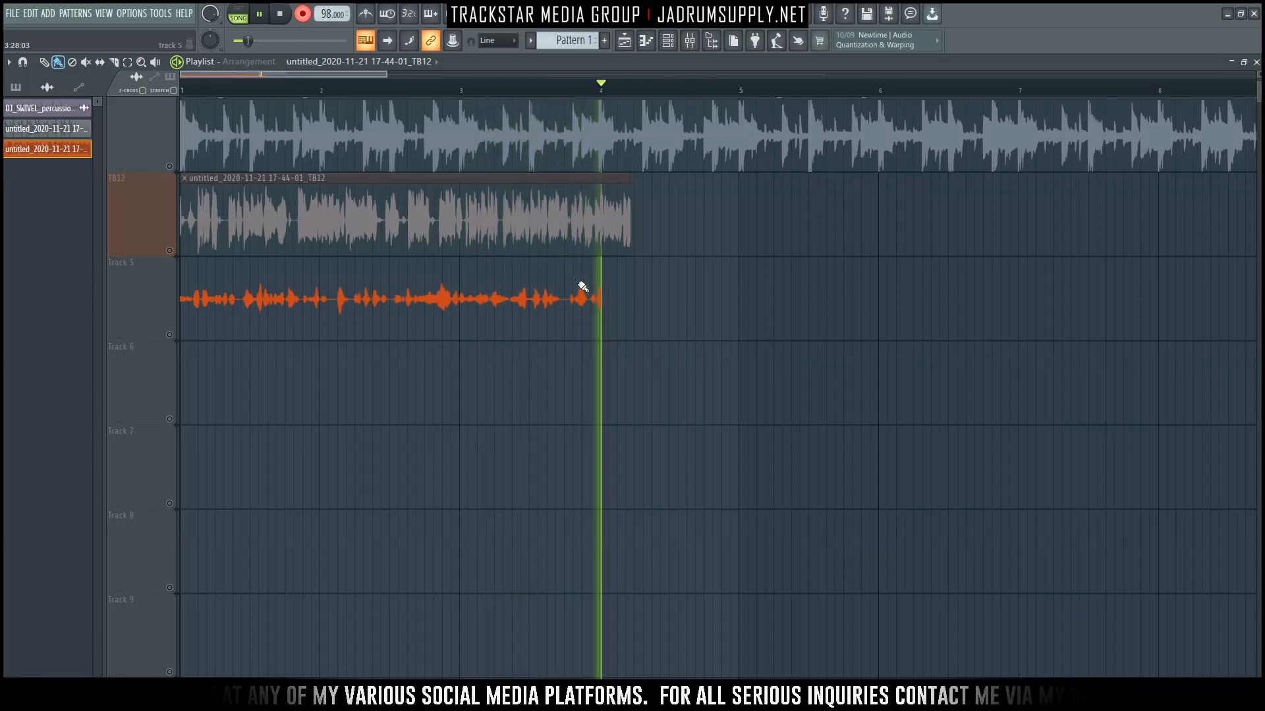
left_click(689, 40)
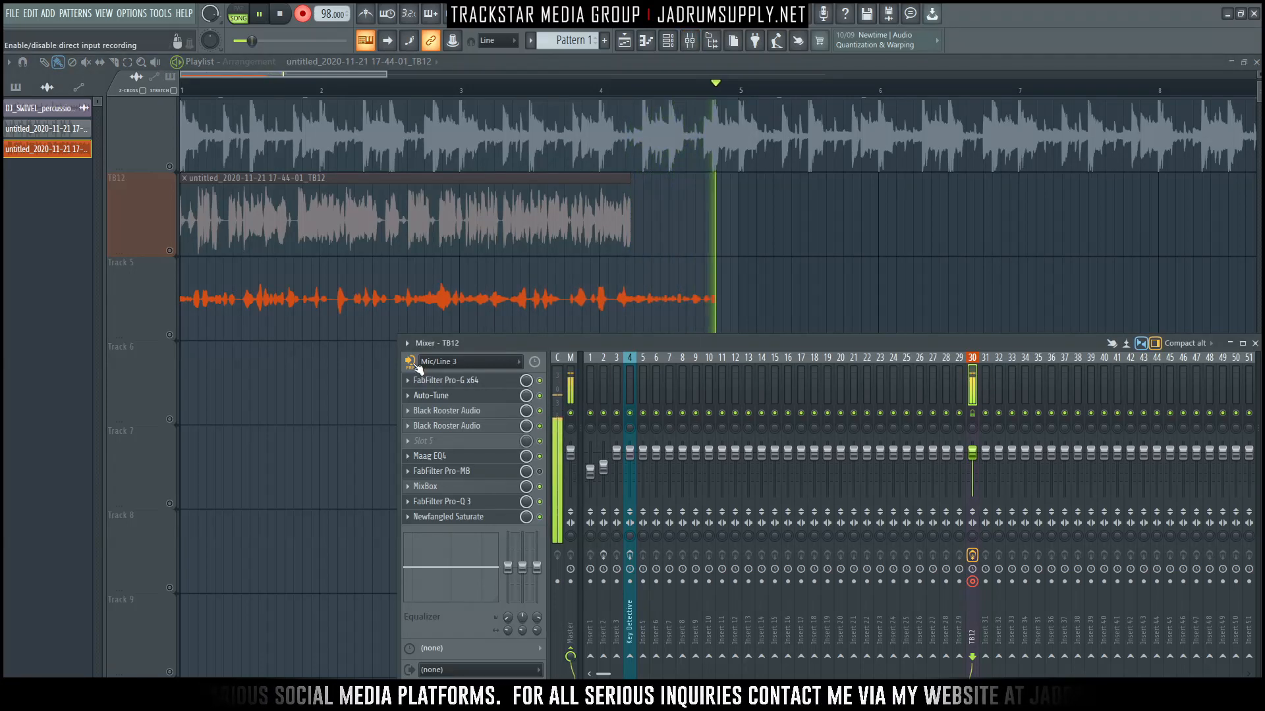
key("space")
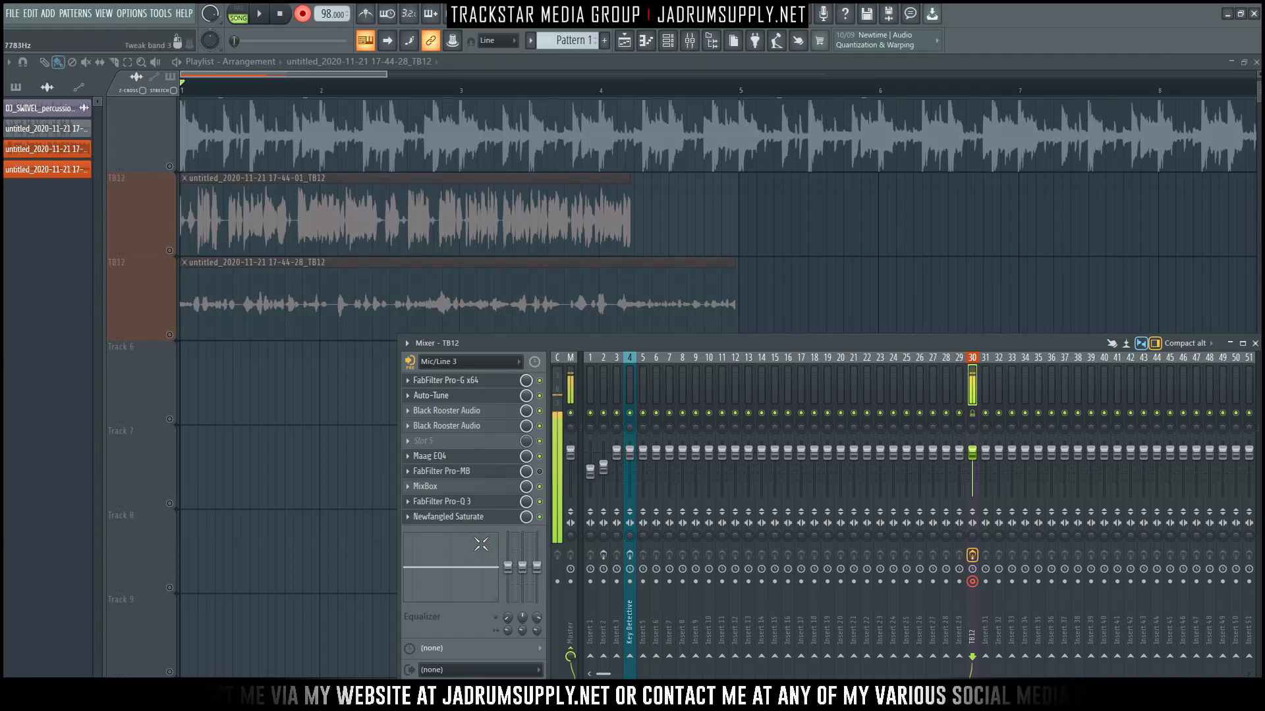
key("F9")
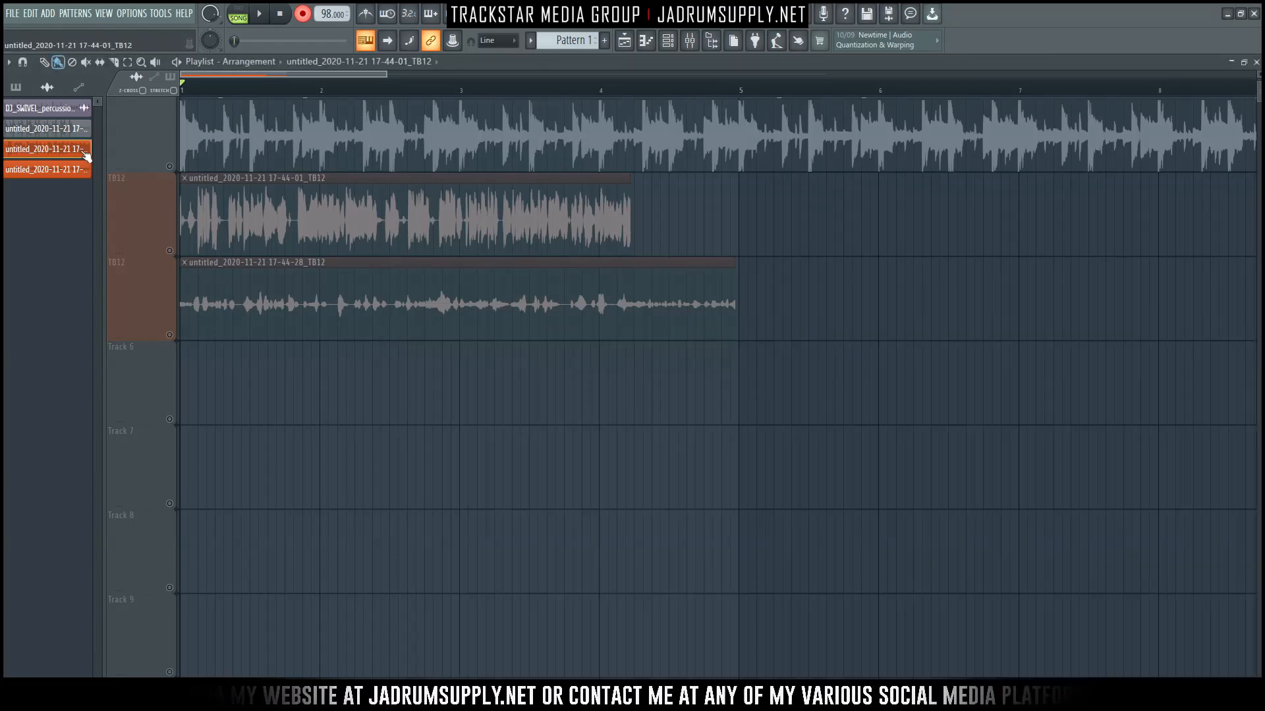
Step: Delete both recorded TB12 takes from the project
right_click(55, 145)
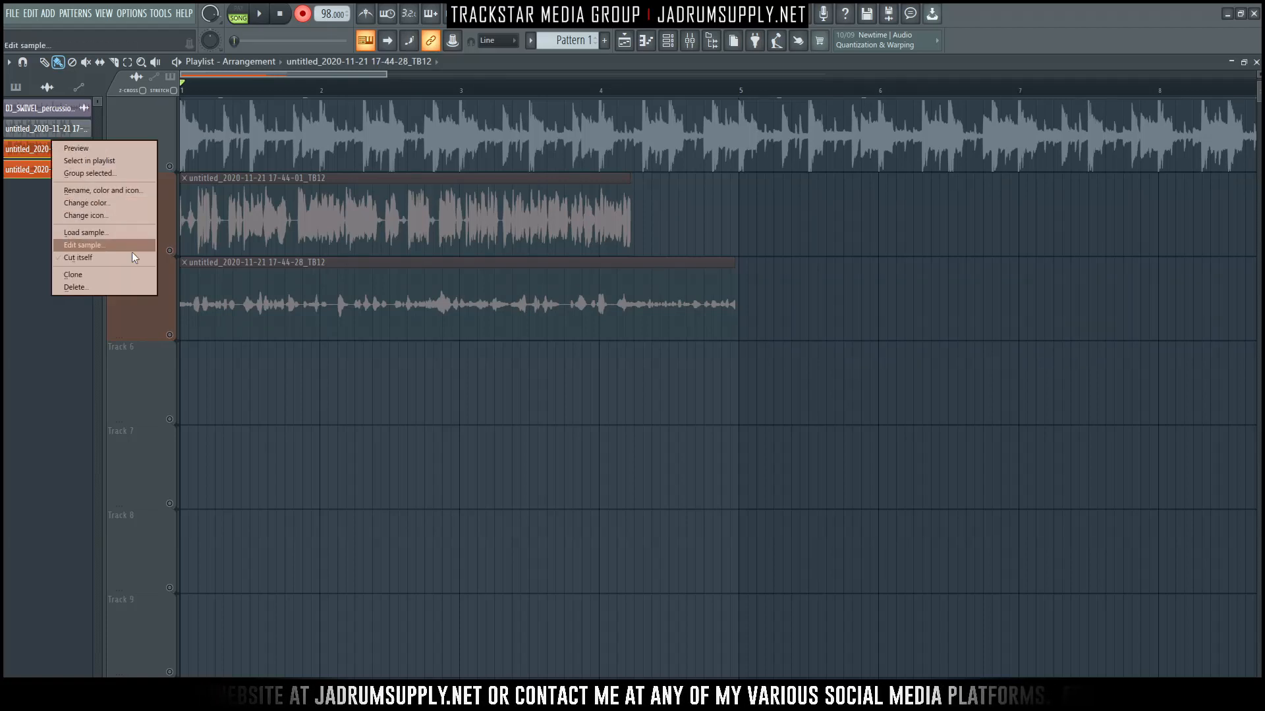
left_click(93, 289)
left_click(703, 391)
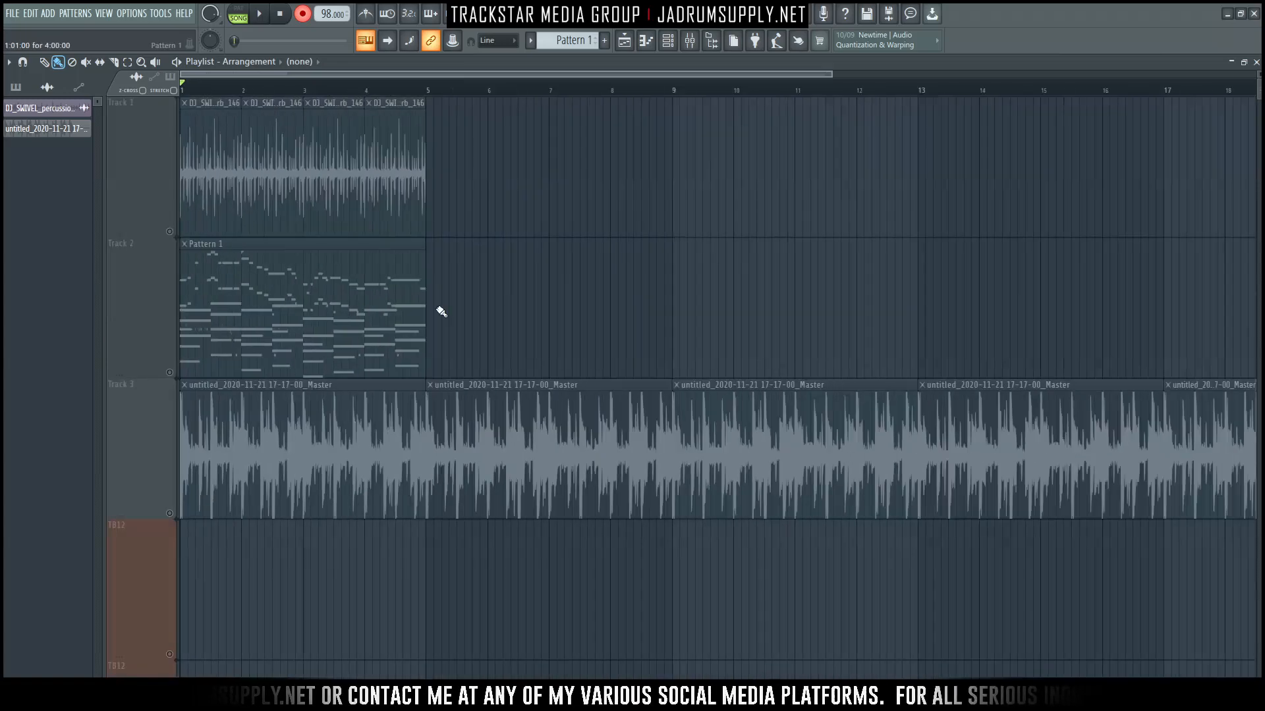
Step: Unmute Track 3 with the beat audio in the playlist
scroll(420, 353, "down", 5)
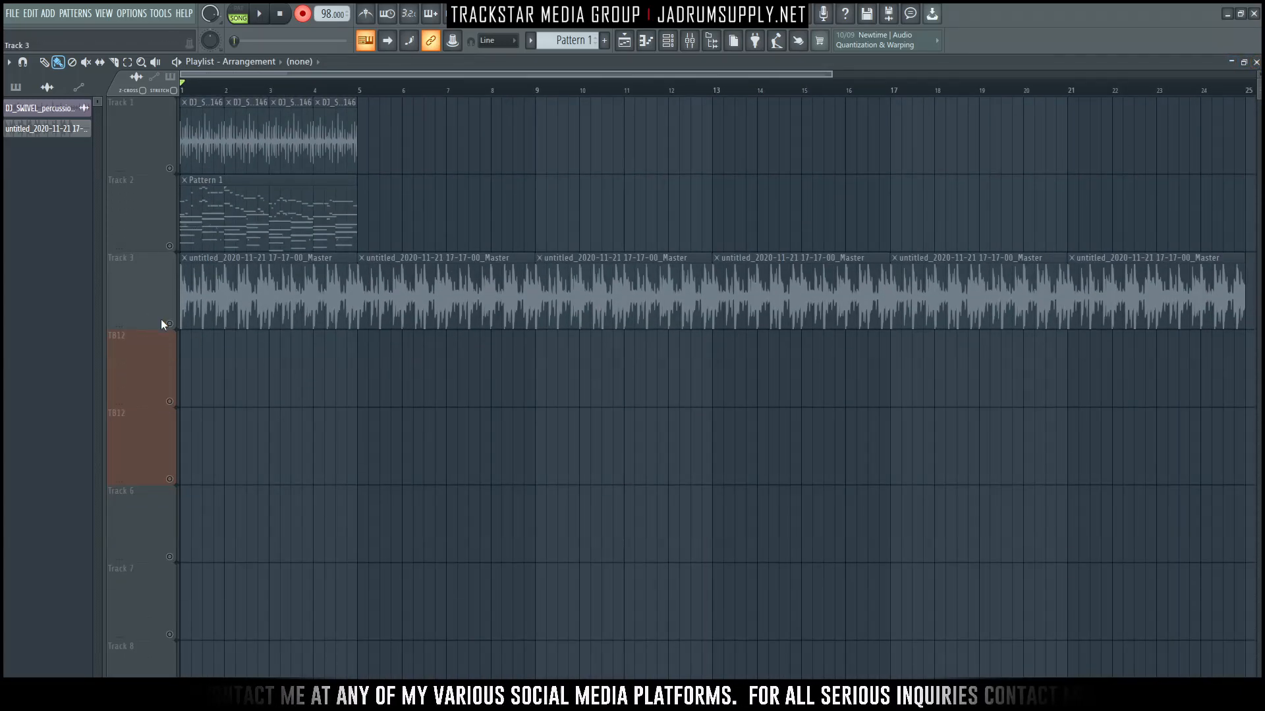
left_click(169, 324)
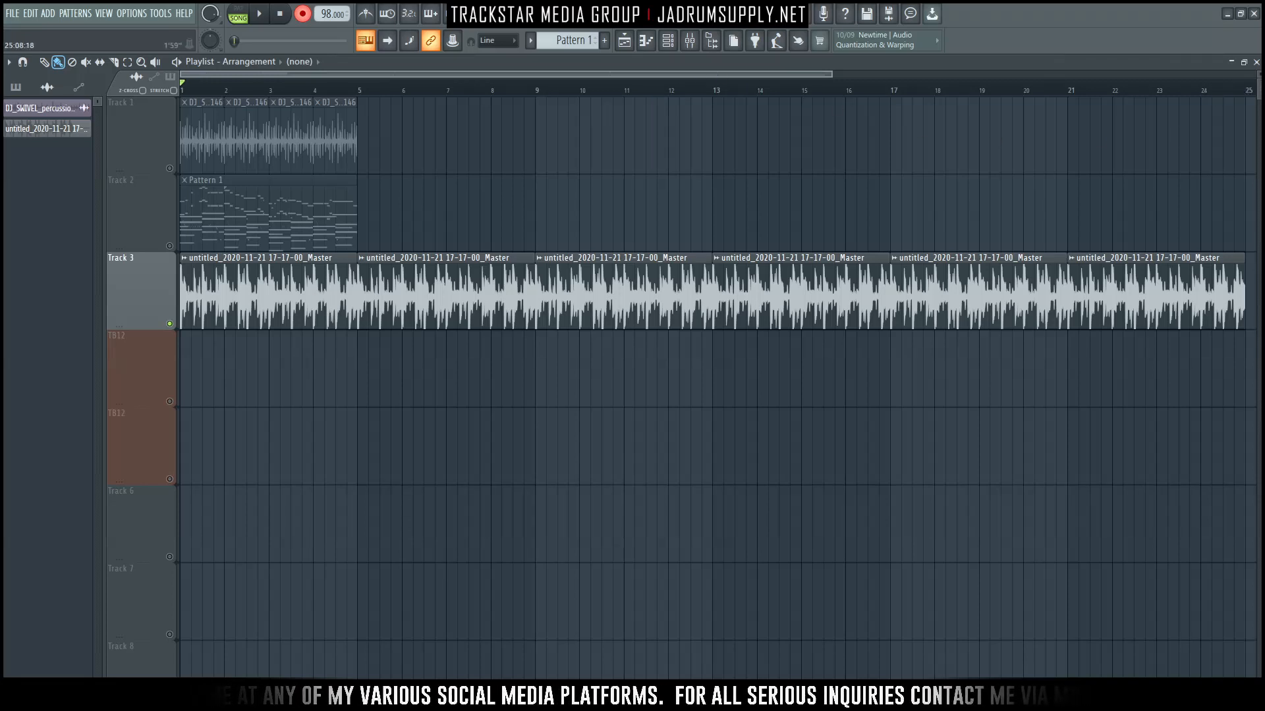
scroll(1258, 75, "down", 2)
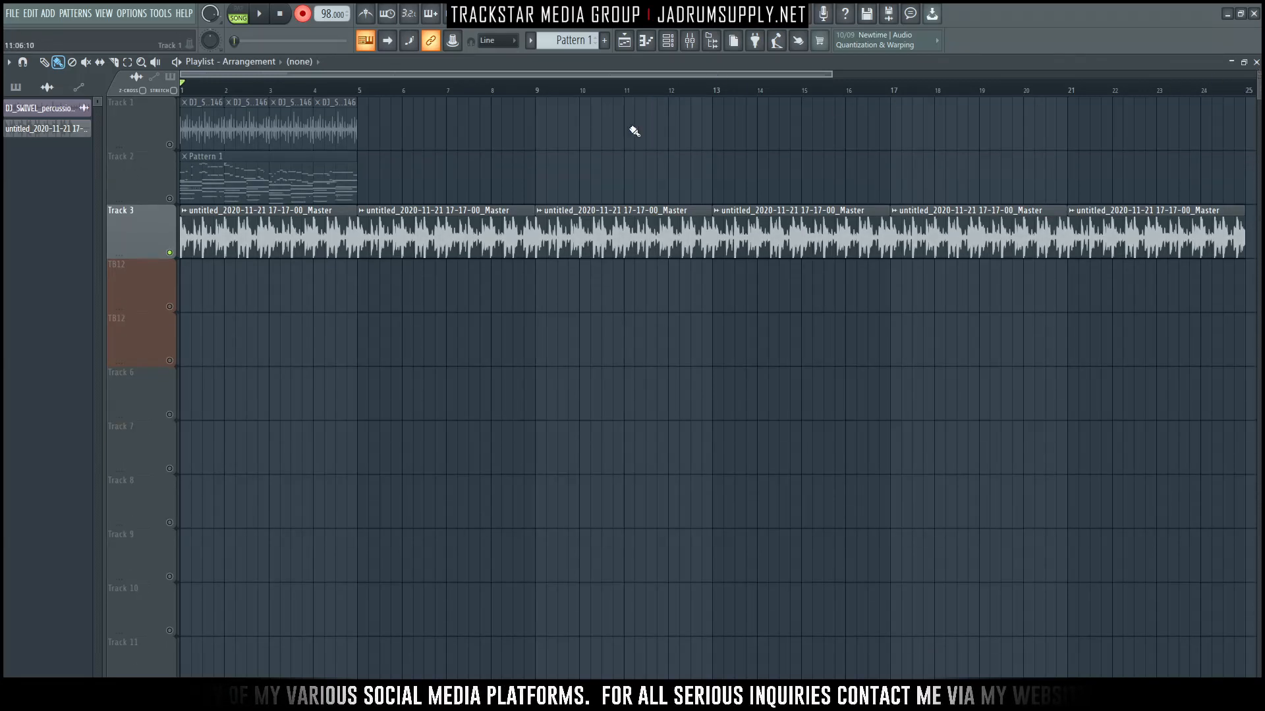
Step: Copy the TB12 mixer track's saved state, with its whole effects chain, onto mixer insert 31
left_click(690, 43)
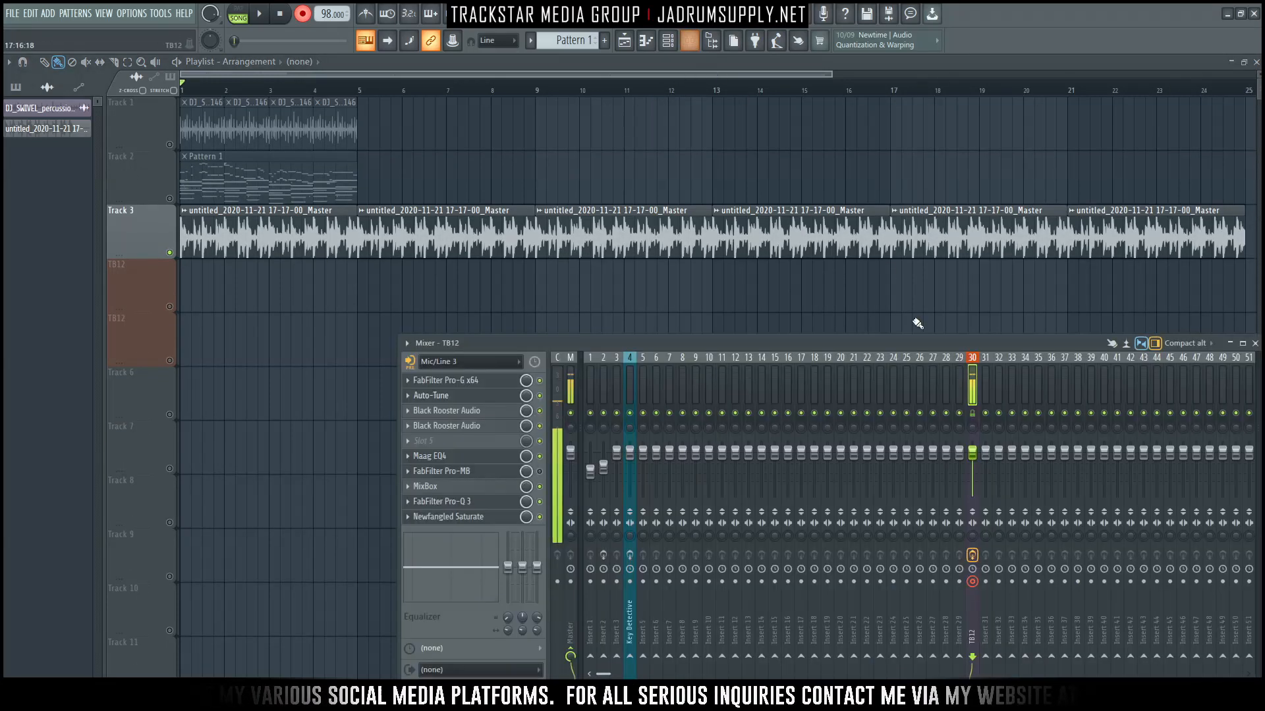
right_click(972, 388)
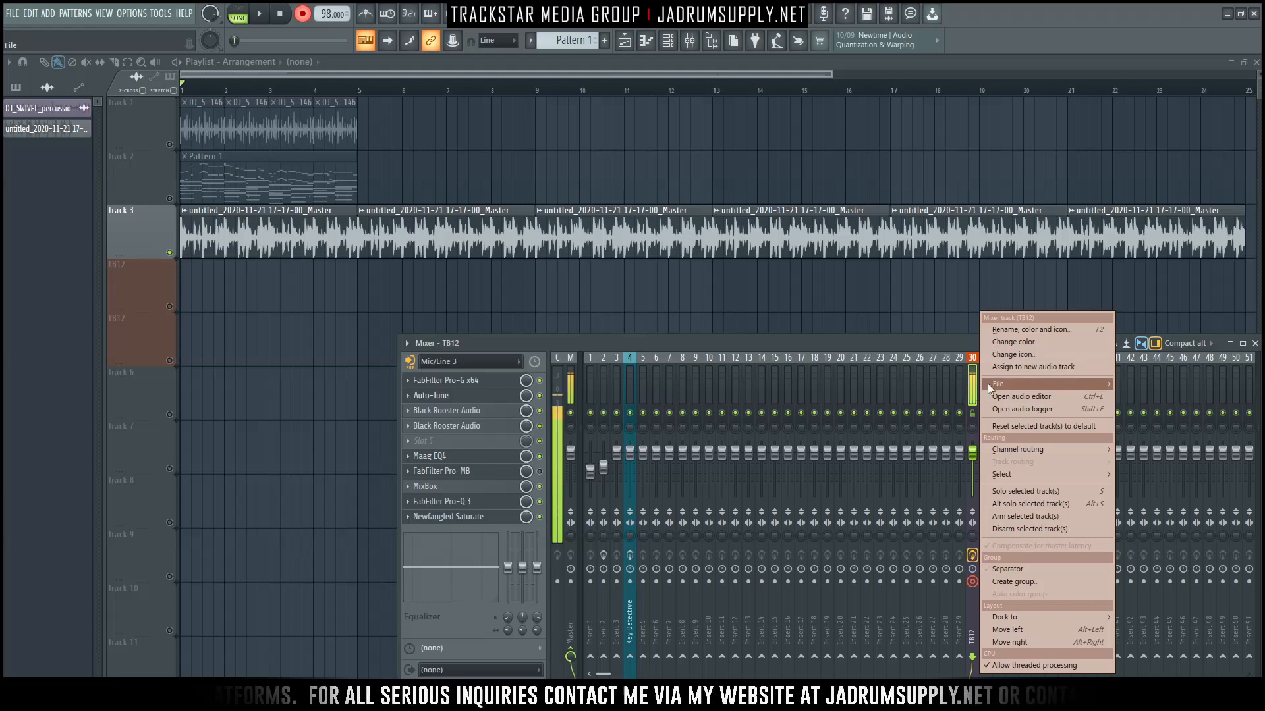
mouse_move(986, 383)
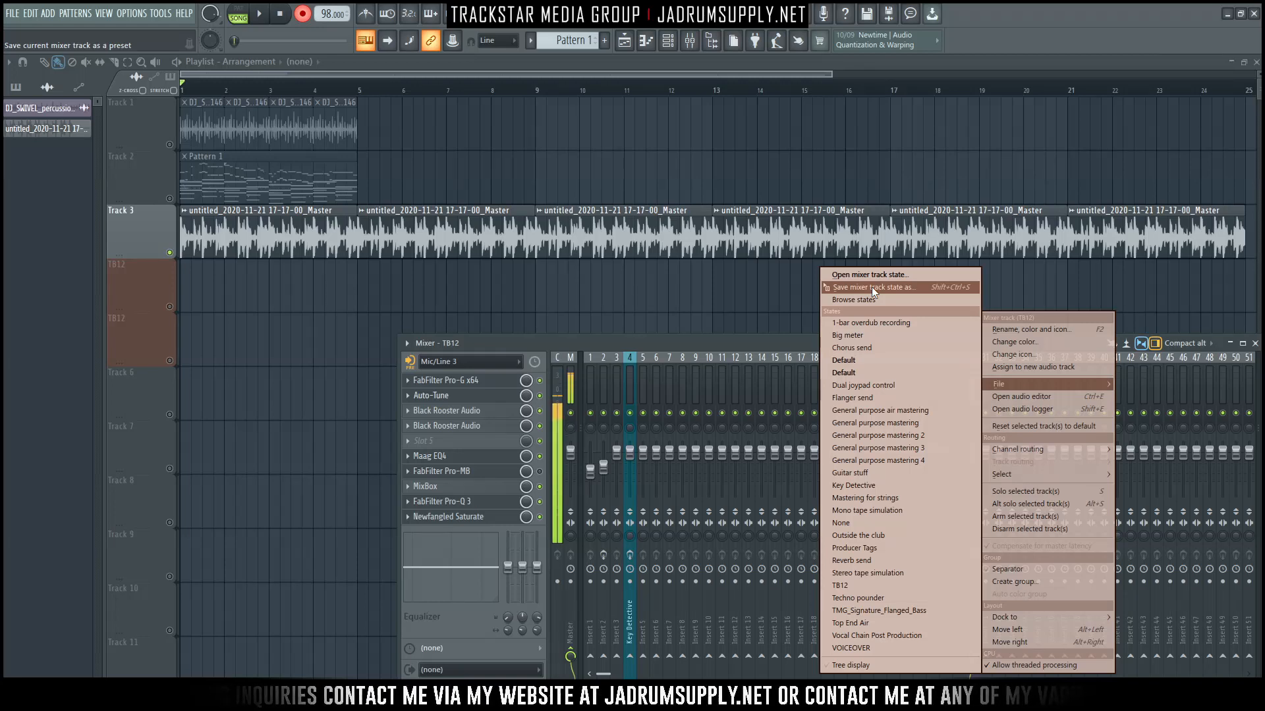
left_click_drag(867, 289, 983, 379)
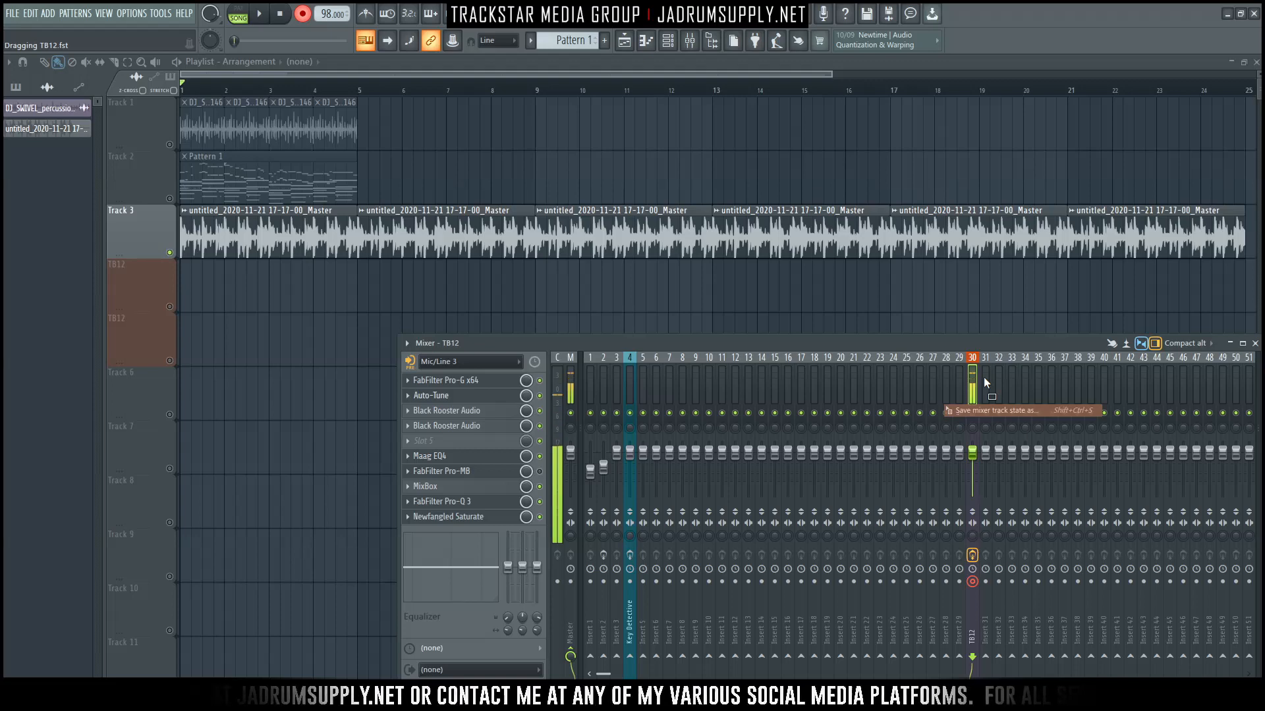
left_click_drag(984, 379, 983, 379)
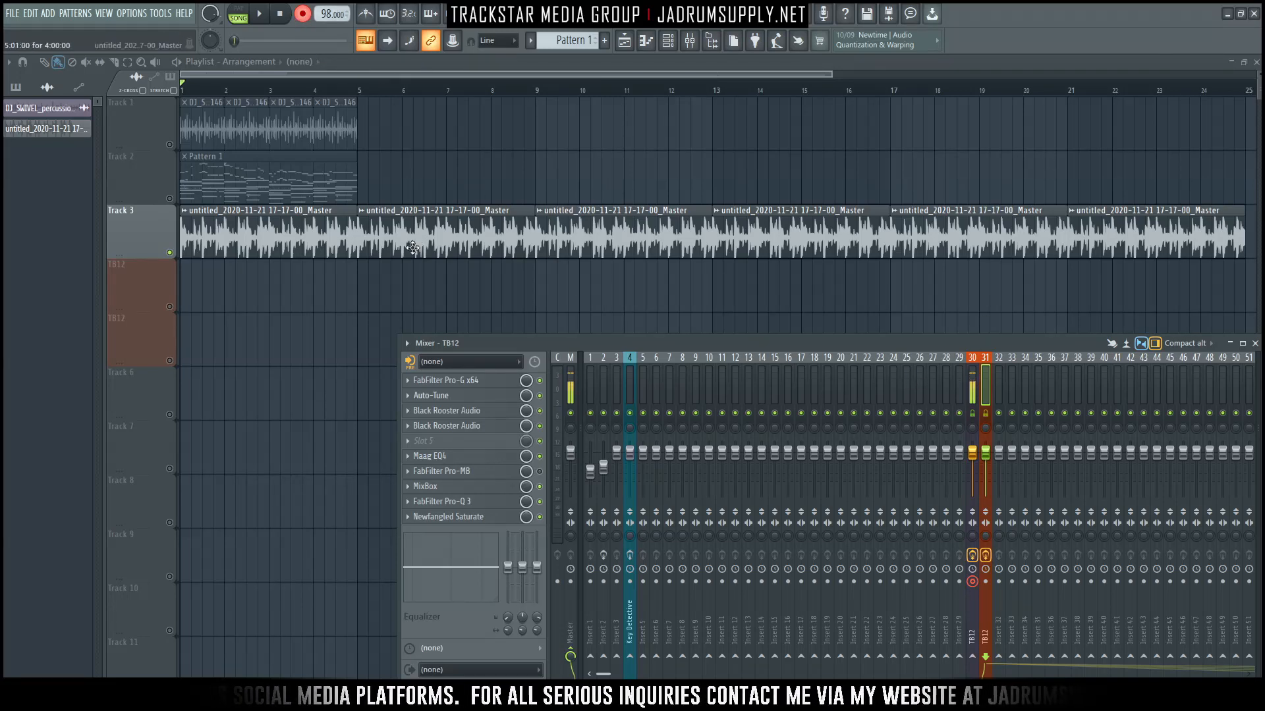
Step: Play the beat, disarm disk recording on the TB12 tracks, and set the Key Detective track's volume to 89%
left_click(970, 393)
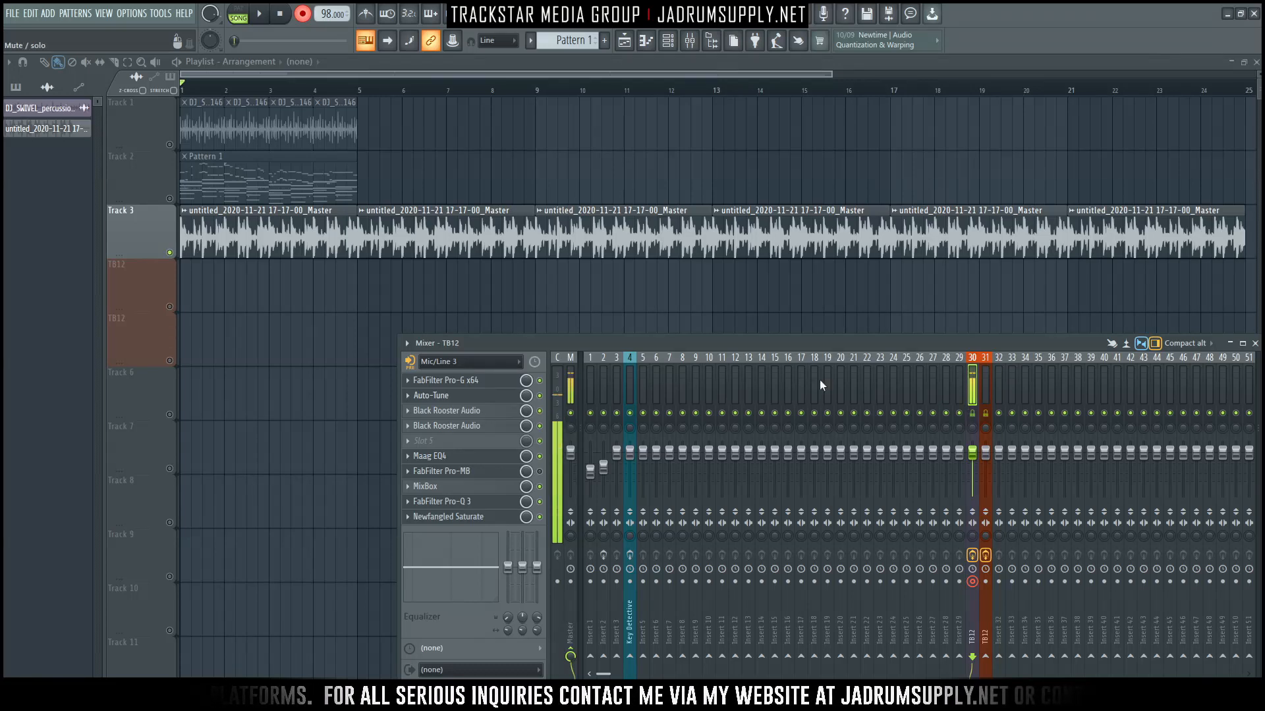
key("space")
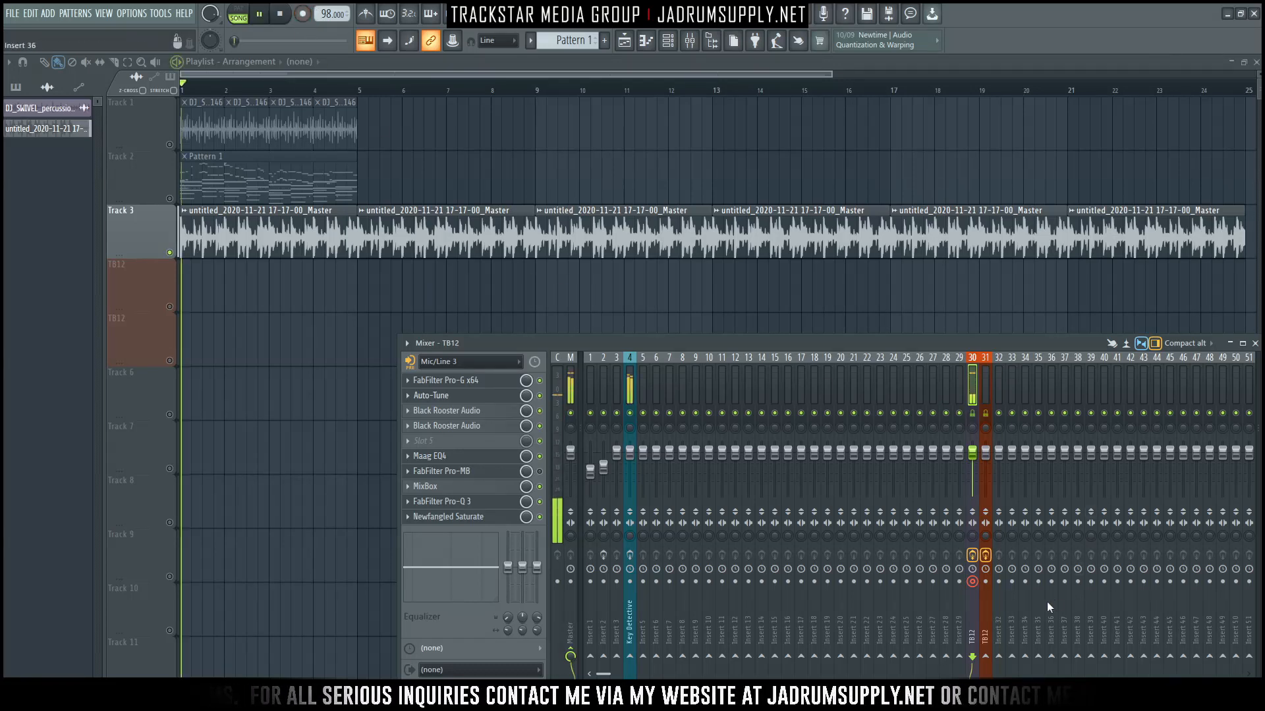
left_click(984, 586)
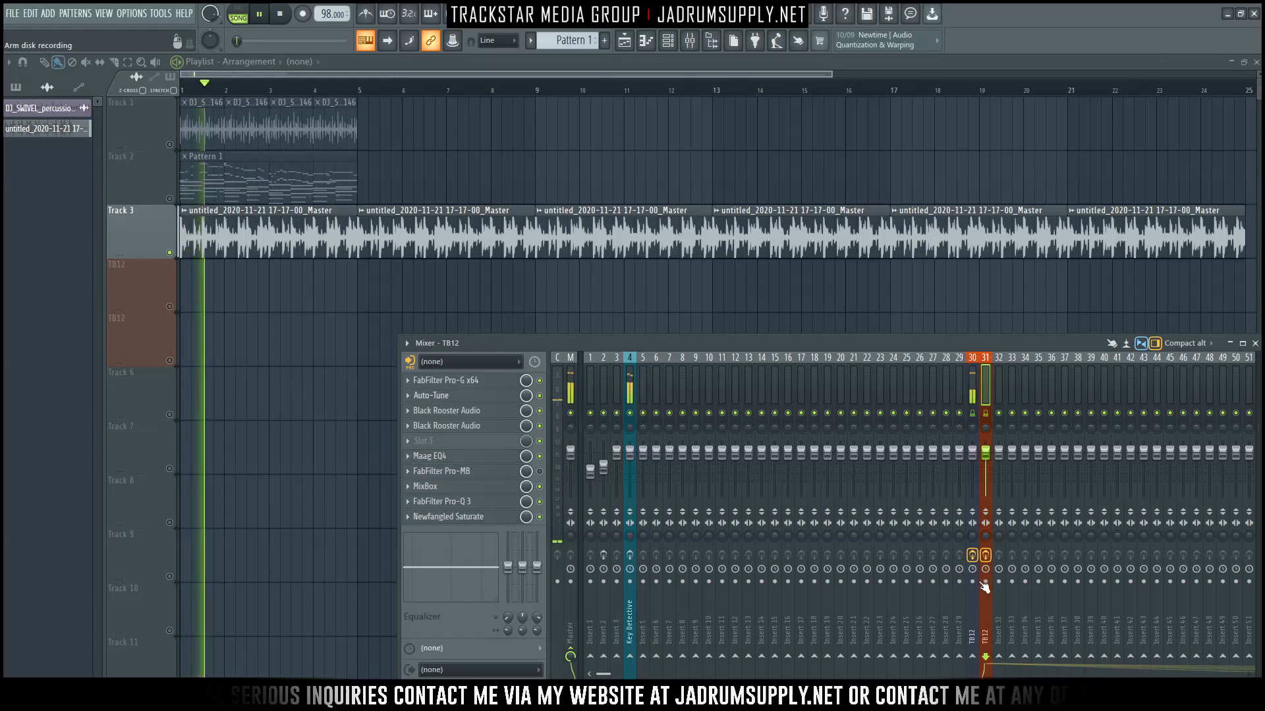
left_click(635, 456)
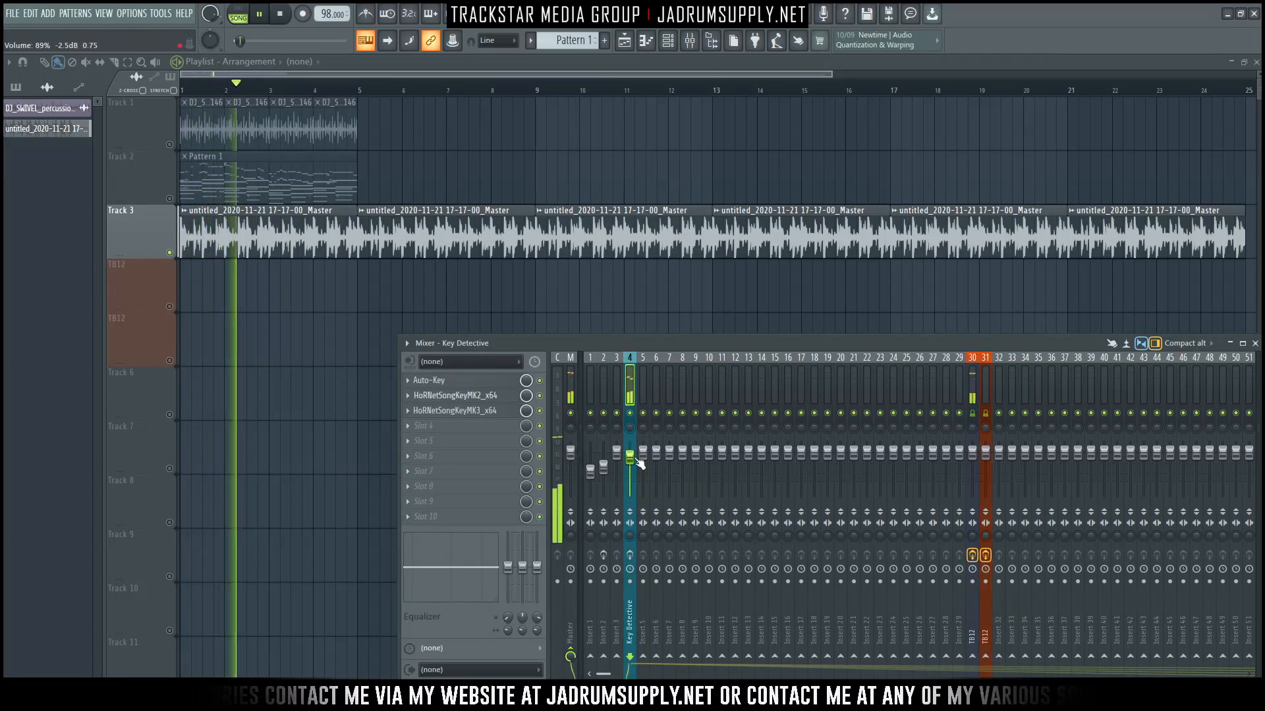
Step: Stop playback and send the TB12 track on insert 30 to Insert 41 at 100%
left_click(972, 428)
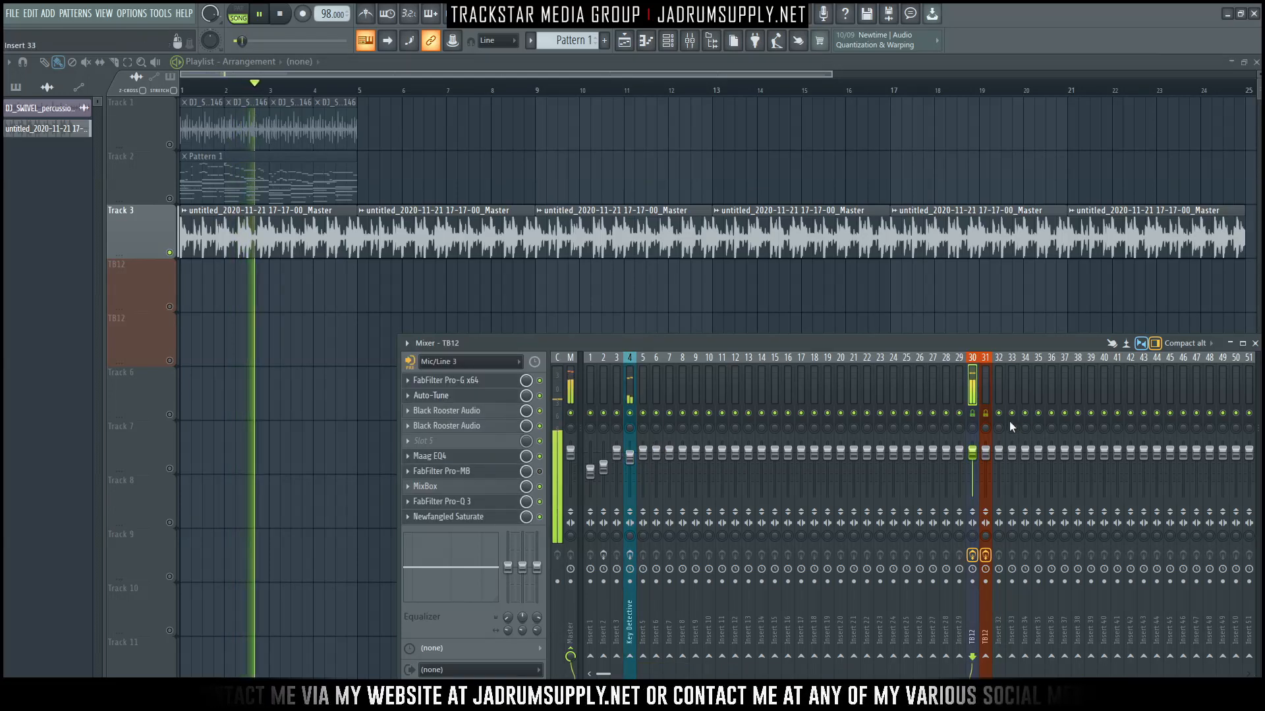
scroll(985, 380, "down", 6)
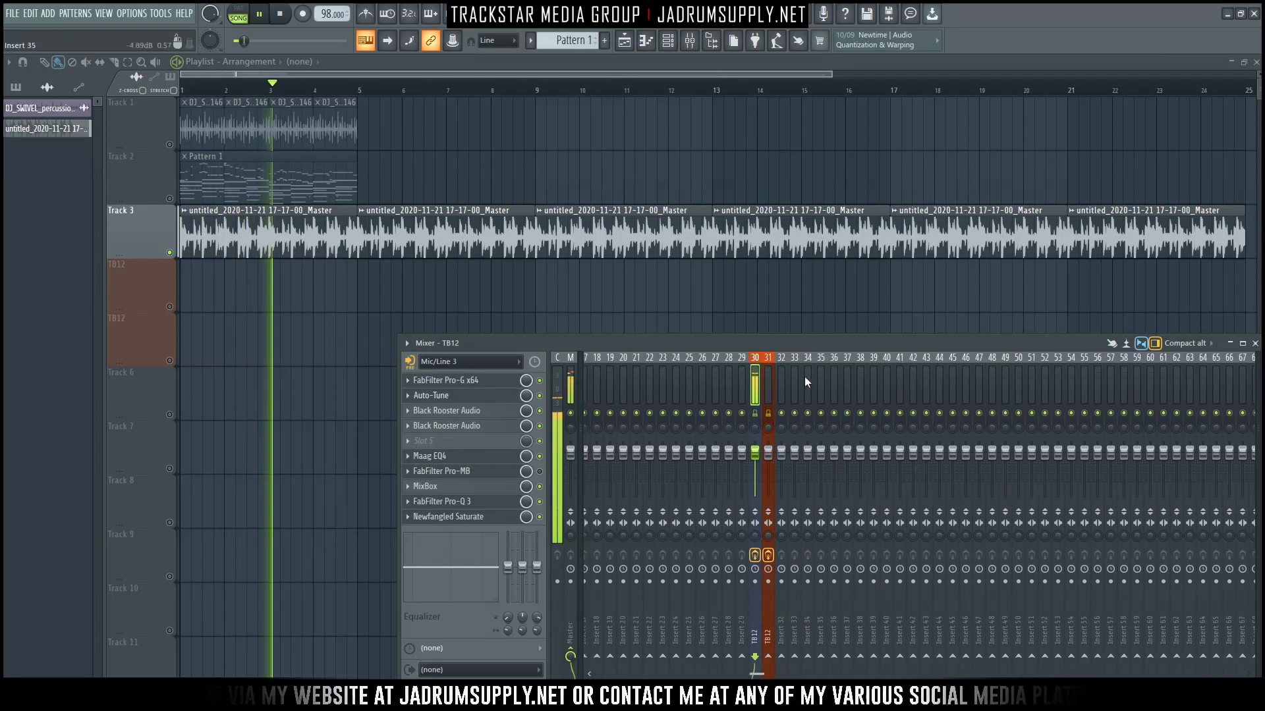
key("space")
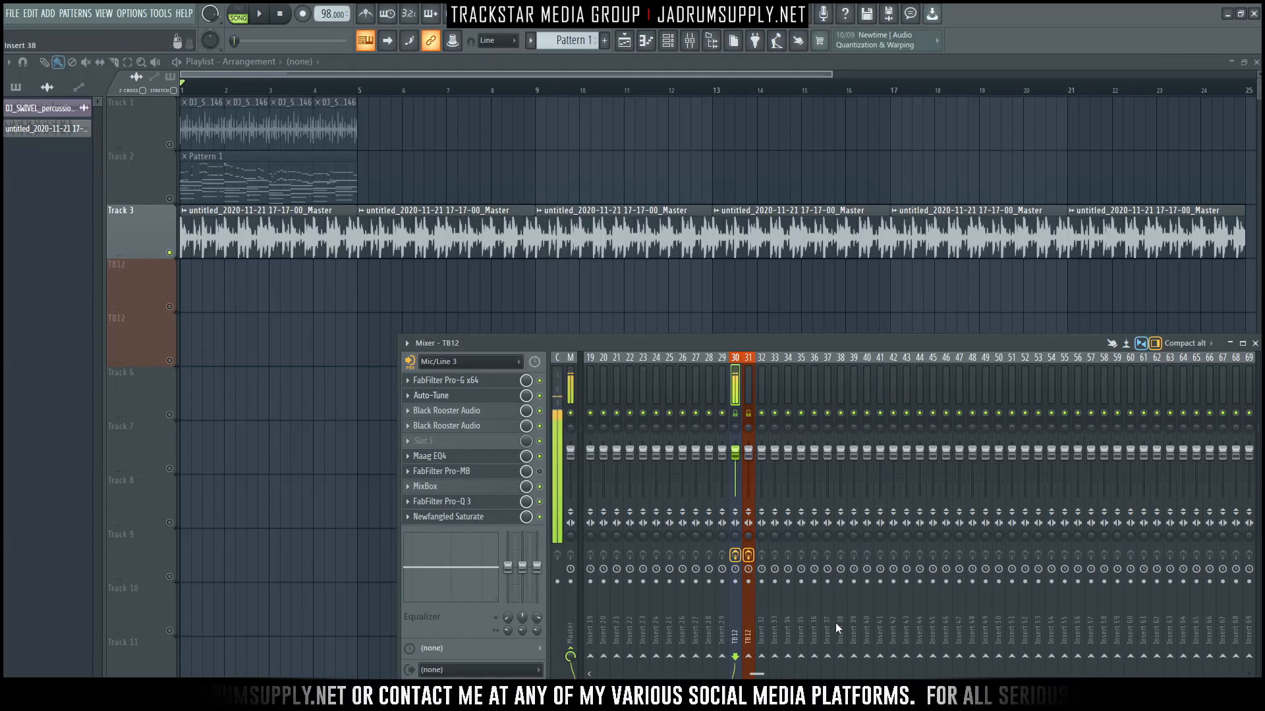
left_click(879, 657)
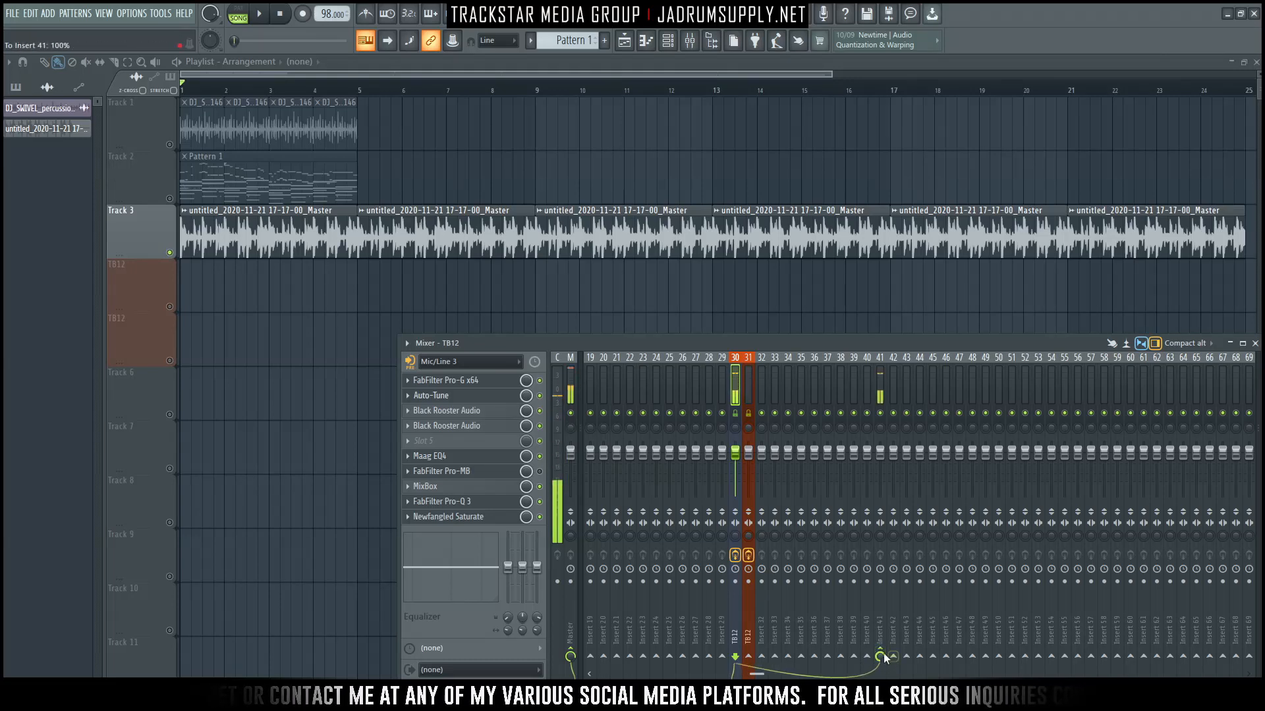
Step: Rename Insert 41 as Reverb and color it turquoise
right_click(881, 385)
left_click(949, 329)
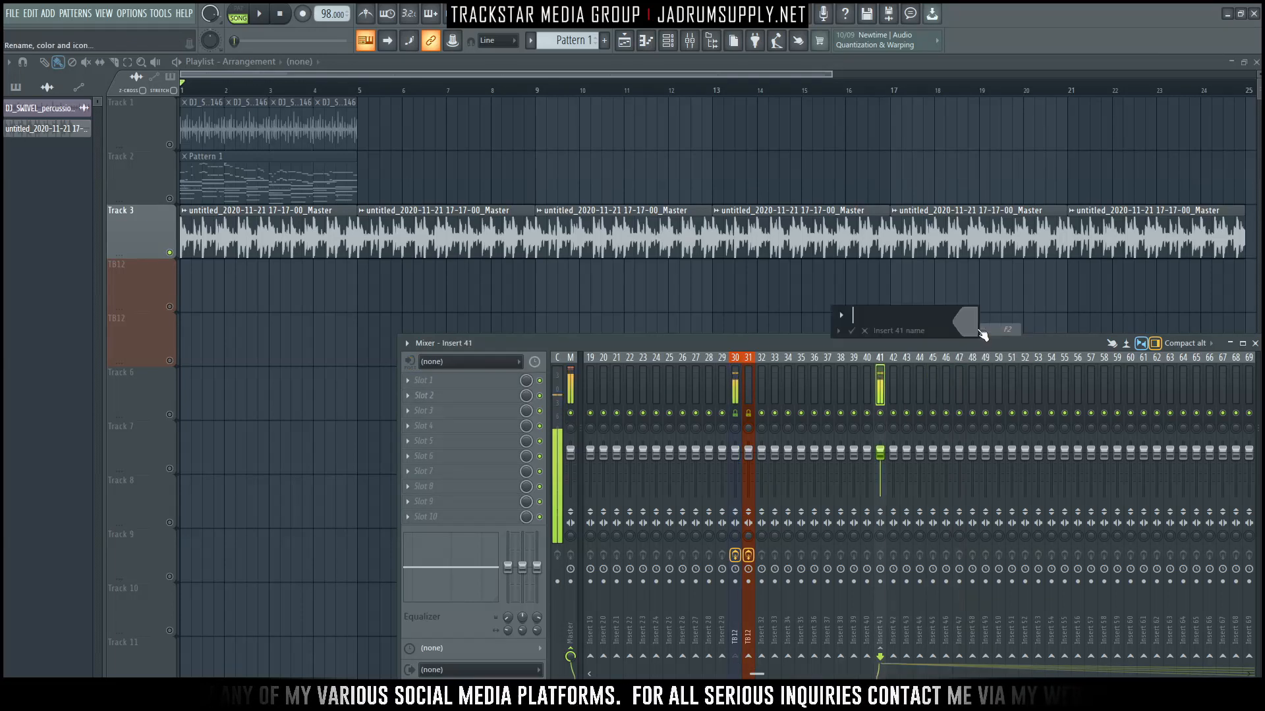
type("Reverb")
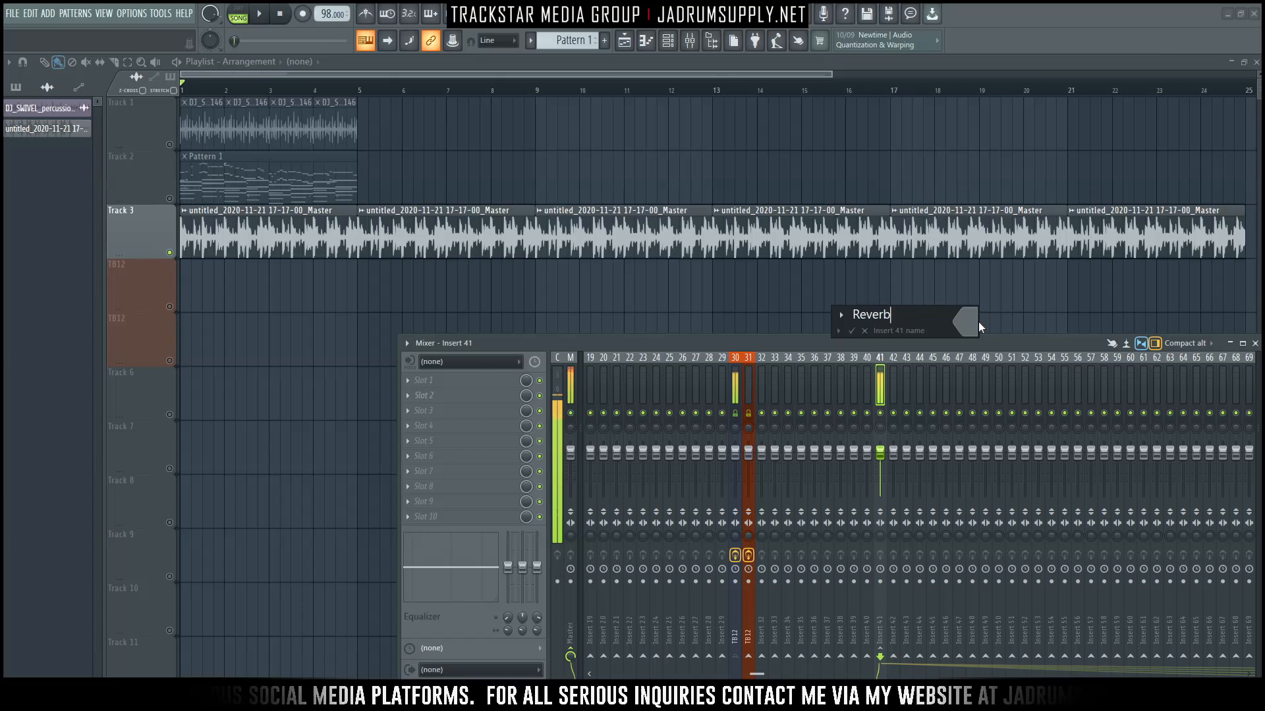
left_click(962, 328)
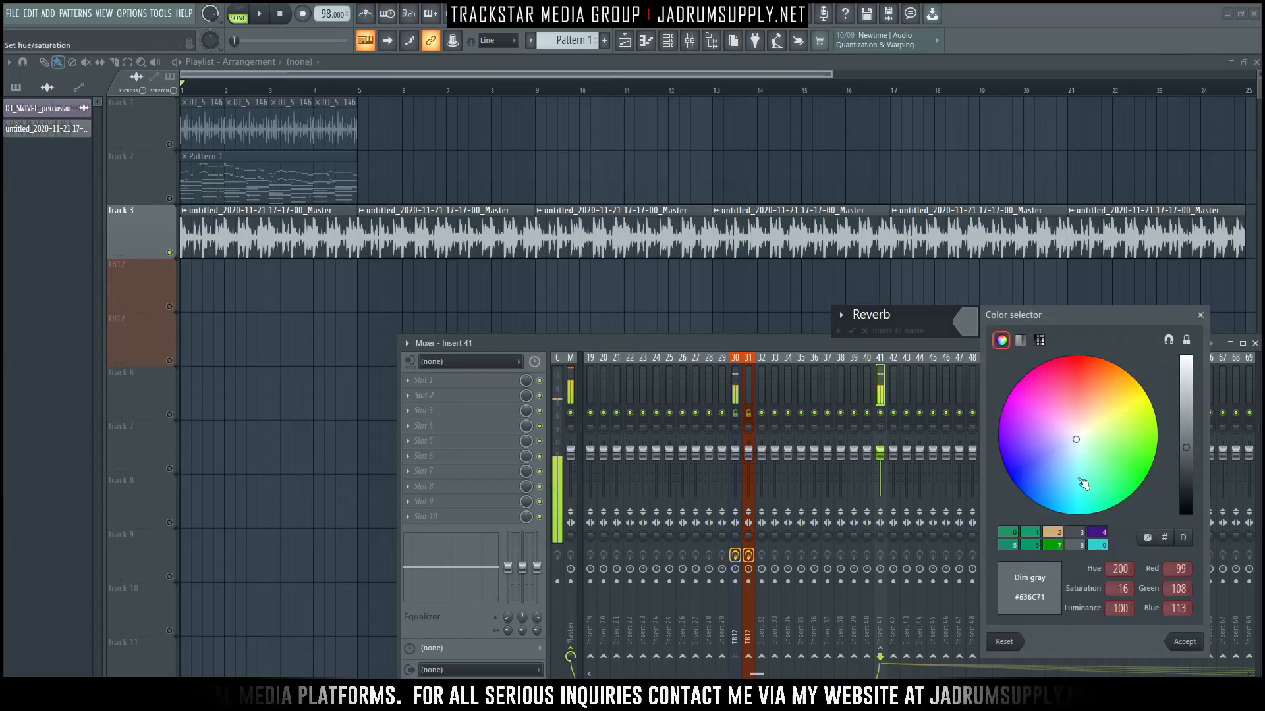
left_click_drag(1084, 485, 1107, 561)
key("Return")
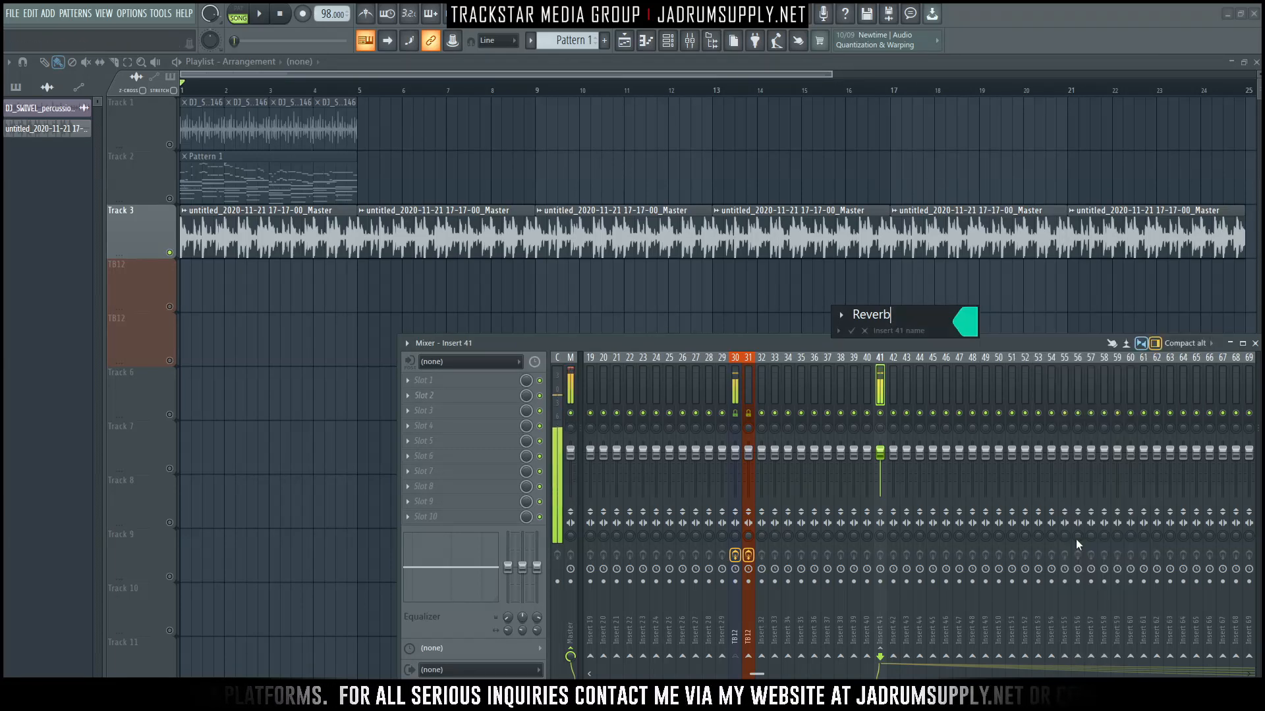
key("Return")
Step: Load ValhallaVintageVerb_x64 into the Reverb track's first effect slot and move the plugin window up, clear of the mixer's lower half
left_click(452, 381)
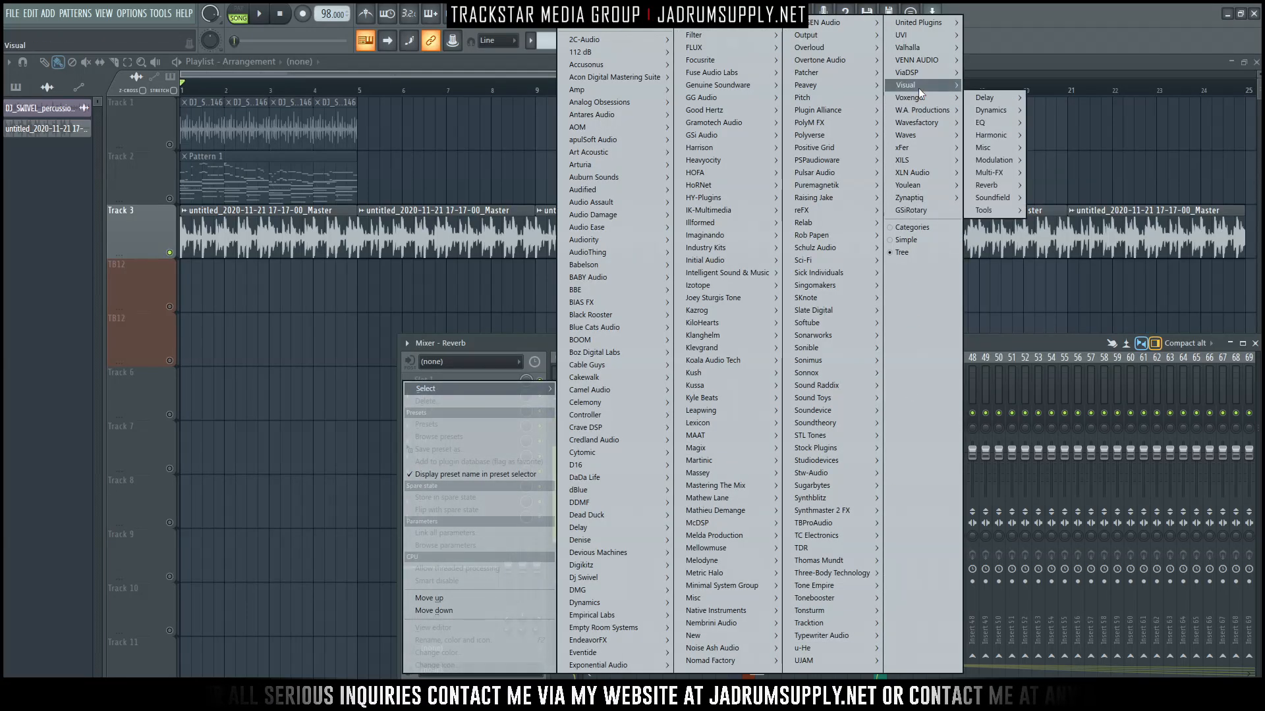
mouse_move(922, 48)
mouse_move(1001, 73)
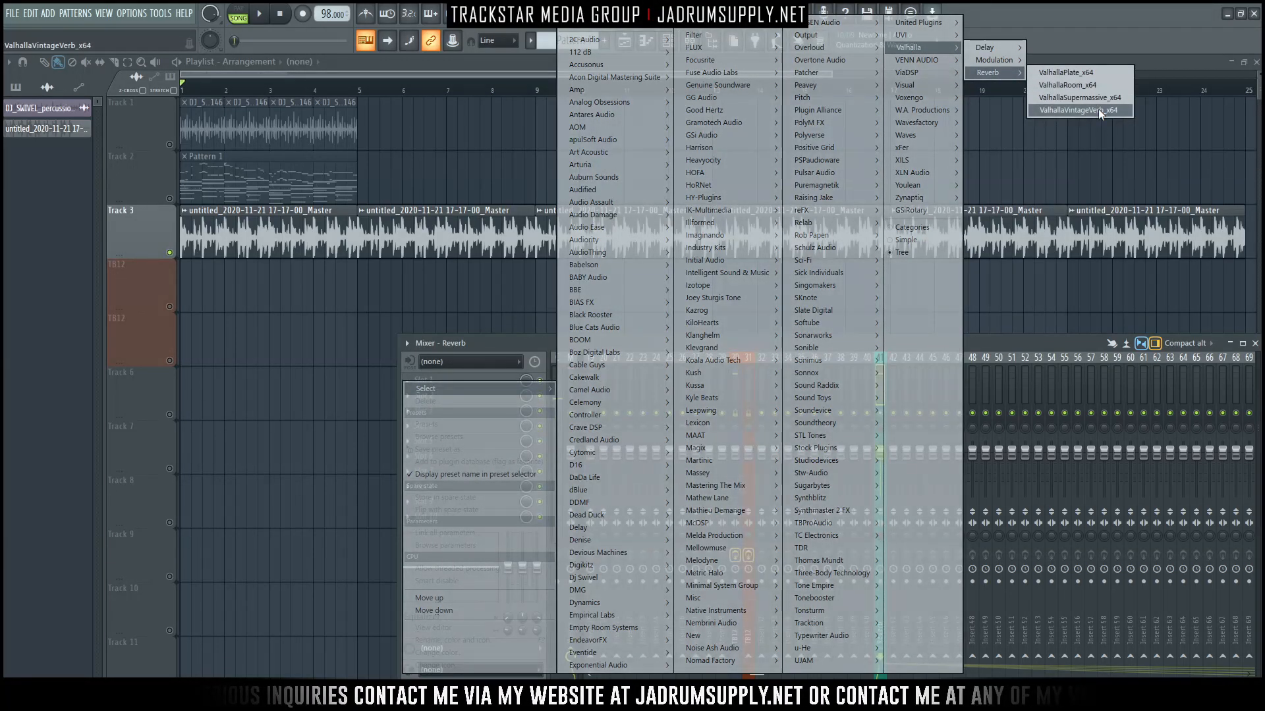
left_click(1098, 111)
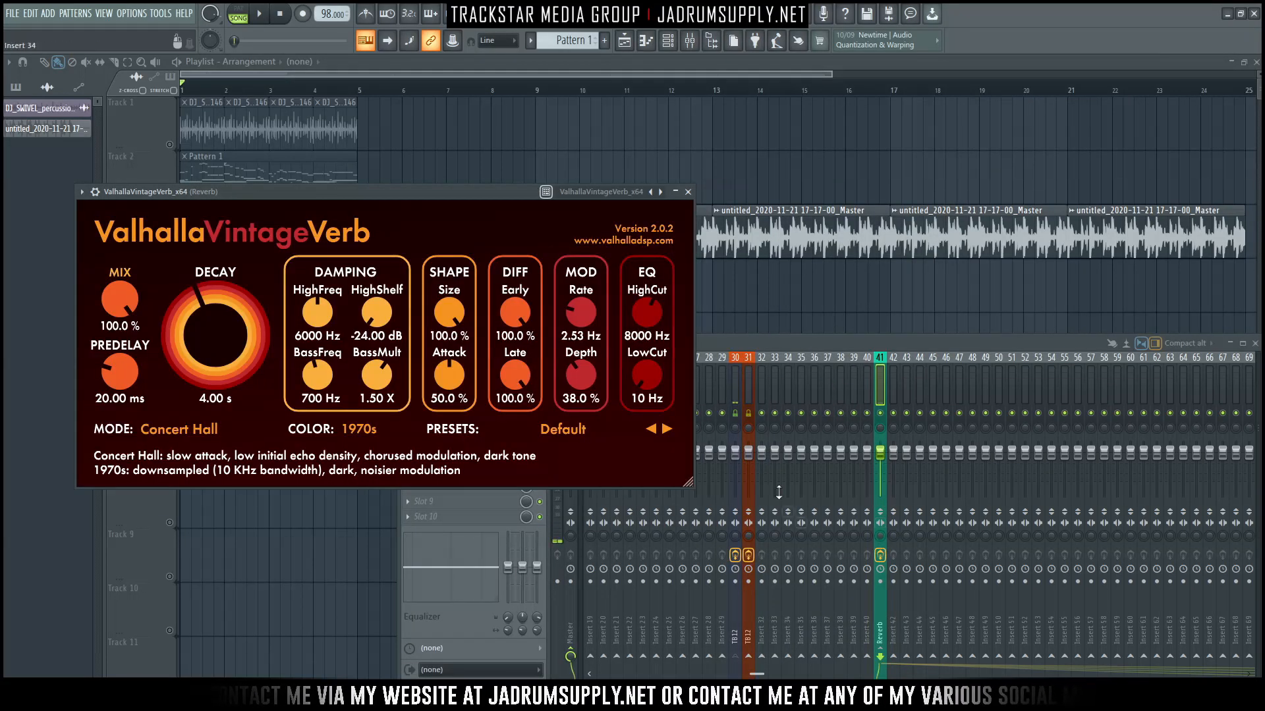
left_click(861, 425)
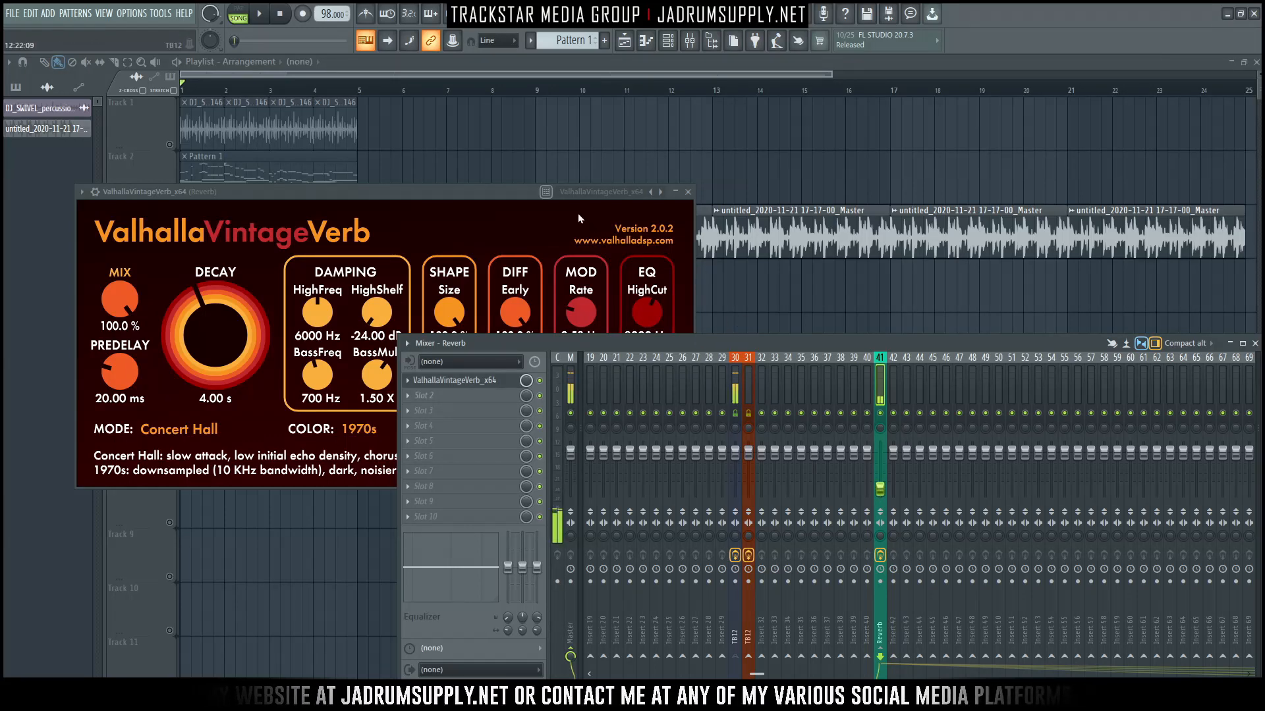
left_click_drag(491, 187, 818, 113)
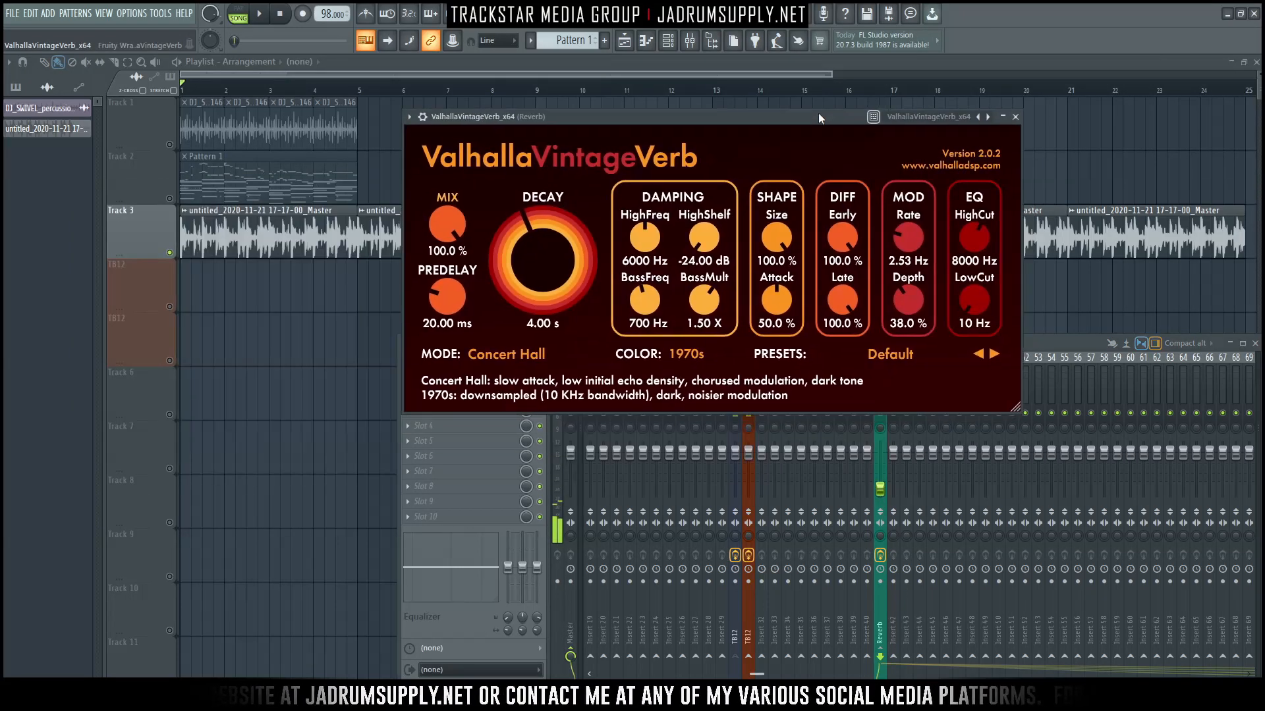
Step: Reset the Reverb track's fader to its default level and turn the TB12 track's send to Reverb down
left_click(883, 492)
left_click(735, 392)
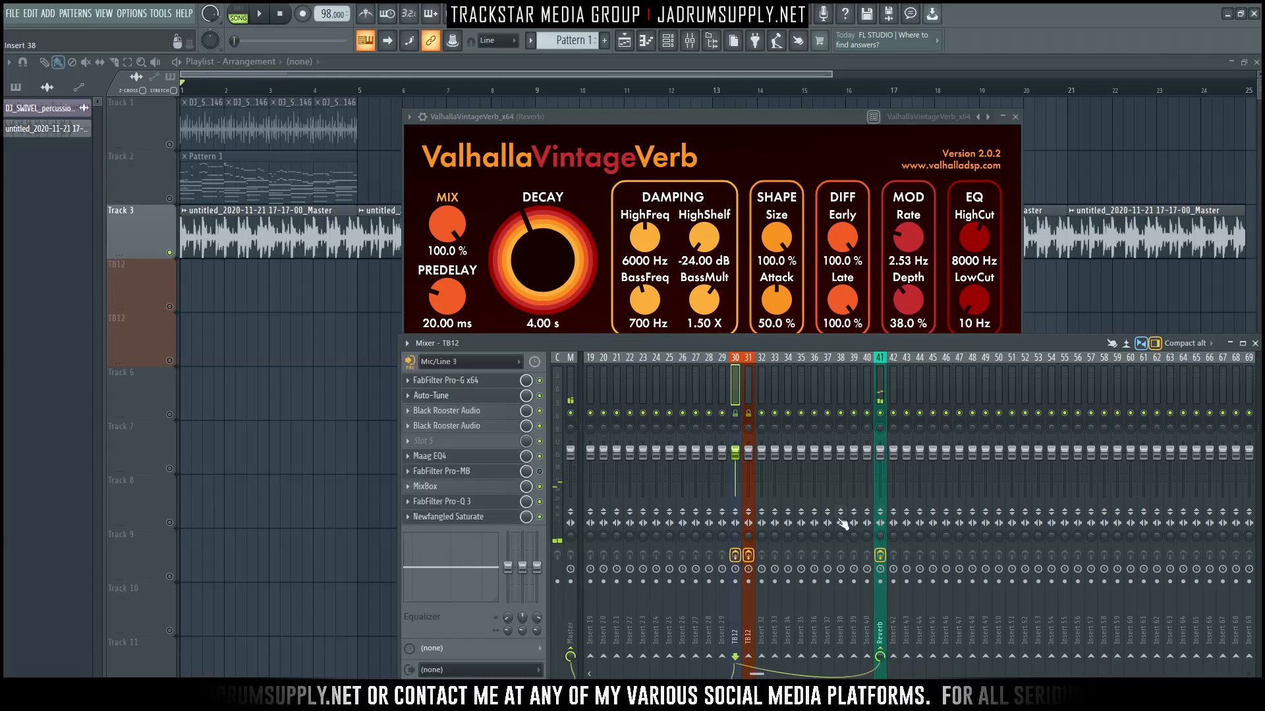
left_click(881, 657)
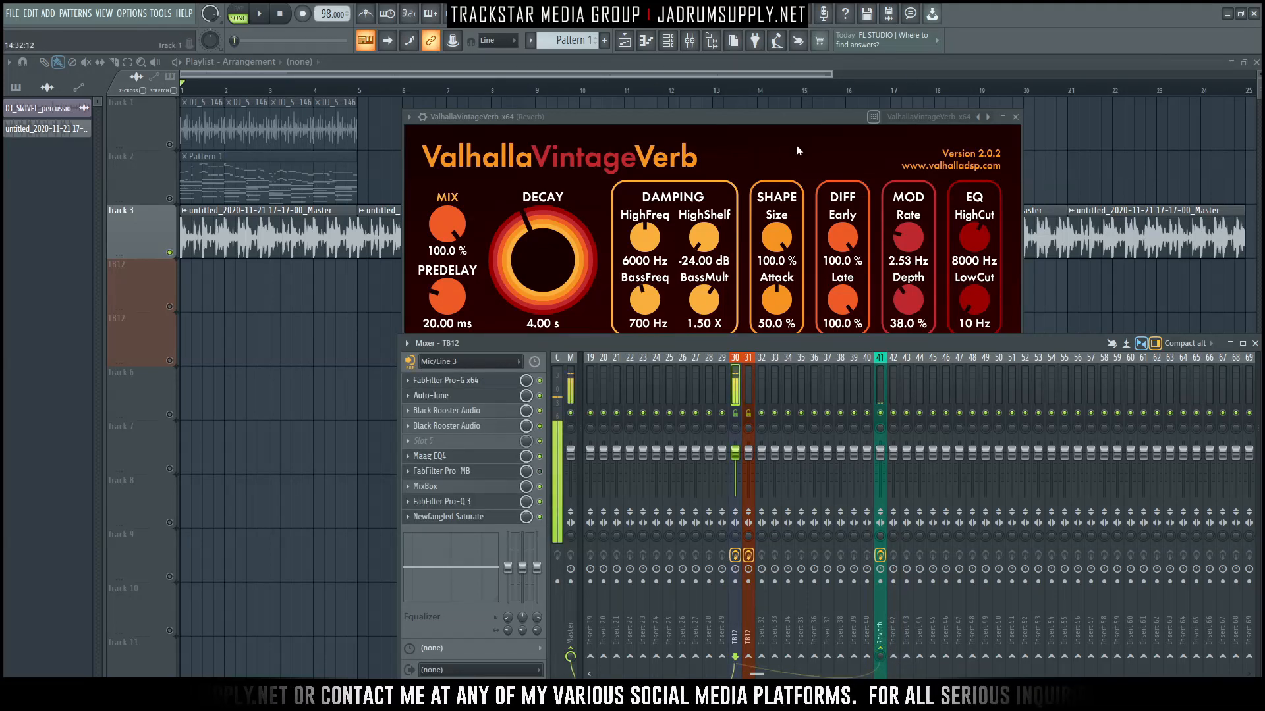
Step: Switch to the Windows search calculator and calculate 60000/98, dividing the result by 2
key("super")
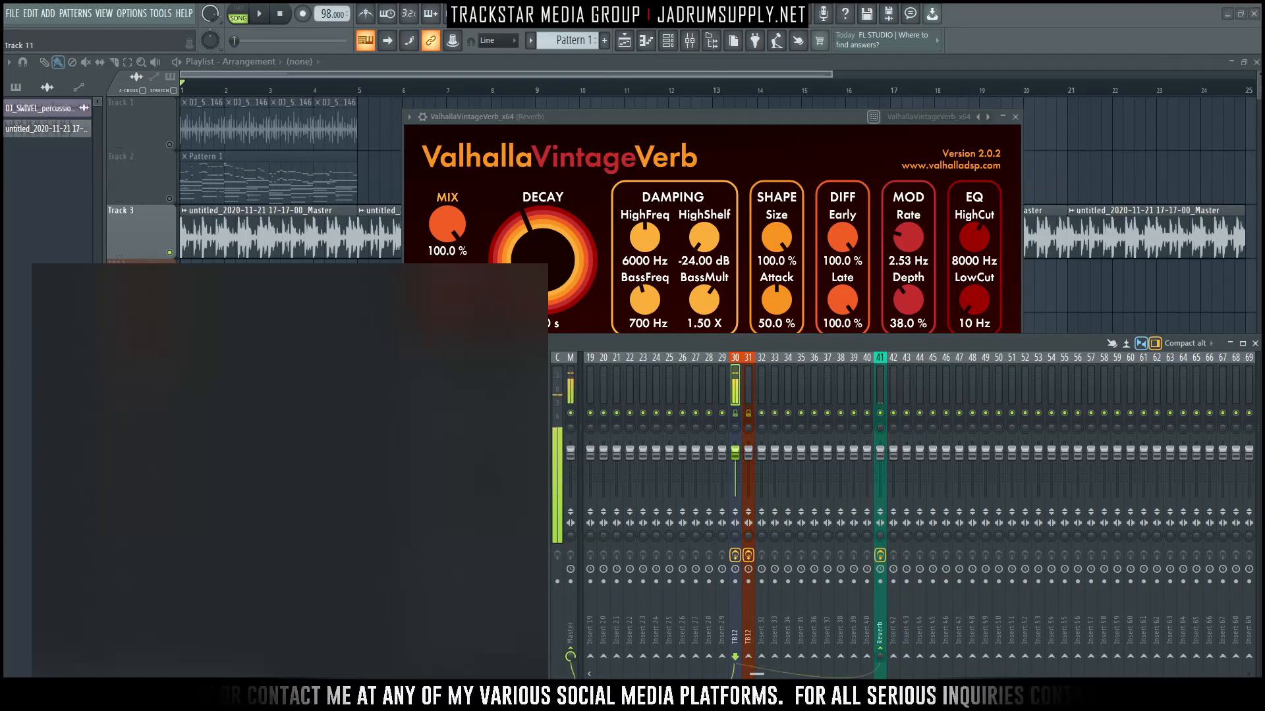
type("60000/98")
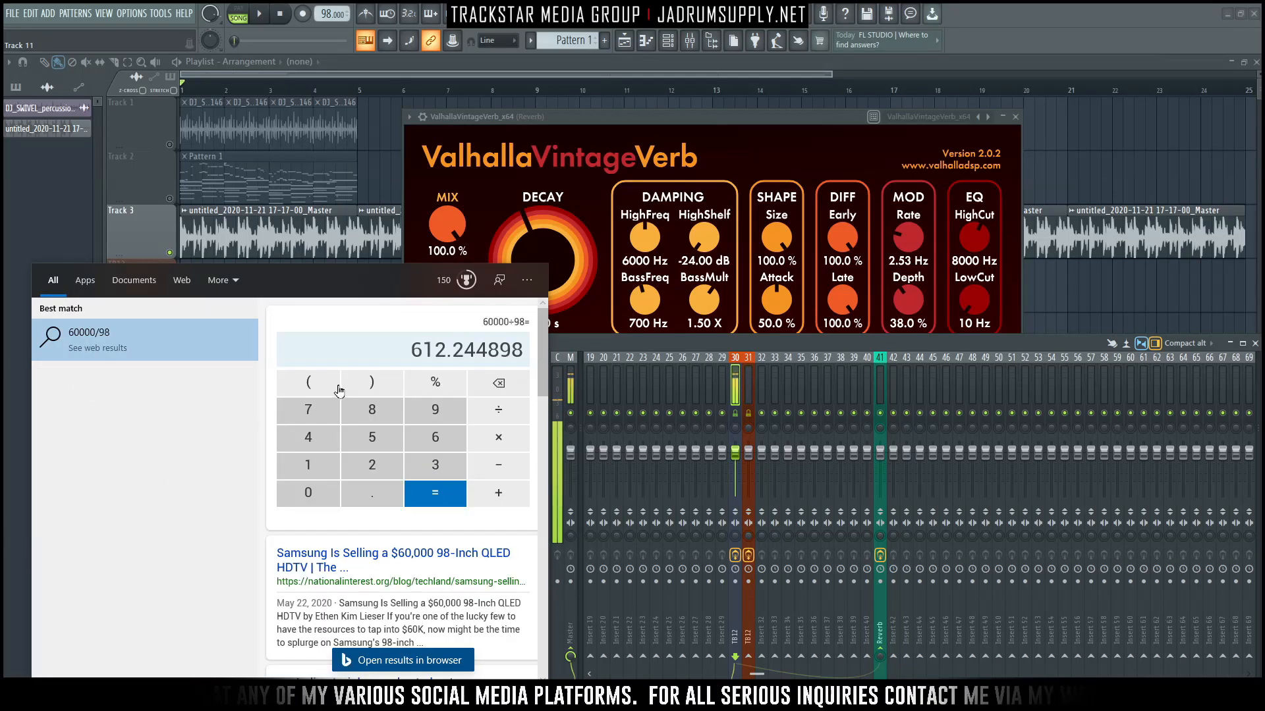
left_click(500, 410)
left_click(373, 469)
left_click(424, 497)
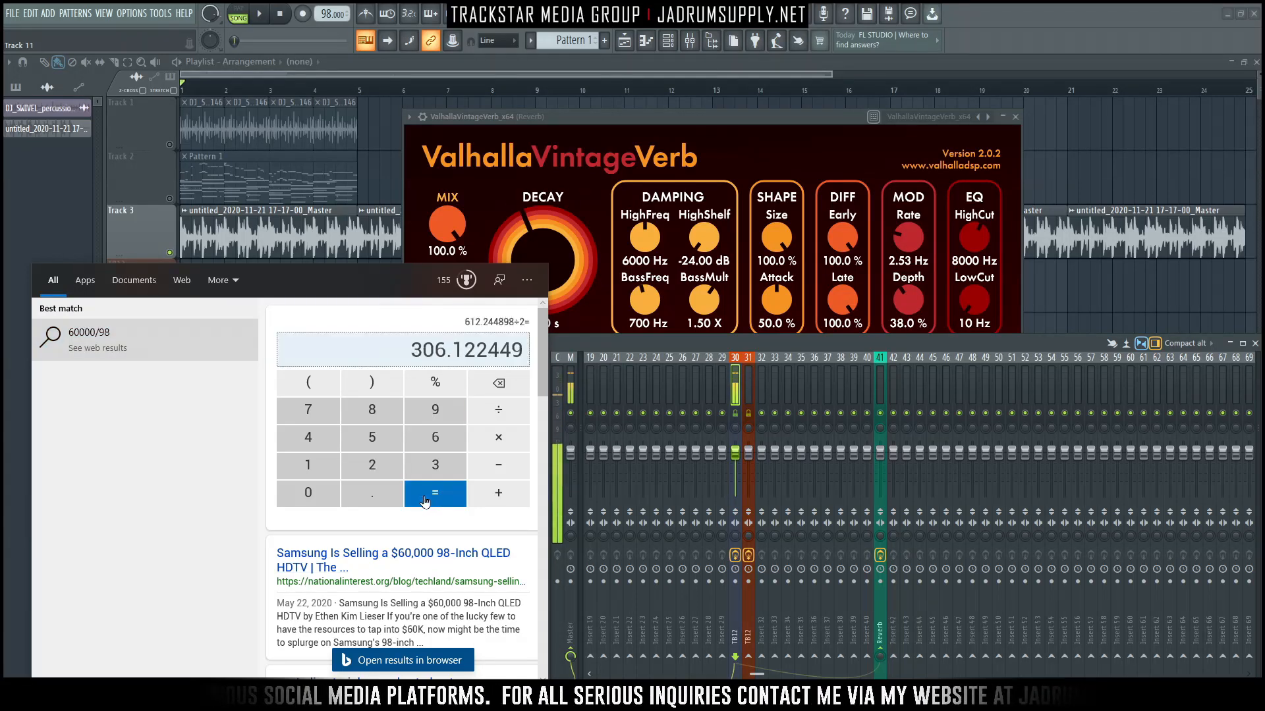
Step: Return to the ValhallaVintageVerb window and set its decay to 3.1 s
left_click(568, 326)
left_click(545, 323)
type("3.1")
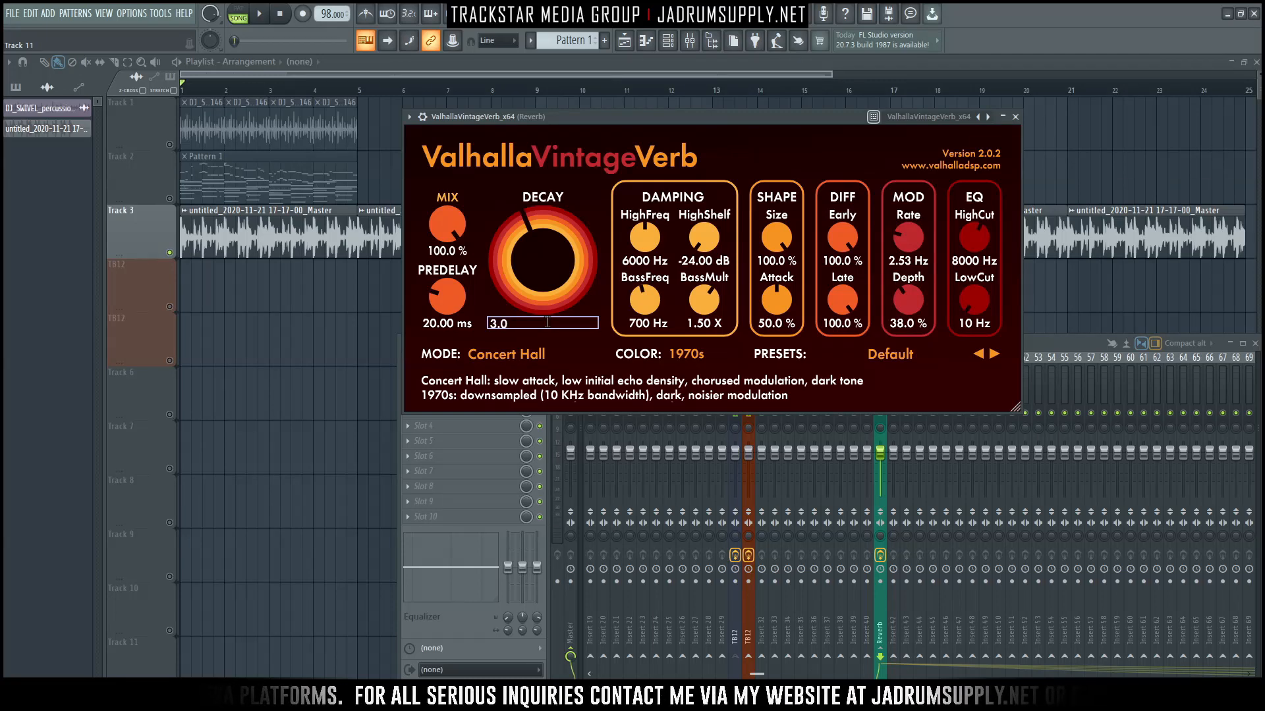
key("Return")
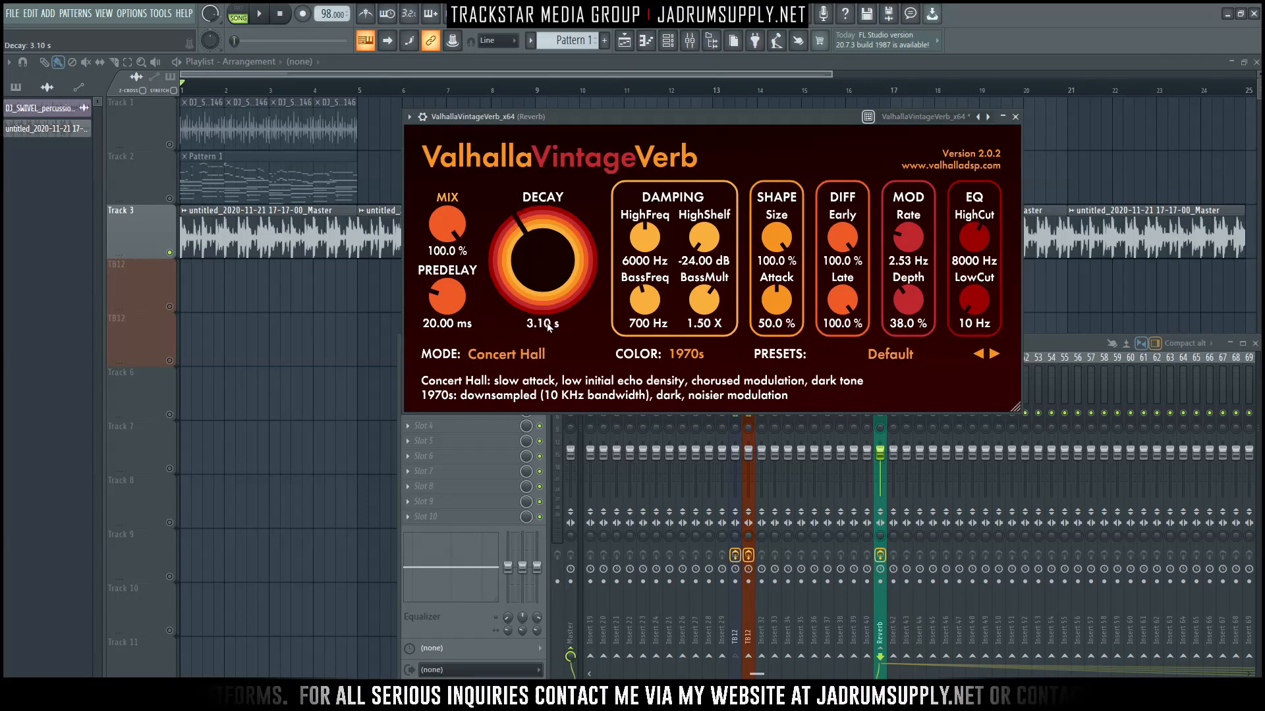
Step: Set the reverb's mode to Plate and its color to NOW
left_click(516, 354)
left_click(507, 400)
left_click(692, 364)
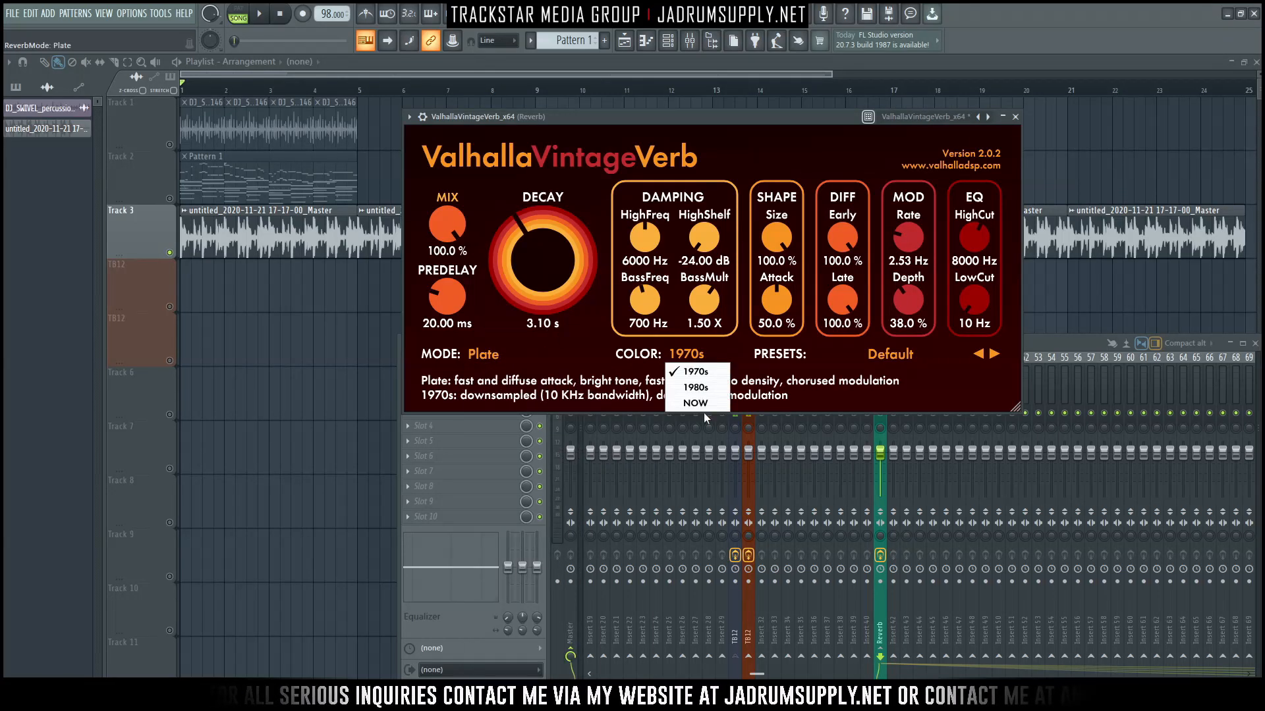
left_click(699, 488)
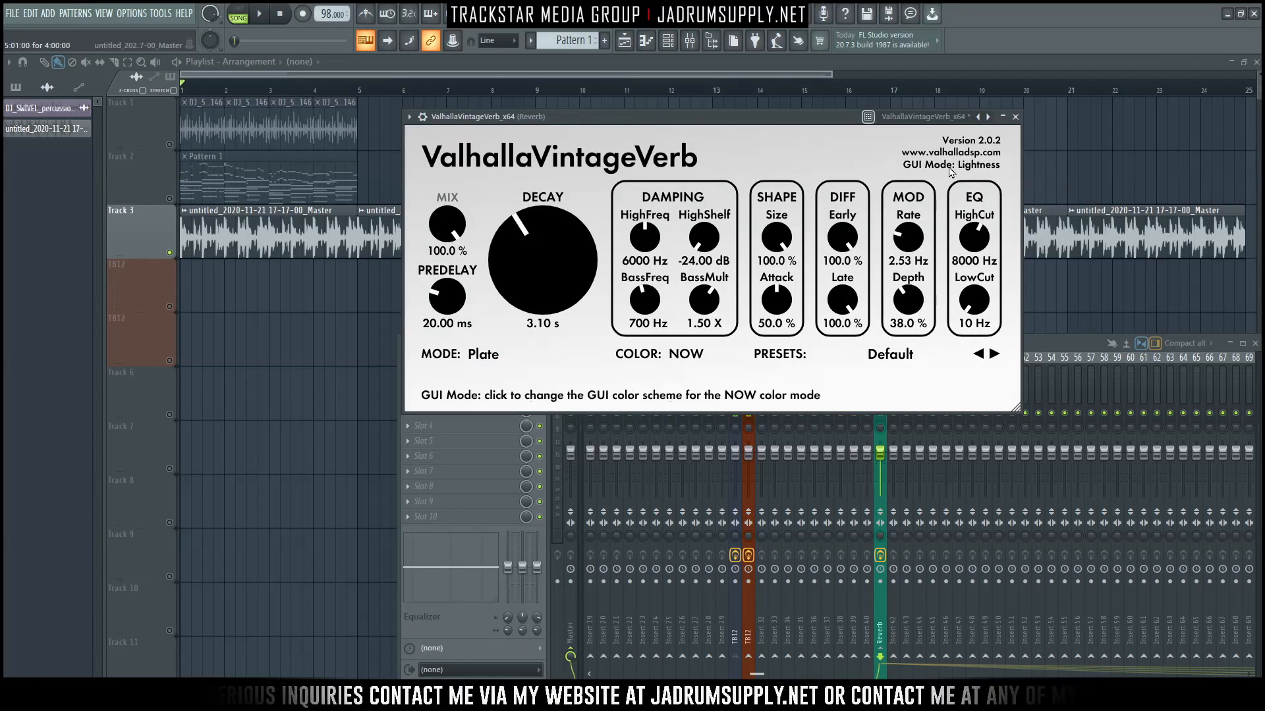
Step: Set the reverb's predelay to 80 ms and close the plugin window
left_click(448, 323)
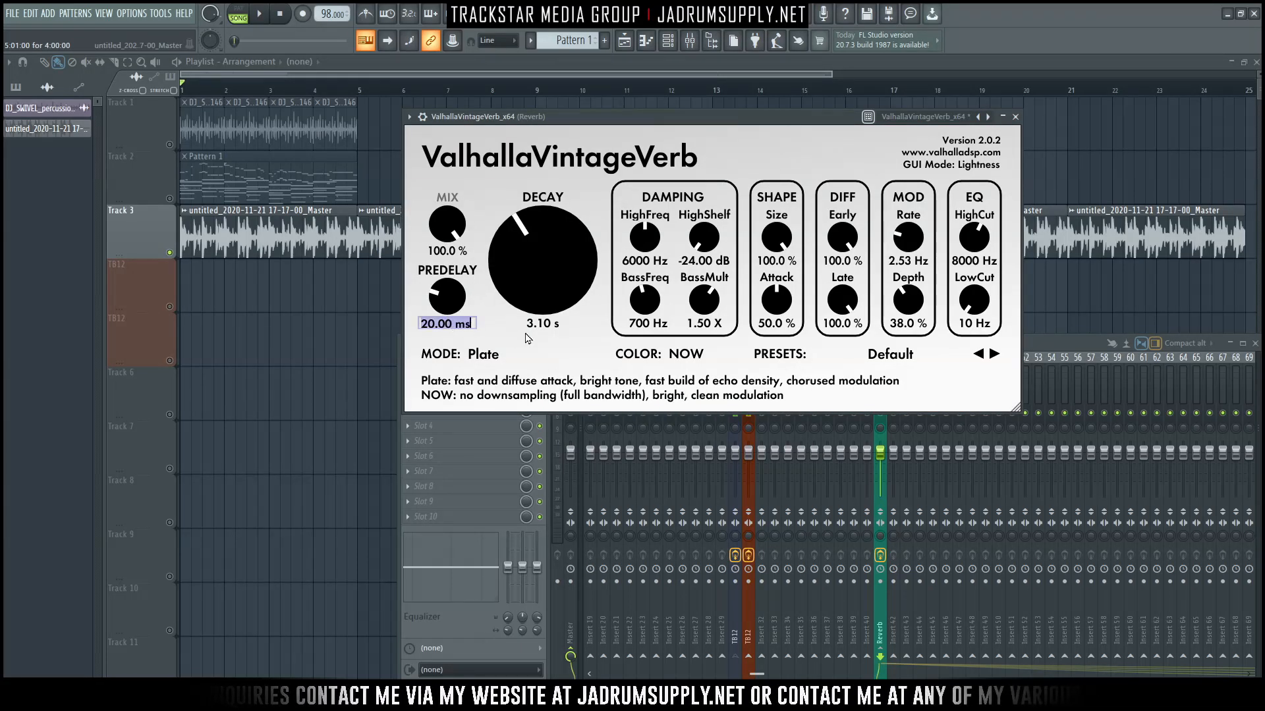
type("80")
key("Return")
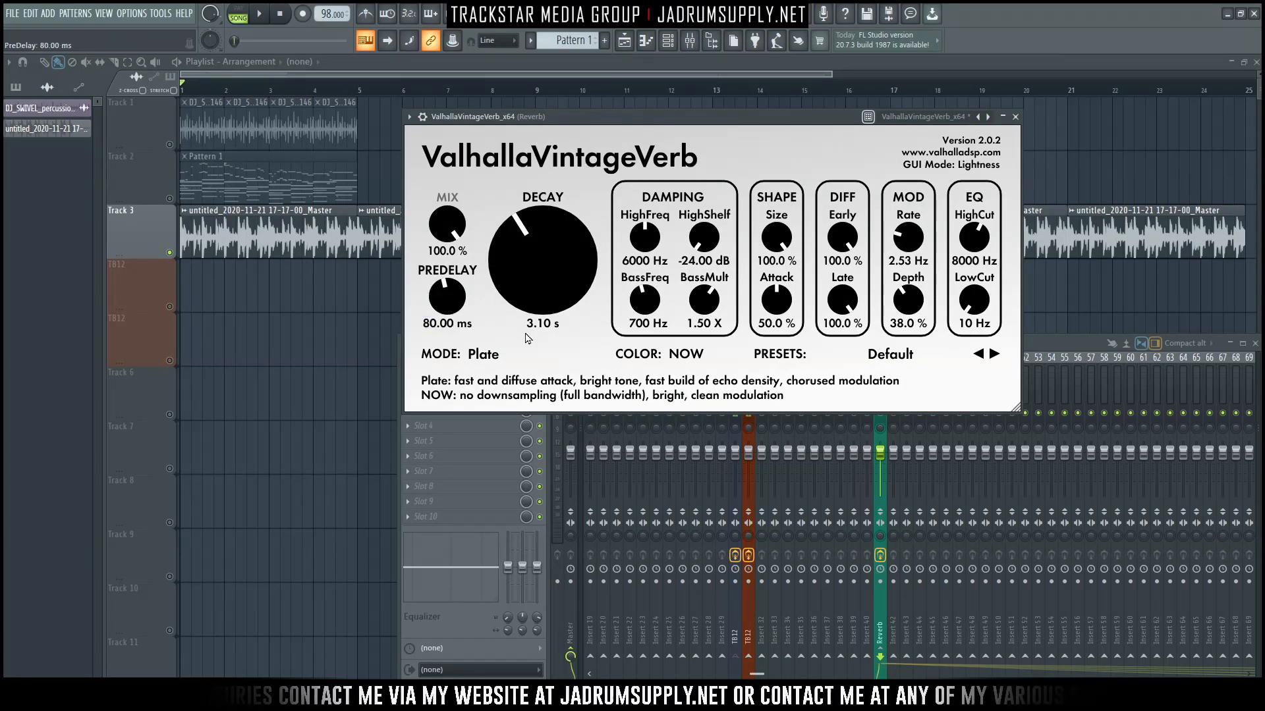
left_click(1015, 117)
Step: Play the beat while adjusting the TB12 track's send level to Reverb, and stop playback
key("space")
left_click(735, 392)
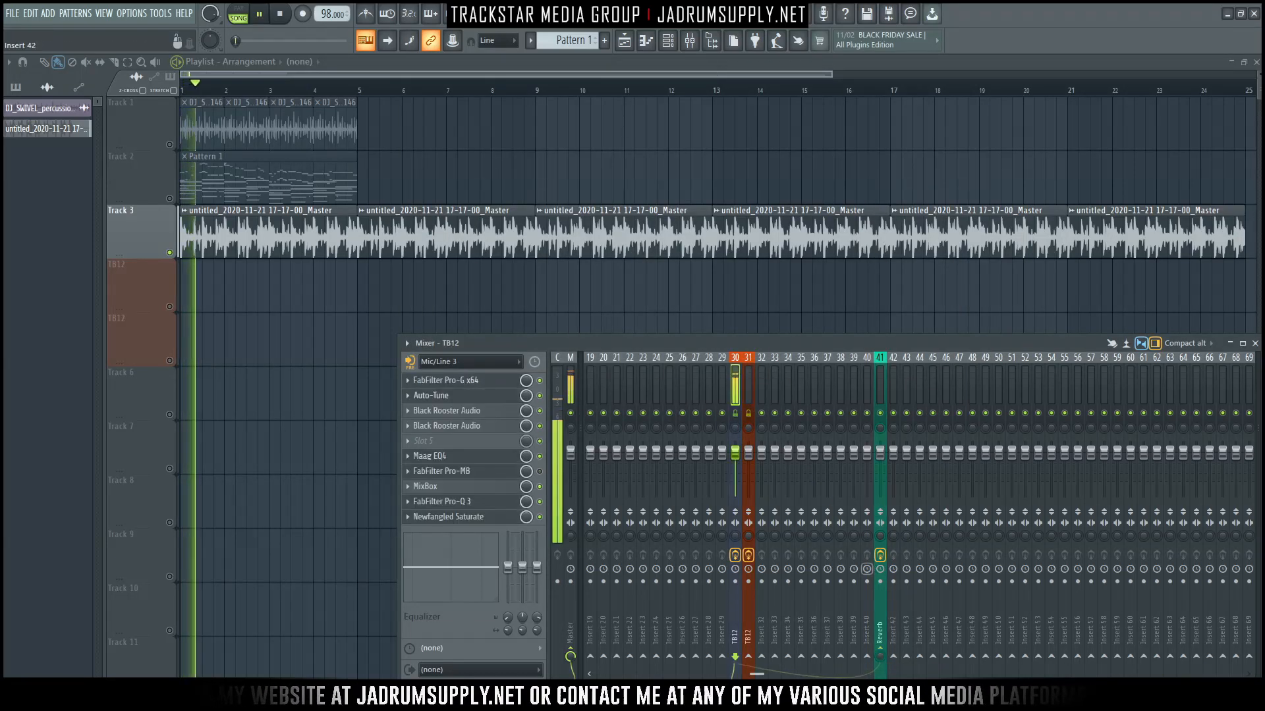
mouse_move(880, 656)
left_mouse_down()
mouse_move(880, 629)
mouse_move(877, 659)
left_mouse_up()
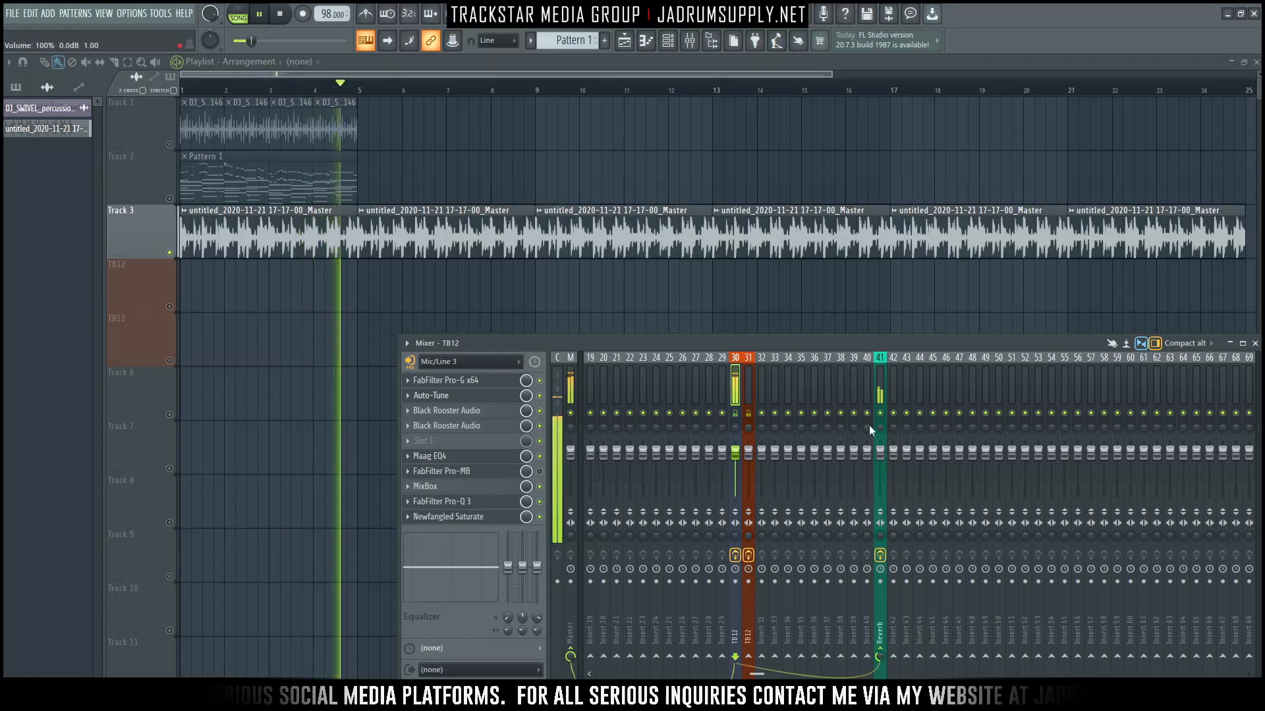
left_click_drag(879, 659, 879, 656)
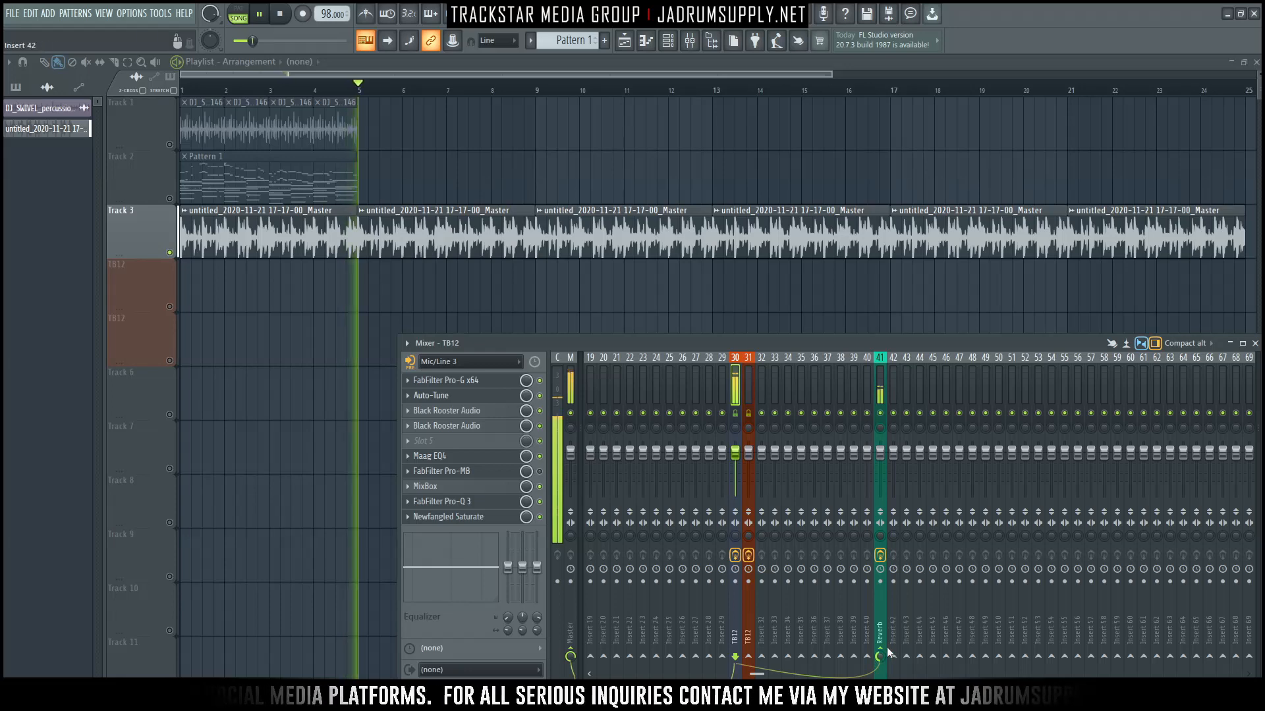
key("space")
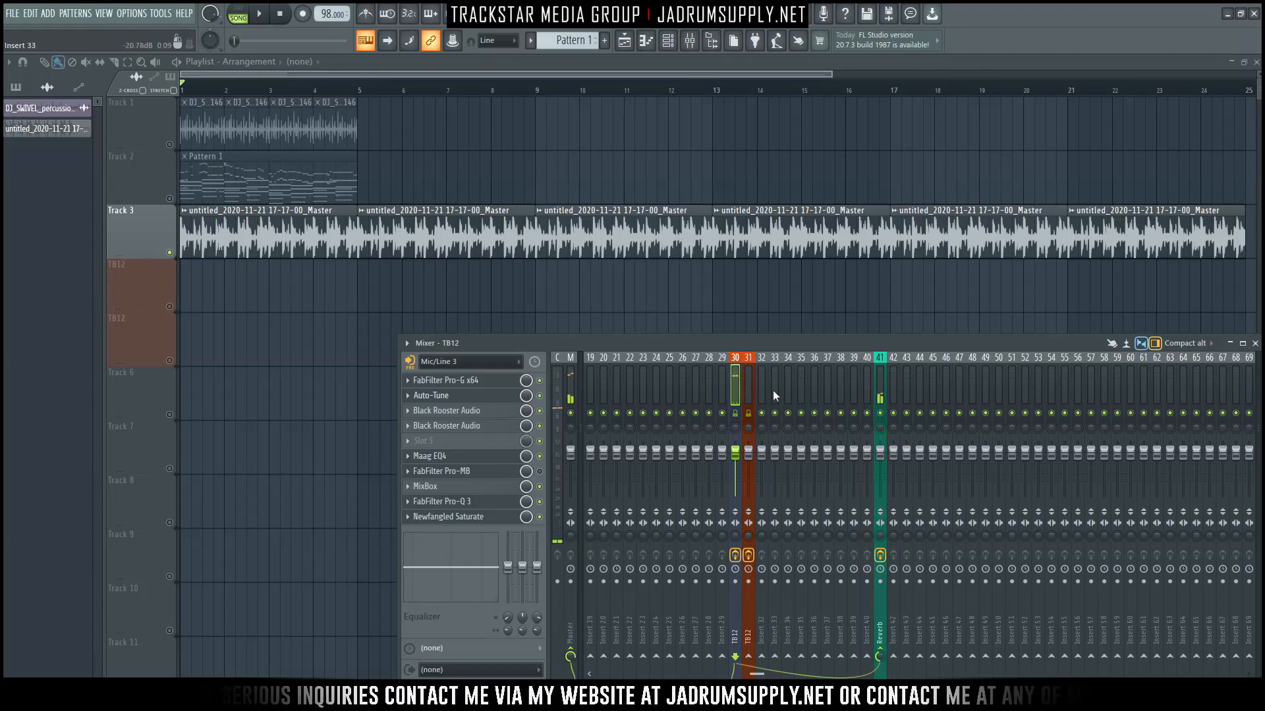
Step: Load FabFilter Pro-C 2 into the Reverb track's second slot and assign TB12 (1) as its stereo side-chain input
left_click(879, 393)
left_click(465, 397)
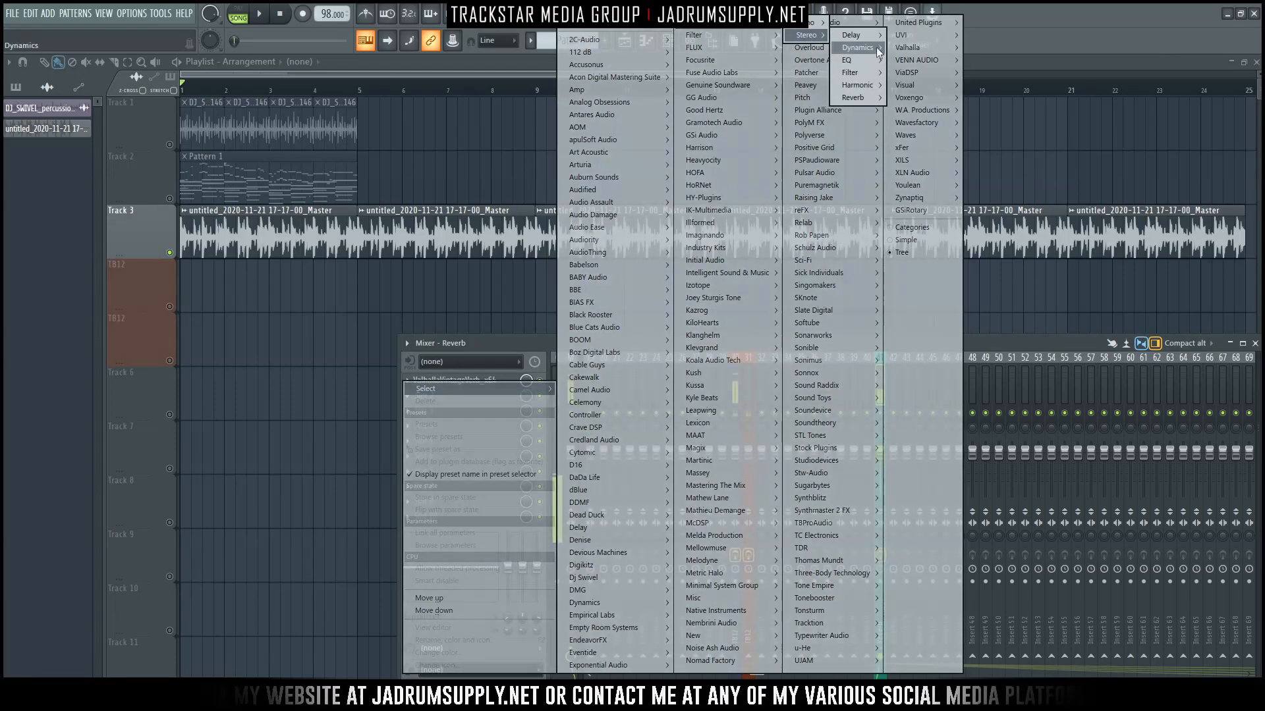
mouse_move(871, 49)
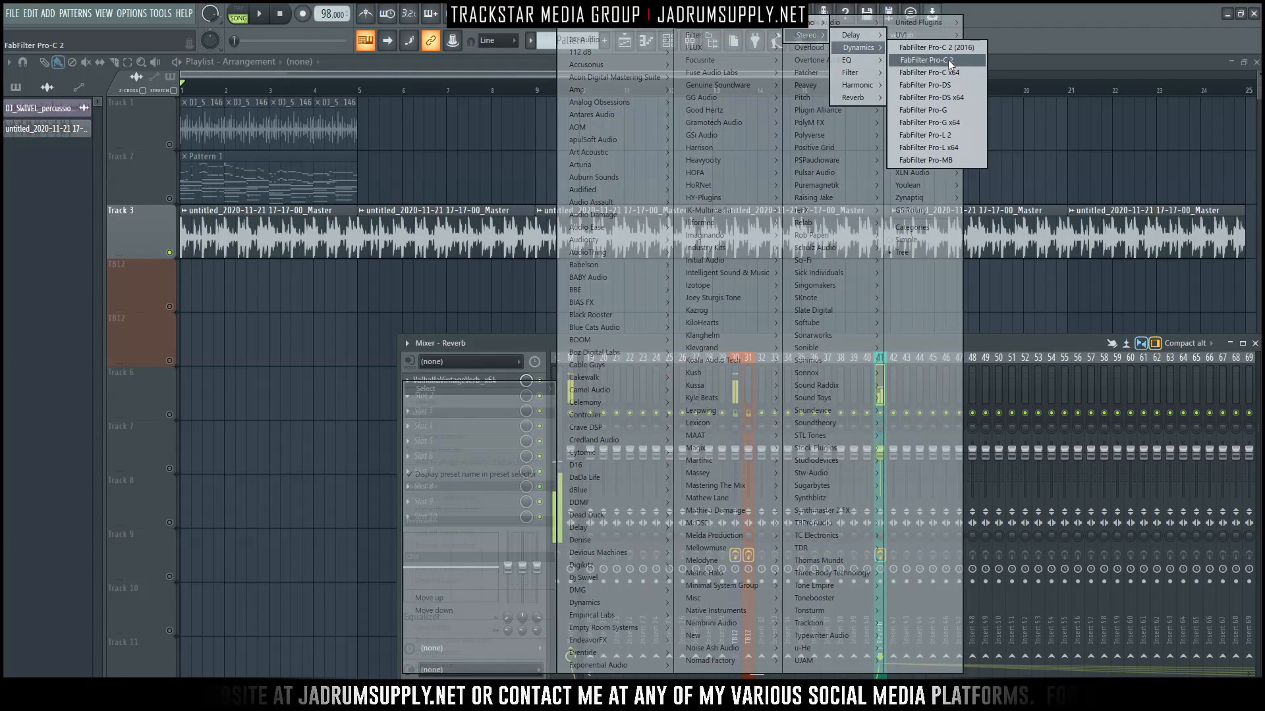
left_click(947, 59)
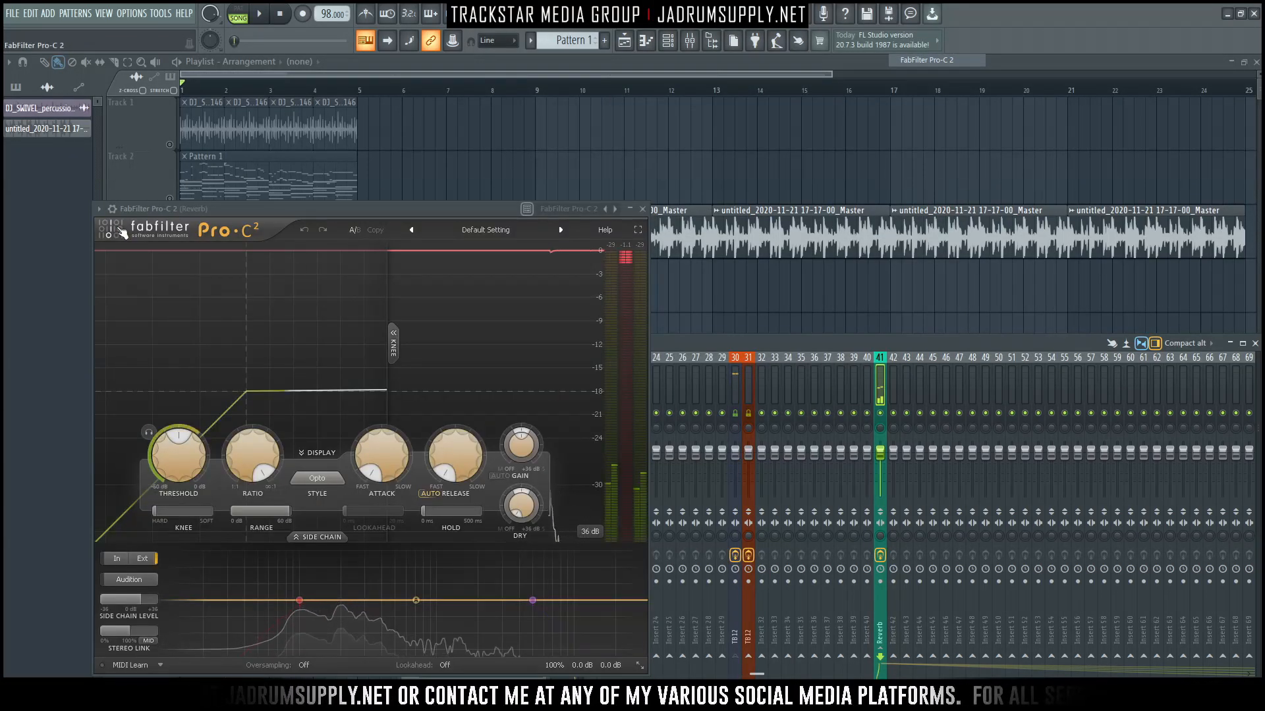
left_click(111, 208)
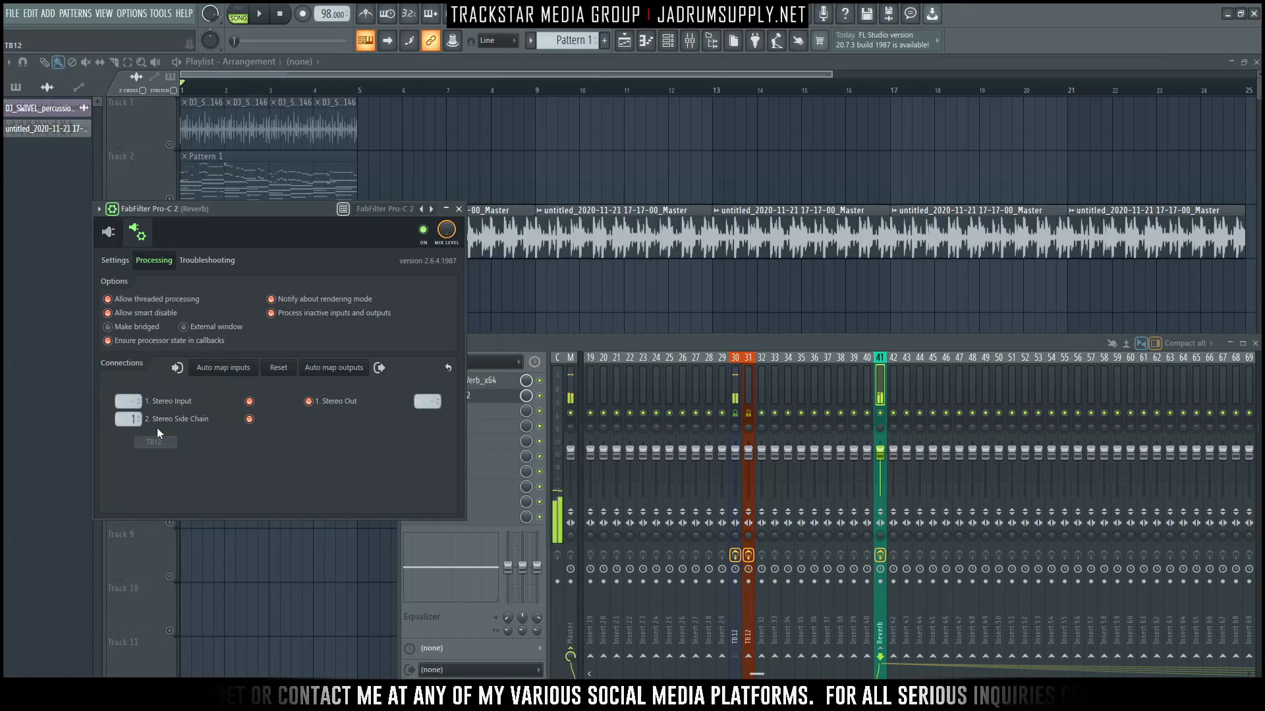
left_click(109, 235)
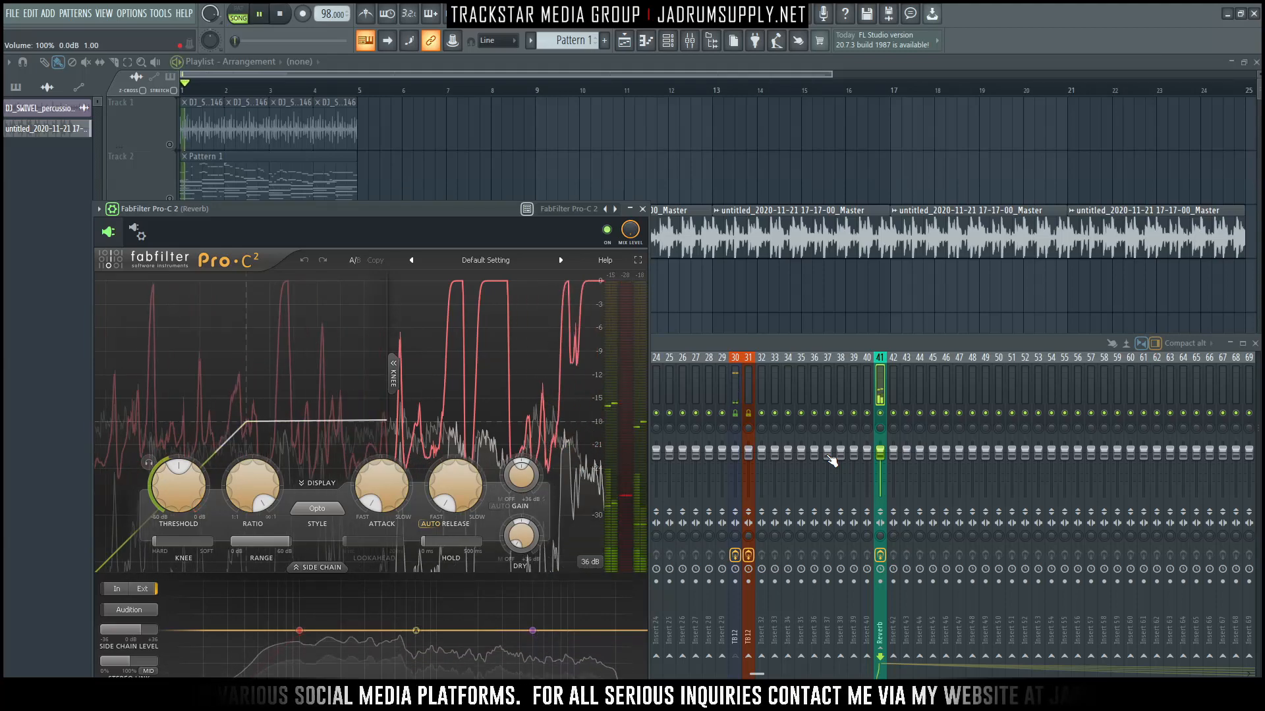
Step: During playback, slow the release of Pro-C 2 and set the TB12 track's send to Reverb at 22%
key("space")
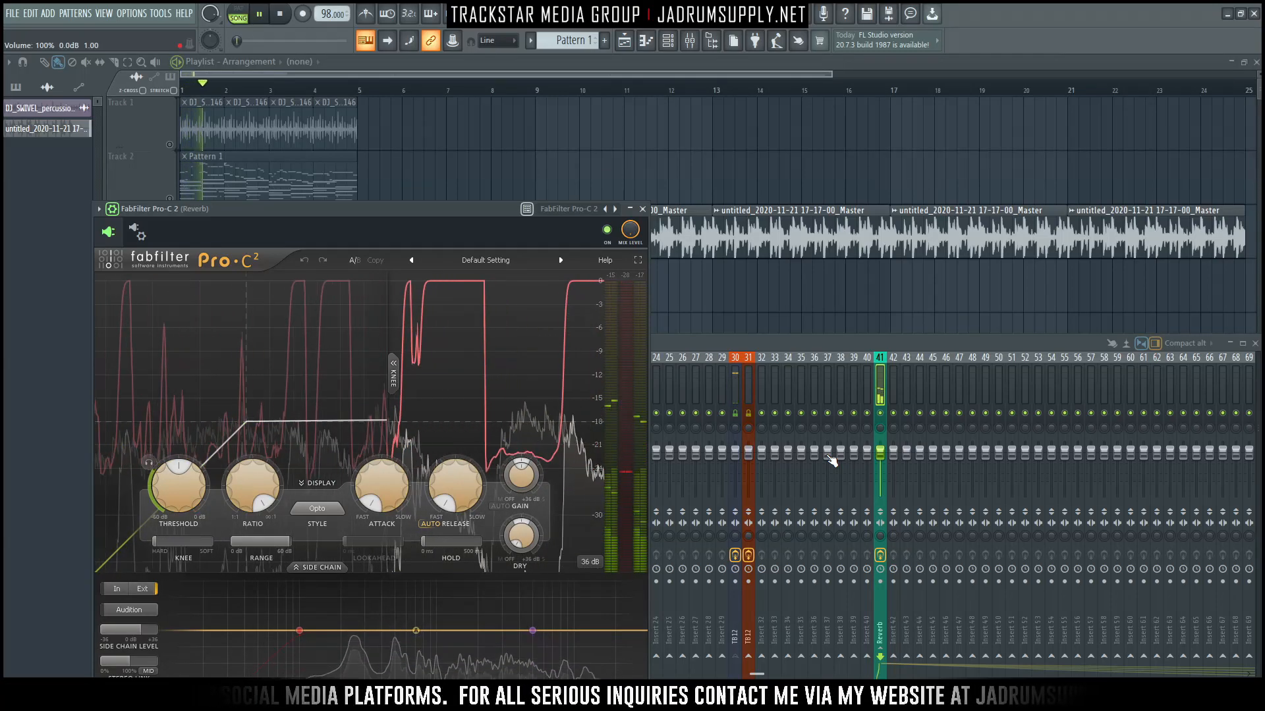
left_click_drag(456, 490, 450, 421)
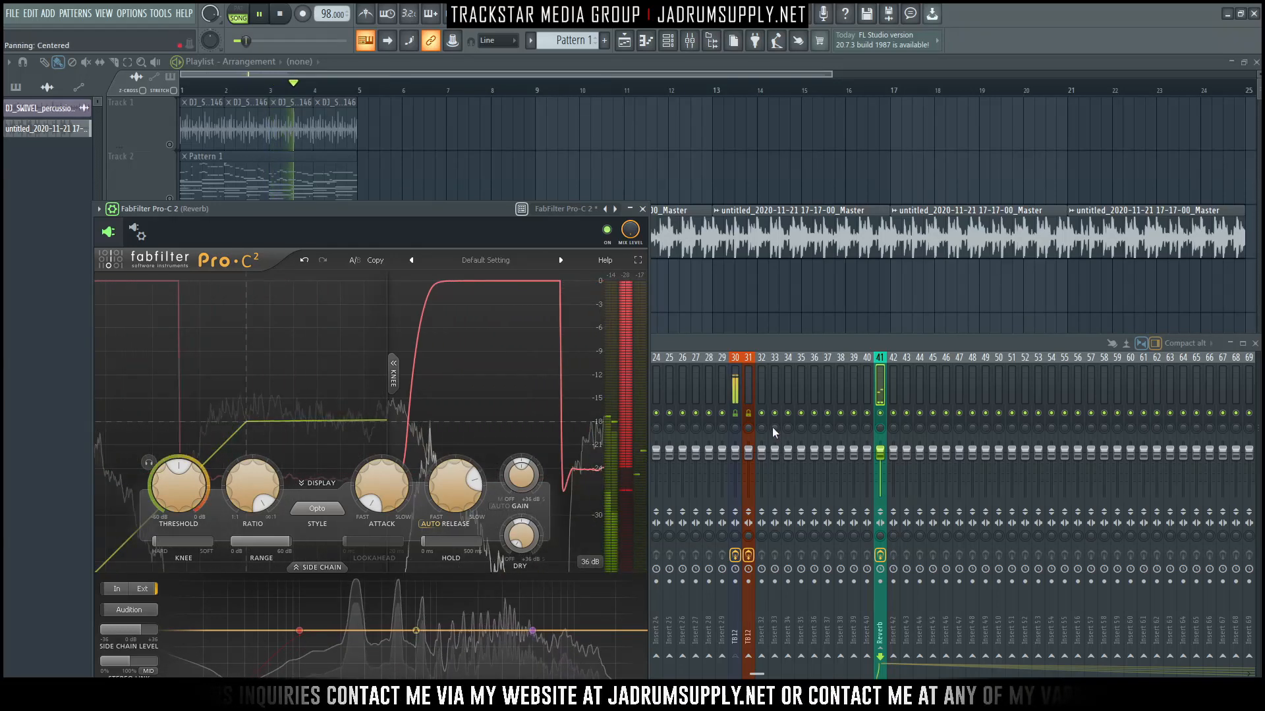
left_click(735, 397)
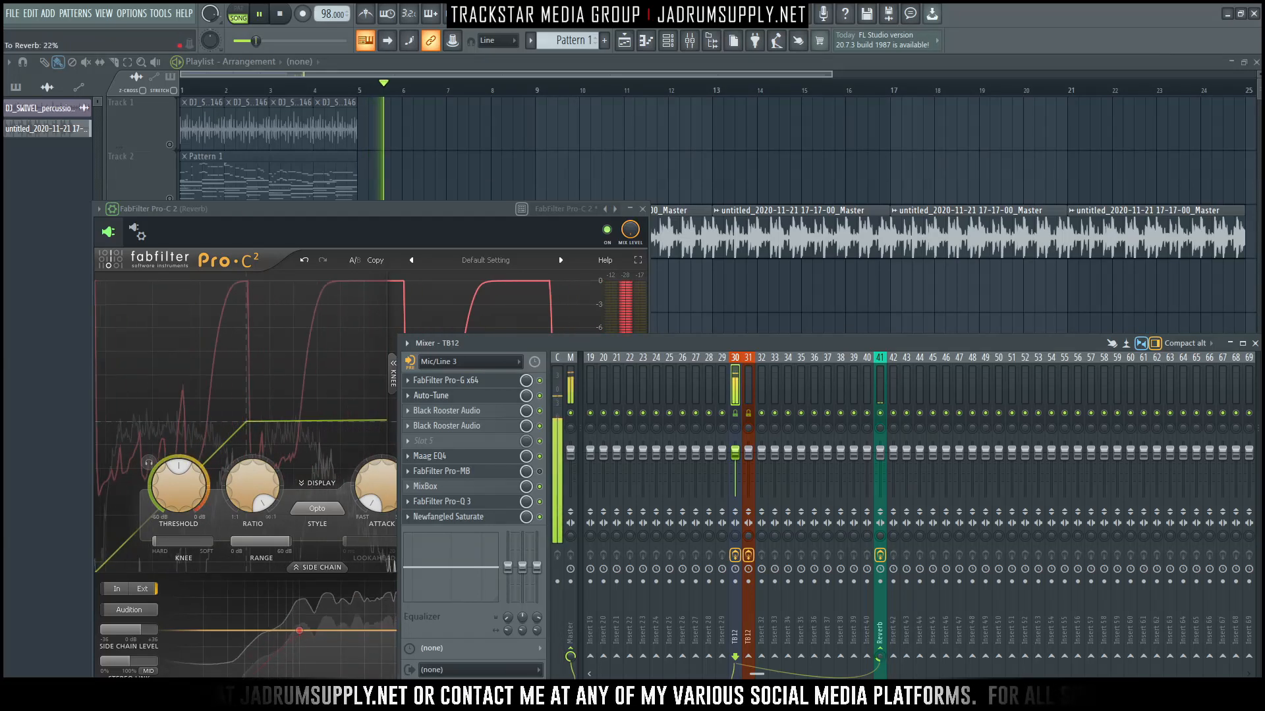
Step: Send the TB12 track to Insert 42 and rename that insert as Delay
left_click(893, 657)
right_click(893, 413)
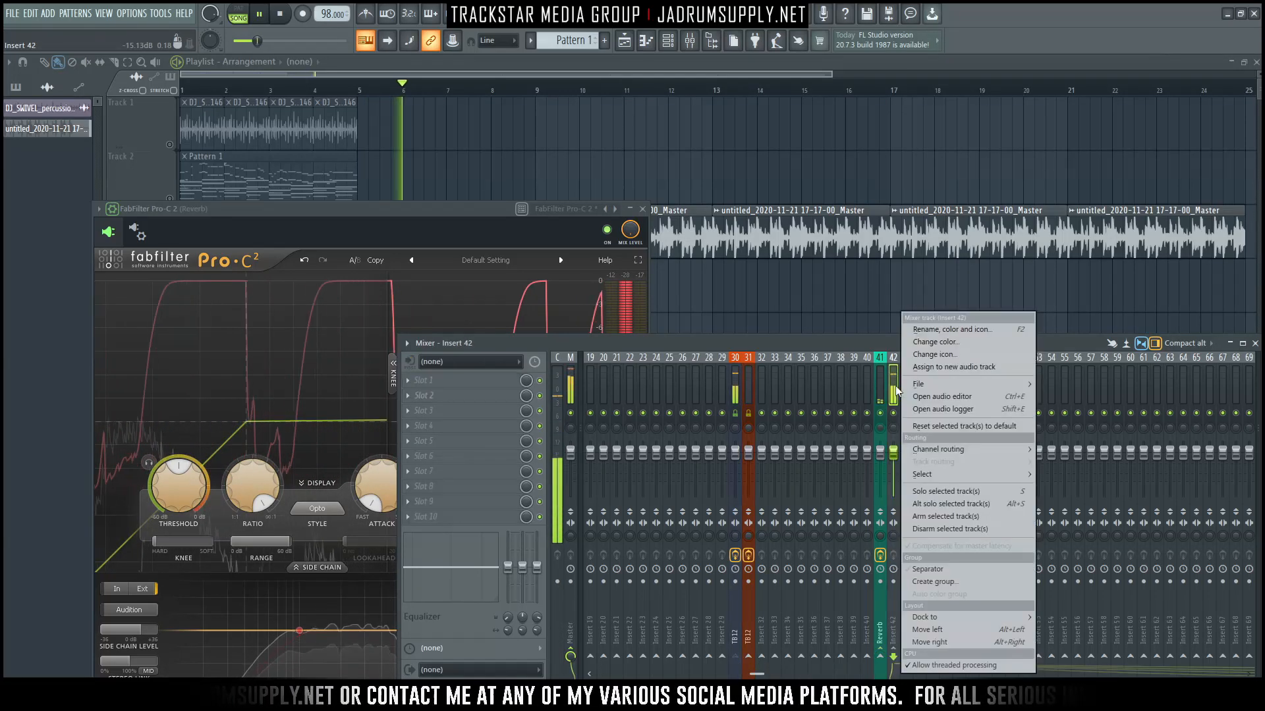
left_click(939, 329)
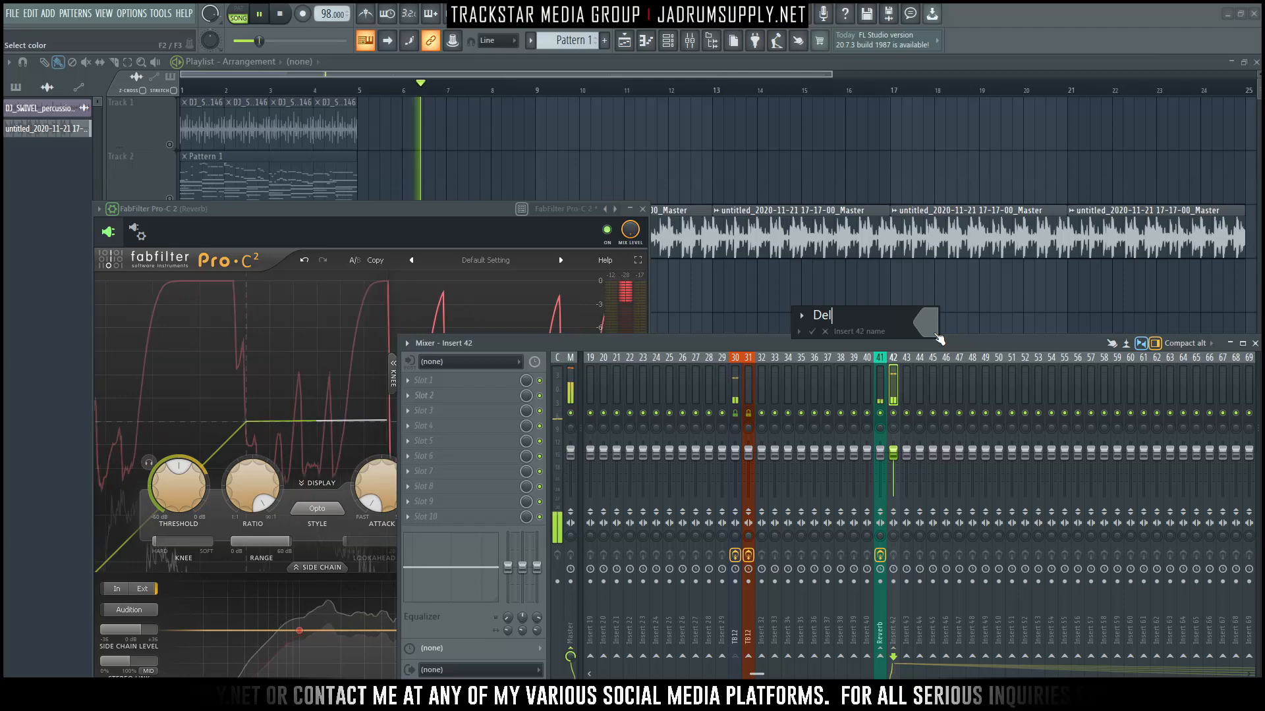
key("Return")
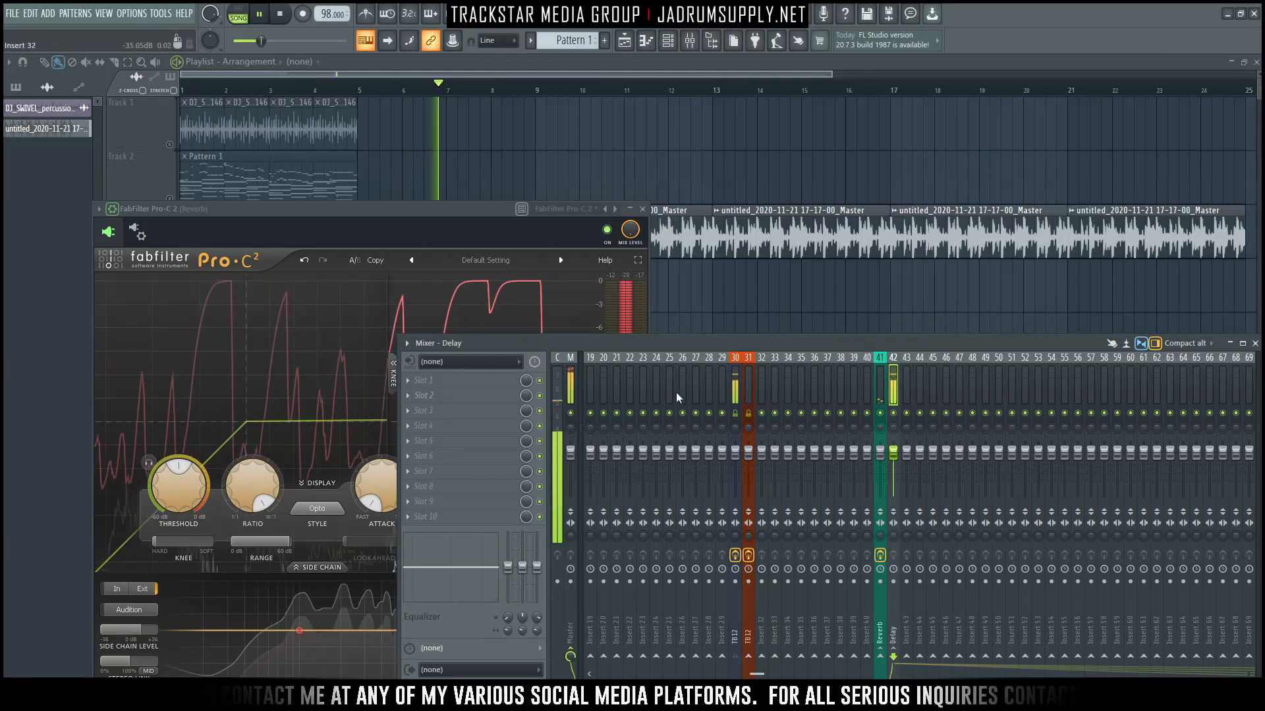
Step: Load the Soundtoys EchoBoy plug-in into the first effect slot of the Delay track
left_click(435, 380)
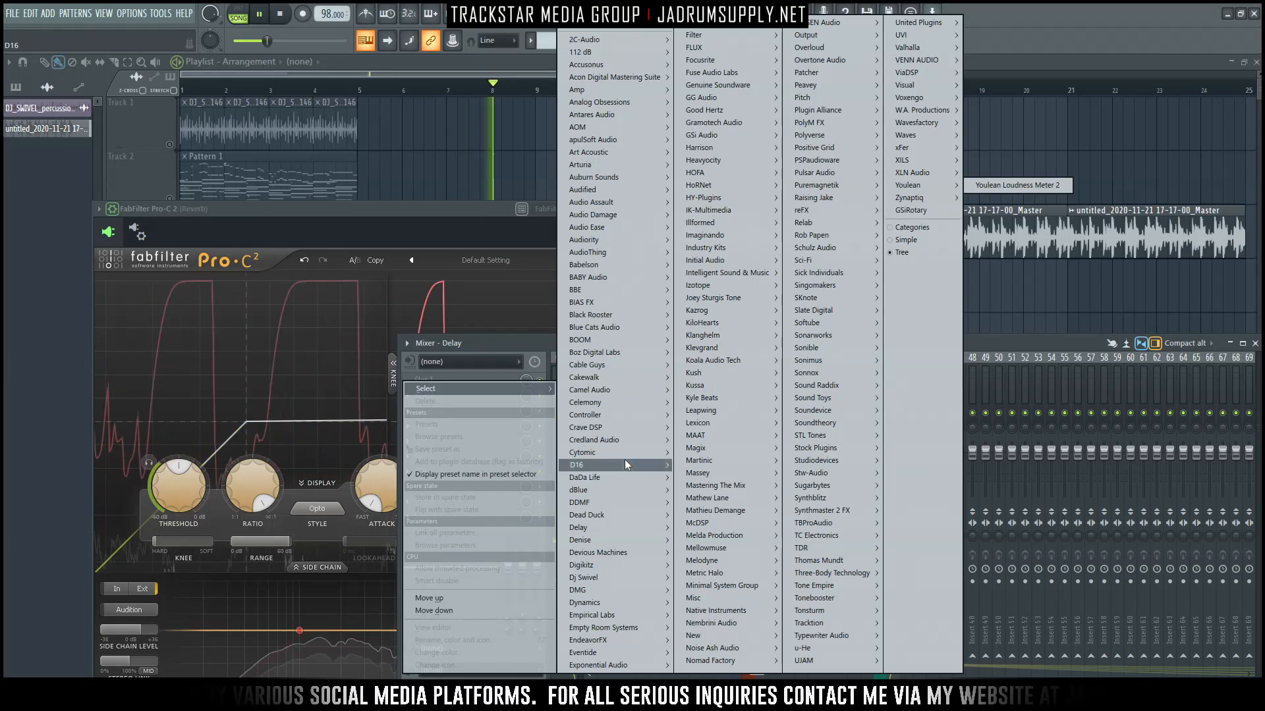
mouse_move(626, 465)
mouse_move(705, 465)
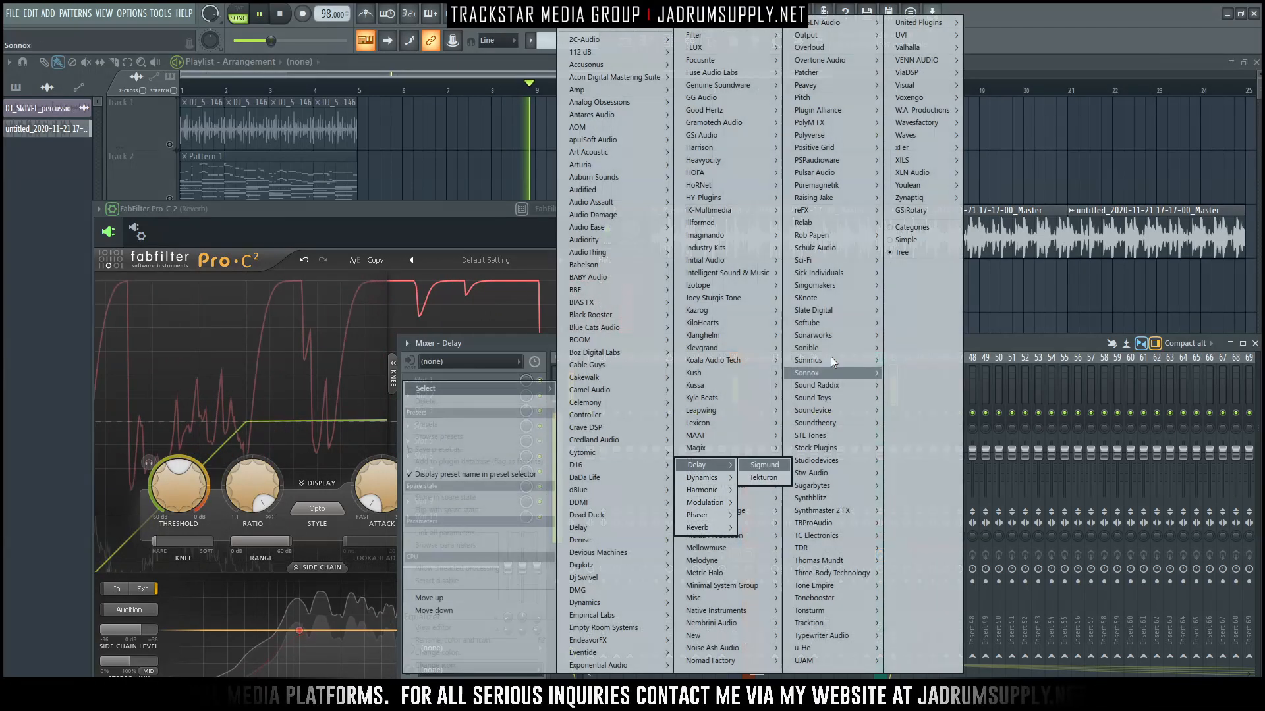
mouse_move(831, 360)
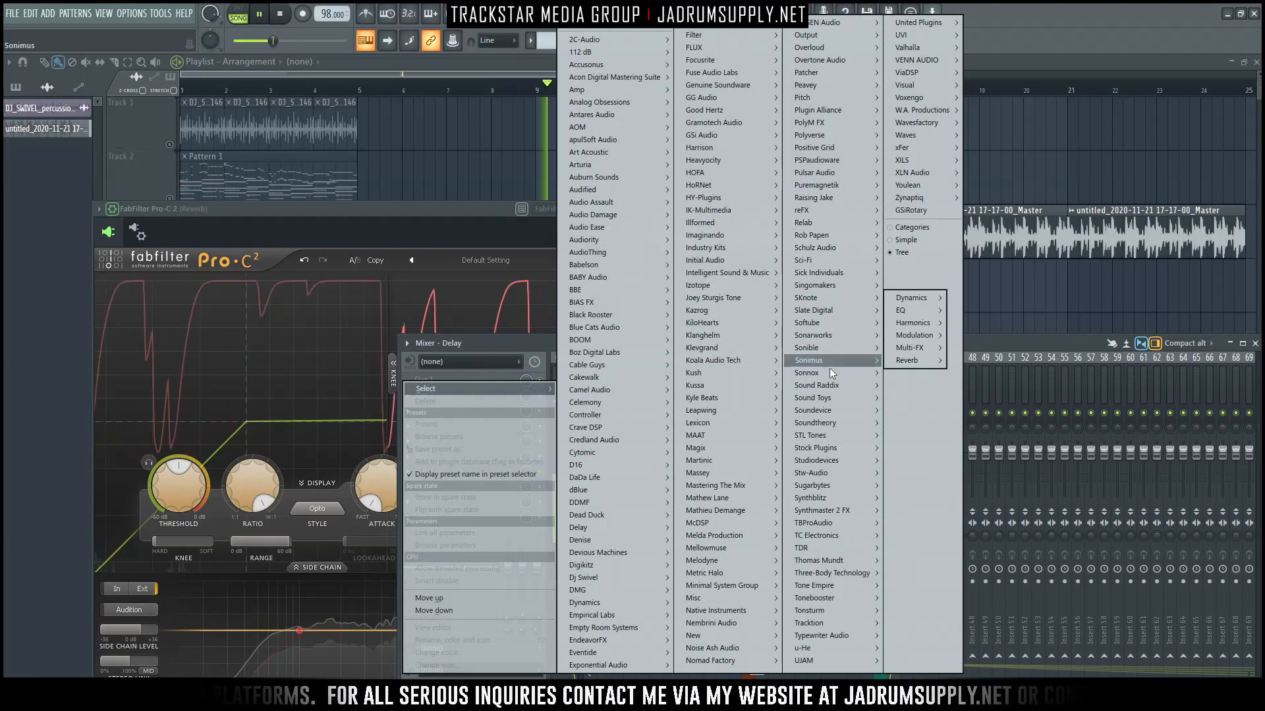
mouse_move(828, 398)
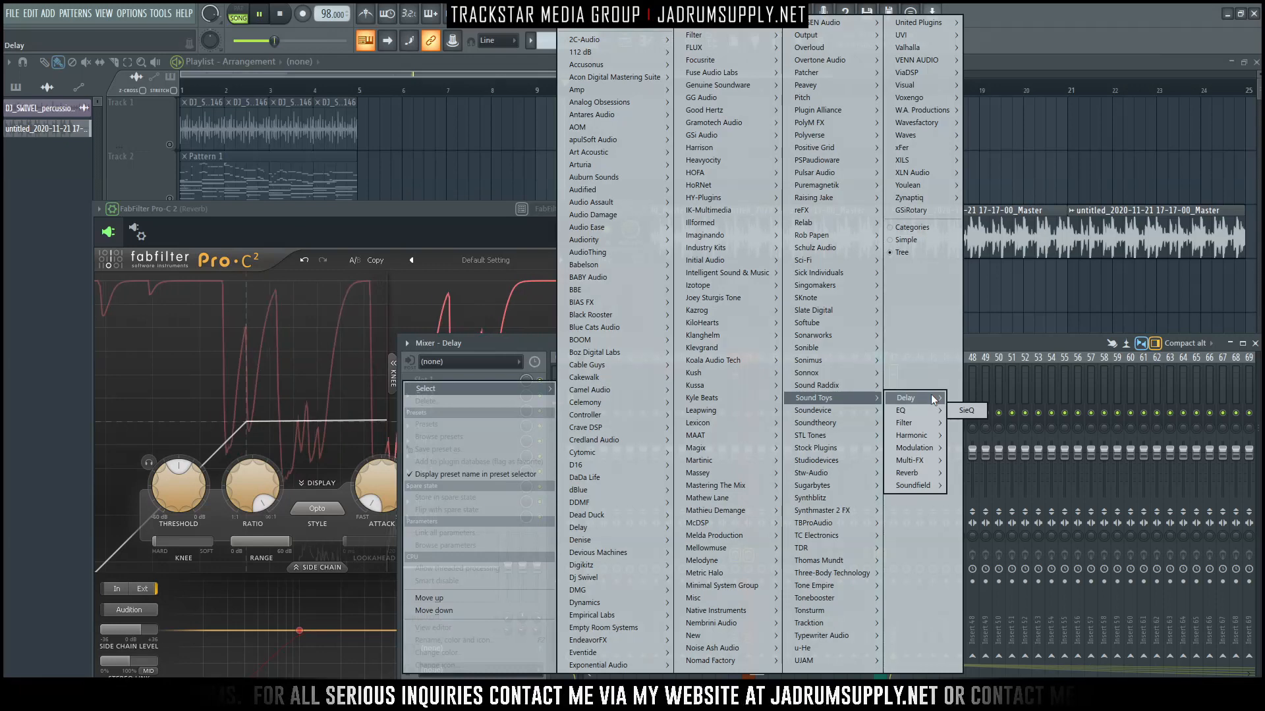
left_click(991, 399)
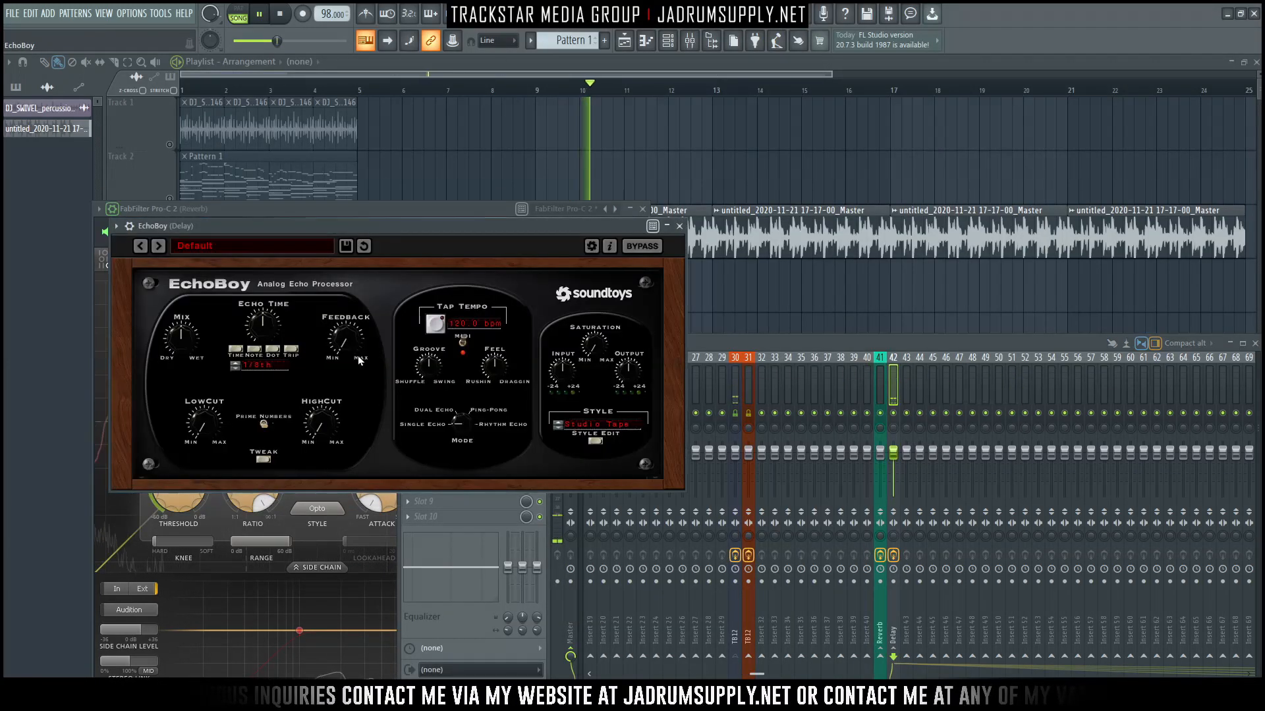
Step: Apply the ClassicAnalogDelay preset from the Classics bank to EchoBoy
left_click(221, 248)
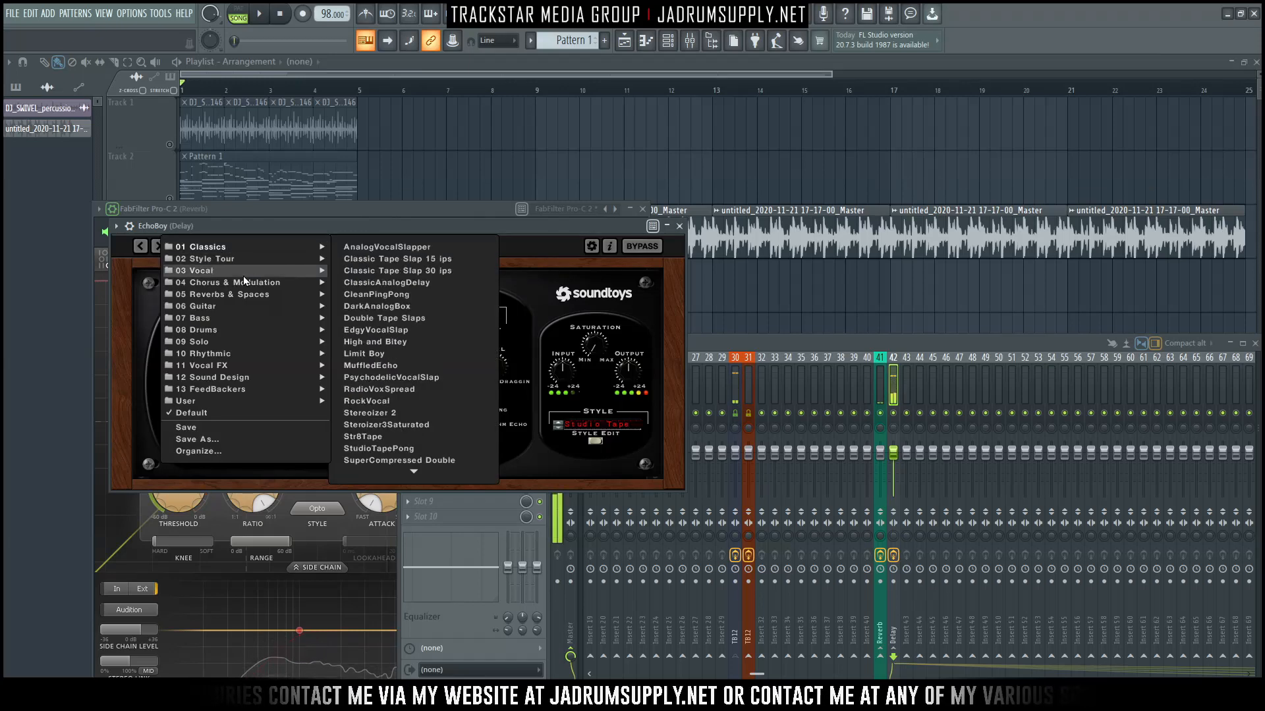
mouse_move(227, 269)
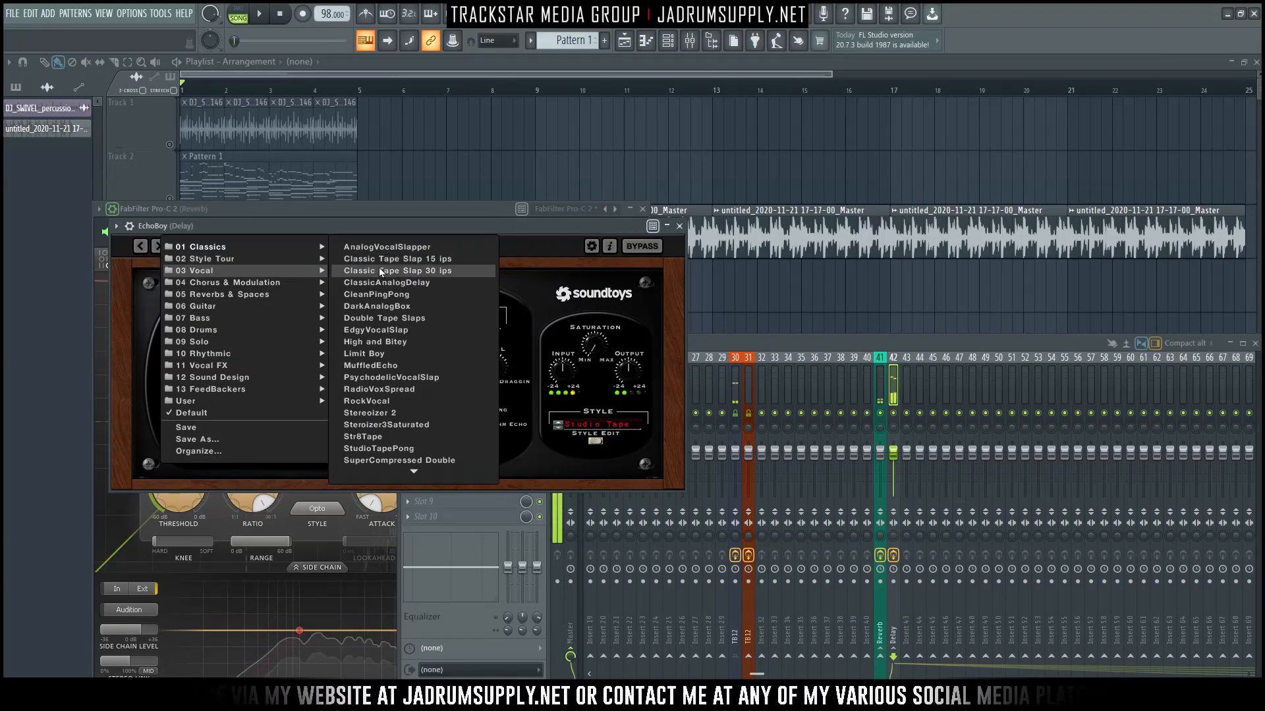
left_click(412, 285)
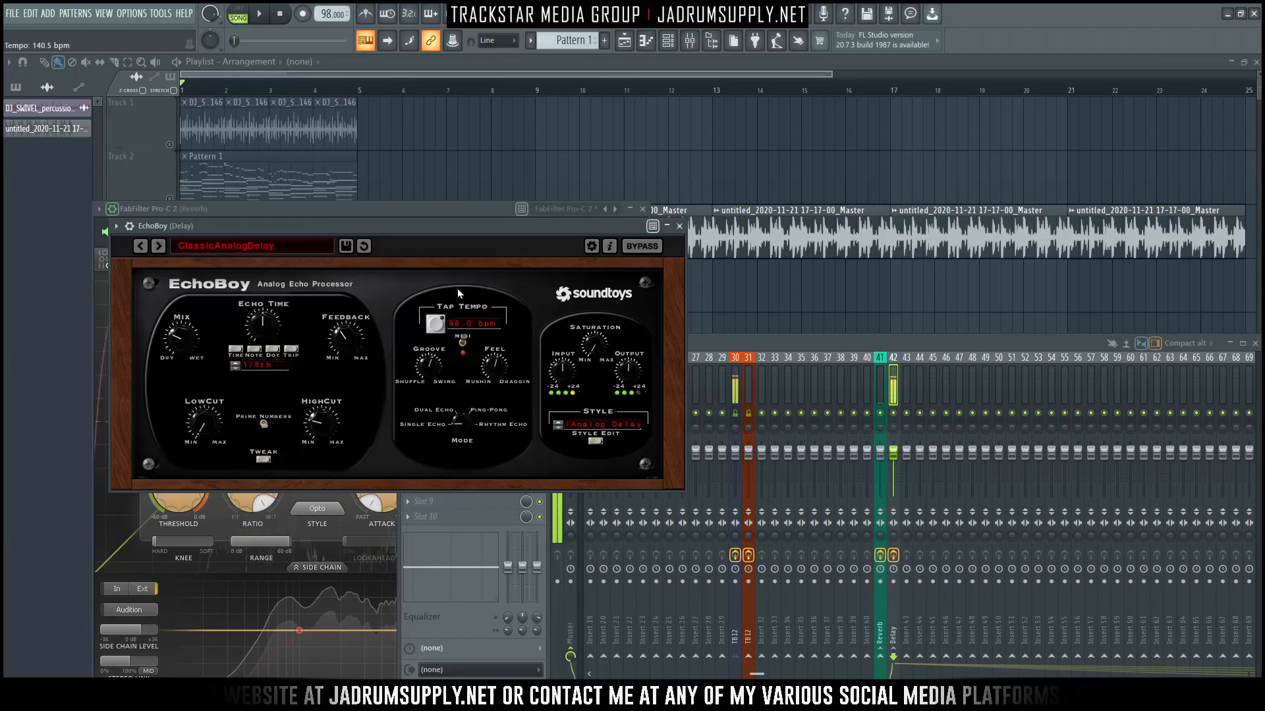
Step: Lower the volume faders of the Delay and Reverb tracks, balancing them against the TB12 vocal during playback
mouse_move(907, 459)
left_mouse_down()
mouse_move(908, 471)
mouse_move(886, 468)
left_mouse_up()
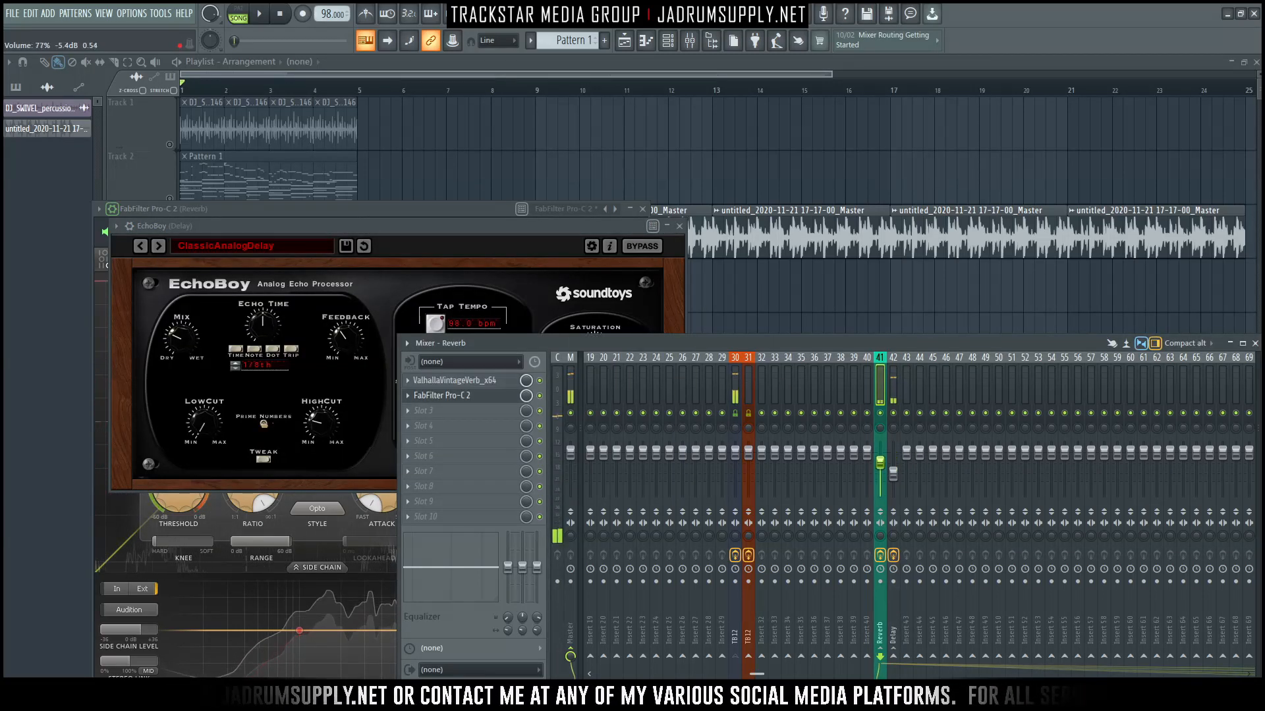
left_click(738, 397)
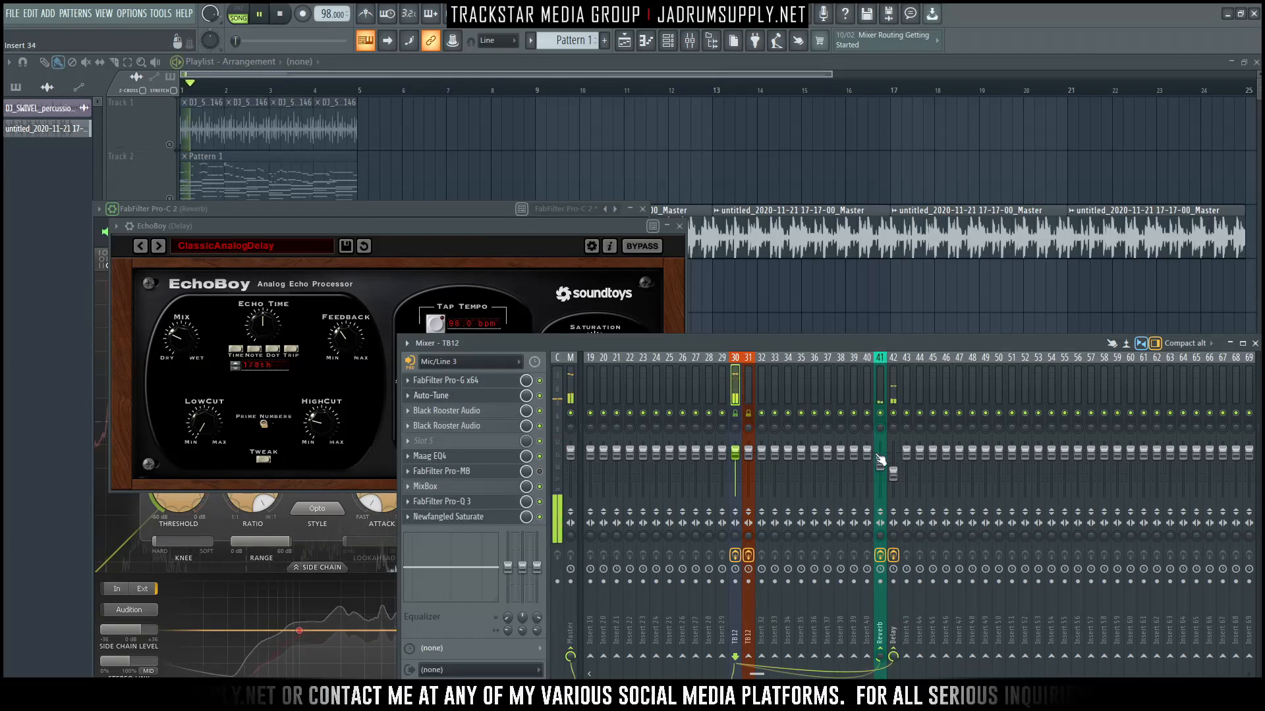
left_click_drag(893, 472, 893, 475)
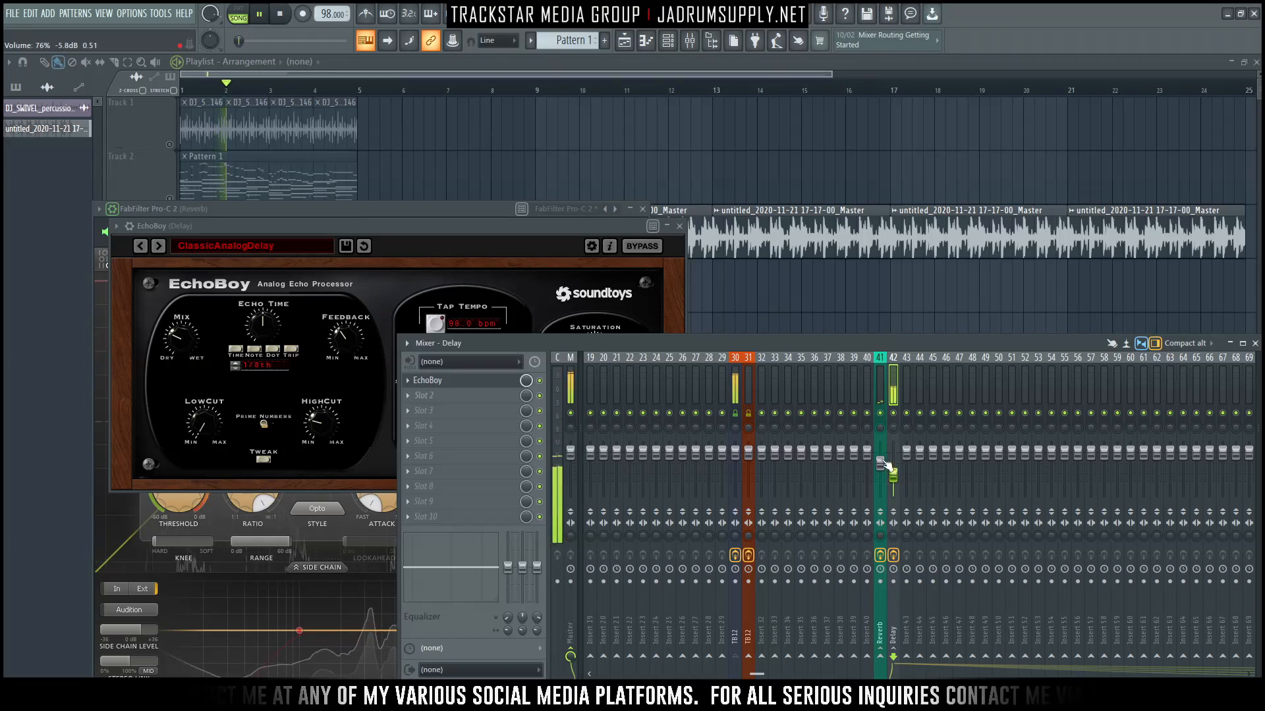
left_click(736, 387)
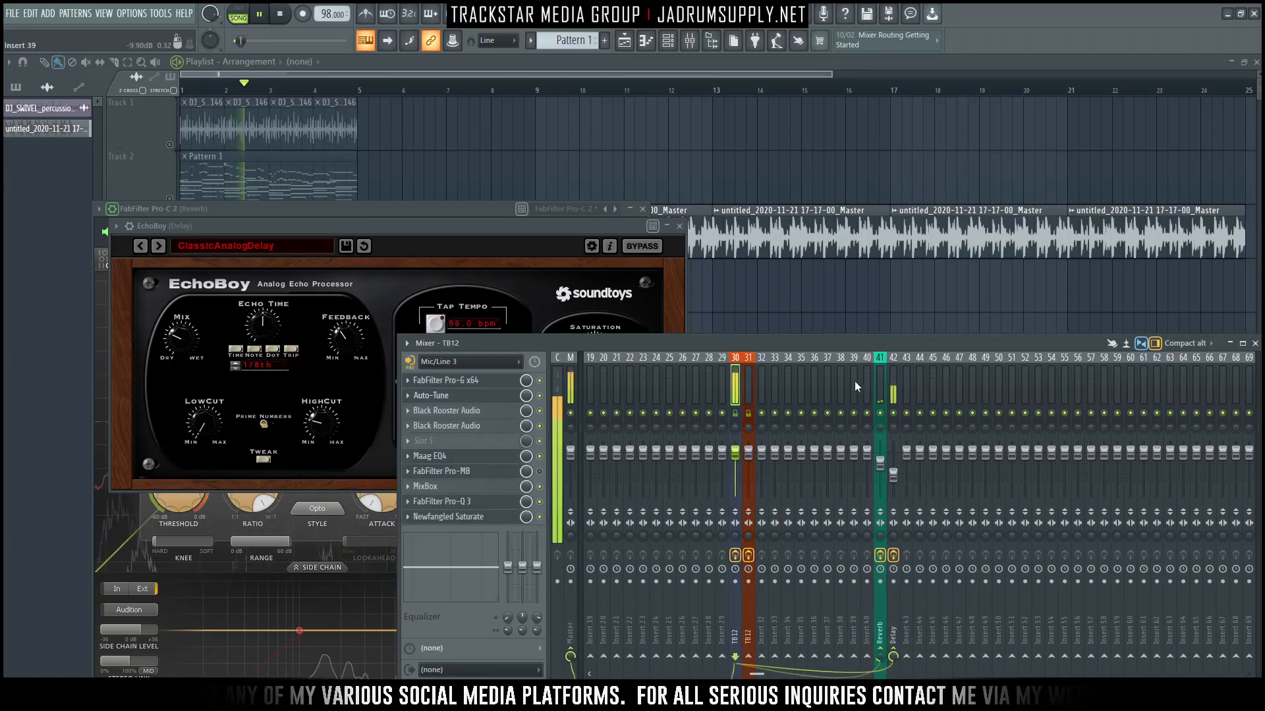
Step: Set the decay of ValhallaVintageVerb on the Reverb track to 6.12 s and close the plug-in
left_click(880, 386)
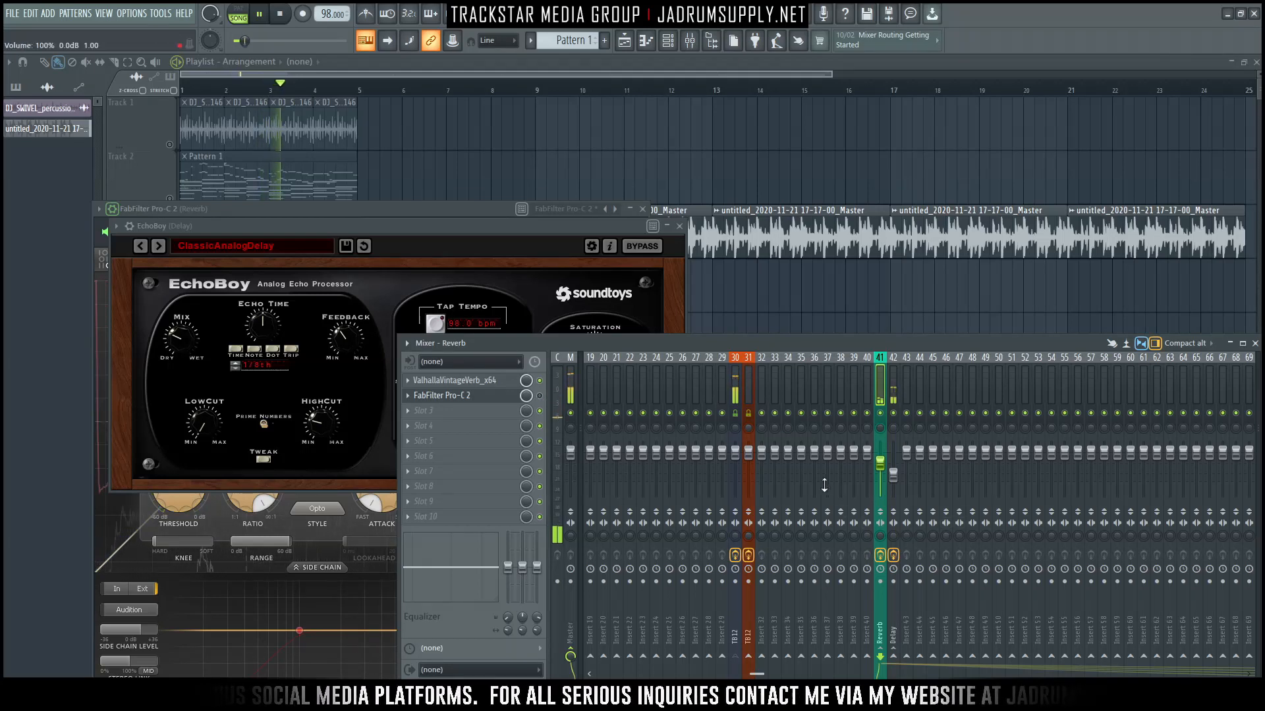
left_click(447, 381)
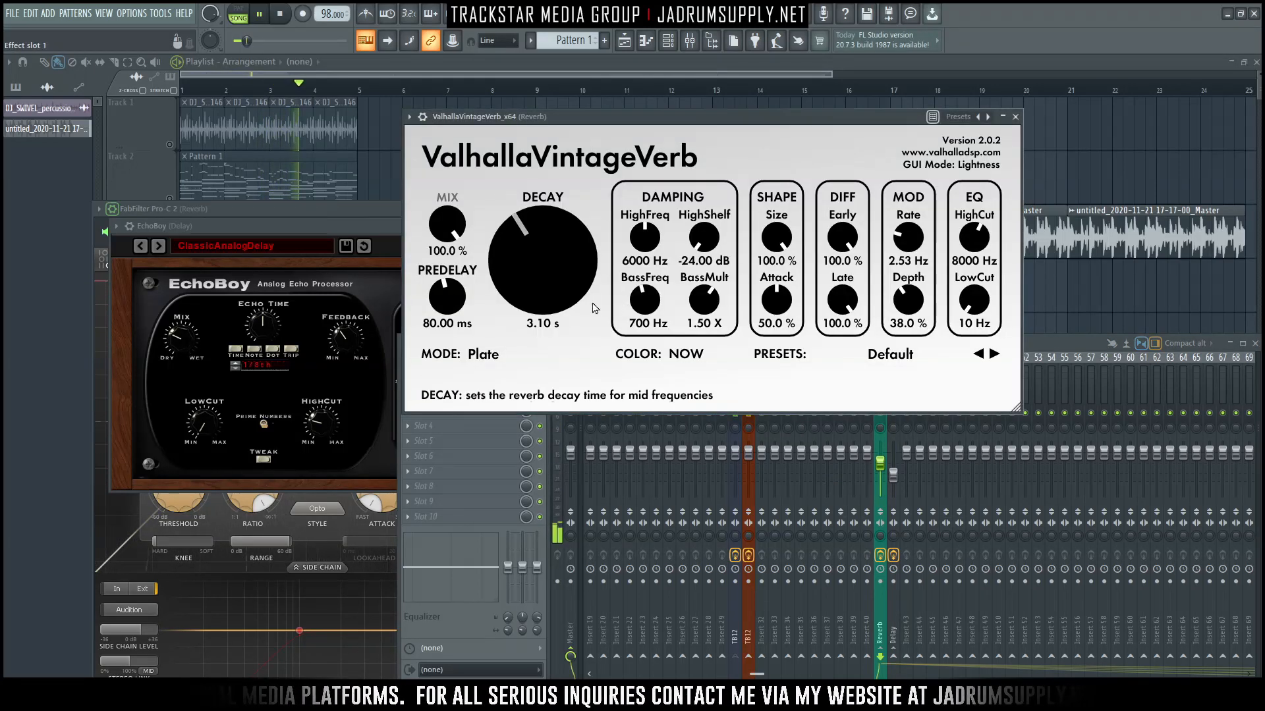
left_click(546, 323)
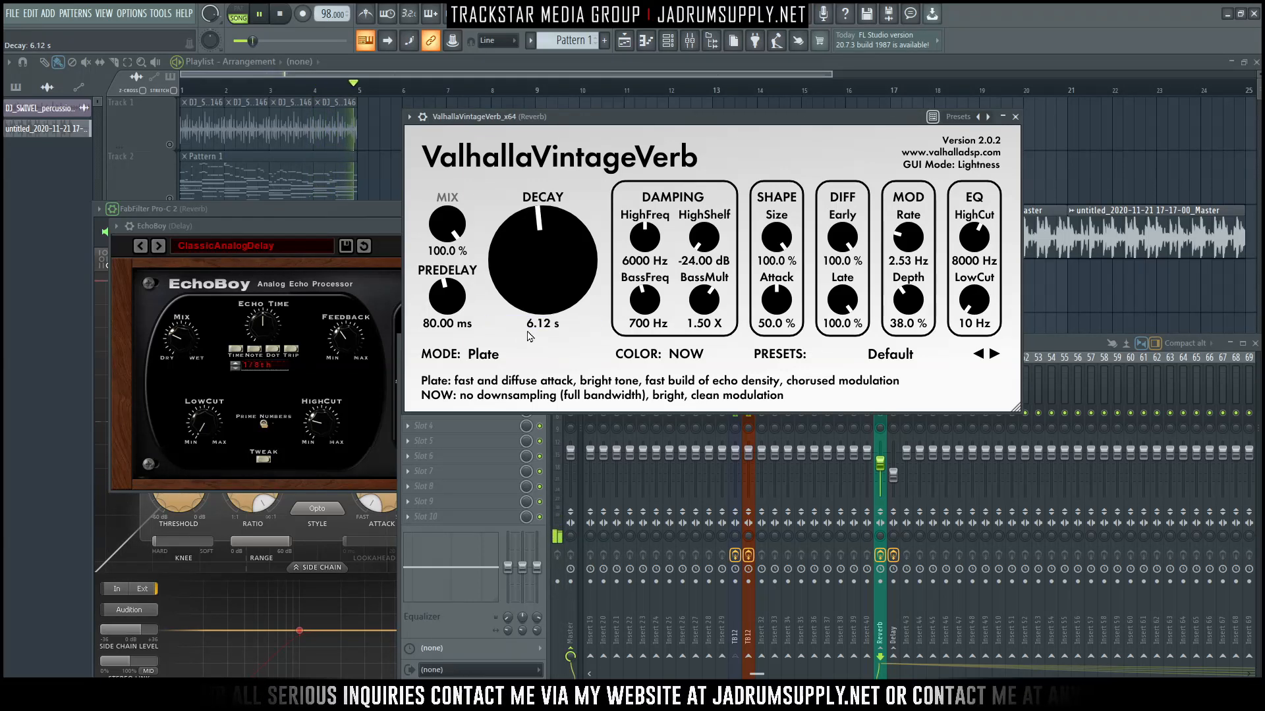
left_click(1016, 118)
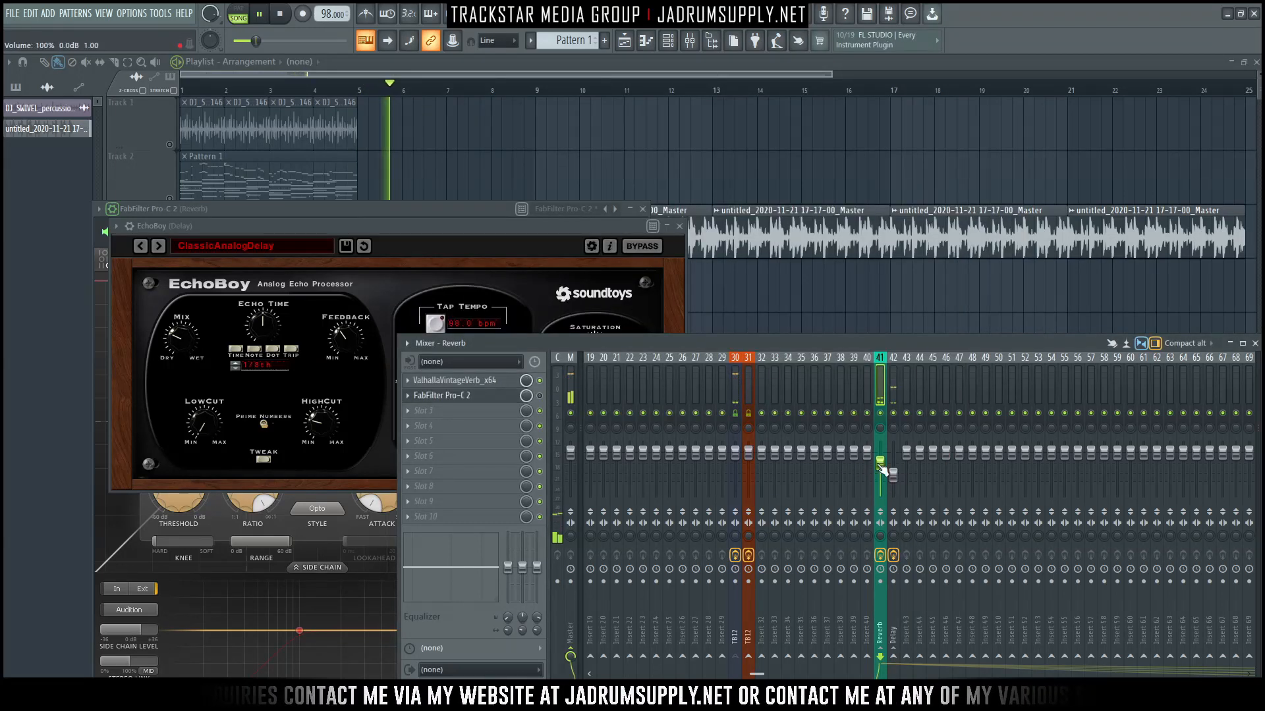
Step: Set the send level from the first TB12 track (30) to Reverb to 33% during playback
left_click(732, 400)
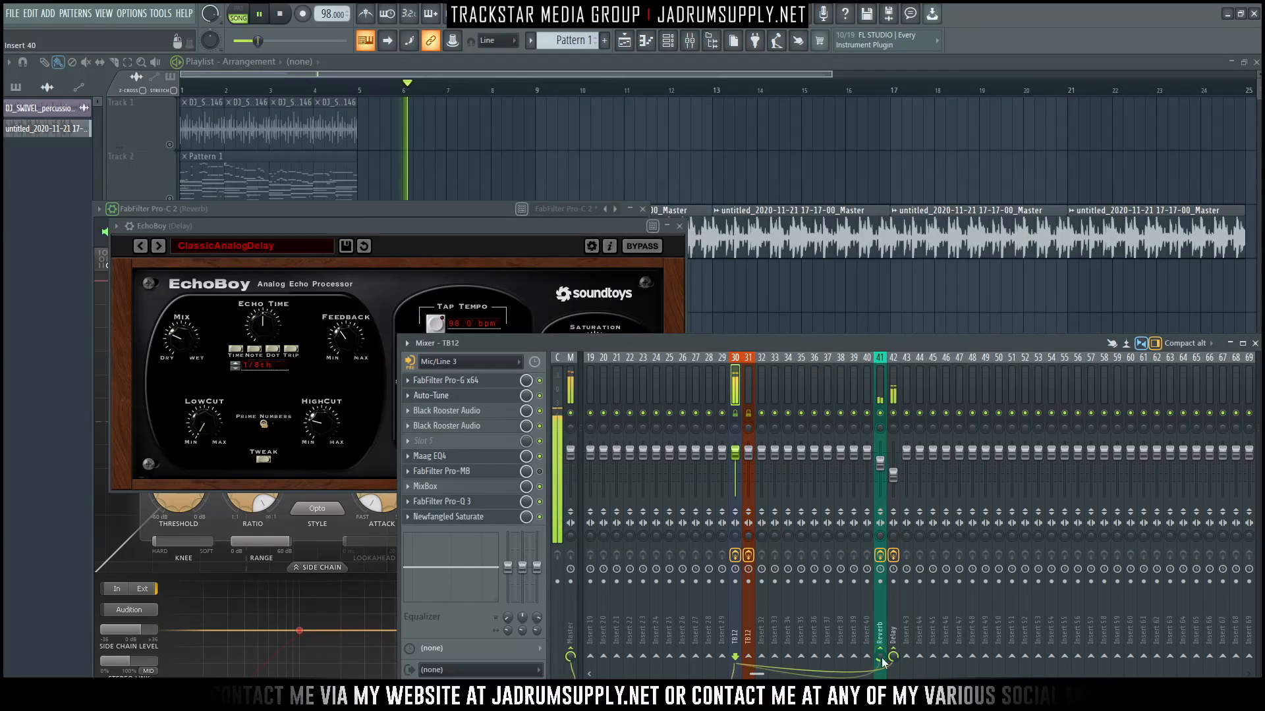
left_click_drag(880, 657, 880, 656)
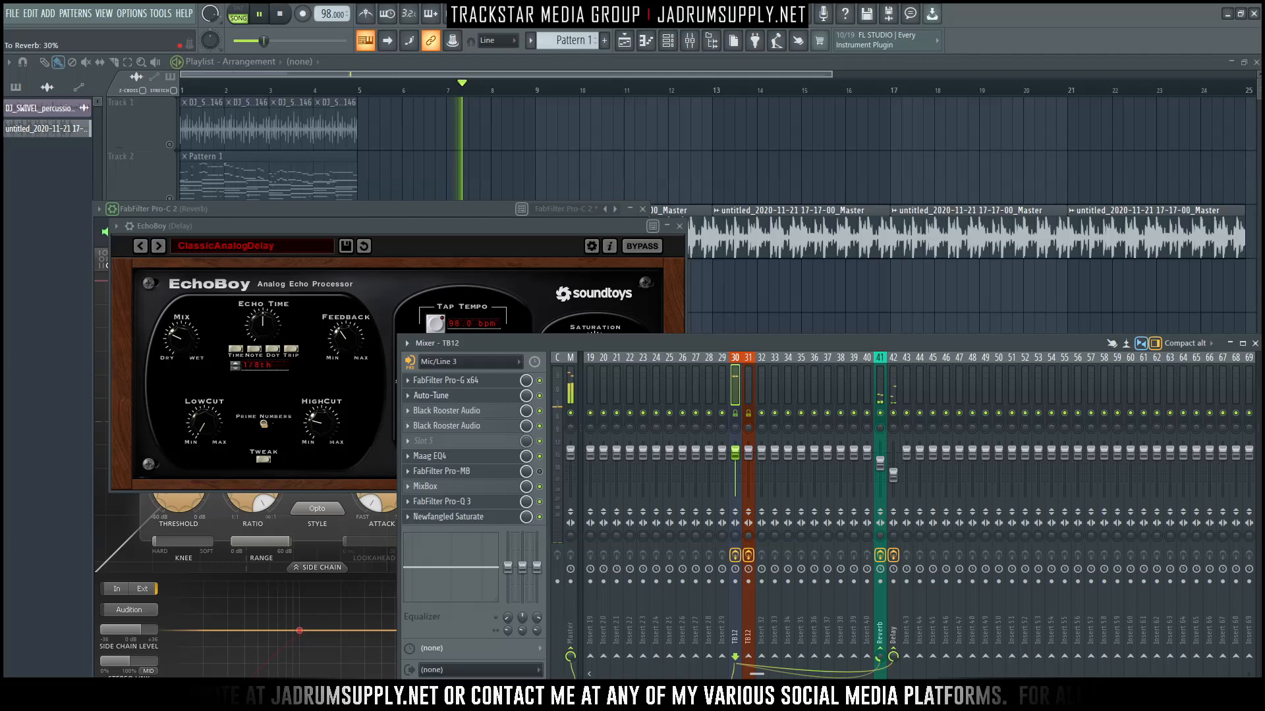
left_click_drag(880, 657, 883, 662)
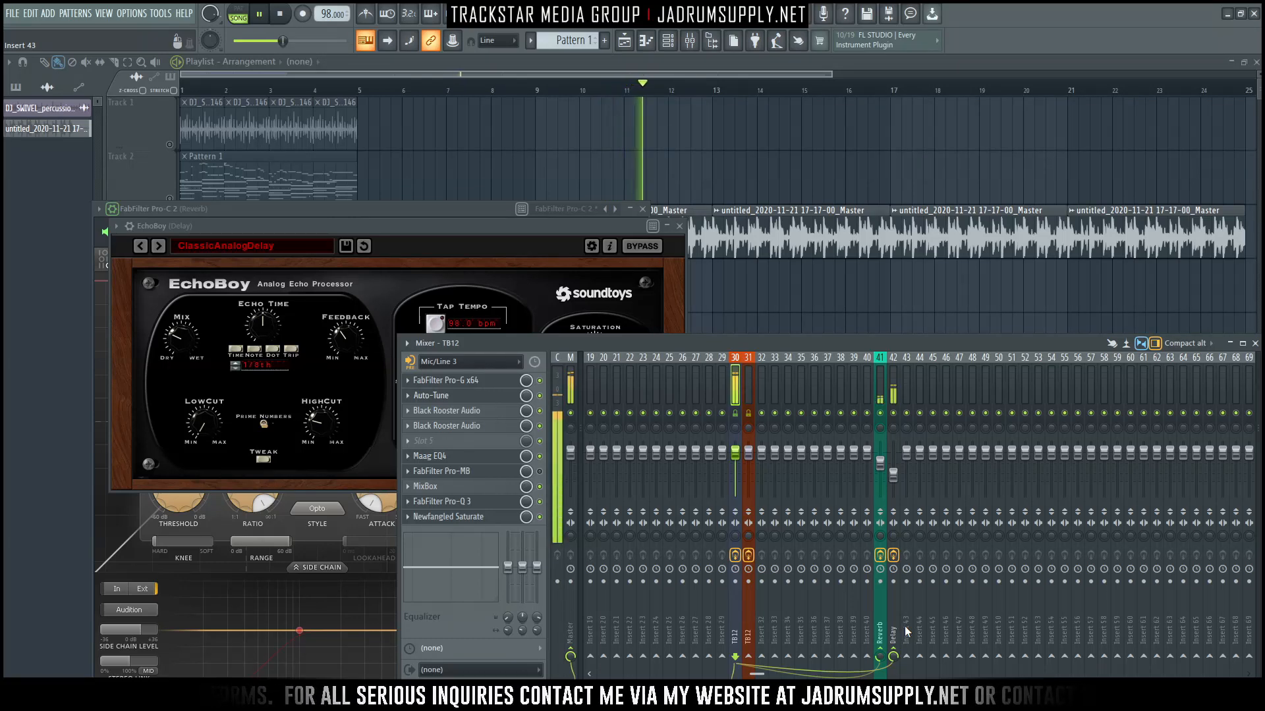
Step: Stop playback and close the plug-in windows, bringing the mixer back into view
key("F12")
key("space")
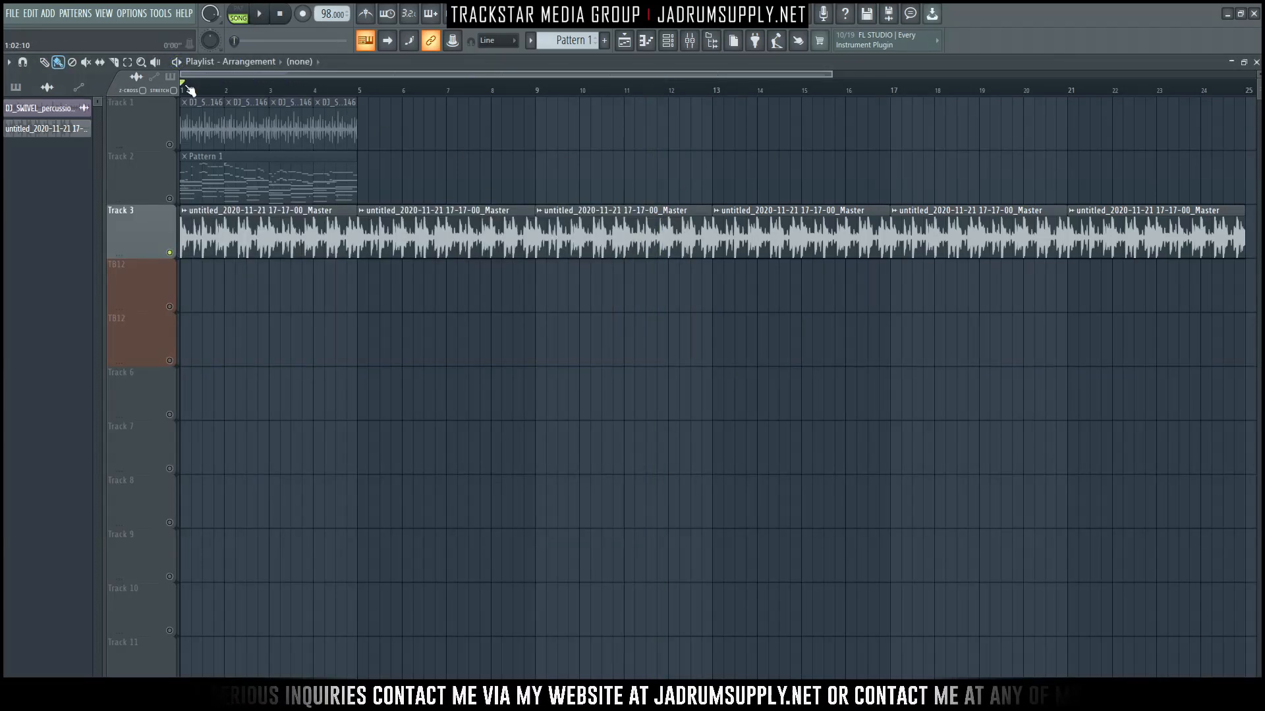
scroll(291, 74, "up", 3)
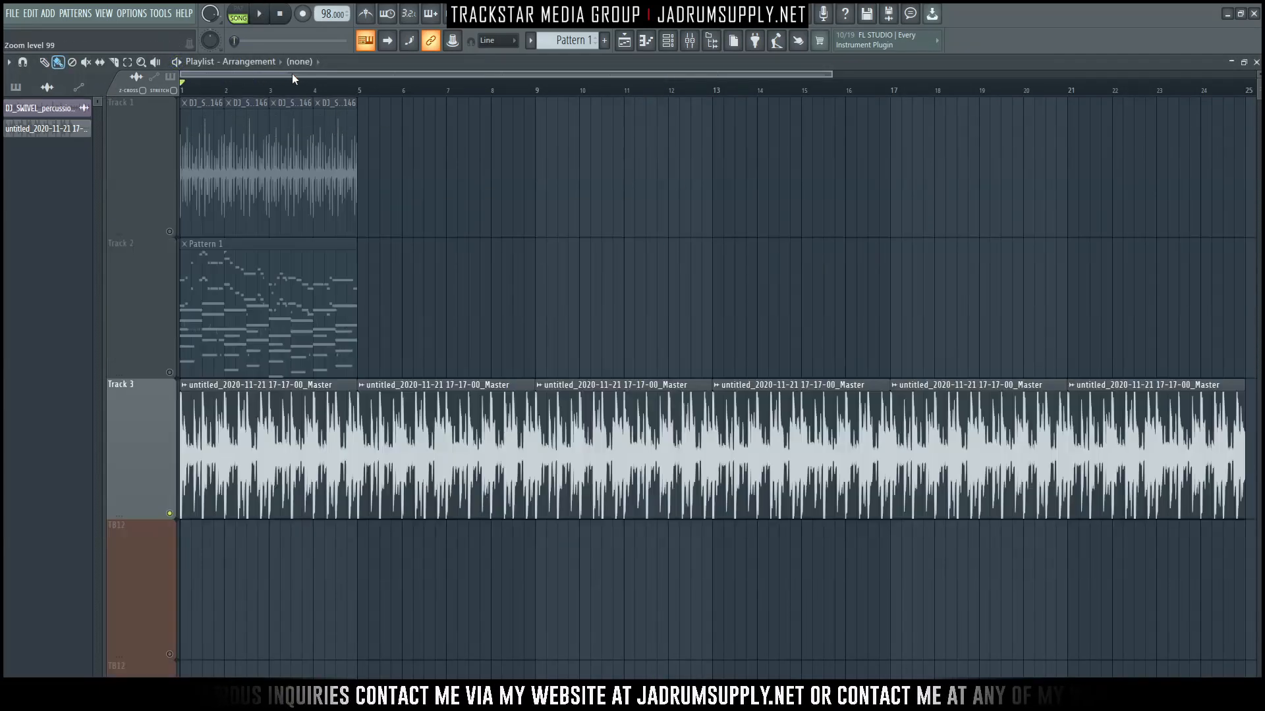
left_click(669, 41)
left_click(692, 41)
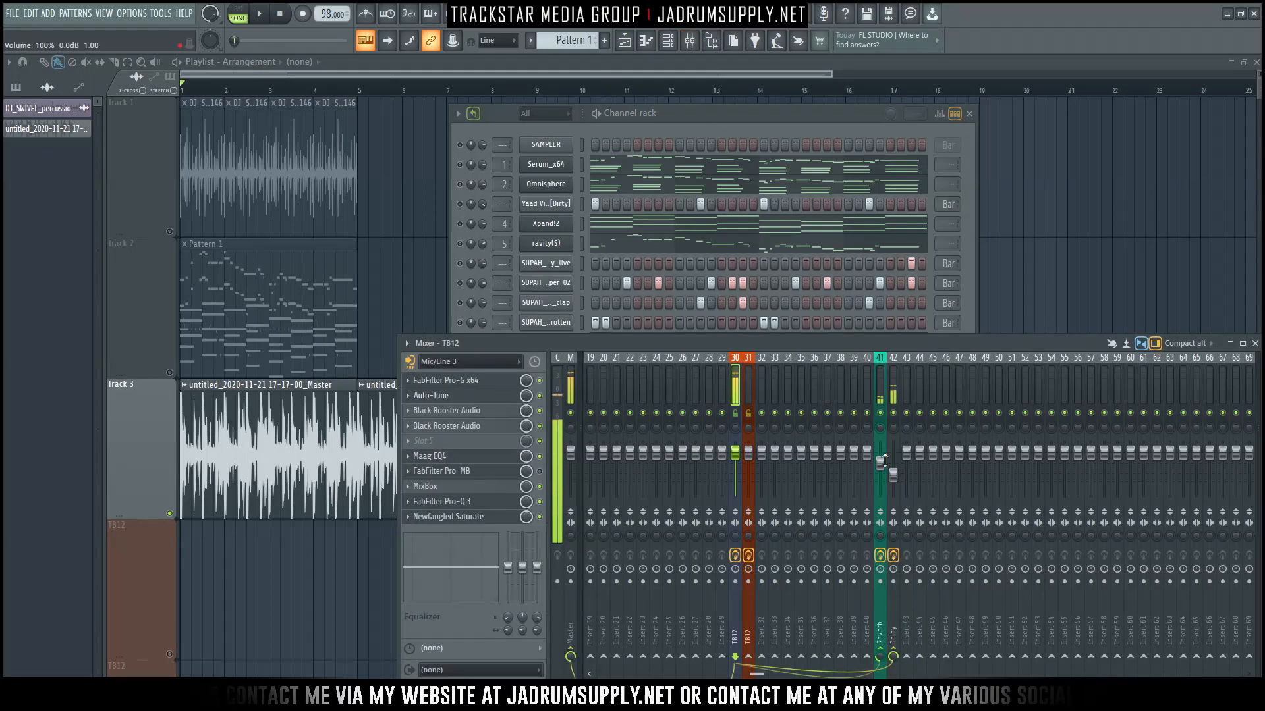
Step: Copy the Reverb send value of the first TB12 track (30) and paste it onto the second TB12 track's (31) Reverb send
right_click(883, 657)
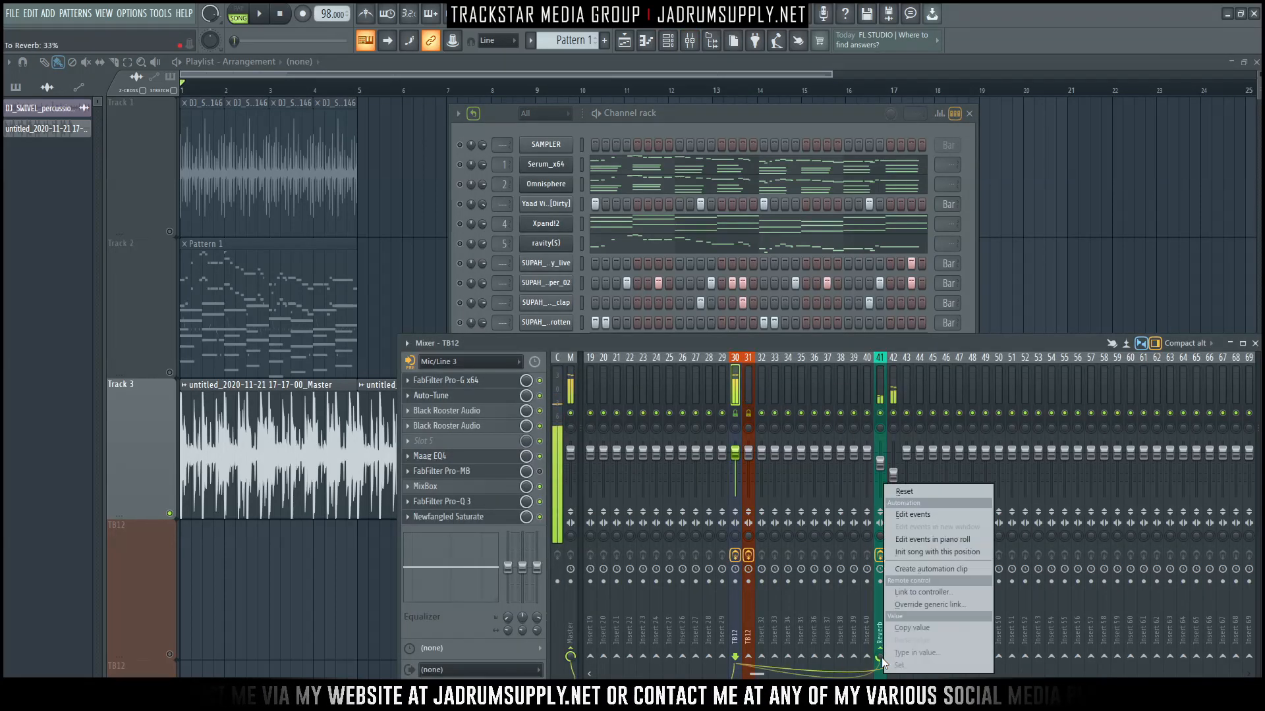
left_click(909, 623)
left_click(746, 388)
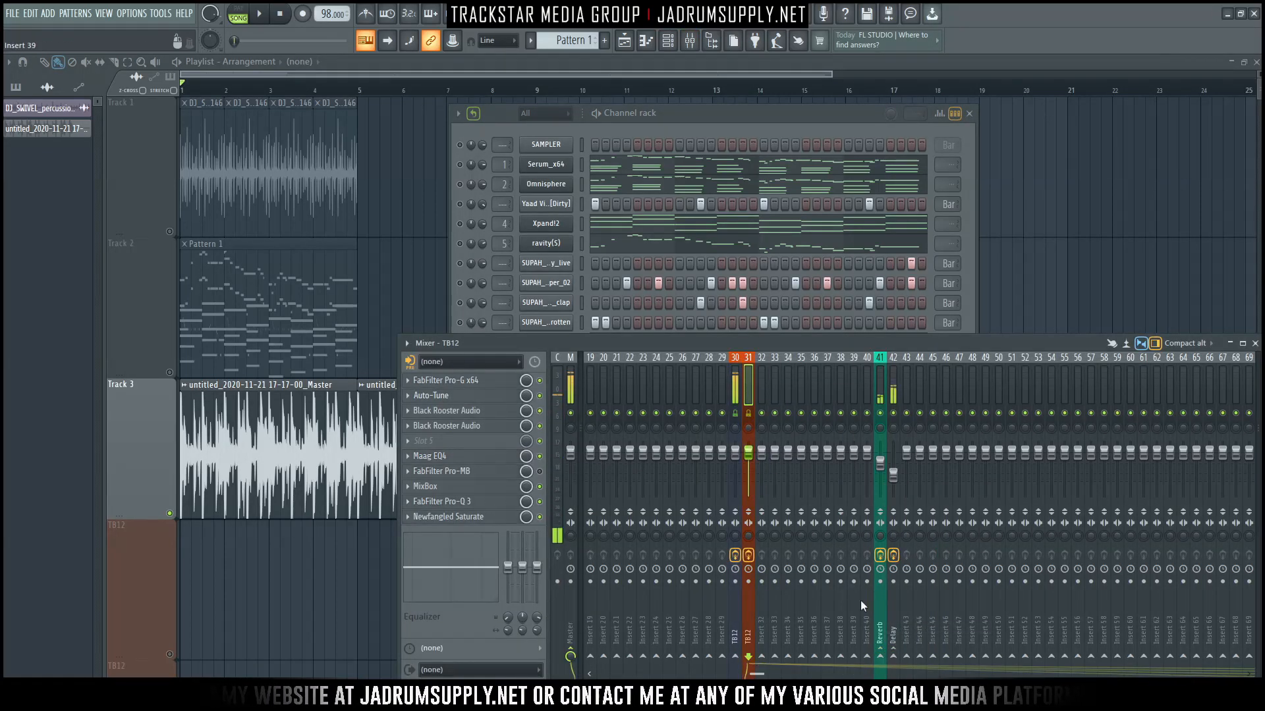
right_click(881, 659)
left_click(886, 635)
Step: Copy the Delay send value of TB12 track 30 and paste it onto the Delay send of TB12 track 31
left_click(734, 389)
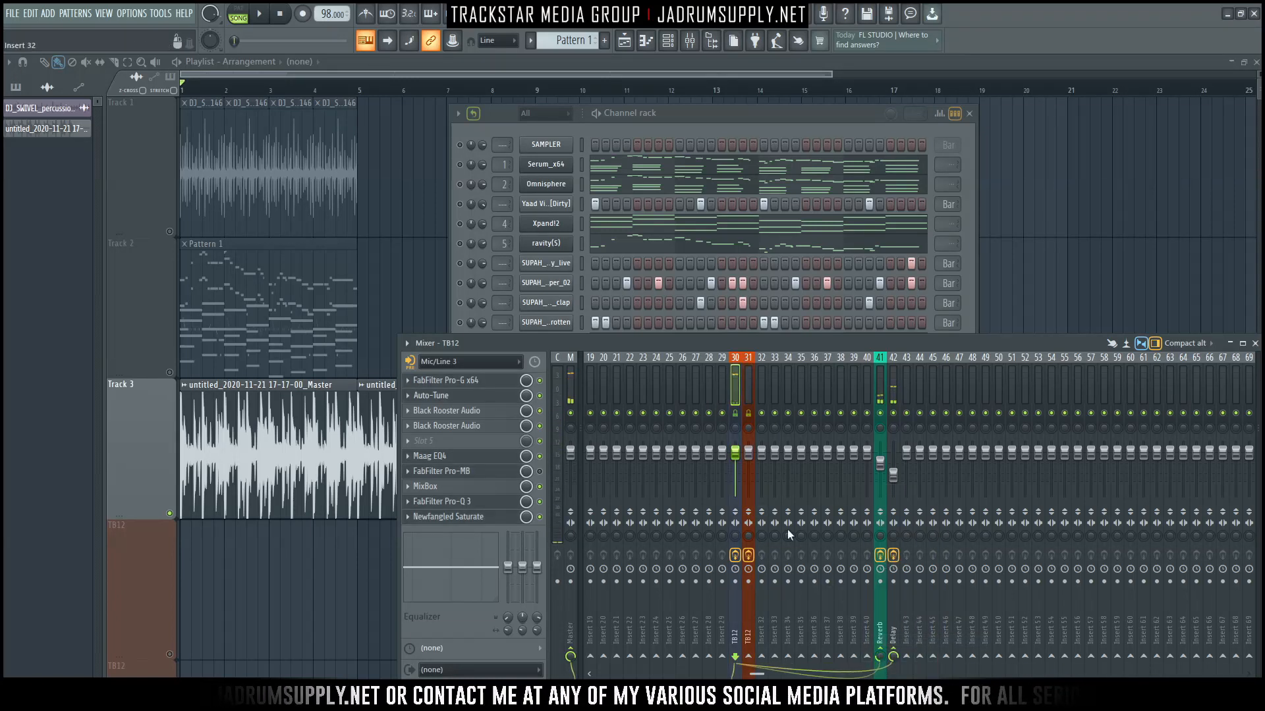
right_click(893, 657)
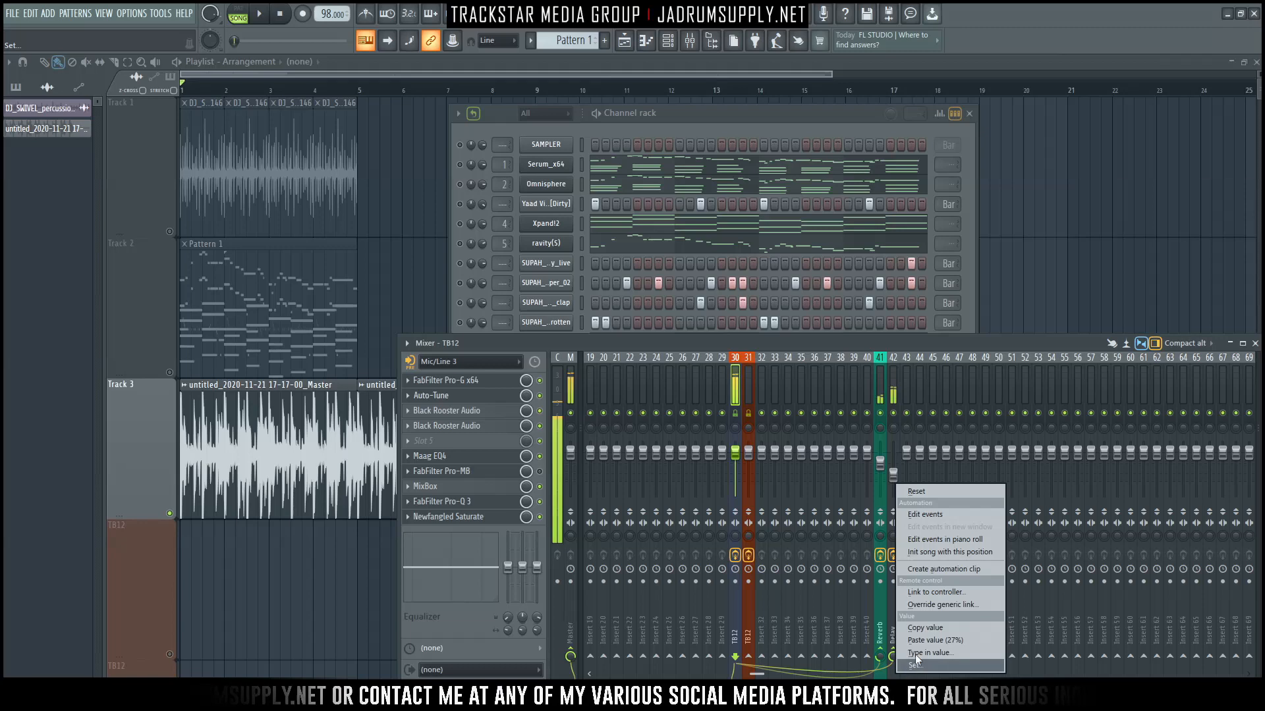
left_click(943, 627)
left_click(749, 390)
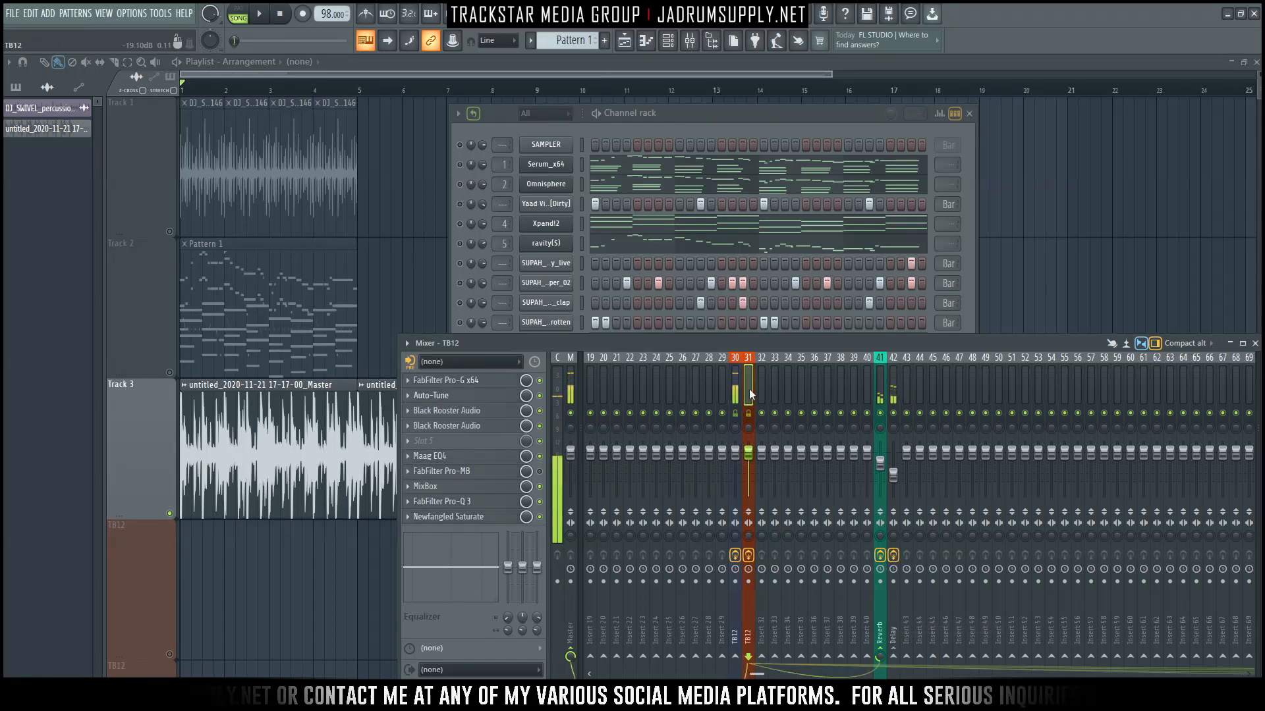
right_click(906, 658)
left_click(941, 642)
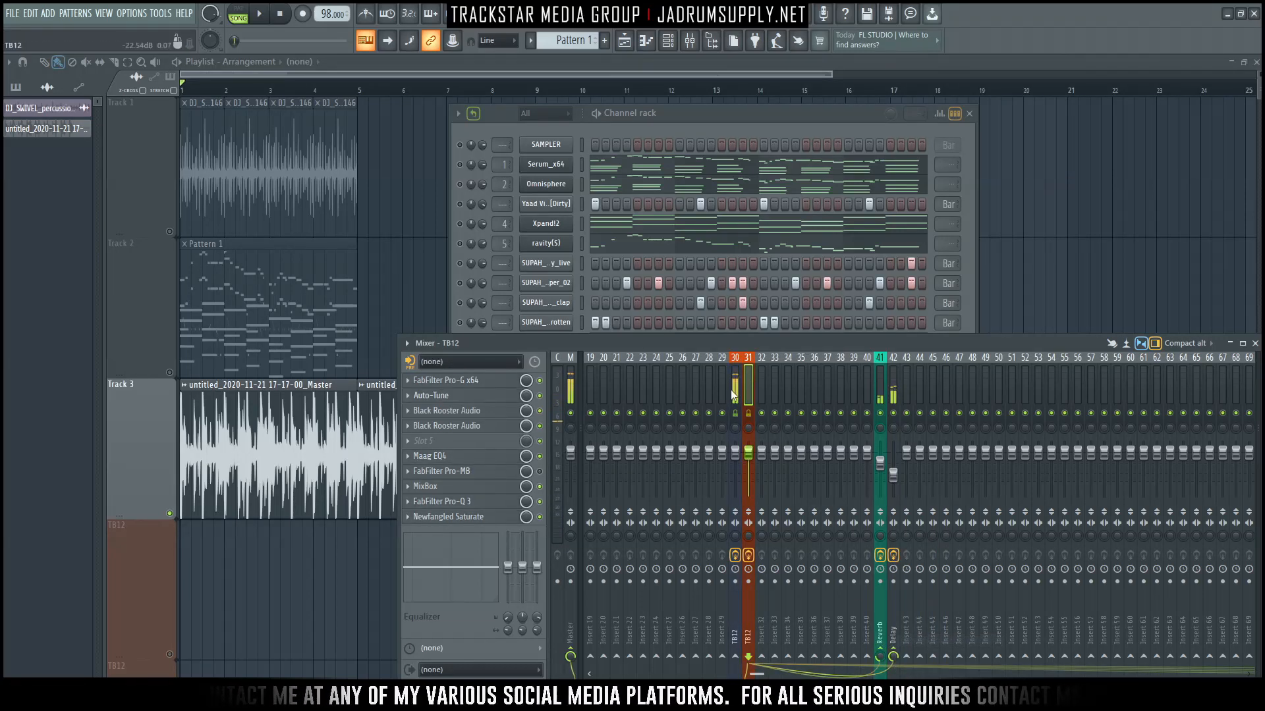
Step: Close the mixer and channel rack, reduce the playlist track height, and play the arrangement
key("F12")
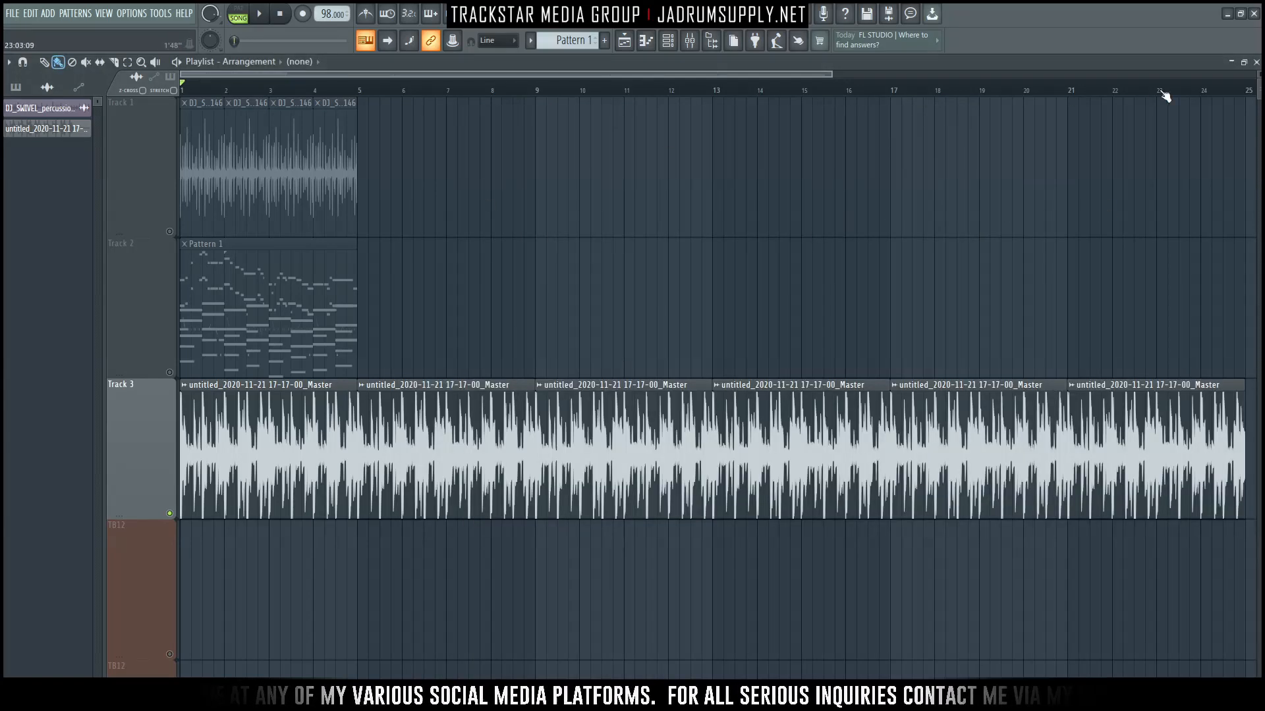
left_click_drag(1258, 75, 1258, 122)
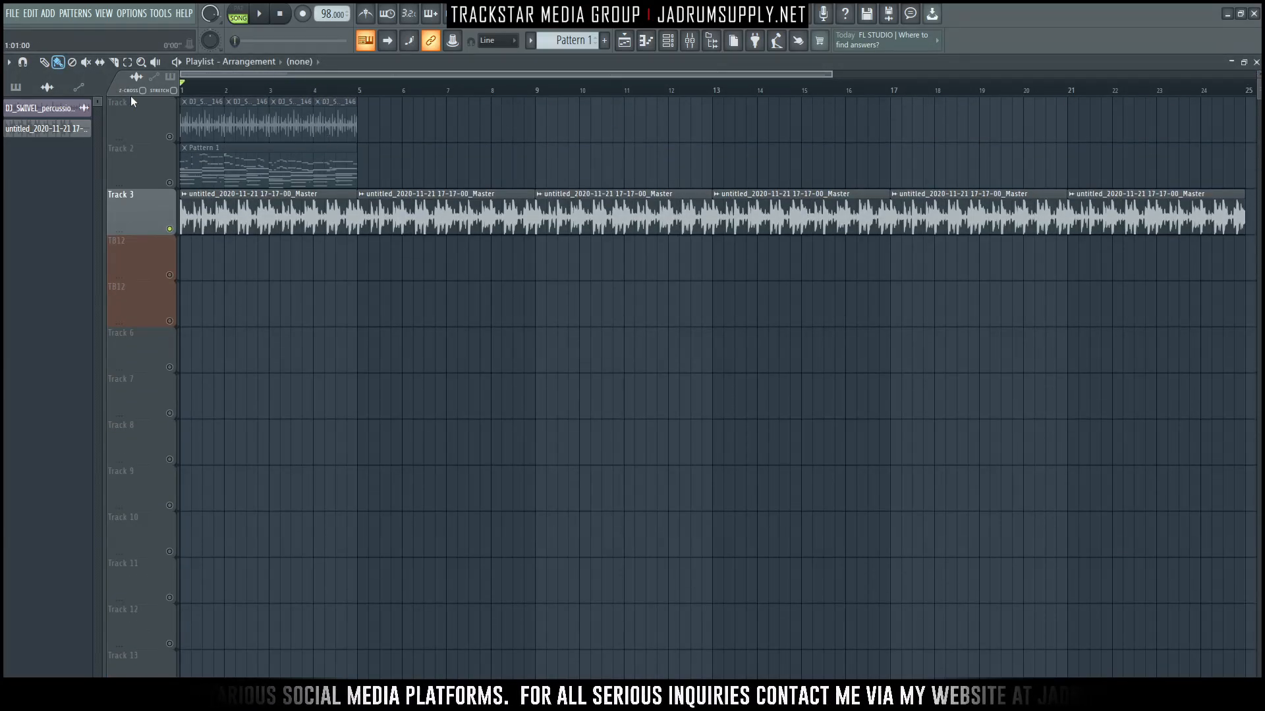
key("space")
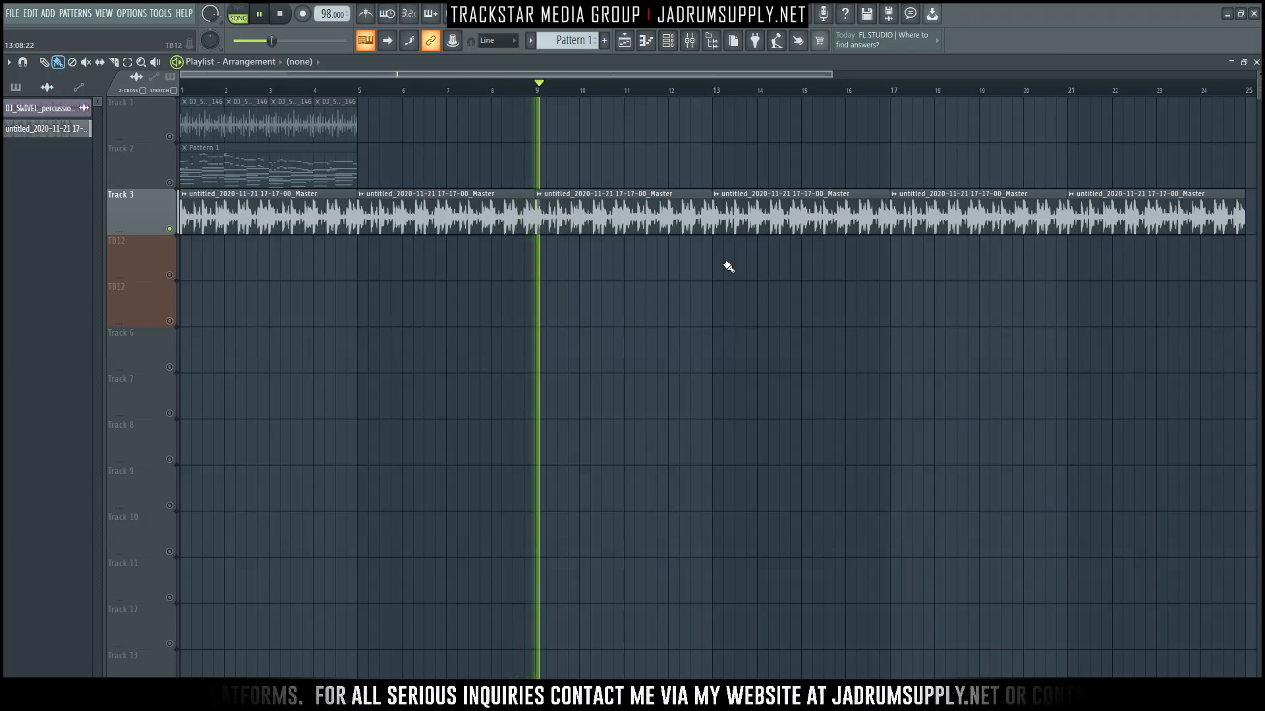
Step: Arm the first TB12 mixer track (30) for recording, and stop playback with the song's record mode enabled
key("F9")
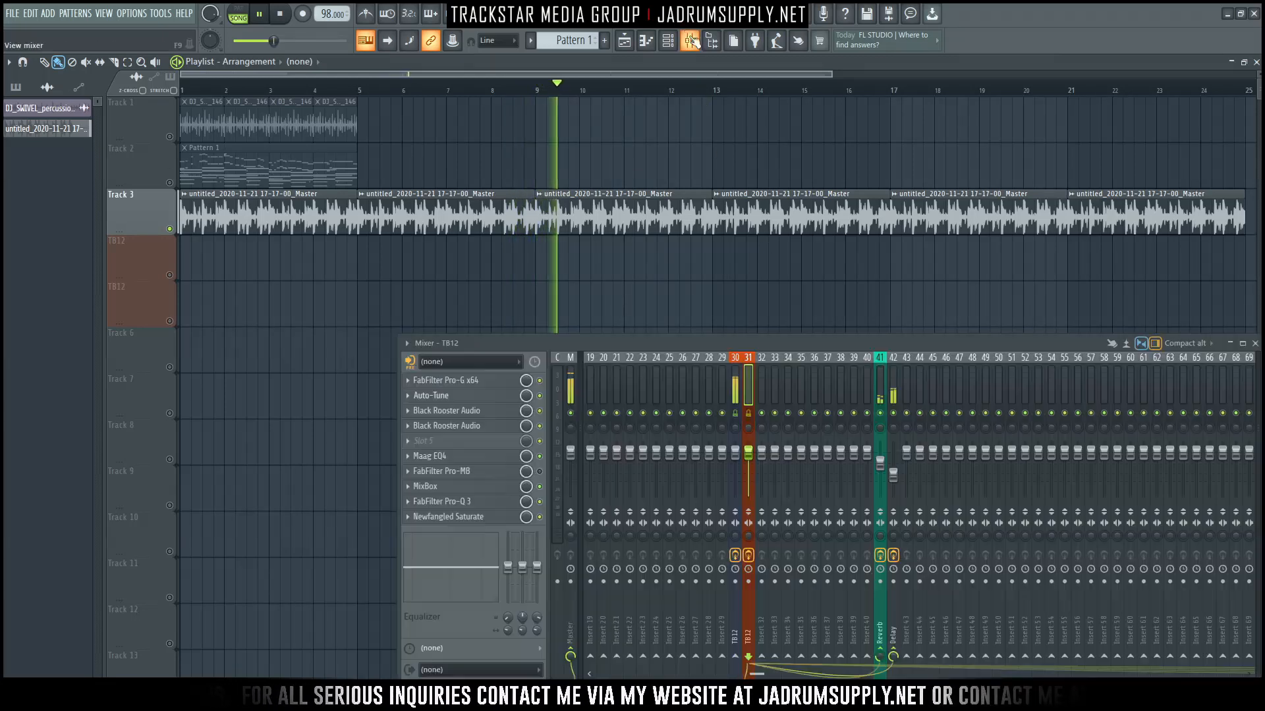
left_click(736, 389)
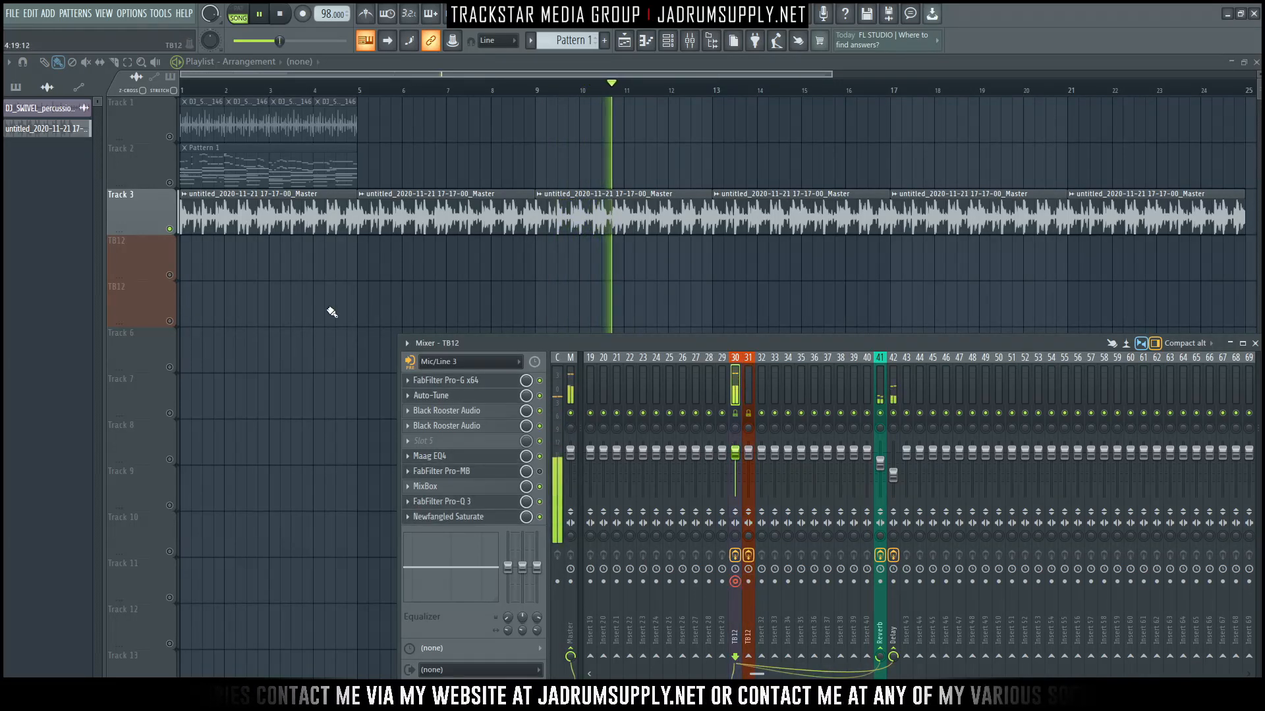
key("F9")
key("space")
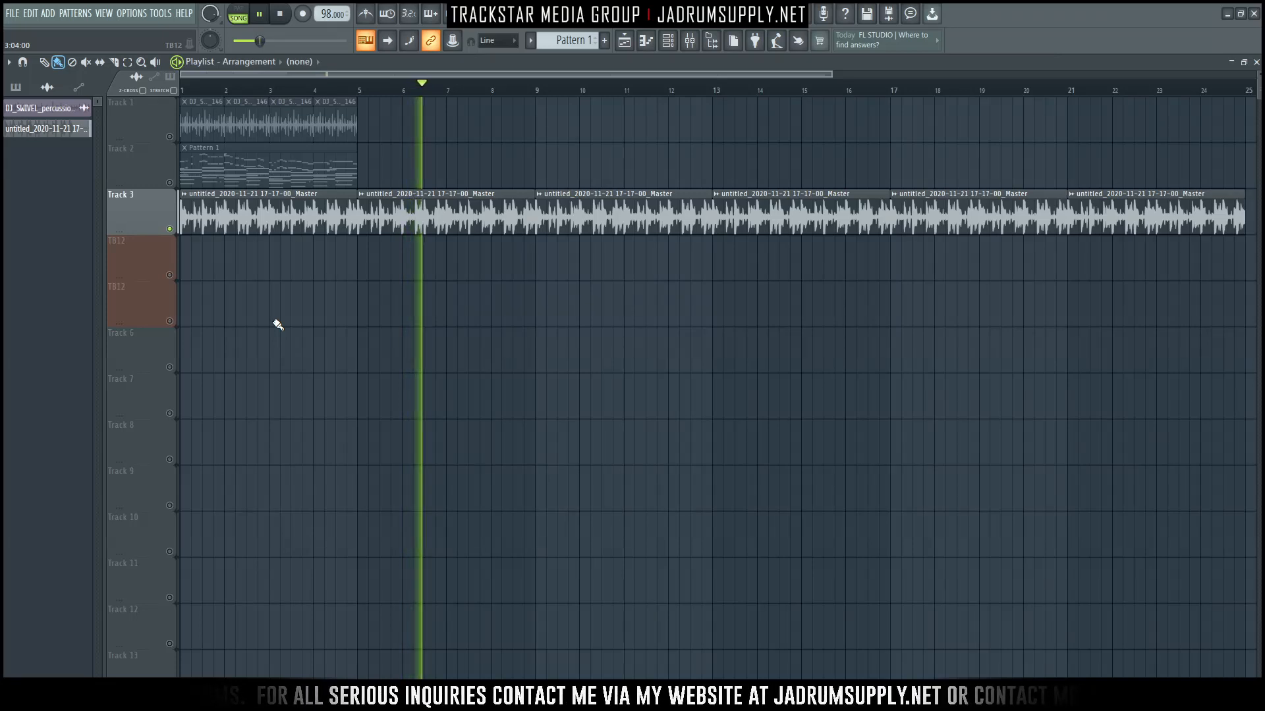
key("space")
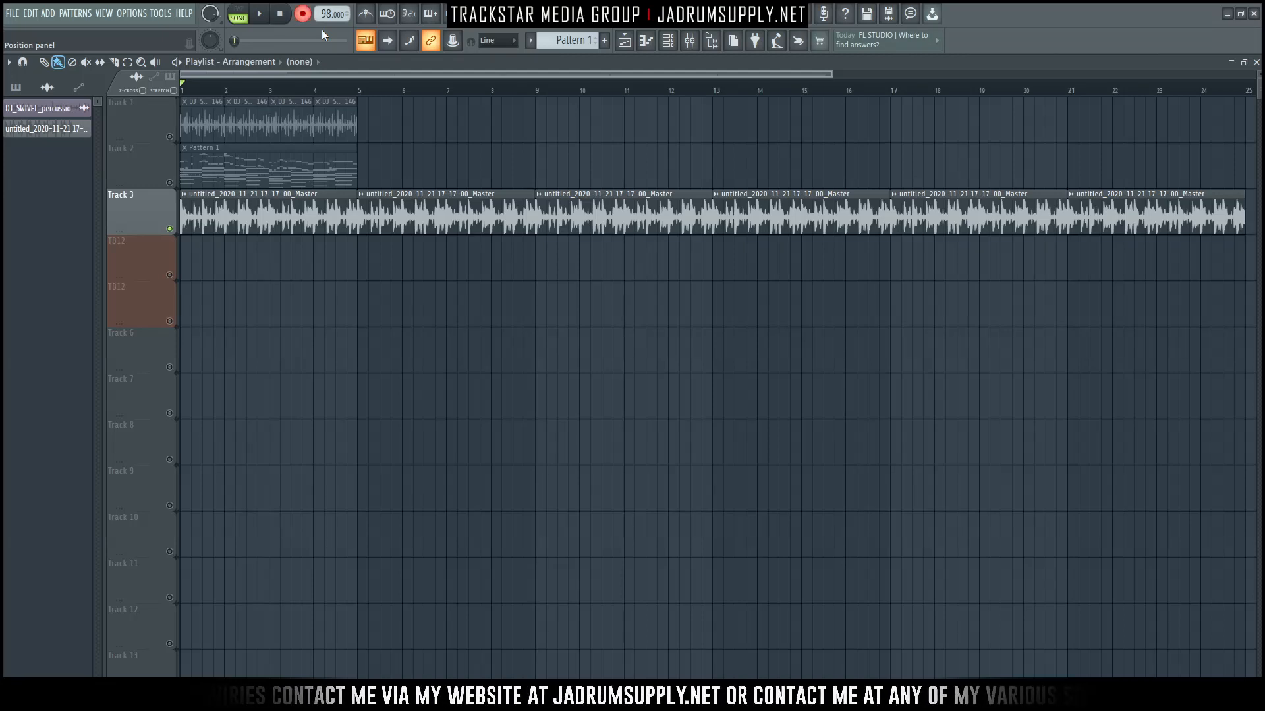
Step: Record a trial vocal take from bar 1 over the soloed Track 3 beat, and delete the recording
key("space")
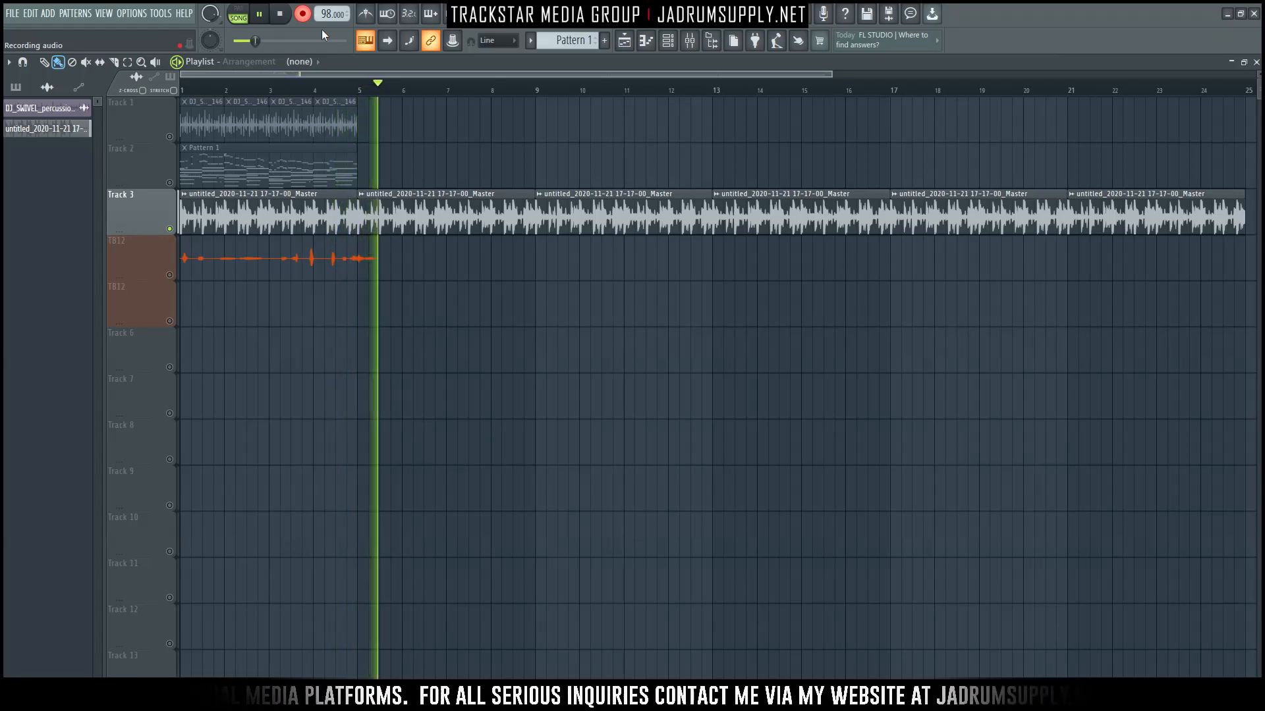
key("space")
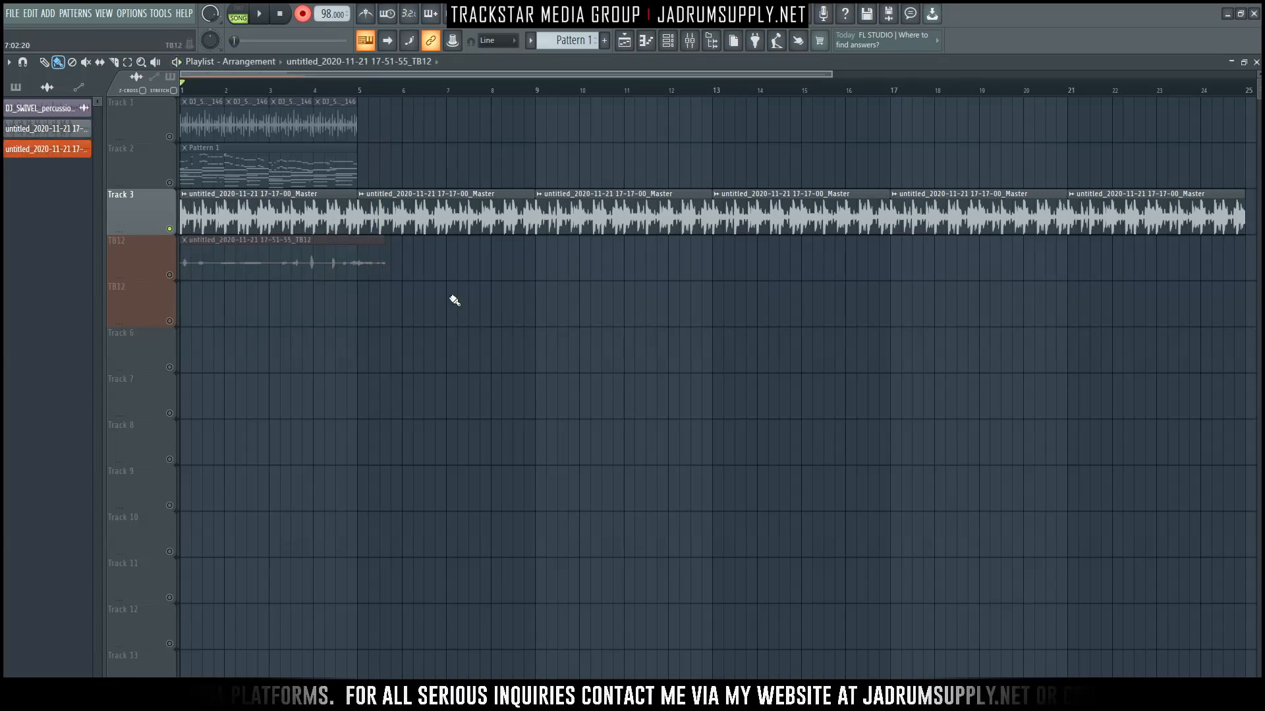
right_click(169, 230)
left_click_drag(170, 182, 169, 135)
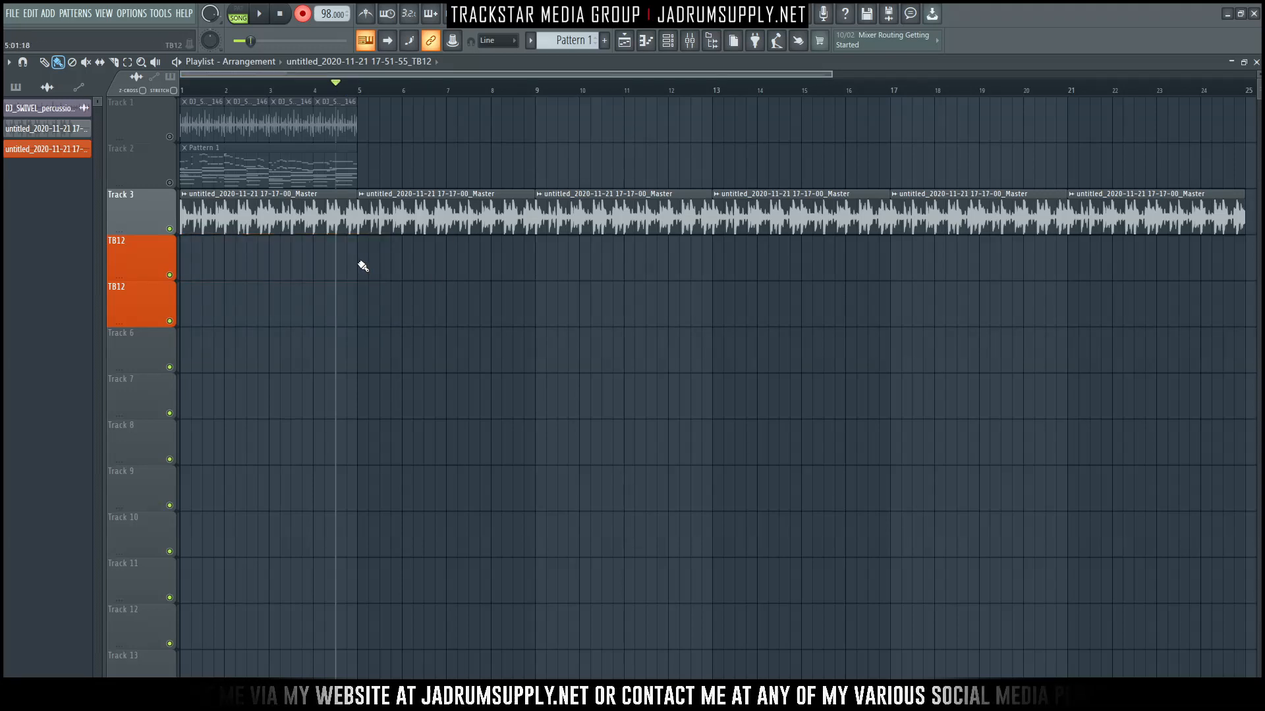
key("Delete")
key("Return")
Step: Try recording the vocal line from about the middle of bar 4, deleting each unwanted take and starting over
key("space")
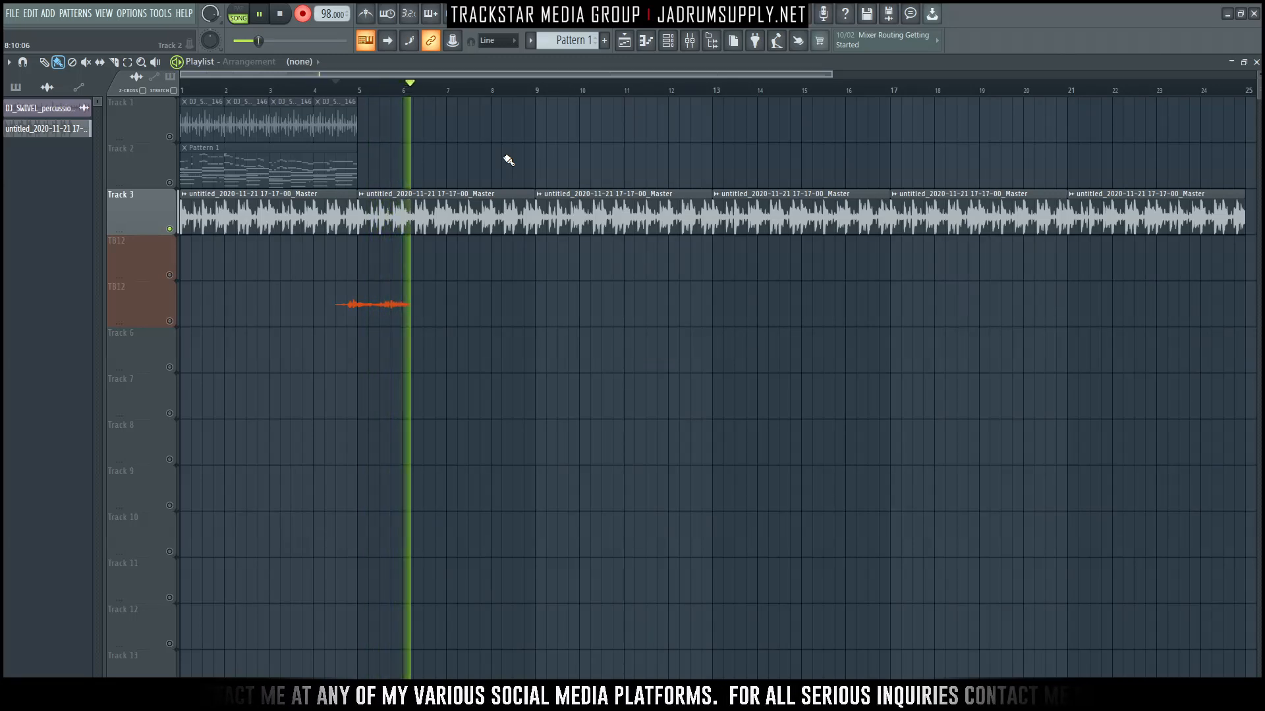
key("space")
key("ctrl+z")
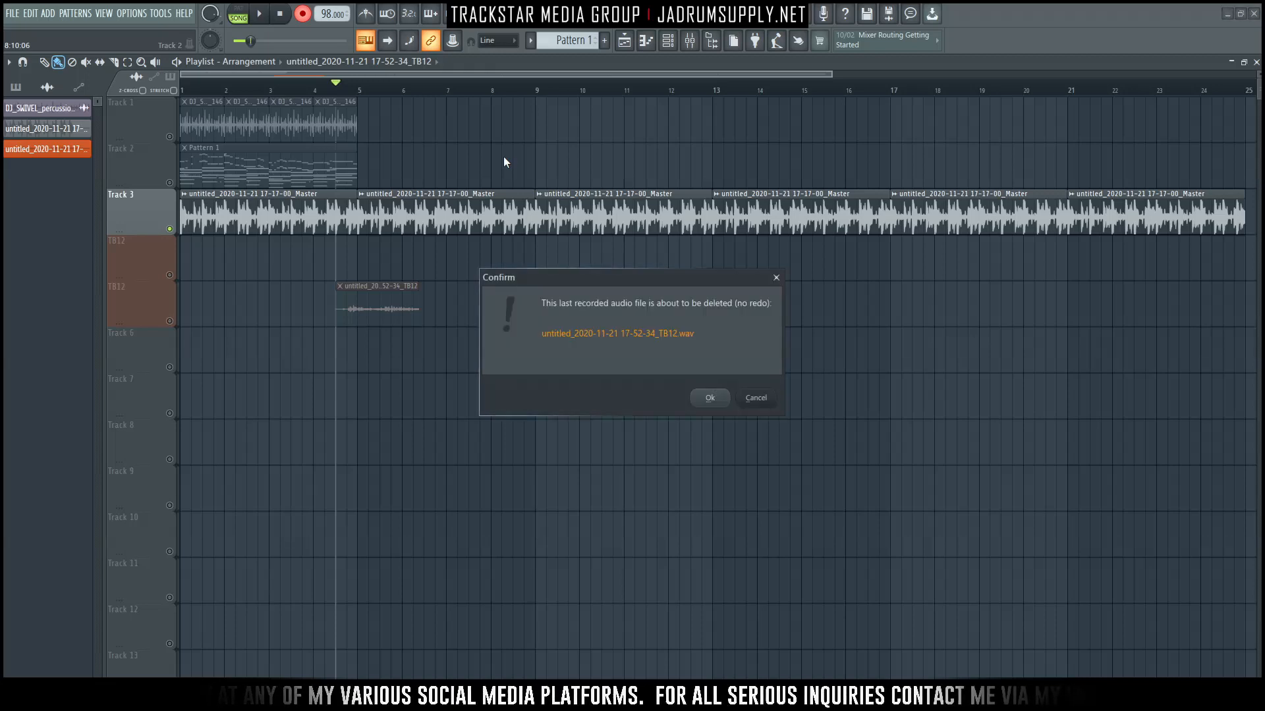
key("Return")
key("space")
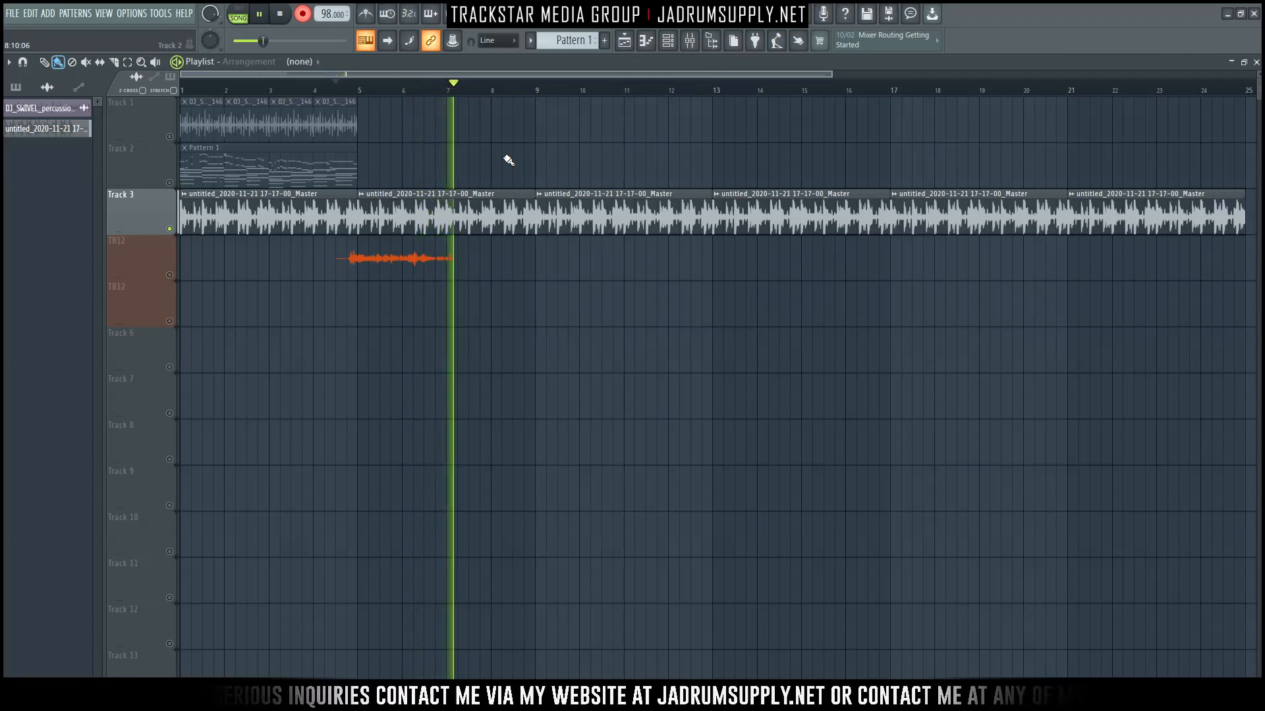
key("space")
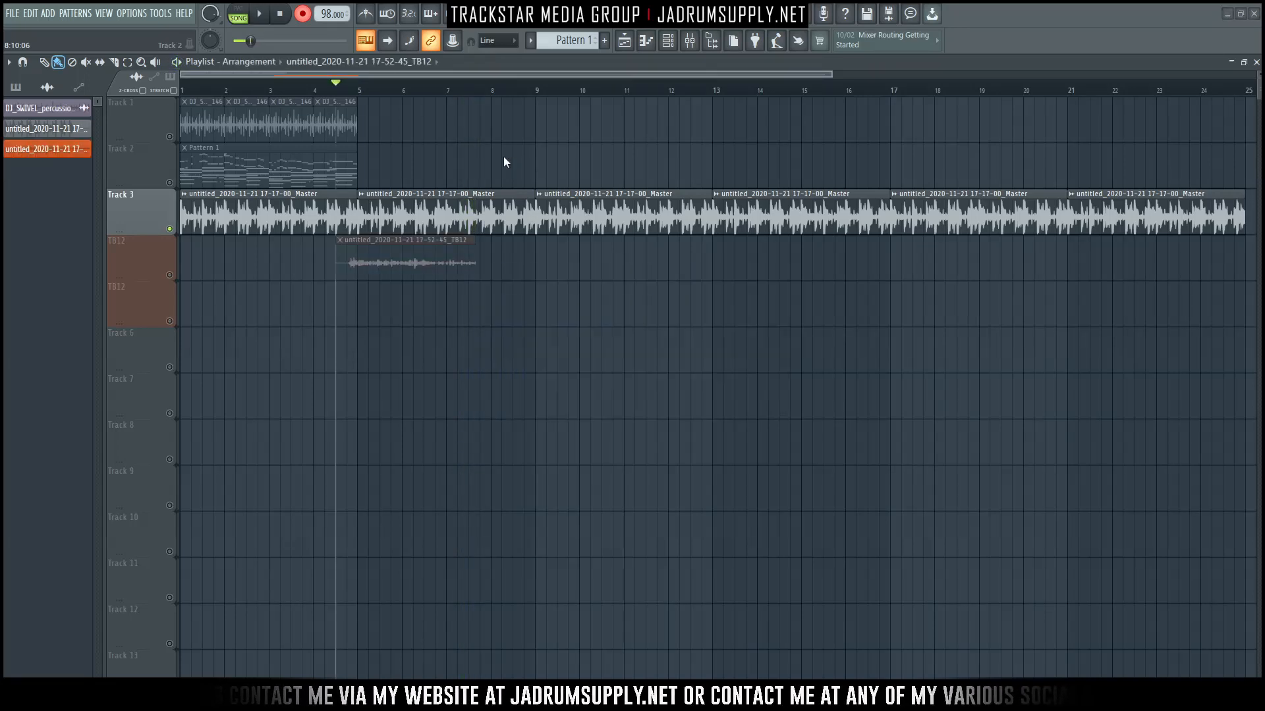
key("ctrl+z")
key("space")
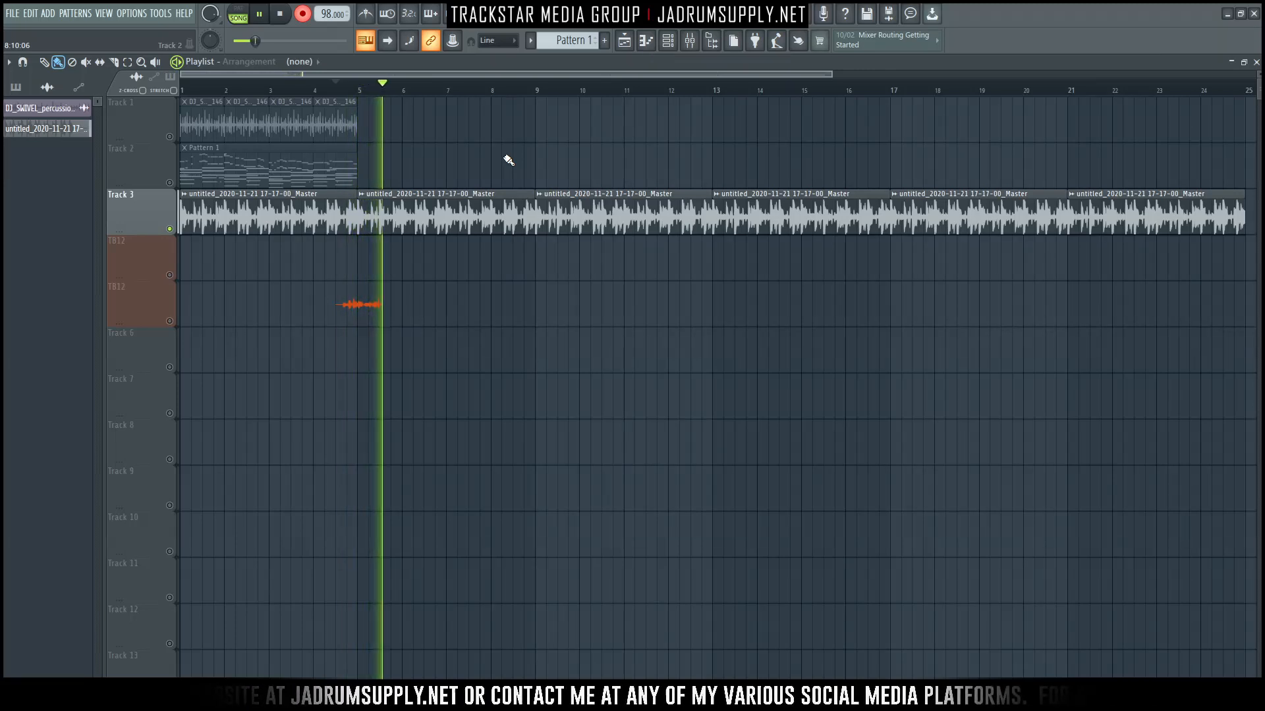
Step: Record the first vocal take from the middle of bar 4, and re-enable all playlist tracks except Tracks 1 and 2
key("space")
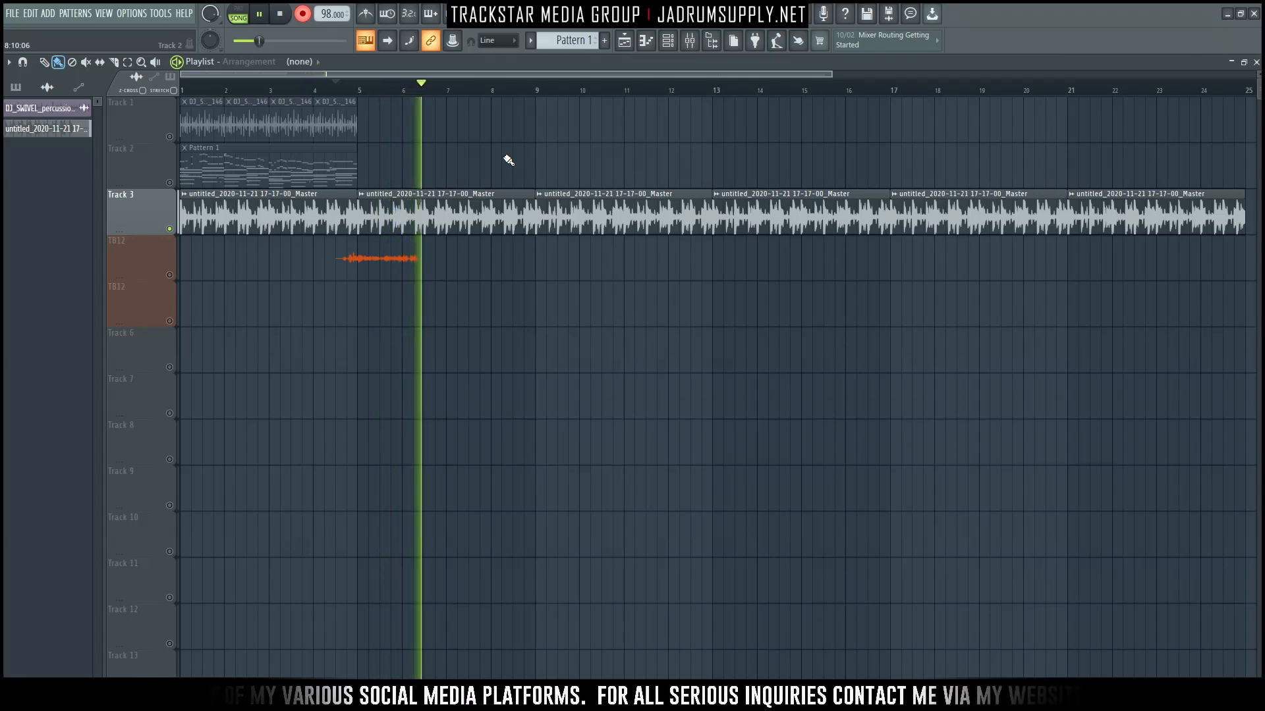
key("space")
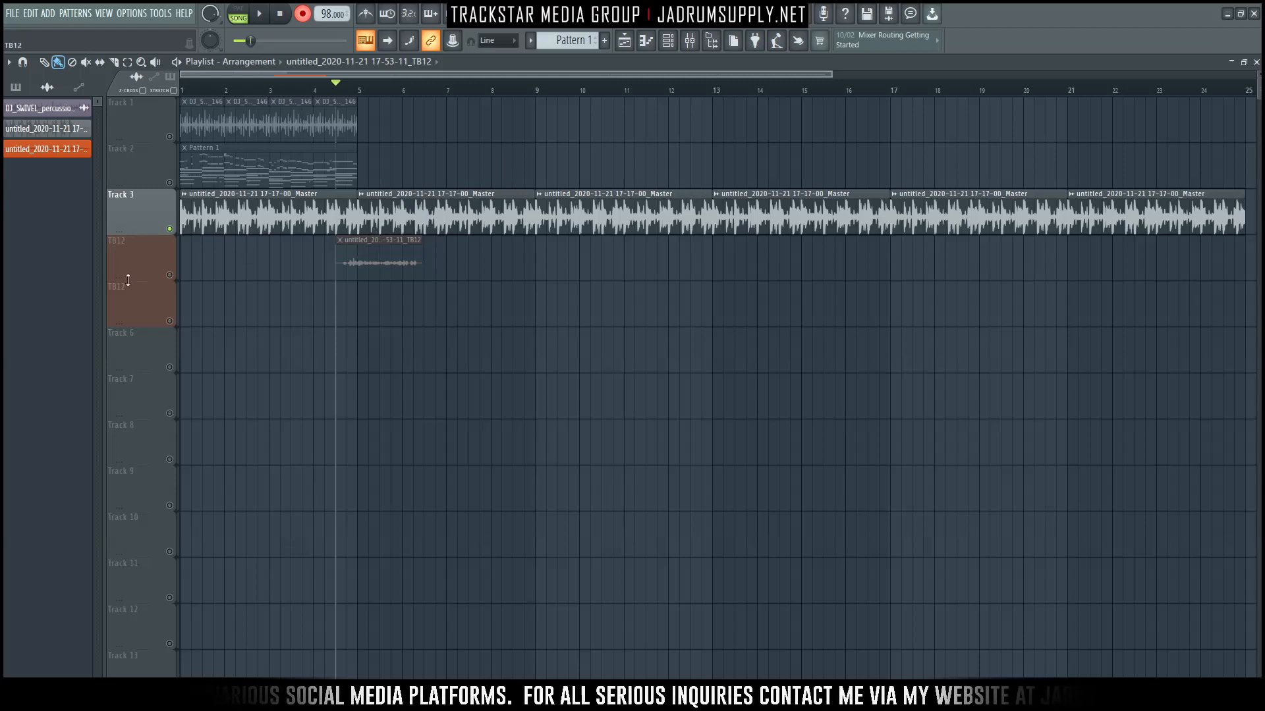
right_click(170, 229)
right_click(170, 228)
right_click(170, 229)
left_click(170, 182)
left_click(170, 137)
Step: Look over the new vocal clip's channel settings and play the take back over the beat
double_click(372, 257)
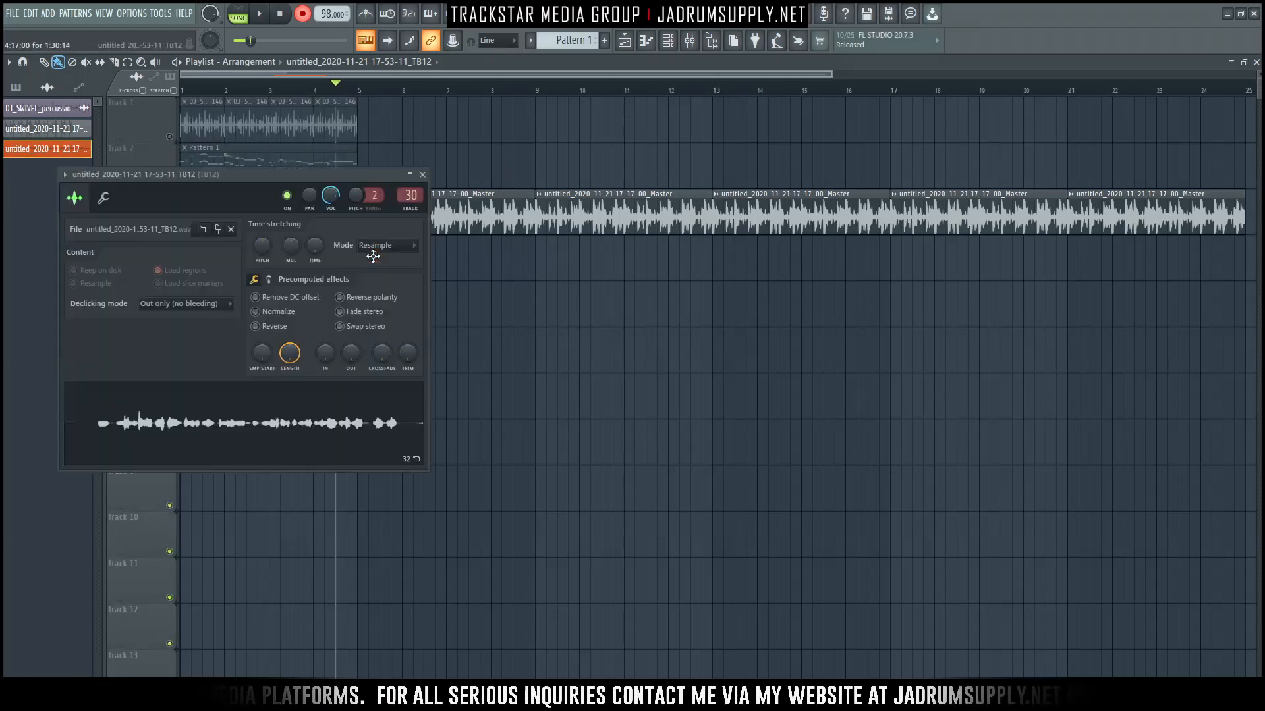
left_click(423, 174)
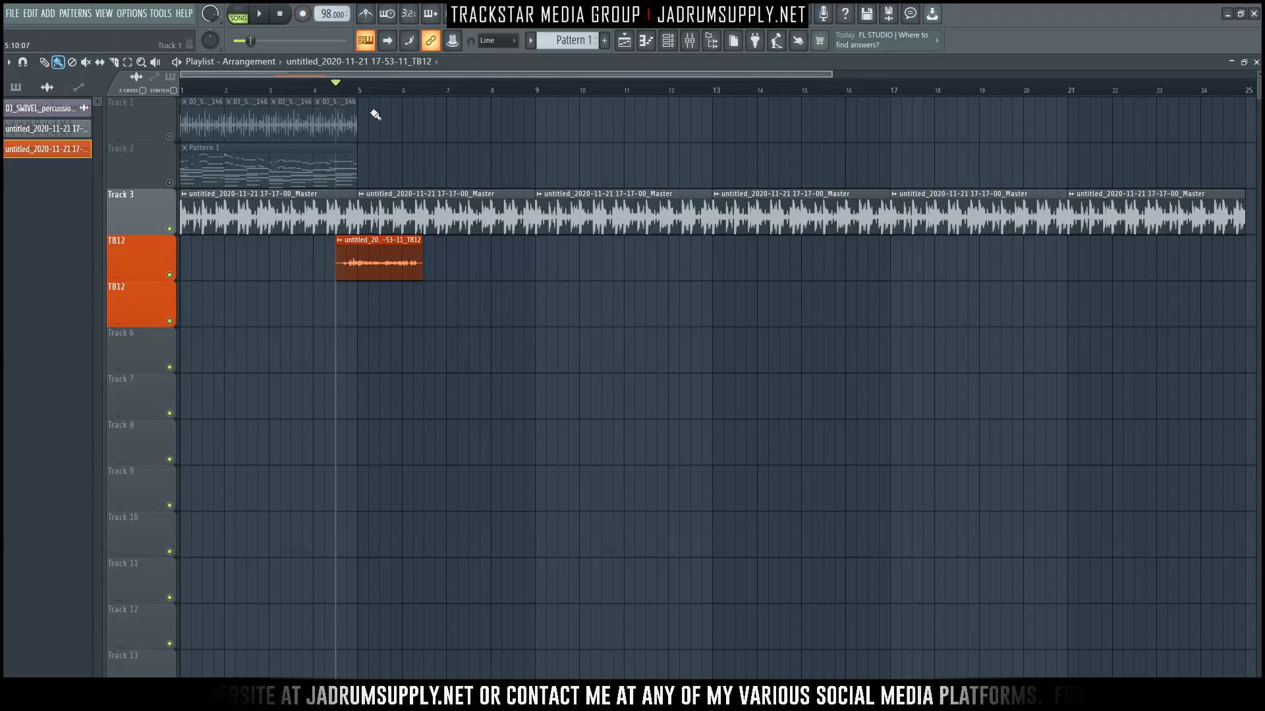
key("space")
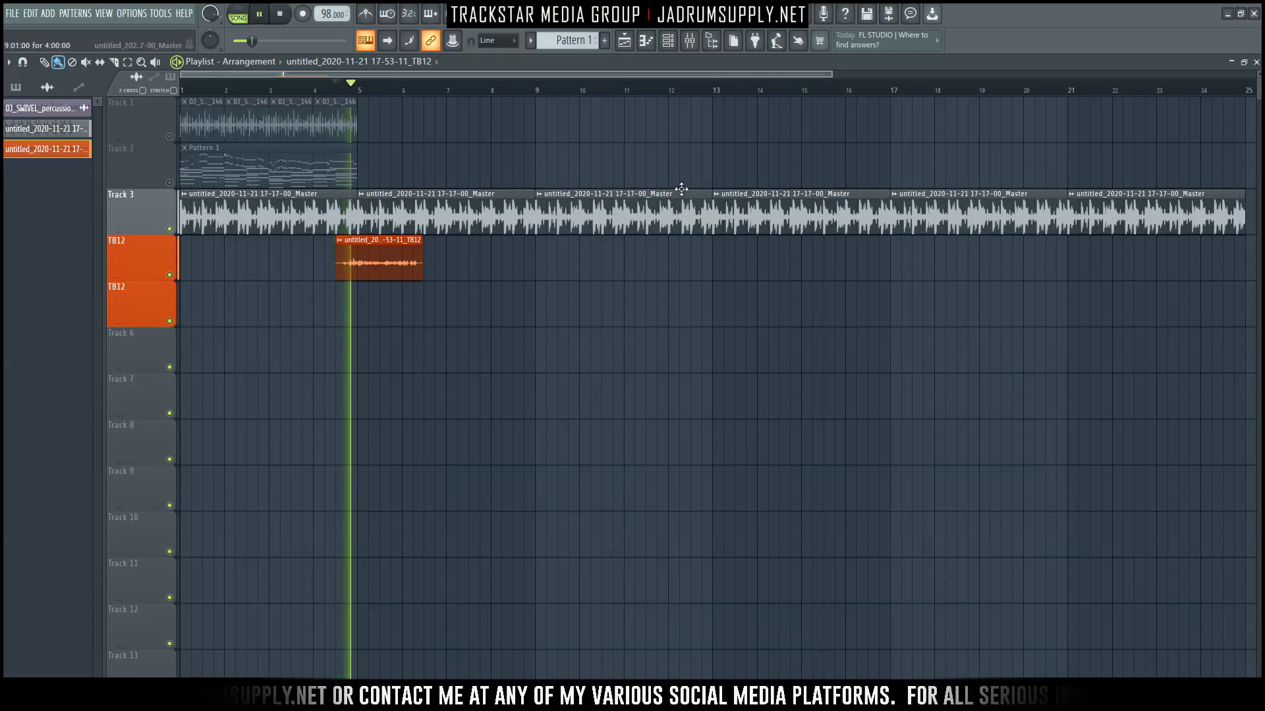
Step: Run the macro that switches smart disable for all plugins while the song plays
left_click(184, 13)
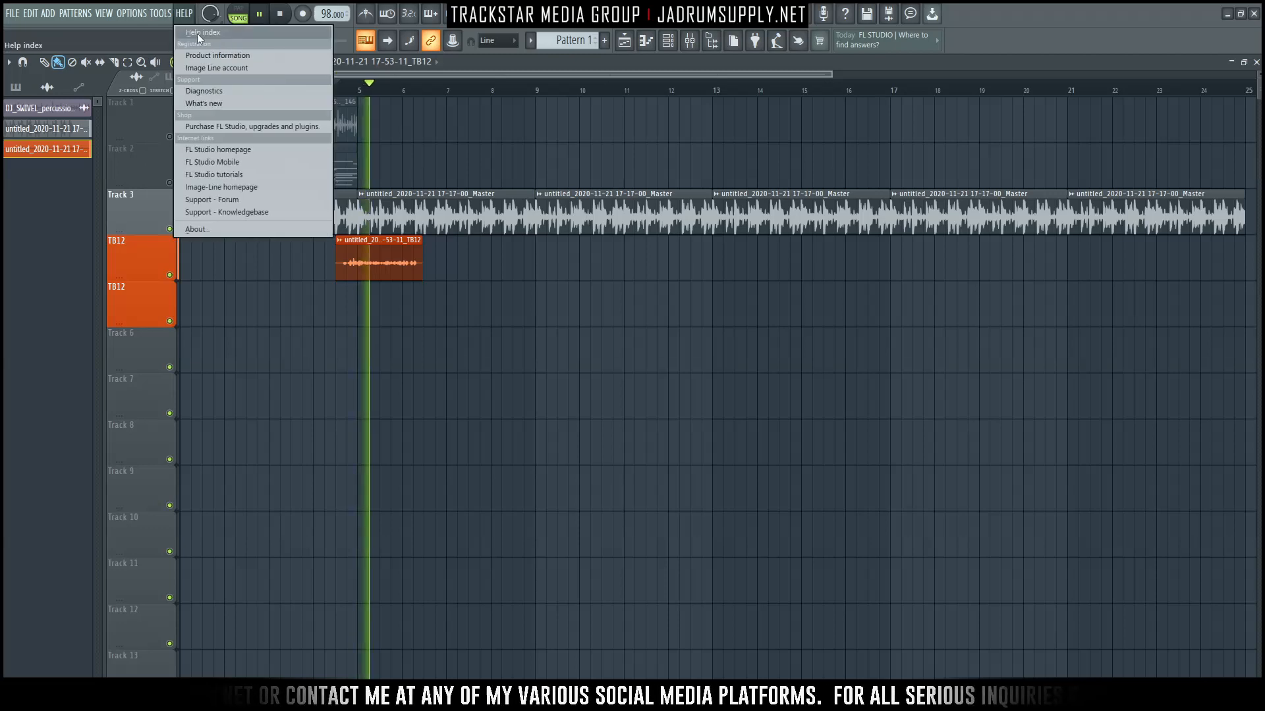
mouse_move(160, 13)
mouse_move(255, 61)
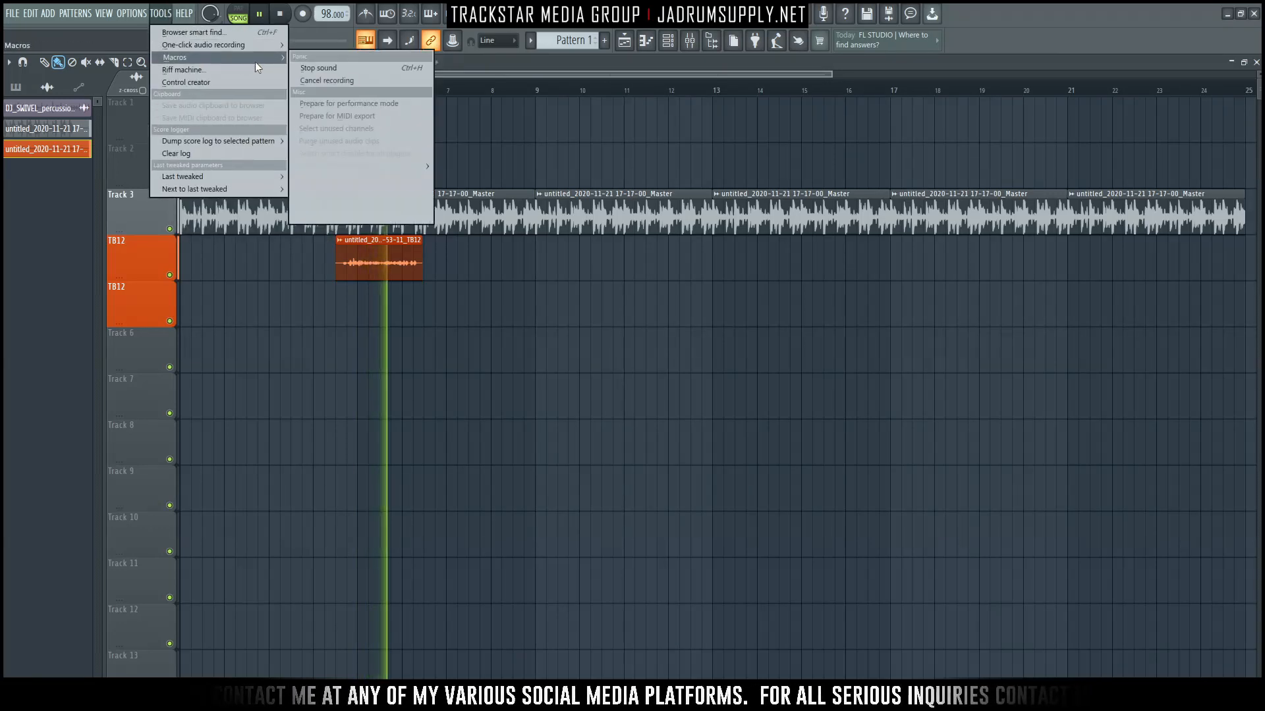
left_click(396, 155)
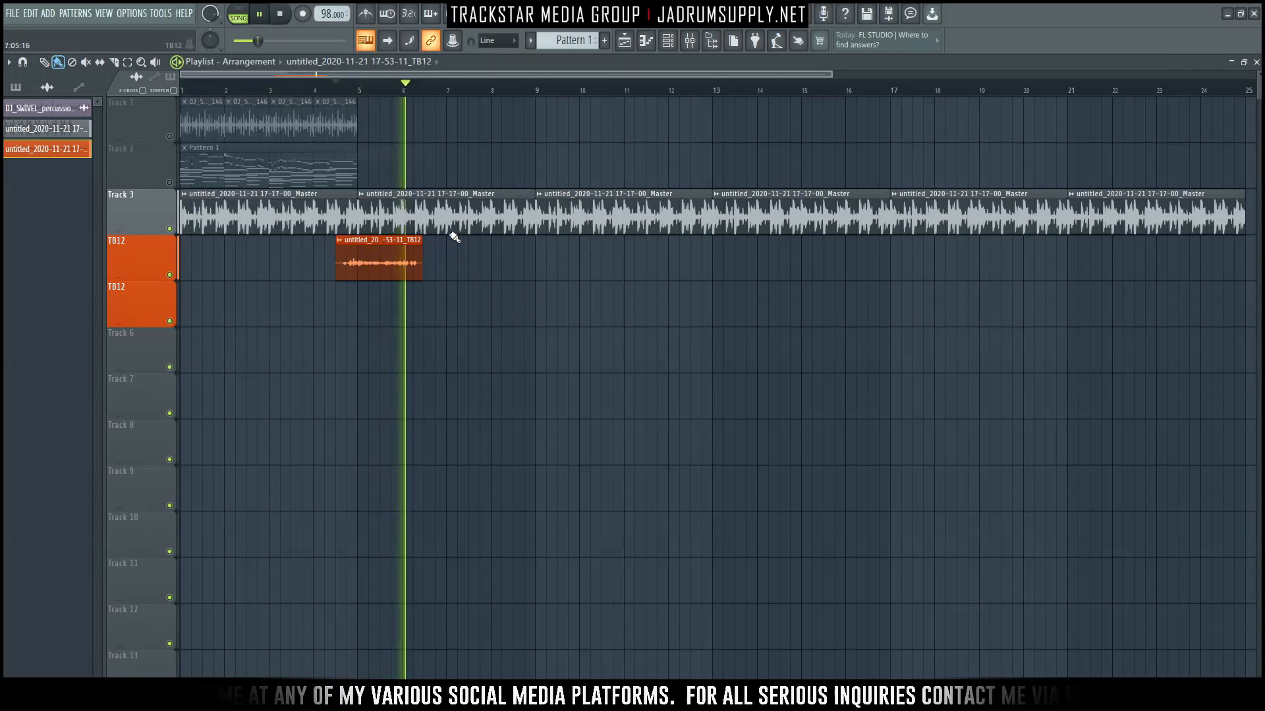
Step: Audition the first vocal take from about a third into bar 5, and trim the clip's end to just past bar 6
scroll(437, 155, "up", 4)
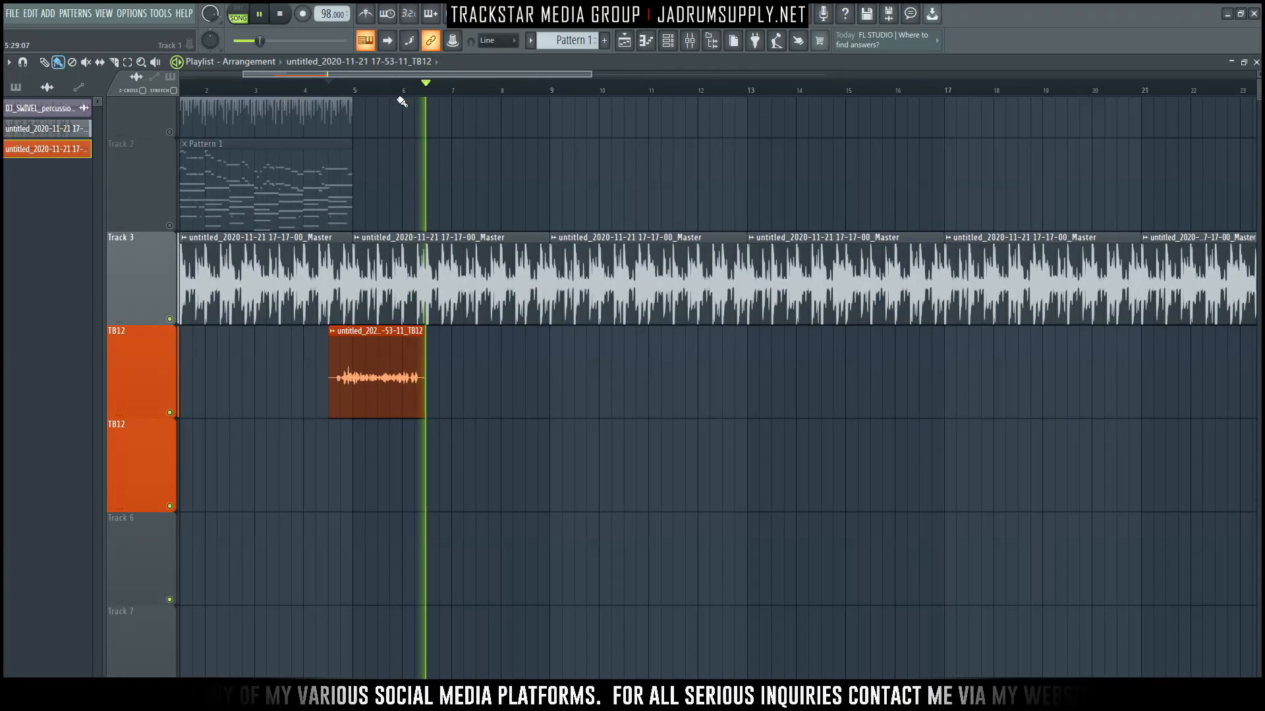
scroll(402, 101, "up", 4)
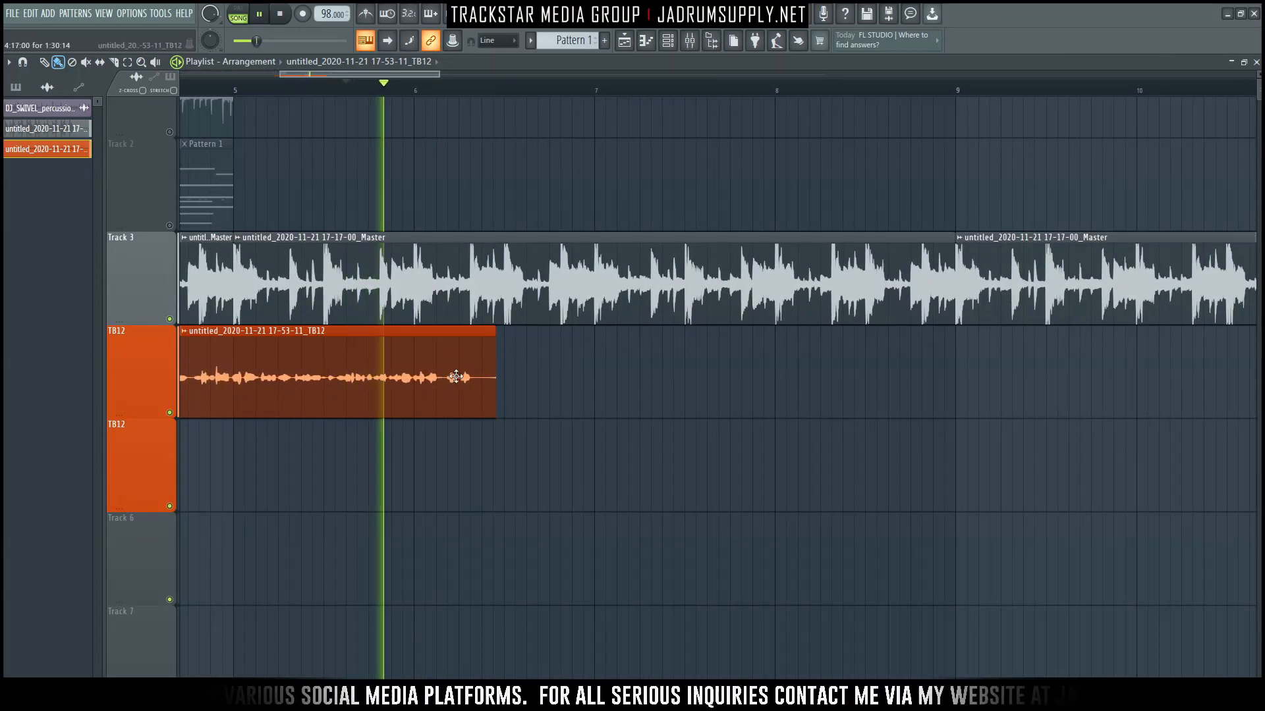
left_click(343, 91)
left_click(289, 90)
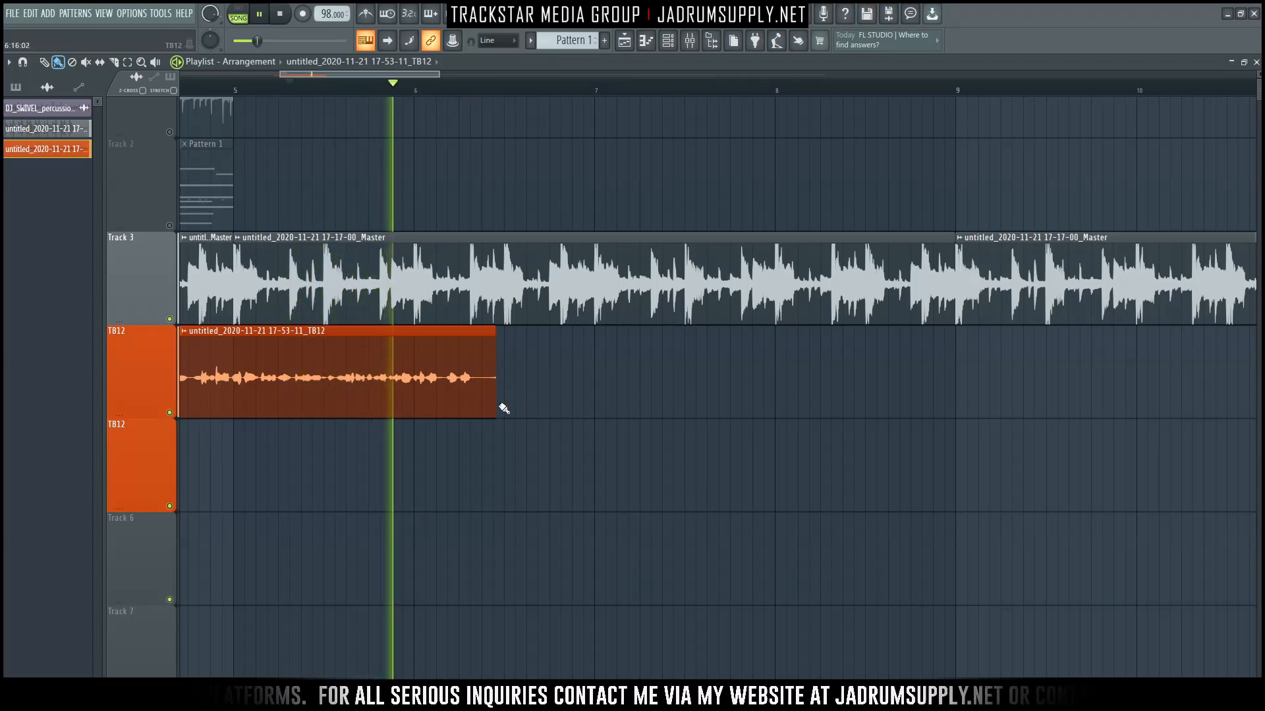
key("space")
key("space")
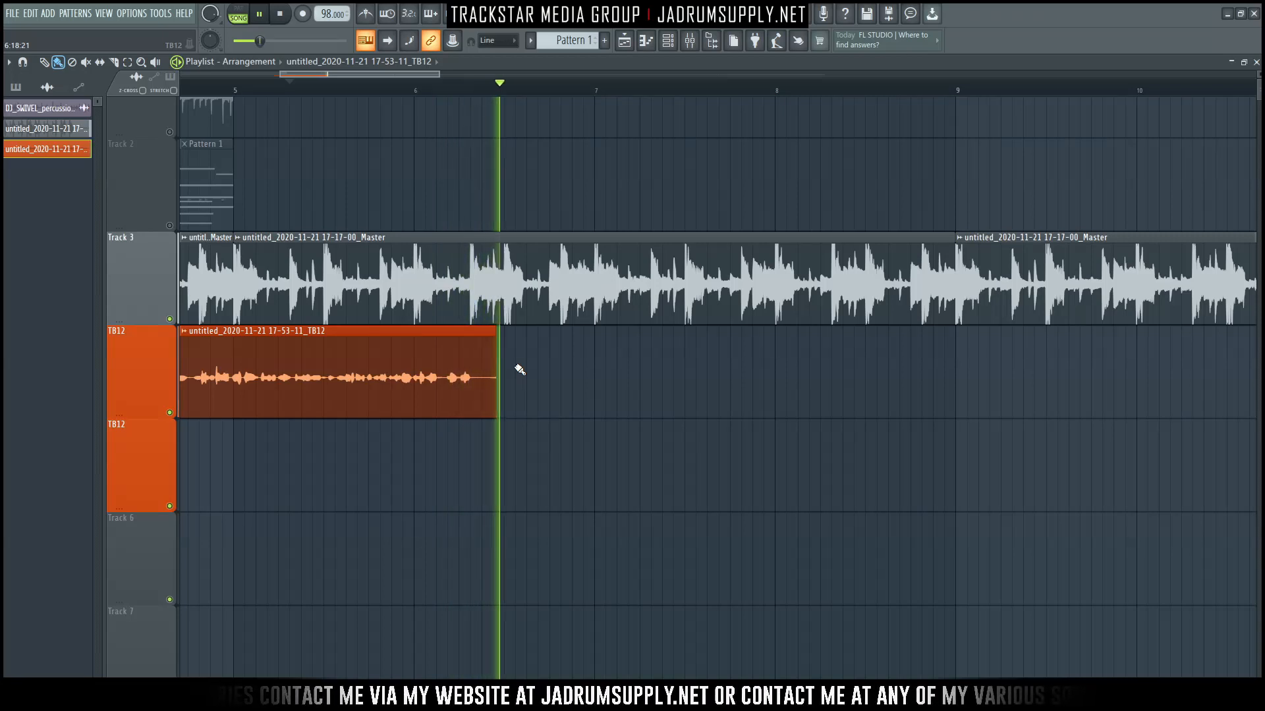
key("space")
key("space")
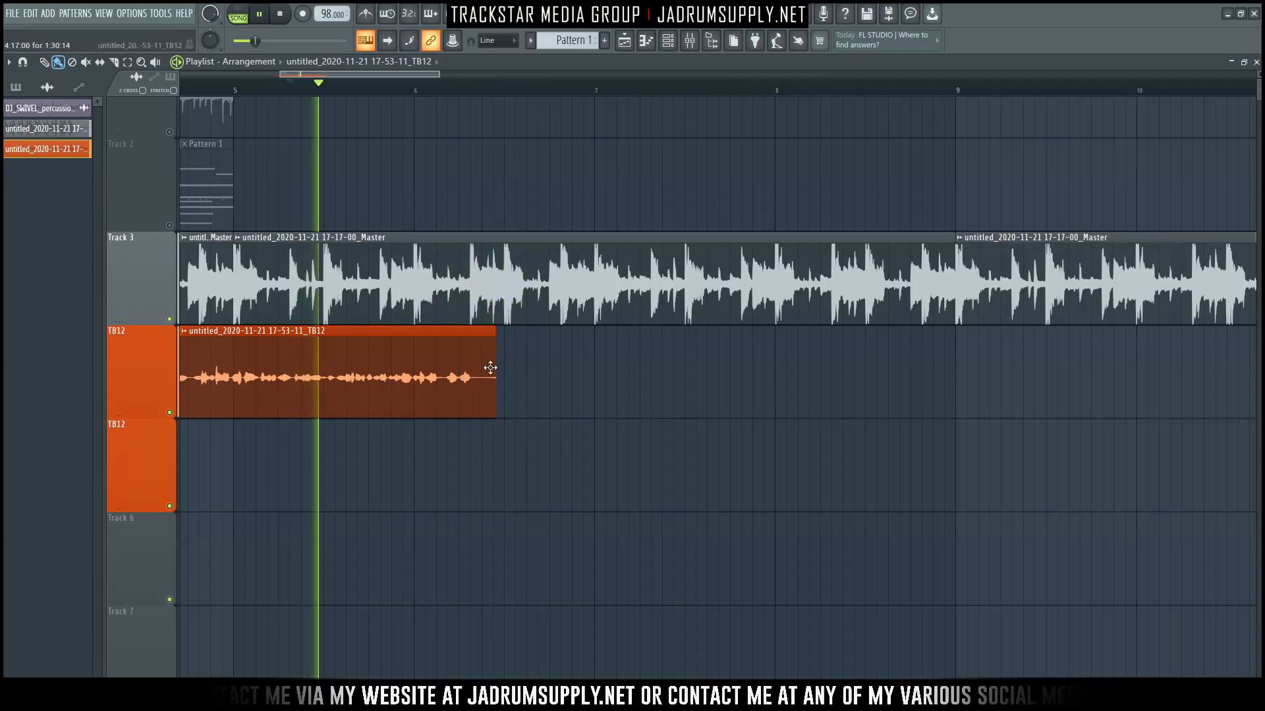
left_click_drag(490, 367, 438, 366)
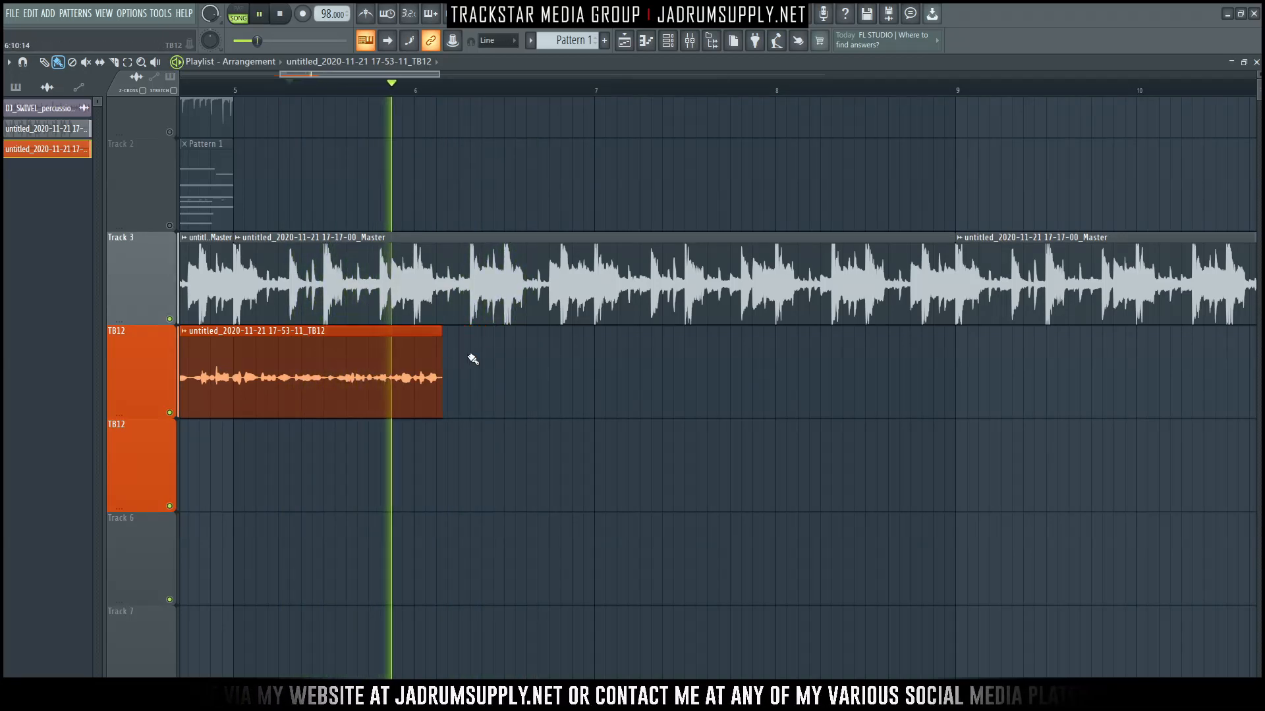
Step: Play the trimmed vocal take back repeatedly from bar 5 to rehearse the next line
key("space")
key("space")
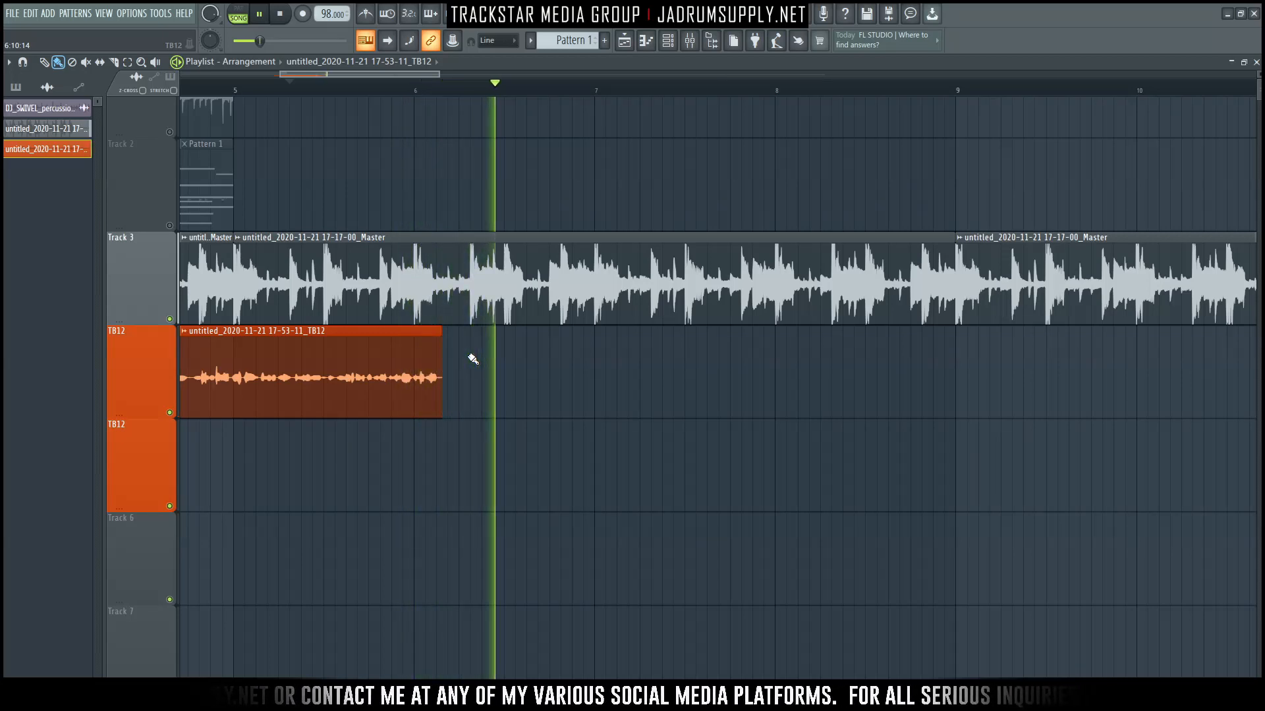
key("space")
key("space")
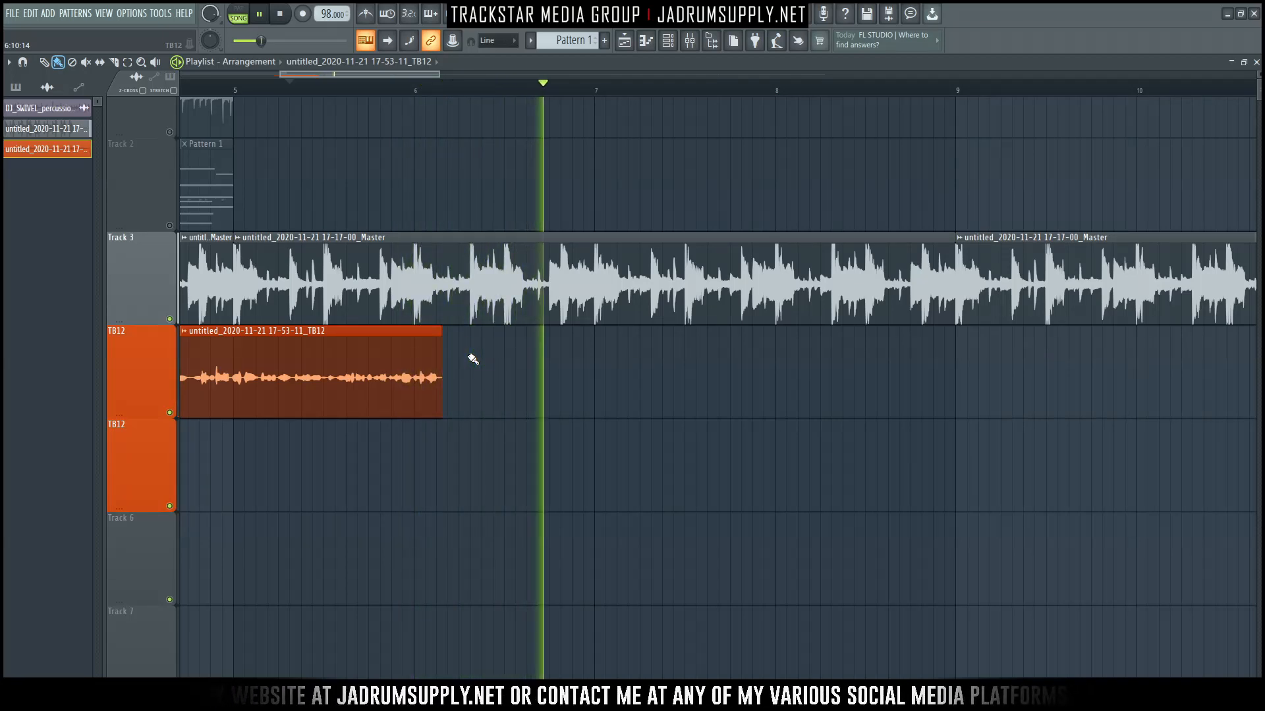
key("space")
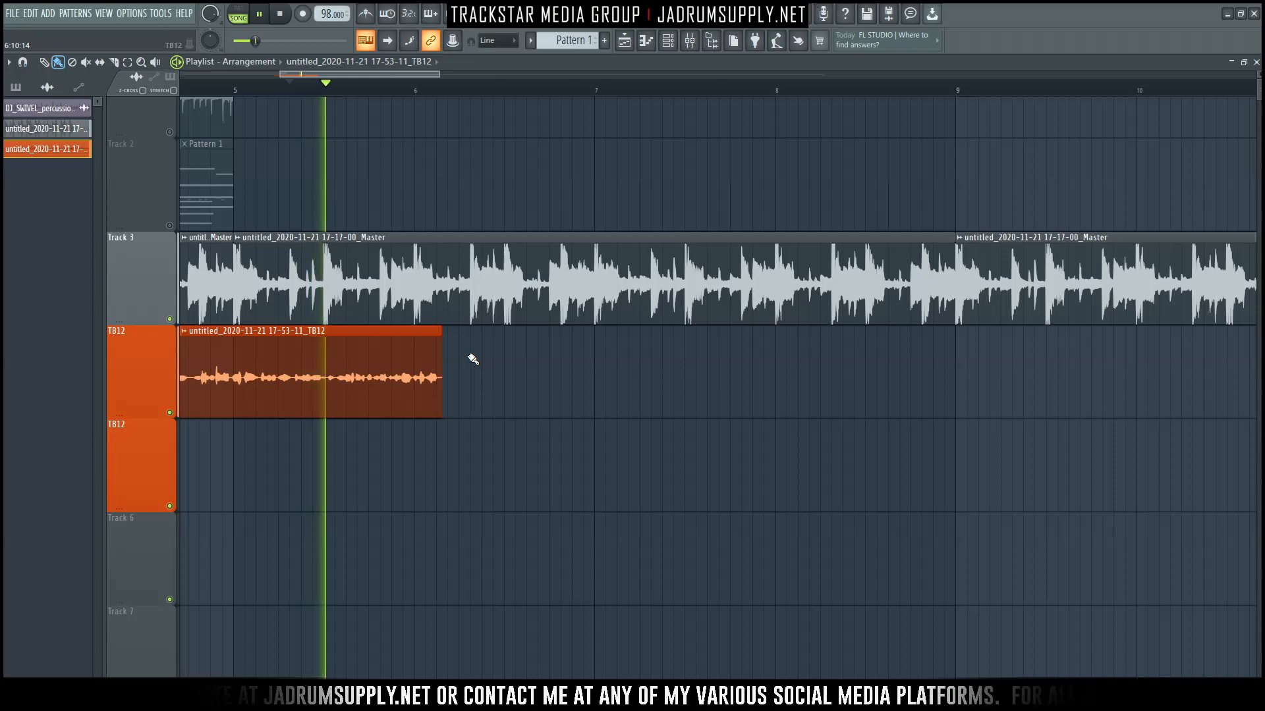
Step: Enable recording, discard a first attempt, and record the second vocal line just past bar 6, trimming the clip to the vocal part
key("r")
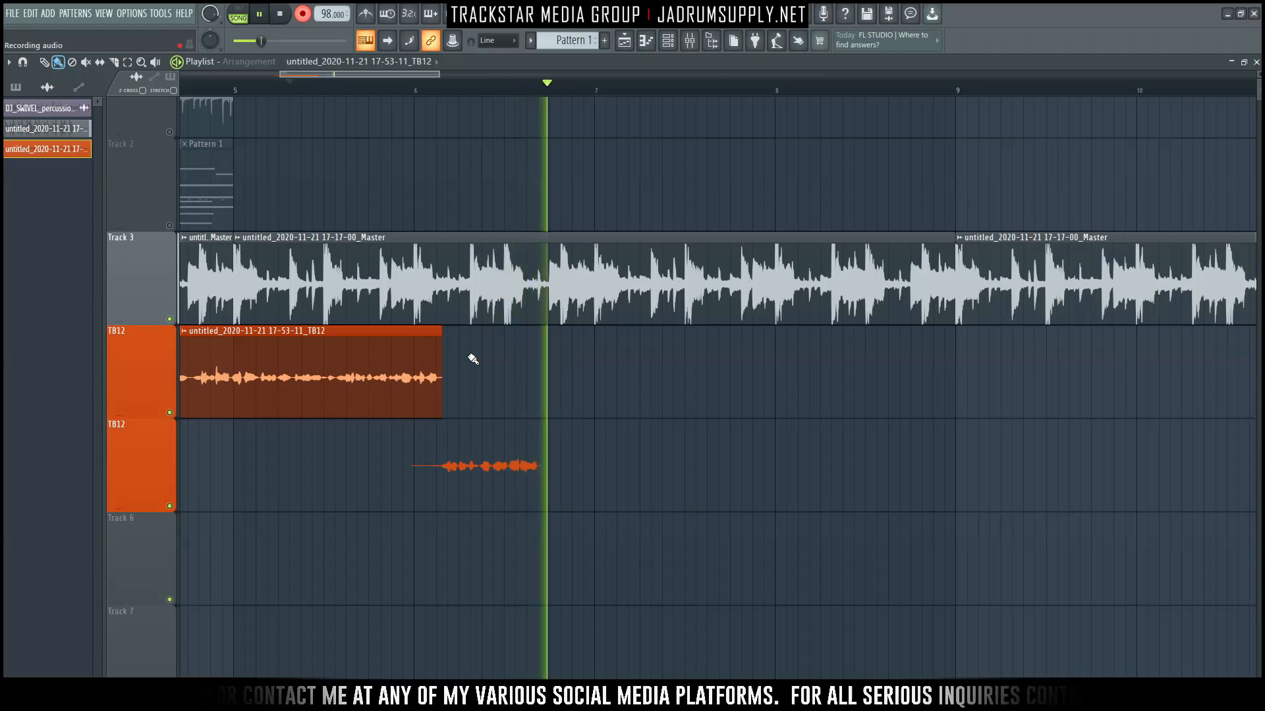
key("space")
key("ctrl+z")
key("Return")
key("space")
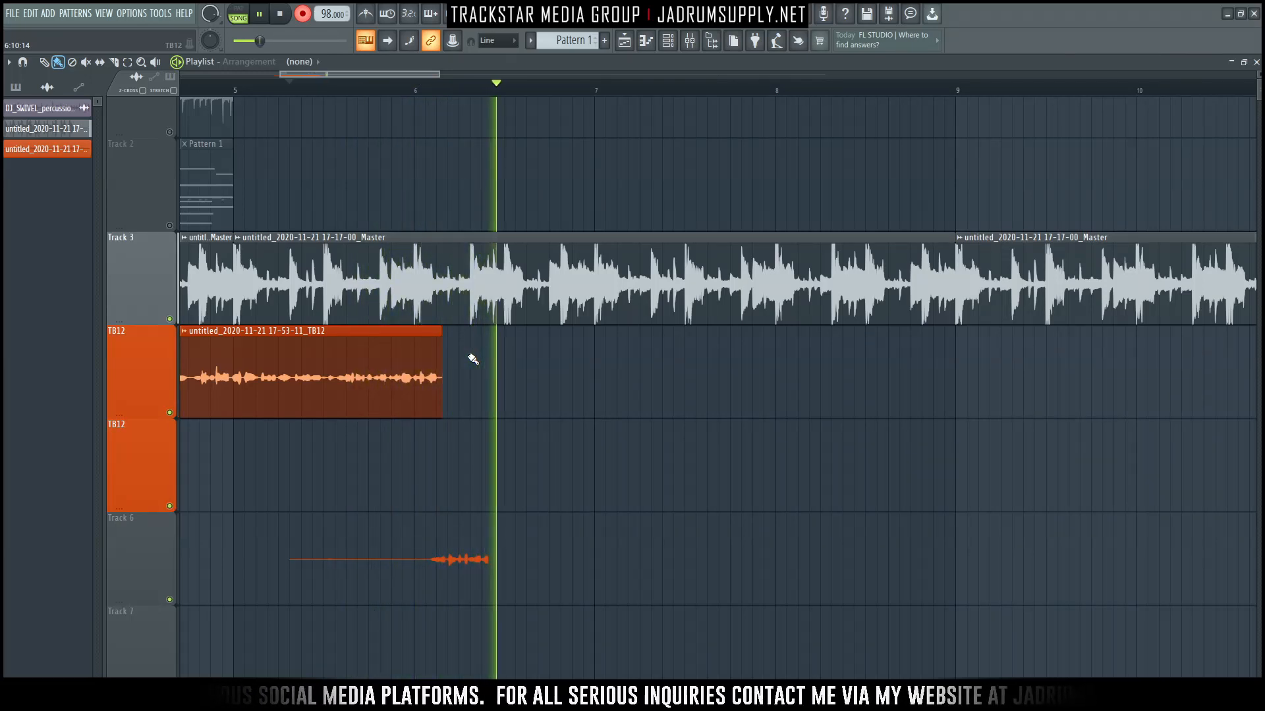
key("space")
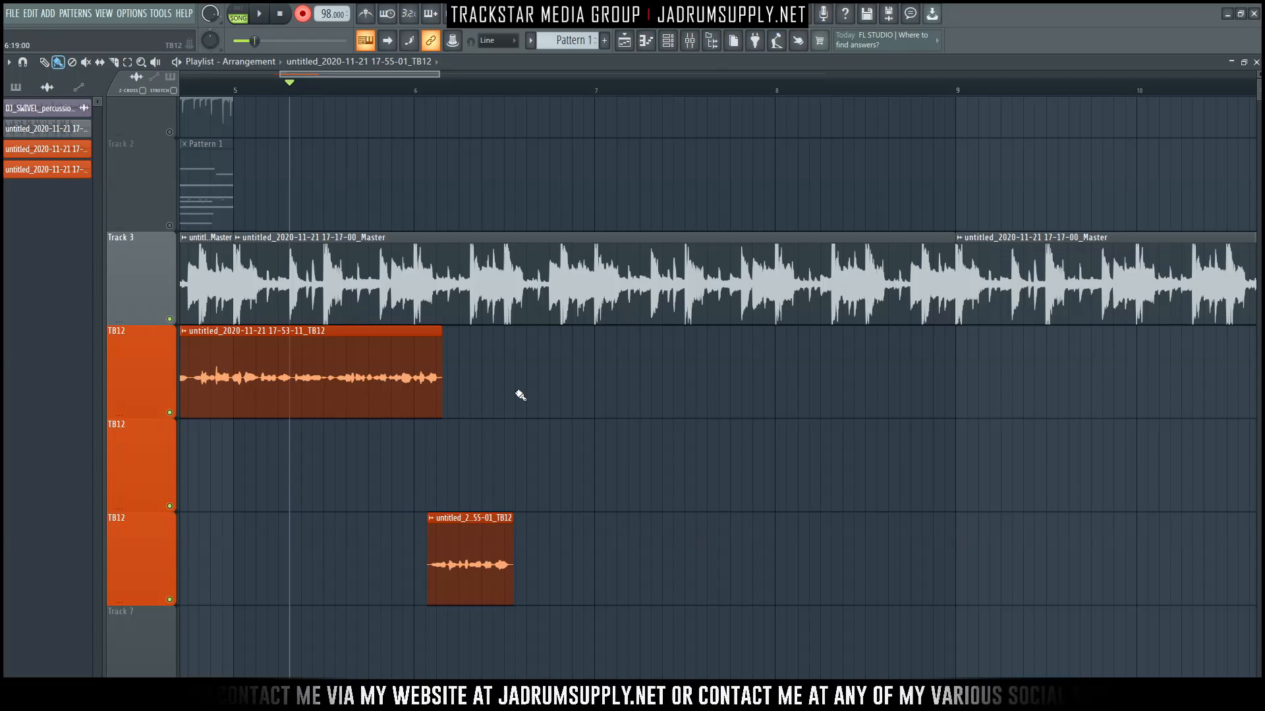
Step: Check the second take's channel settings, and move the clip up to the second TB12 playlist track
double_click(476, 530)
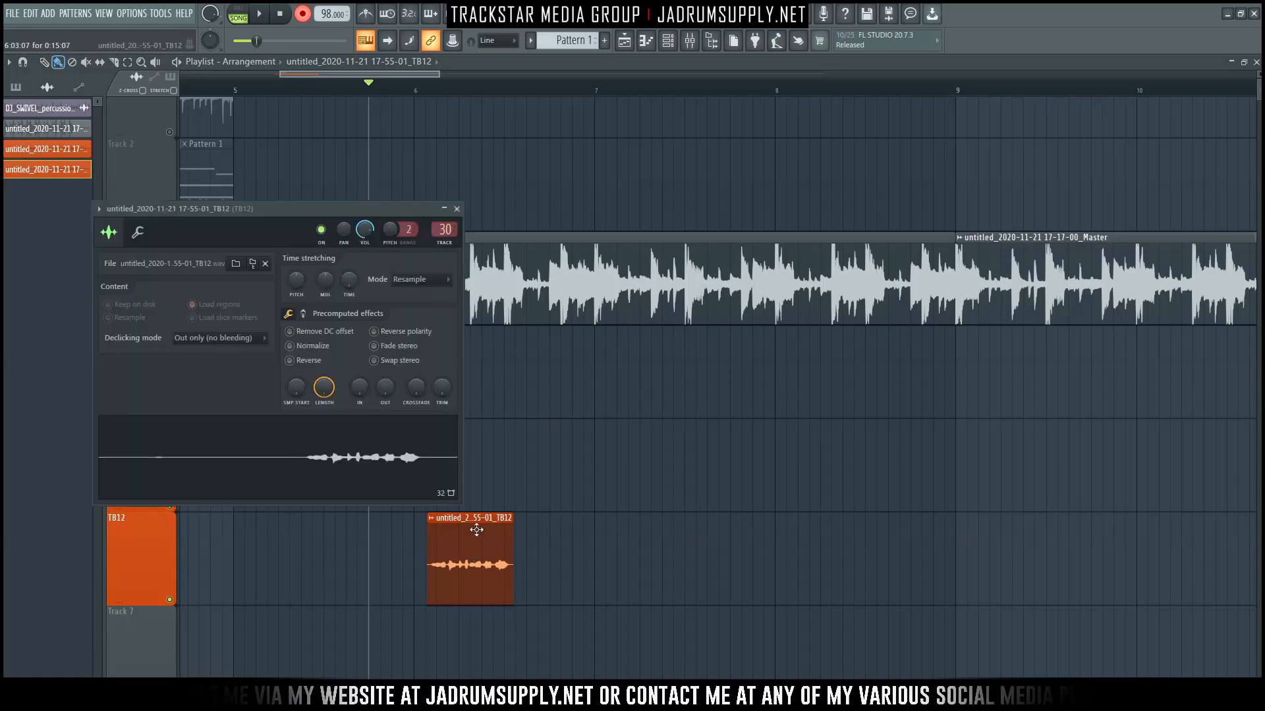
left_click(456, 209)
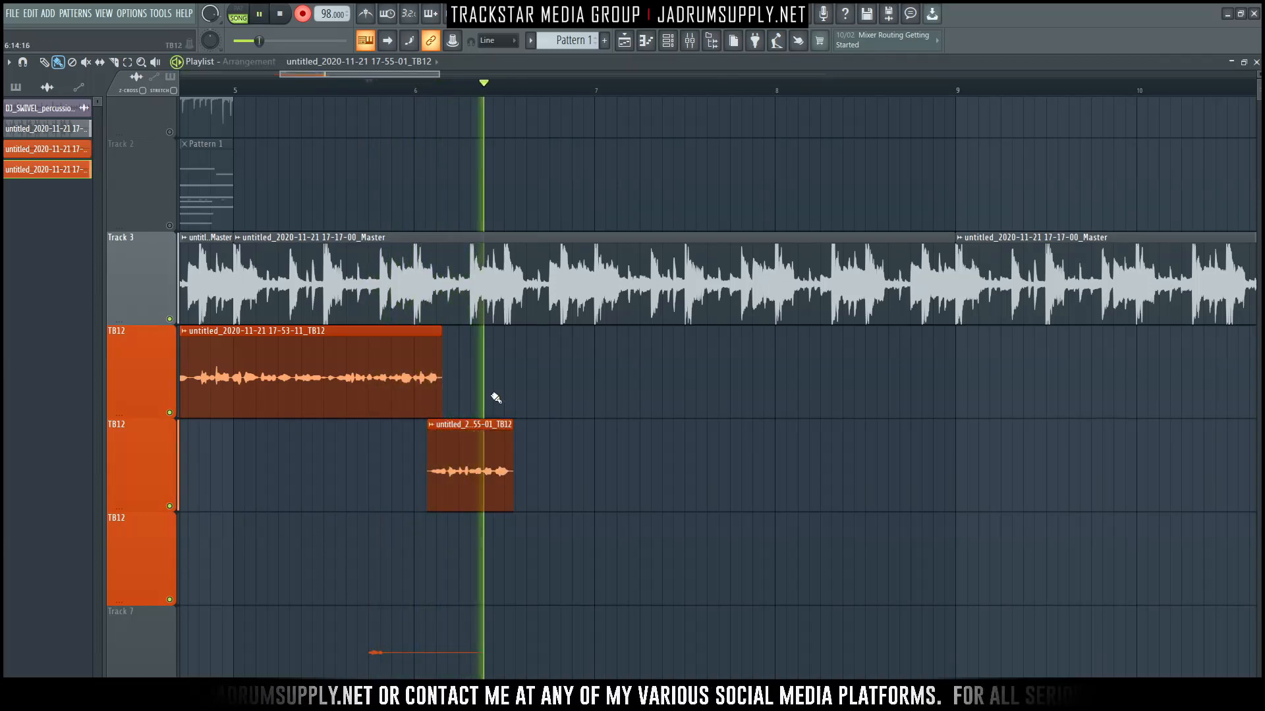
Step: Try recording the third vocal line from about three quarters into bar 5, deleting the first attempt and repeating it
key("space")
key("space")
key("ctrl+z")
key("Return")
key("ctrl+z")
key("Return")
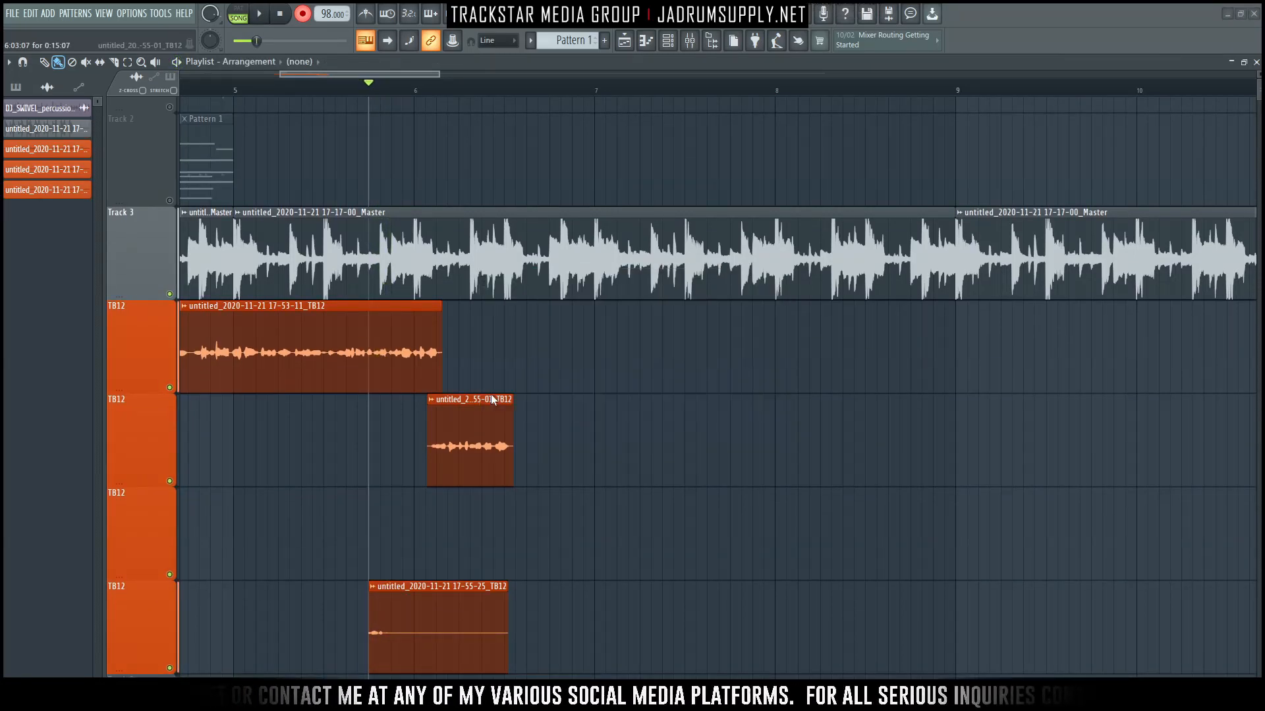
key("space")
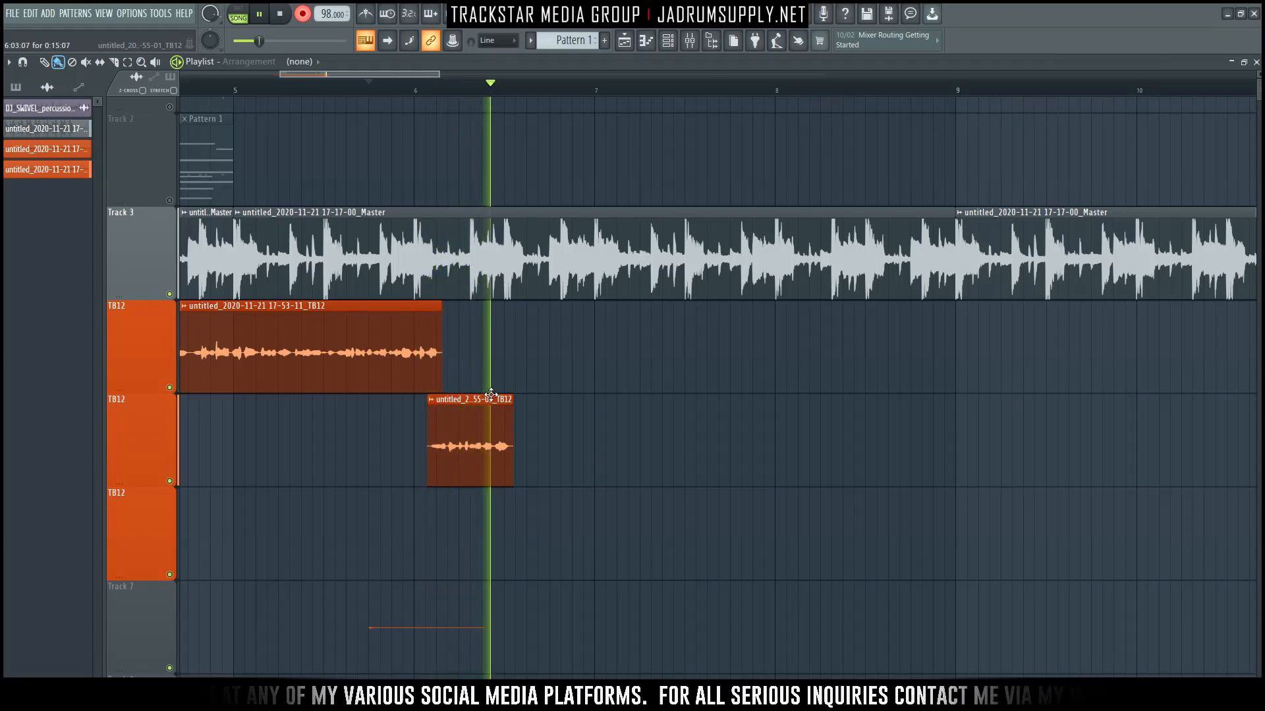
key("space")
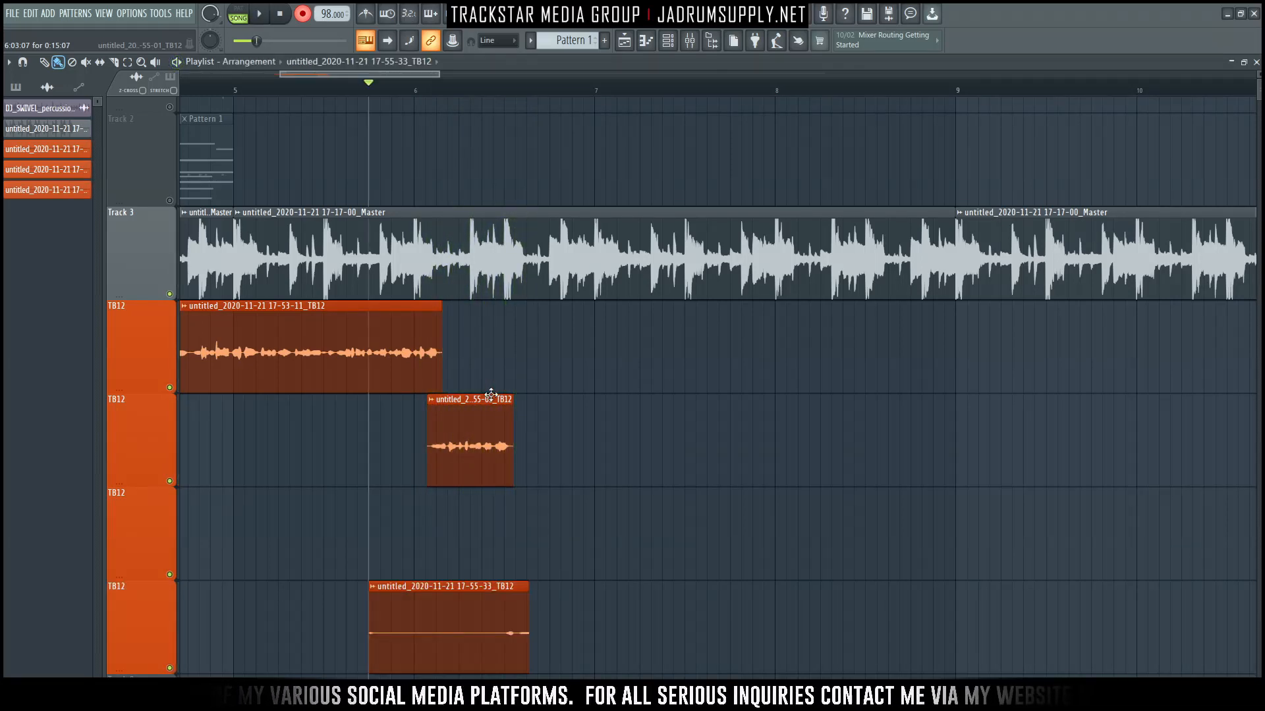
Step: Delete the last take and record the third vocal line again on the third TB12 playlist track
key("ctrl+z")
key("Return")
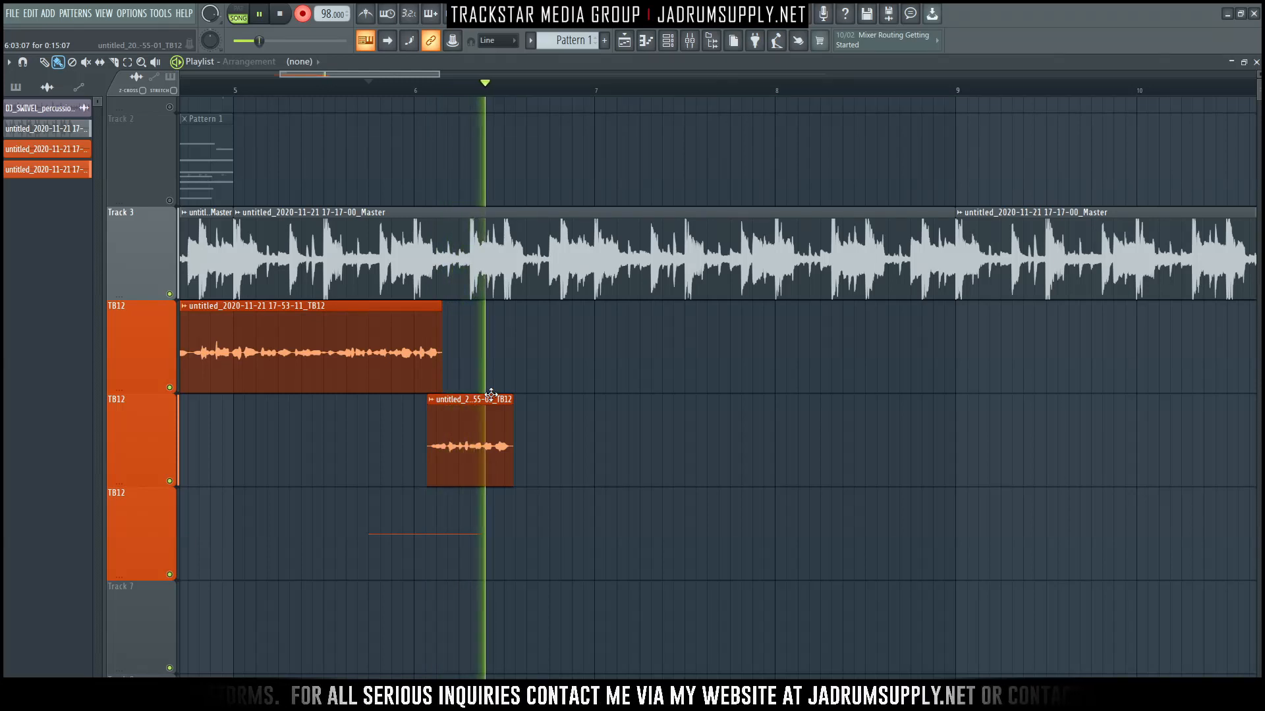
key("space")
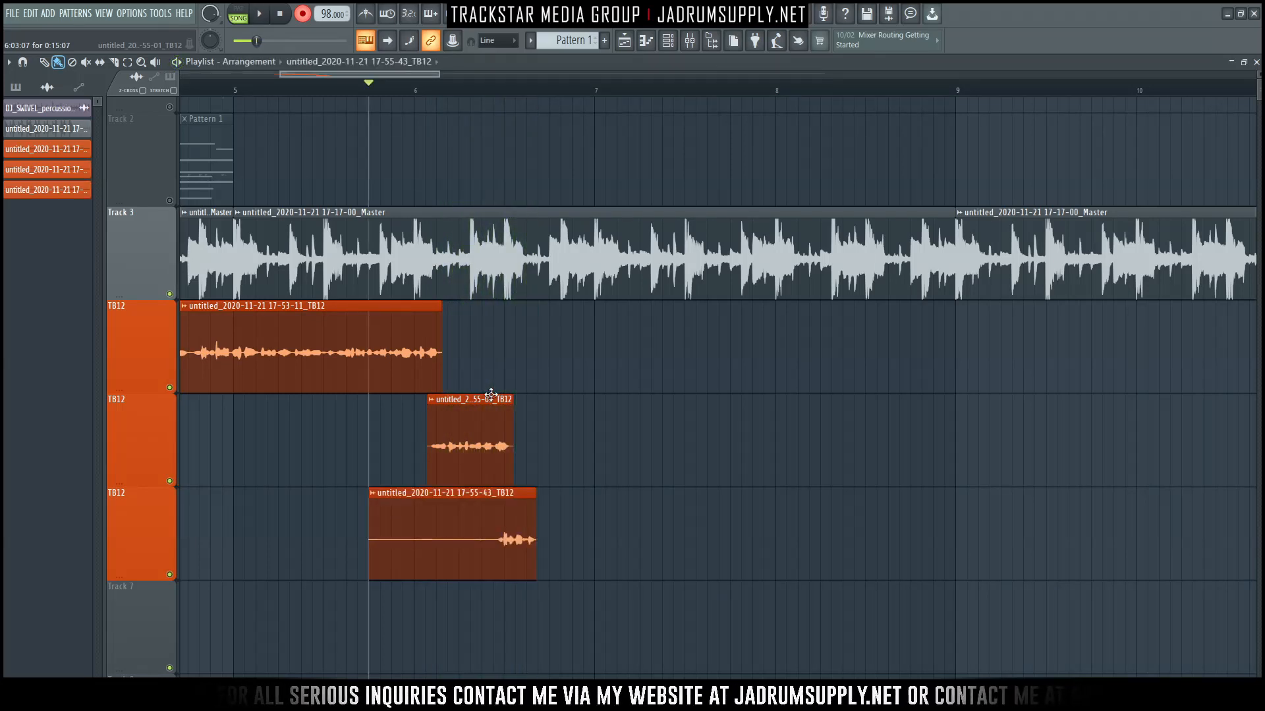
Step: Discard the newest take and record the third vocal line once more from about three quarters into bar 5
key("ctrl+z")
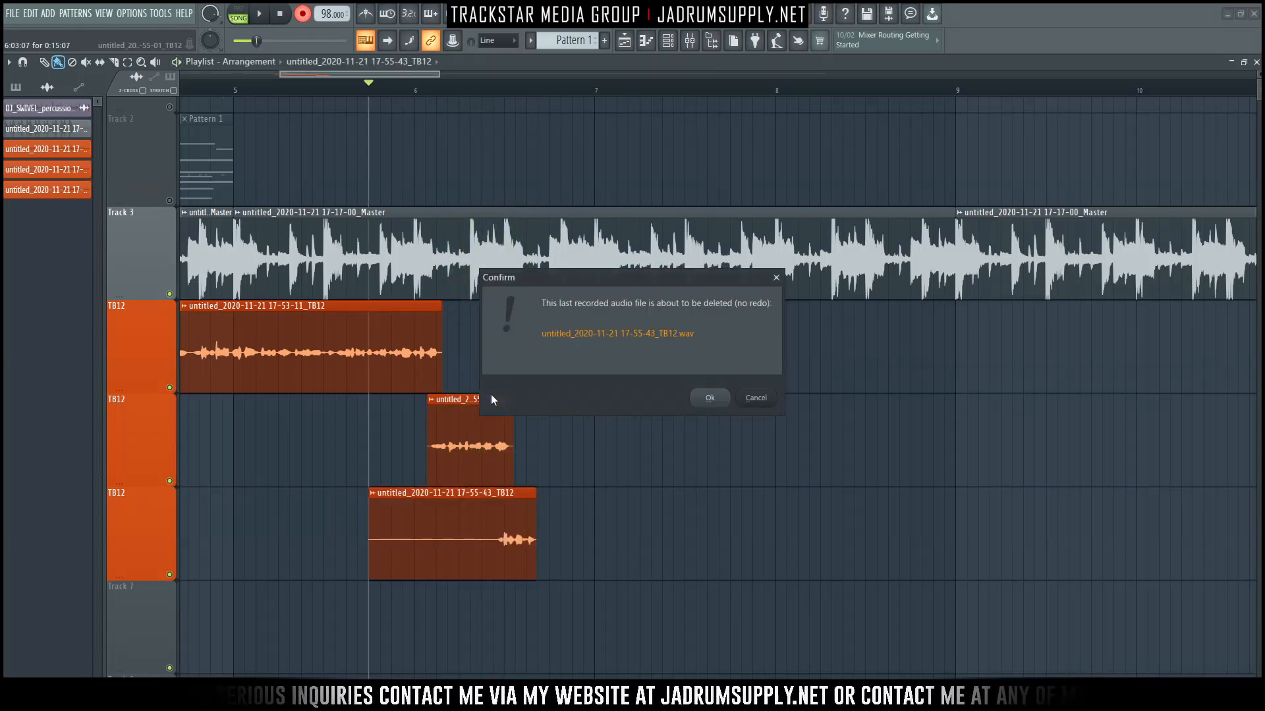
key("Return")
key("space")
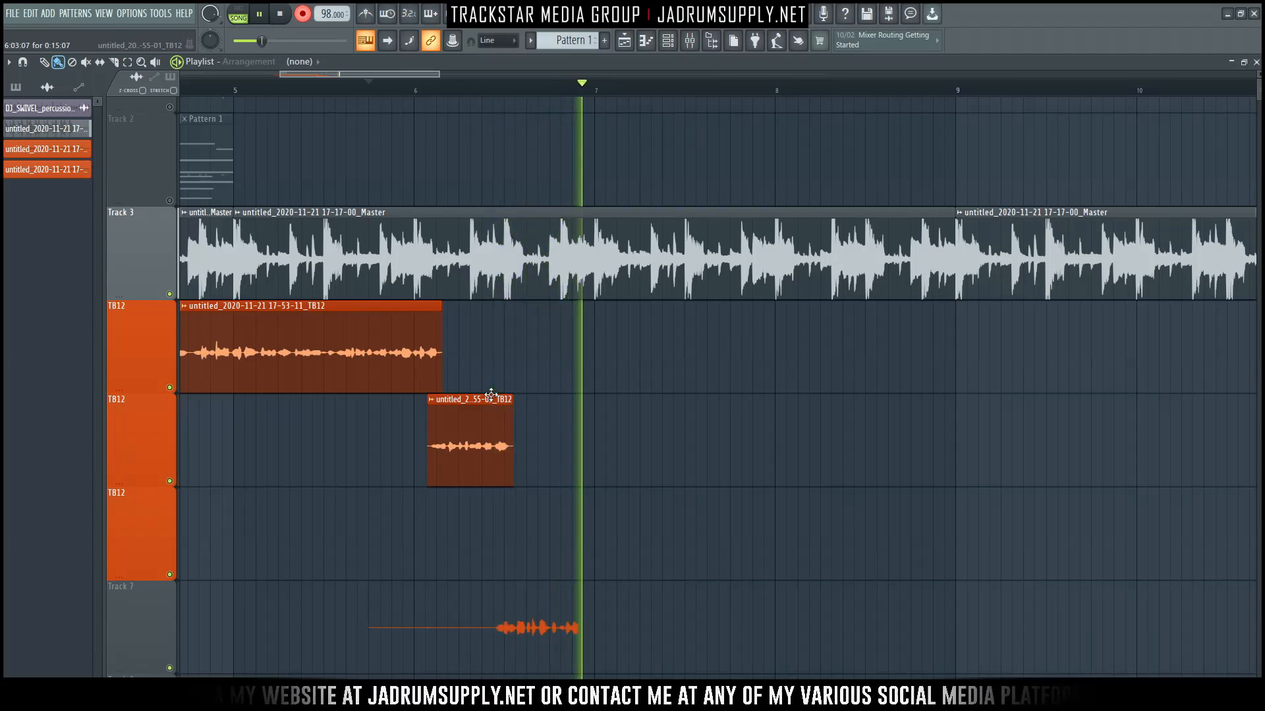
key("space")
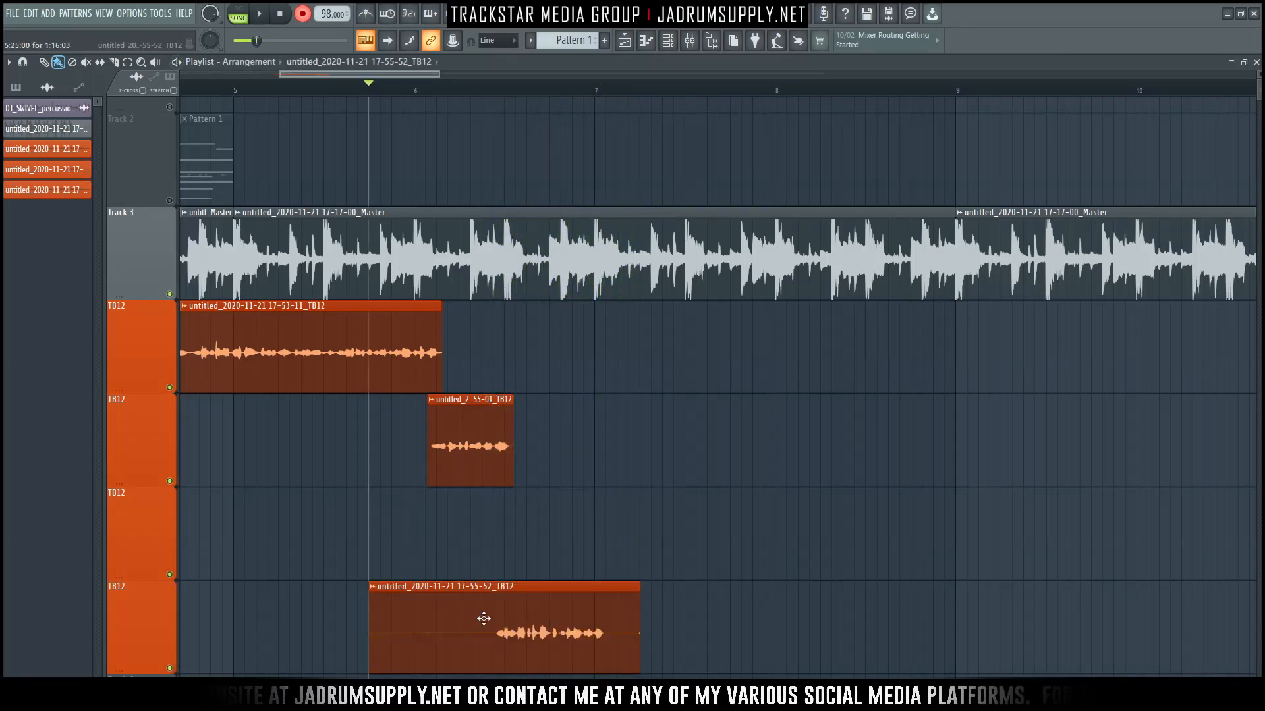
Step: Move the new take straight up to the third TB12 playlist track, check its channel settings, and trim both clip ends around the vocal
left_click_drag(530, 516, 531, 483)
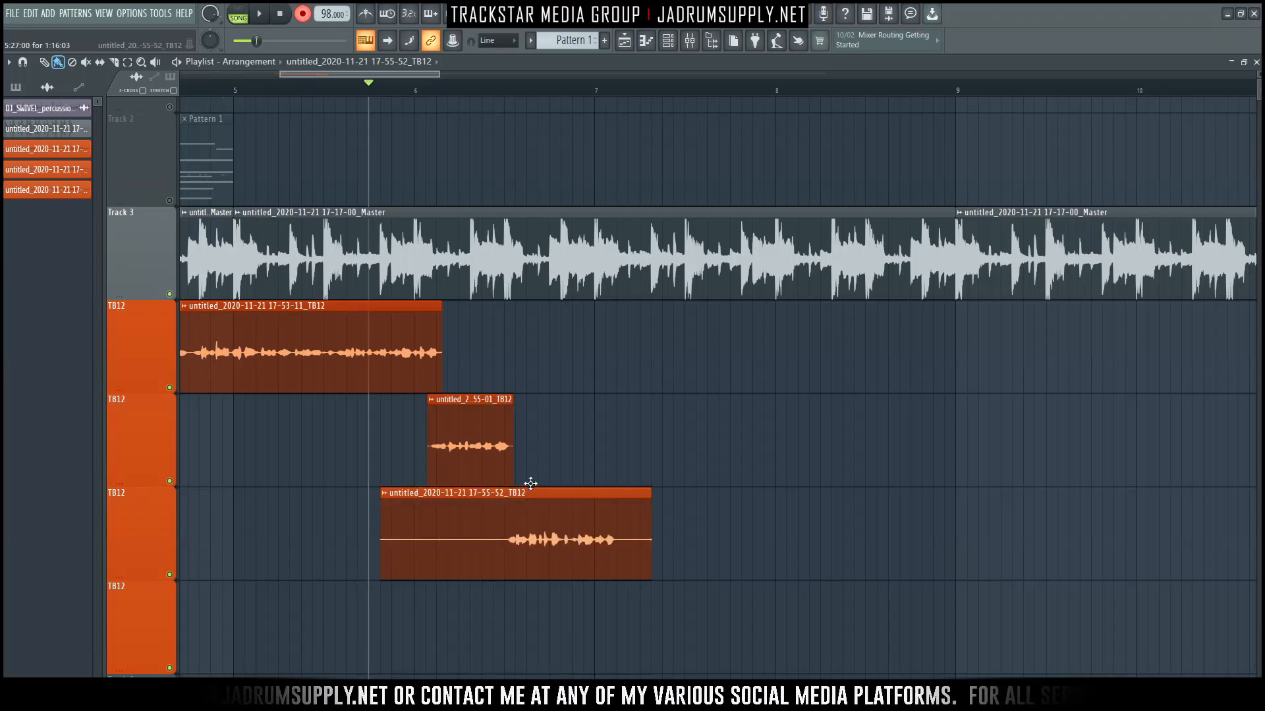
left_click_drag(519, 566, 513, 591)
left_click_drag(521, 509, 513, 567)
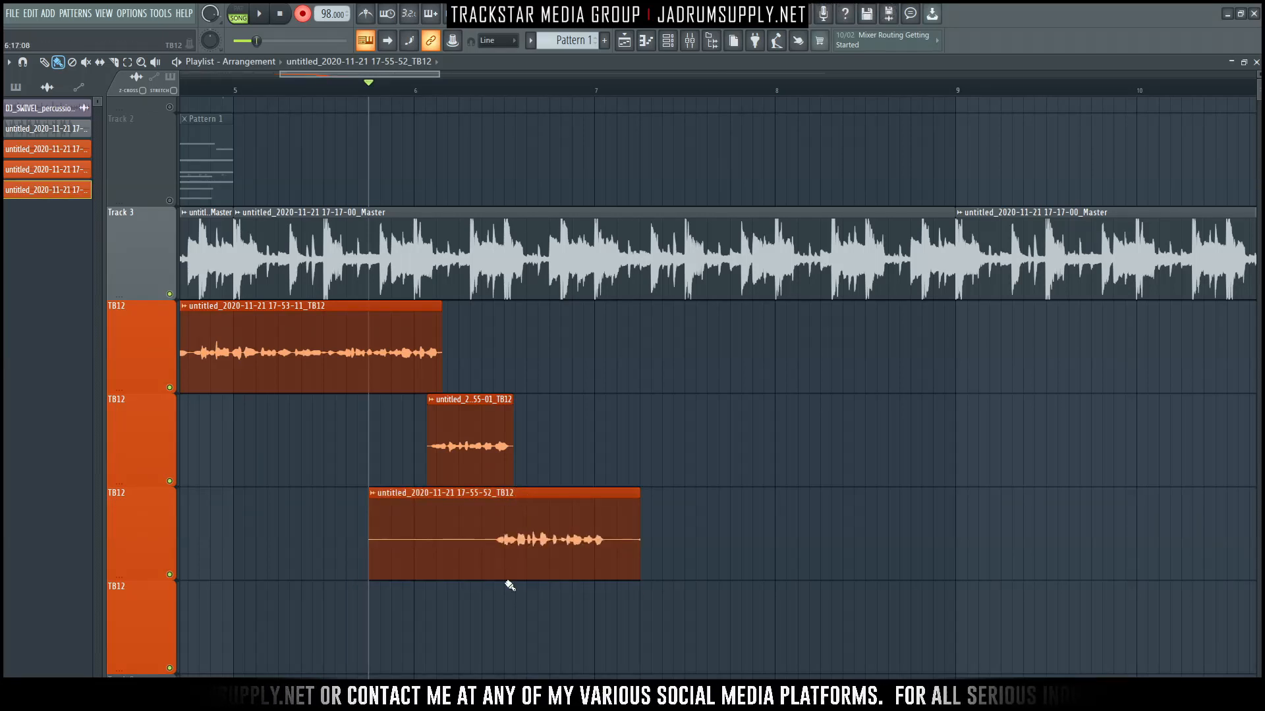
double_click(505, 552)
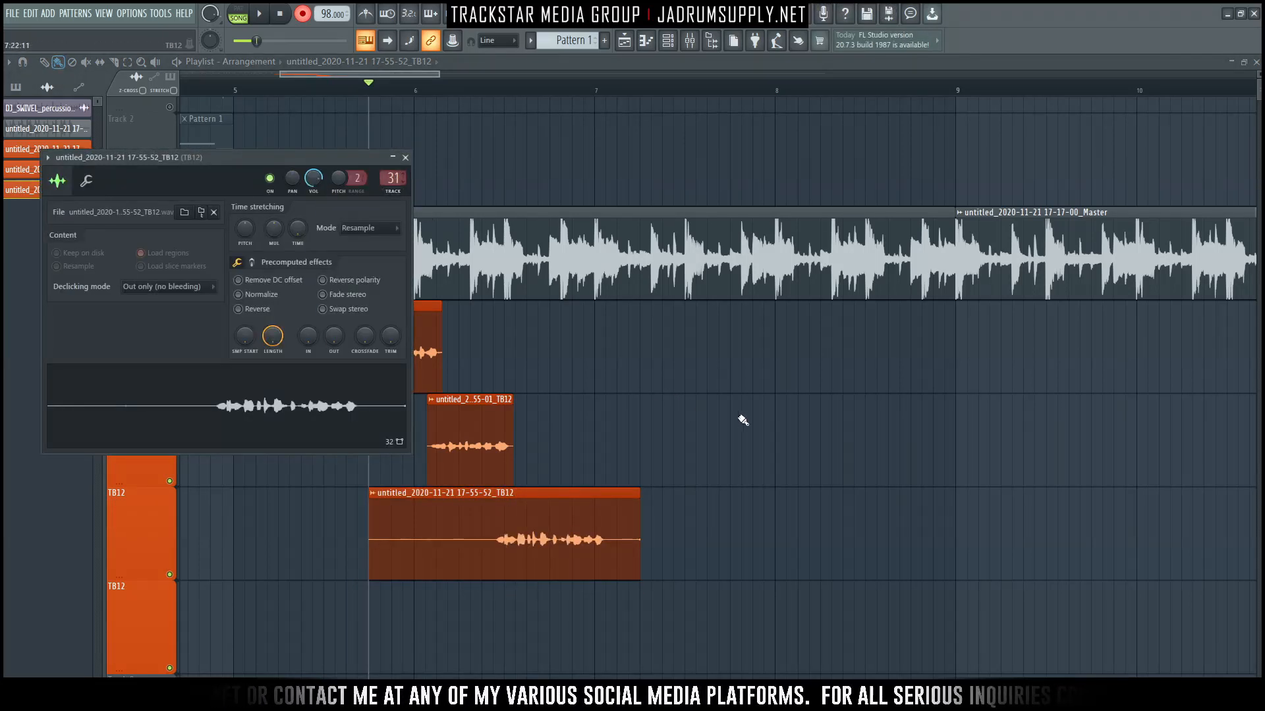
key("Escape")
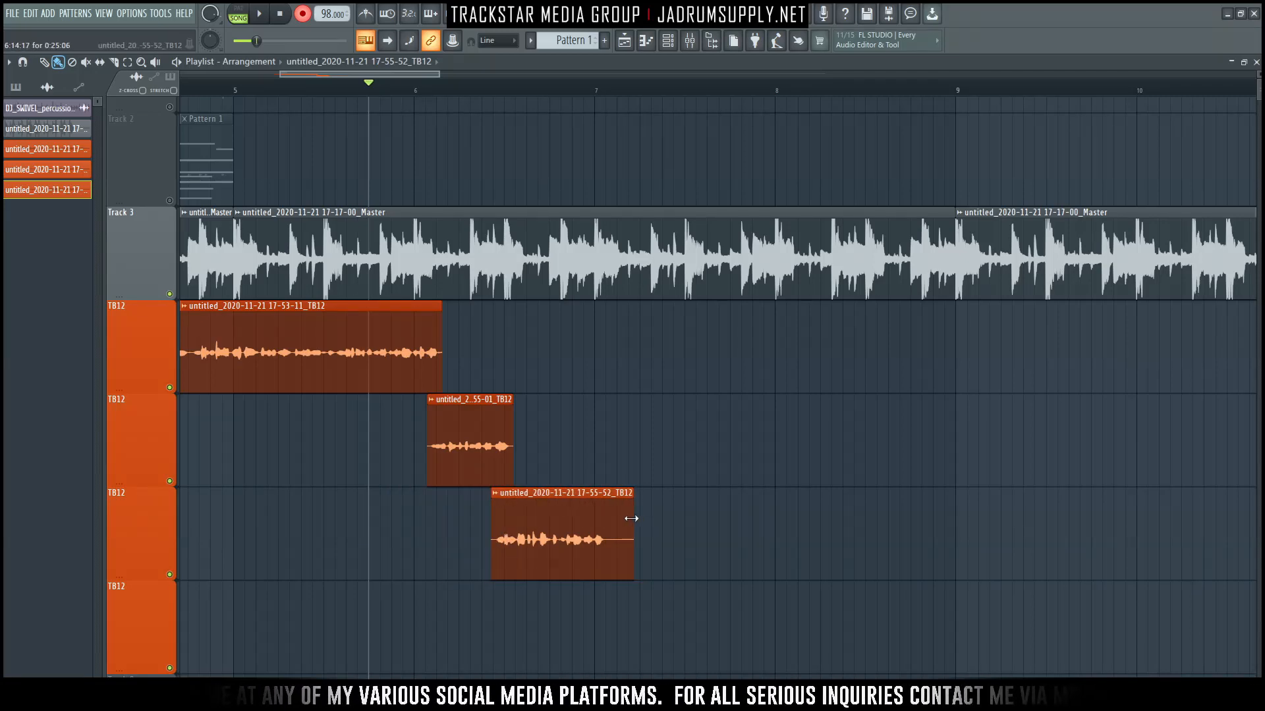
Step: Discard the accidental recording, turn recording off, and play the layered vocals from about halfway through bar 4
right_click(748, 513, "ctrl")
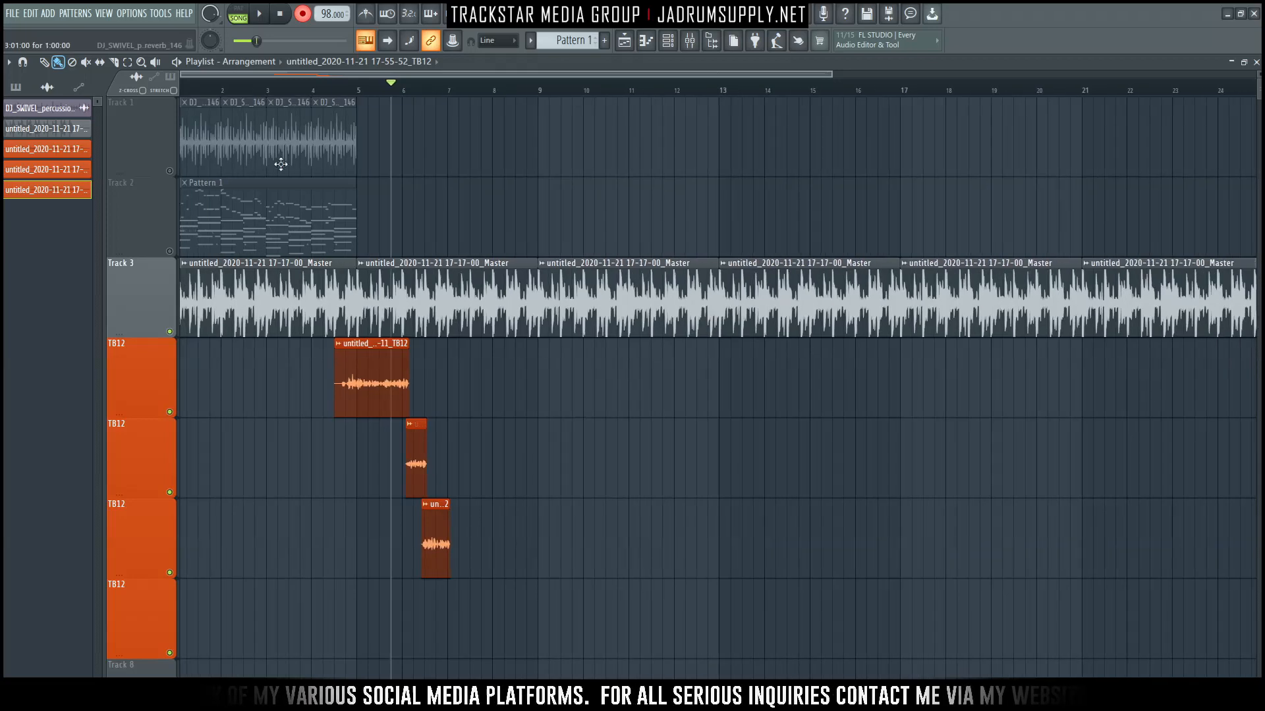
left_click(339, 88)
key("space")
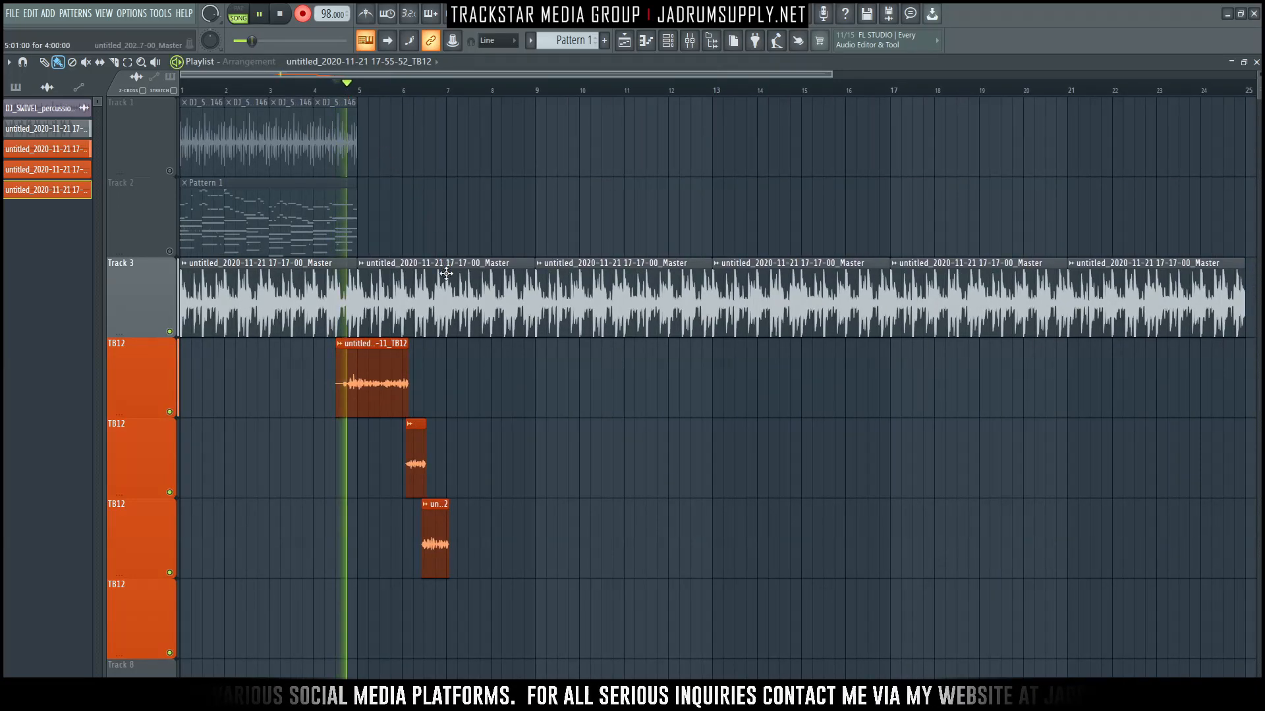
scroll(445, 258, "down", 4)
key("ctrl+z")
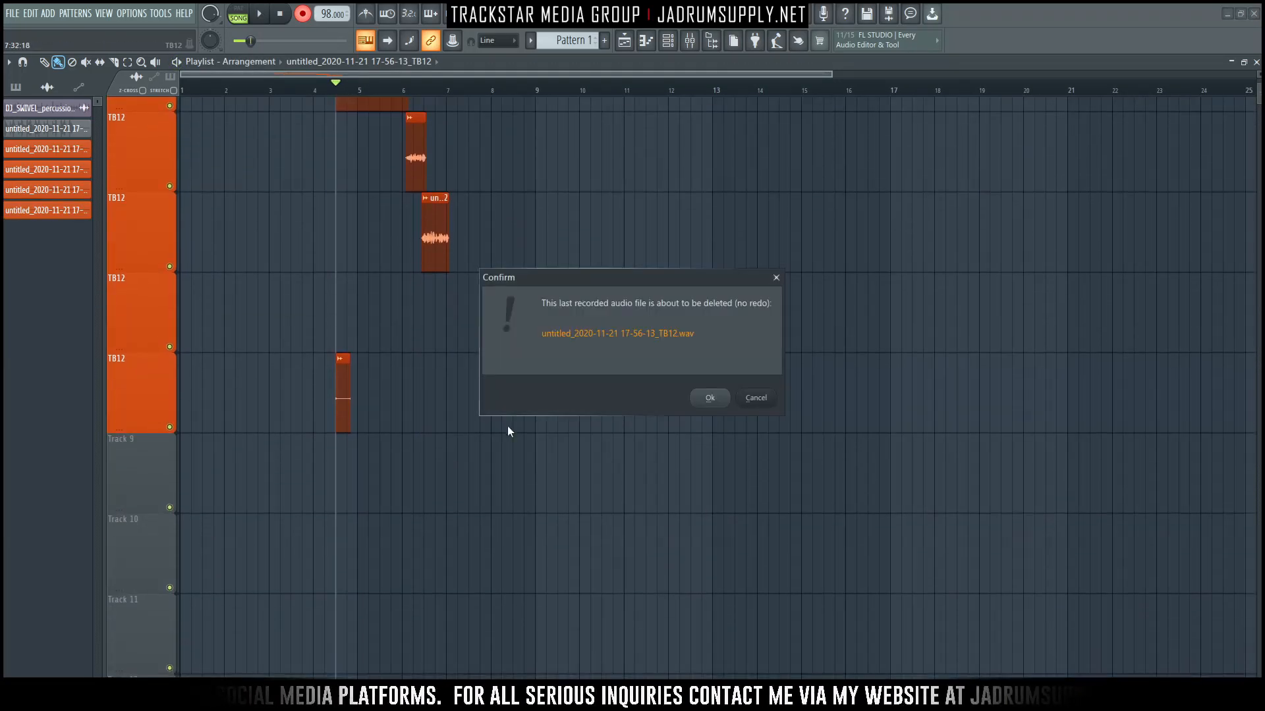
key("Return")
scroll(460, 186, "up", 4)
key("space")
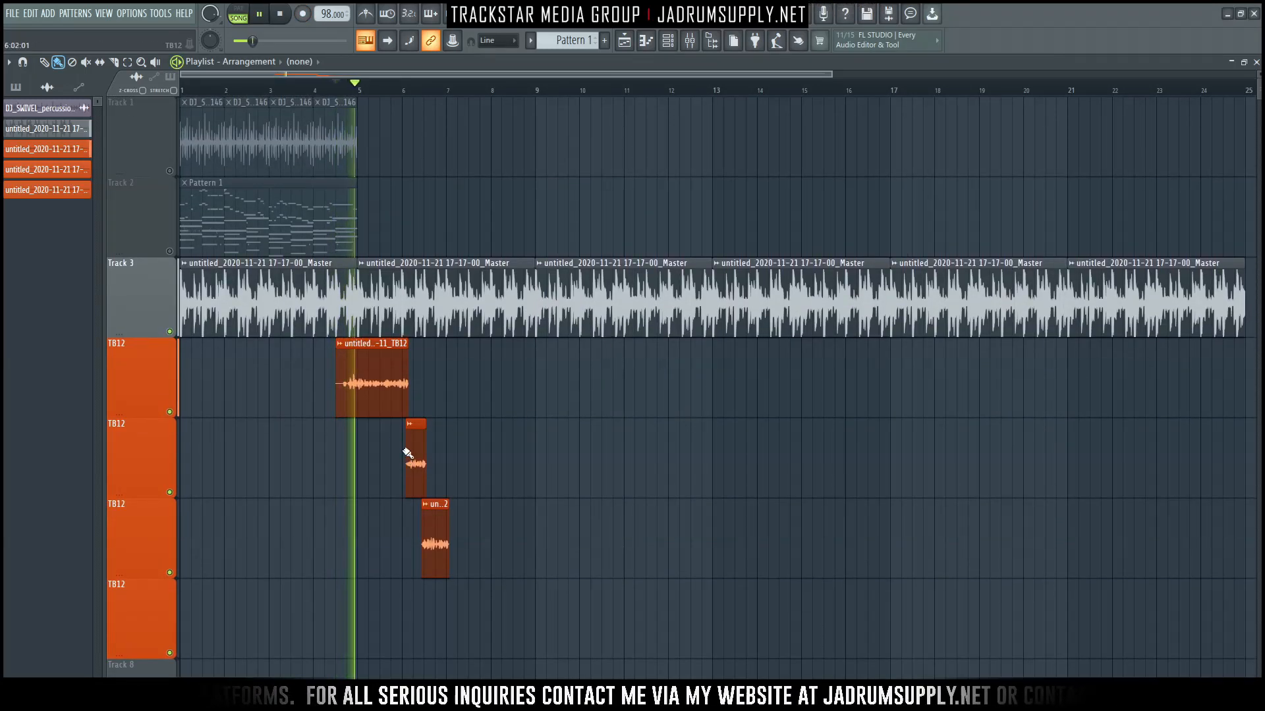
Step: Trim the silent start of the first vocal clip and duplicate all three vocal clips roughly two bars further along
scroll(379, 82, "up", 4)
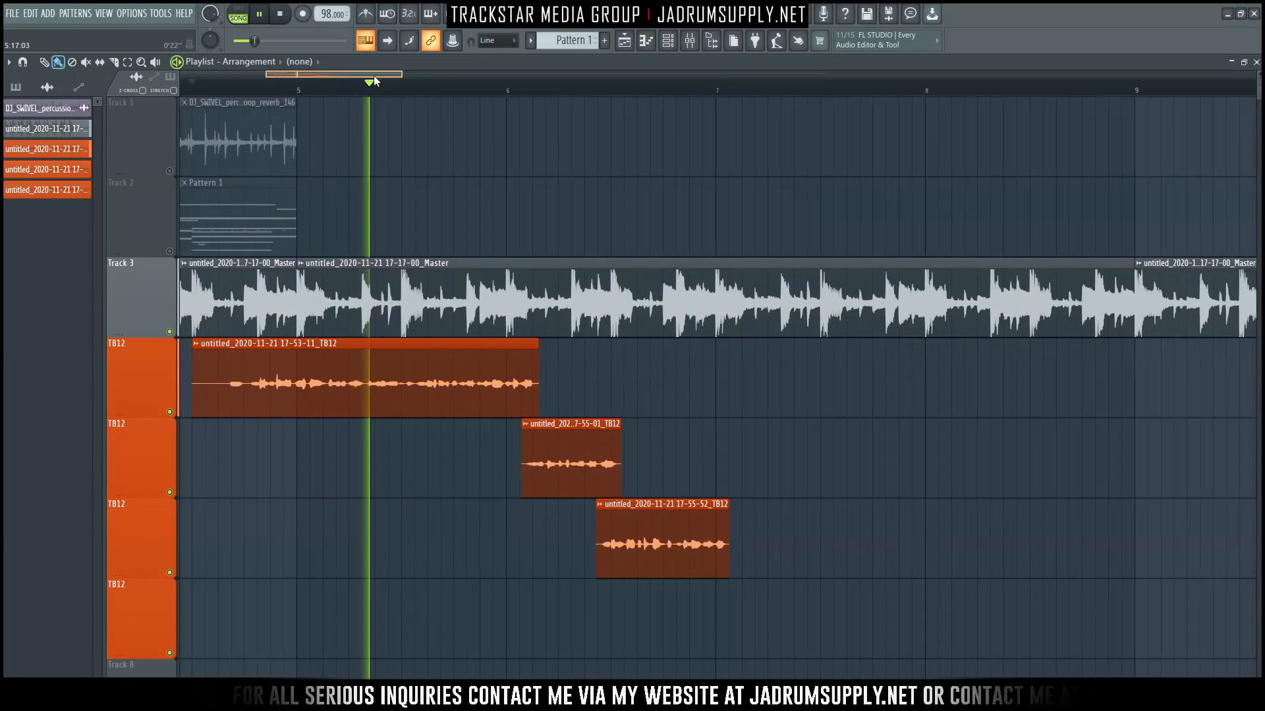
scroll(461, 95, "down", 3)
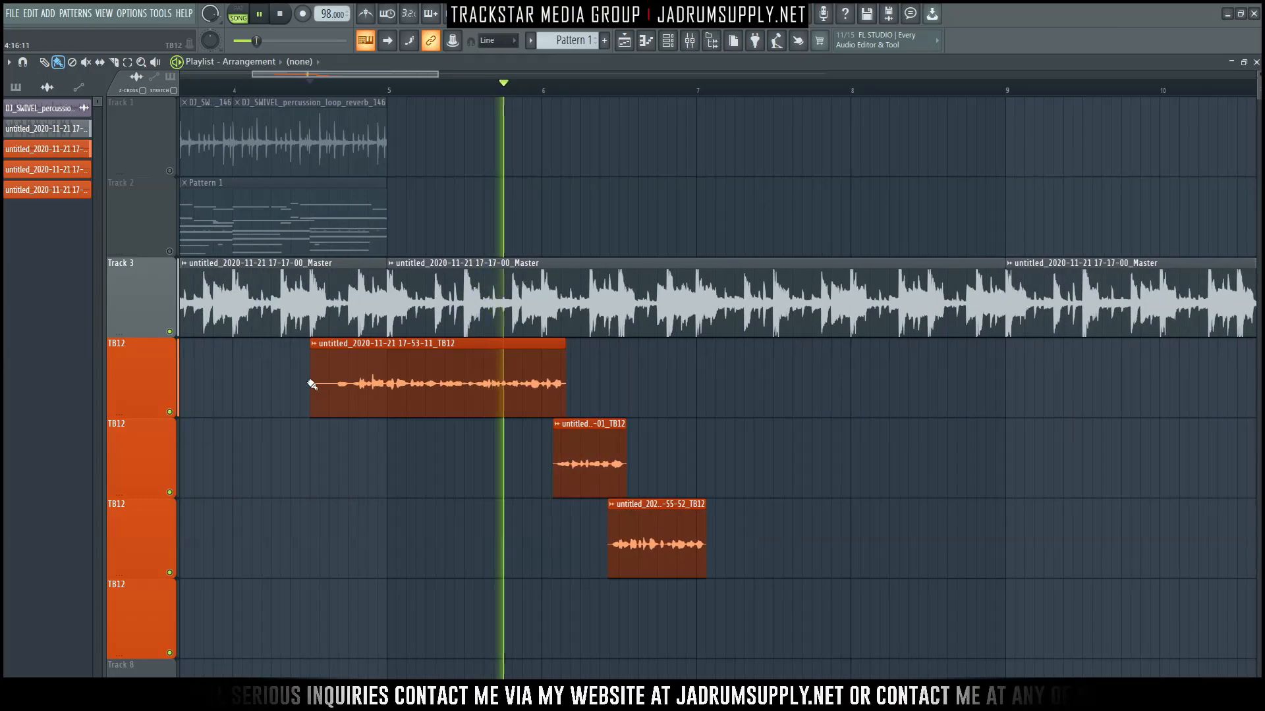
left_click_drag(310, 373, 335, 374)
left_click_drag(779, 601, 750, 380)
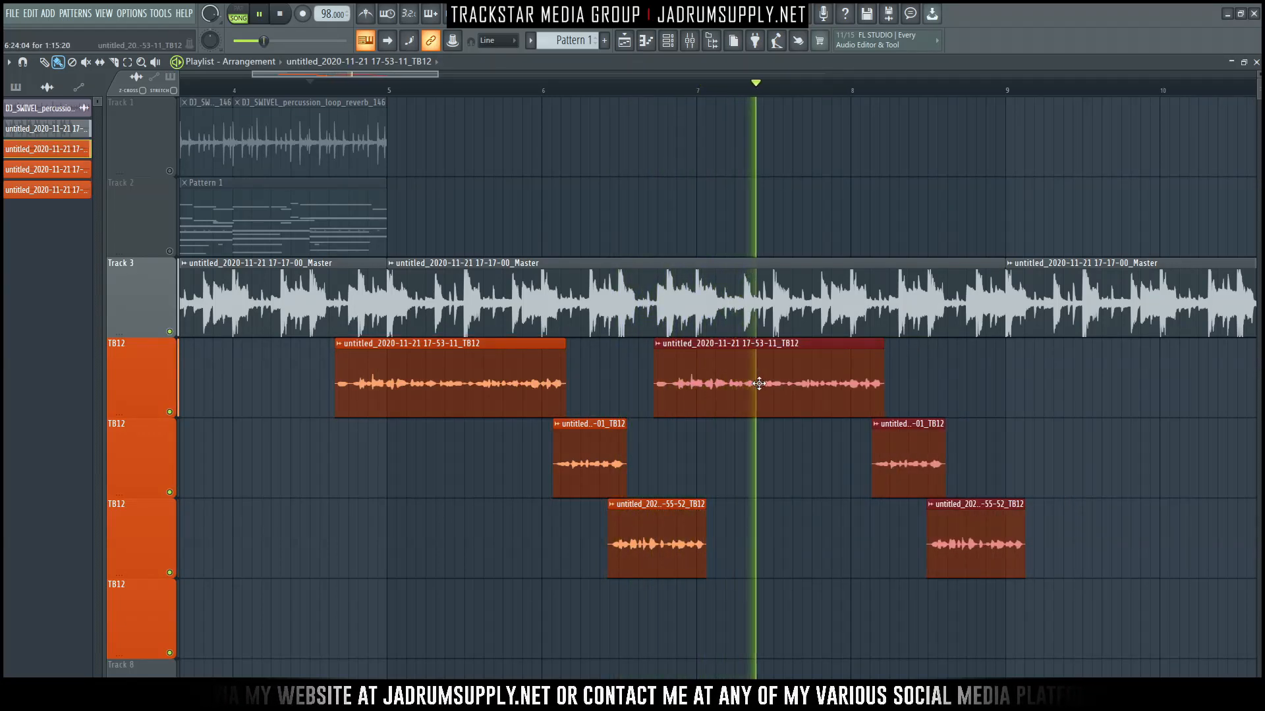
Step: Nudge the three copied clips slightly earlier to sit exactly two bars after the originals, and replay the transition from about halfway through bar 6
left_click(632, 87)
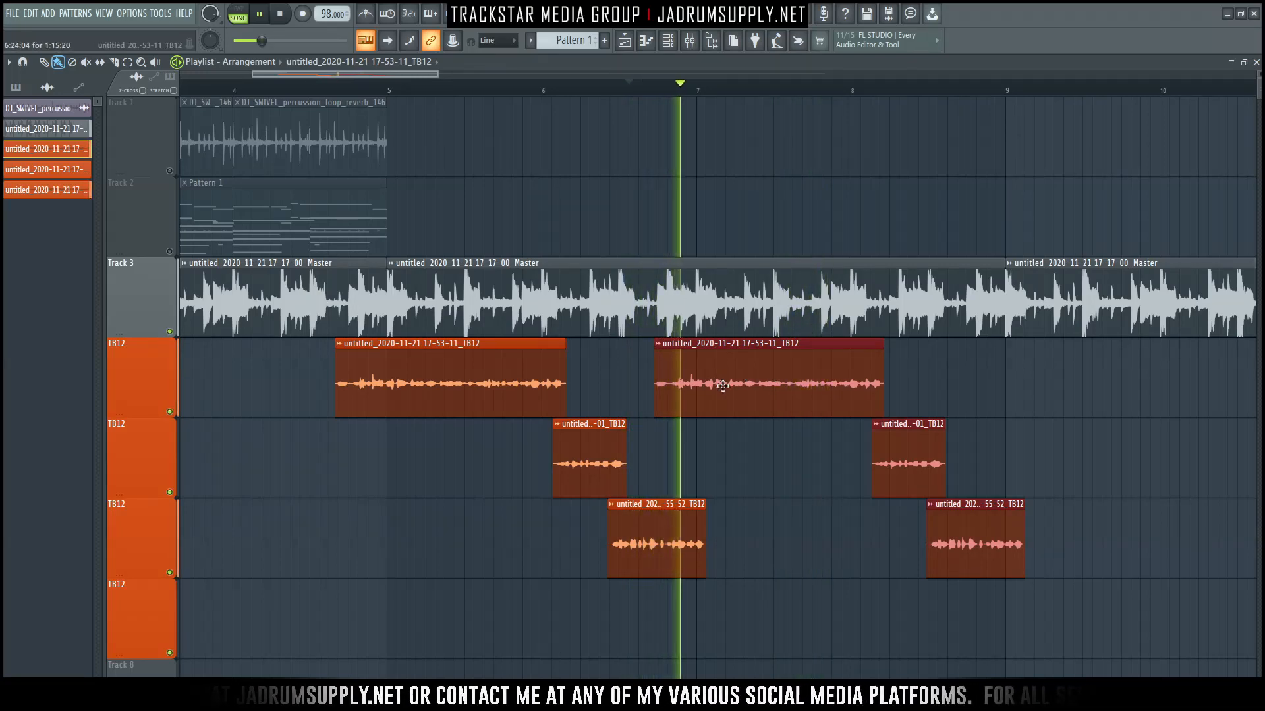
left_click_drag(723, 386, 711, 387)
left_click(620, 87)
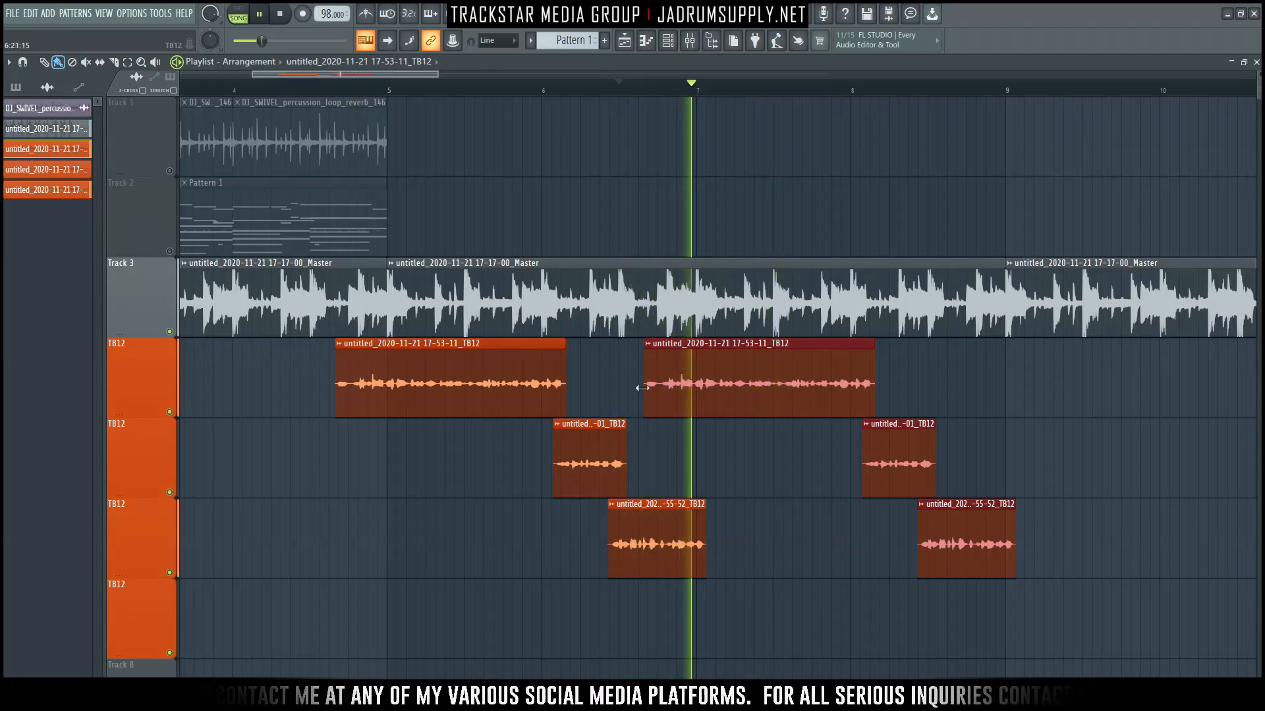
key("space")
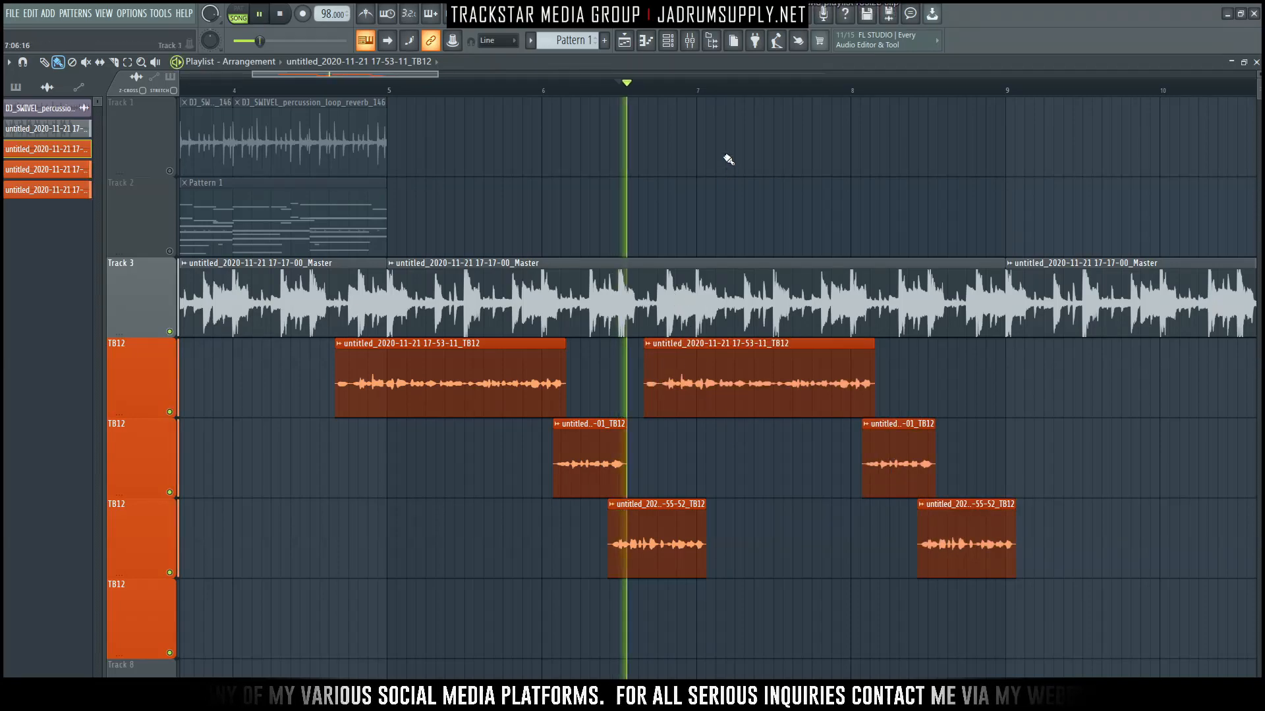
Step: Trim the opening words off the copied first-line clip so it starts just before bar 7, and play the result
scroll(694, 91, "up", 5)
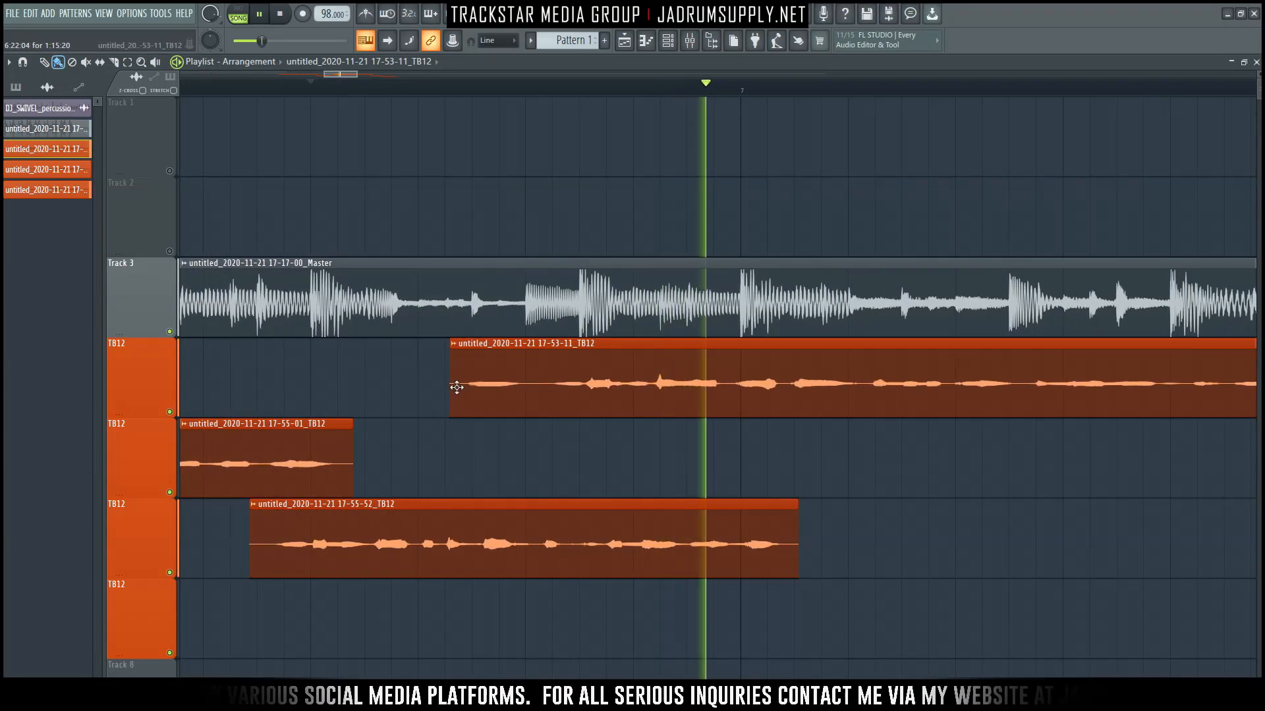
left_click_drag(457, 387, 650, 403)
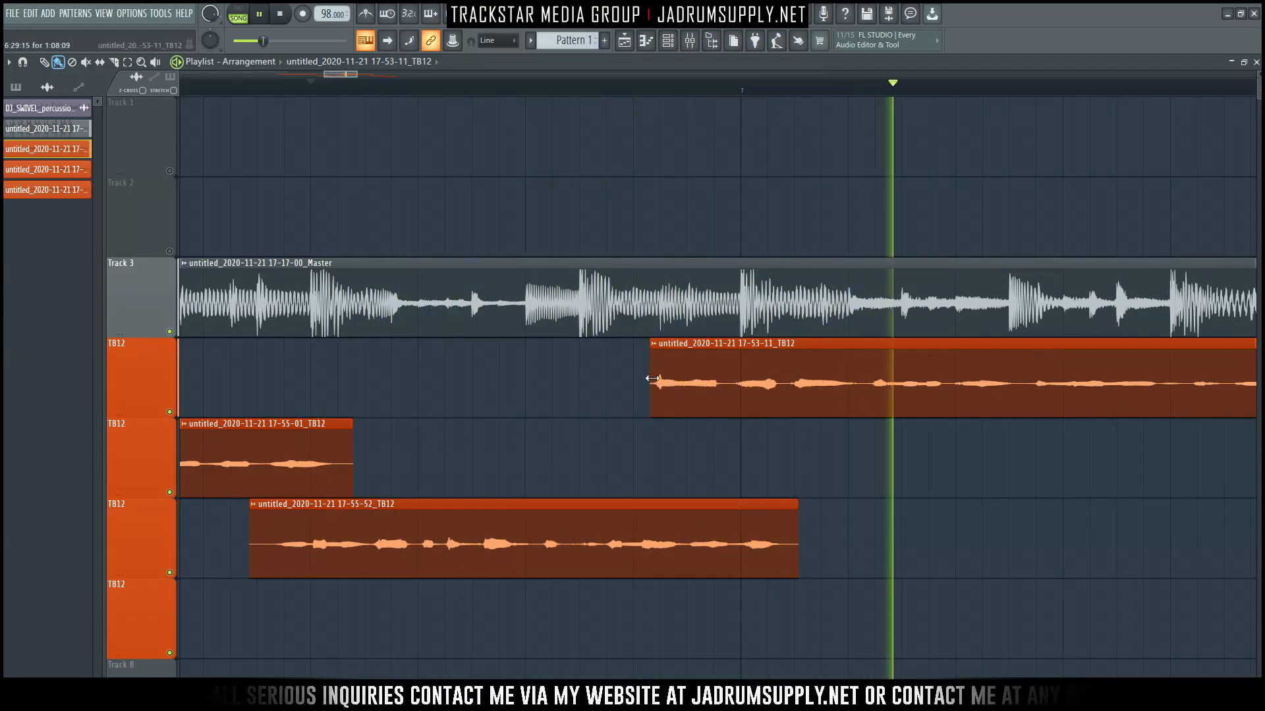
scroll(577, 90, "down", 3)
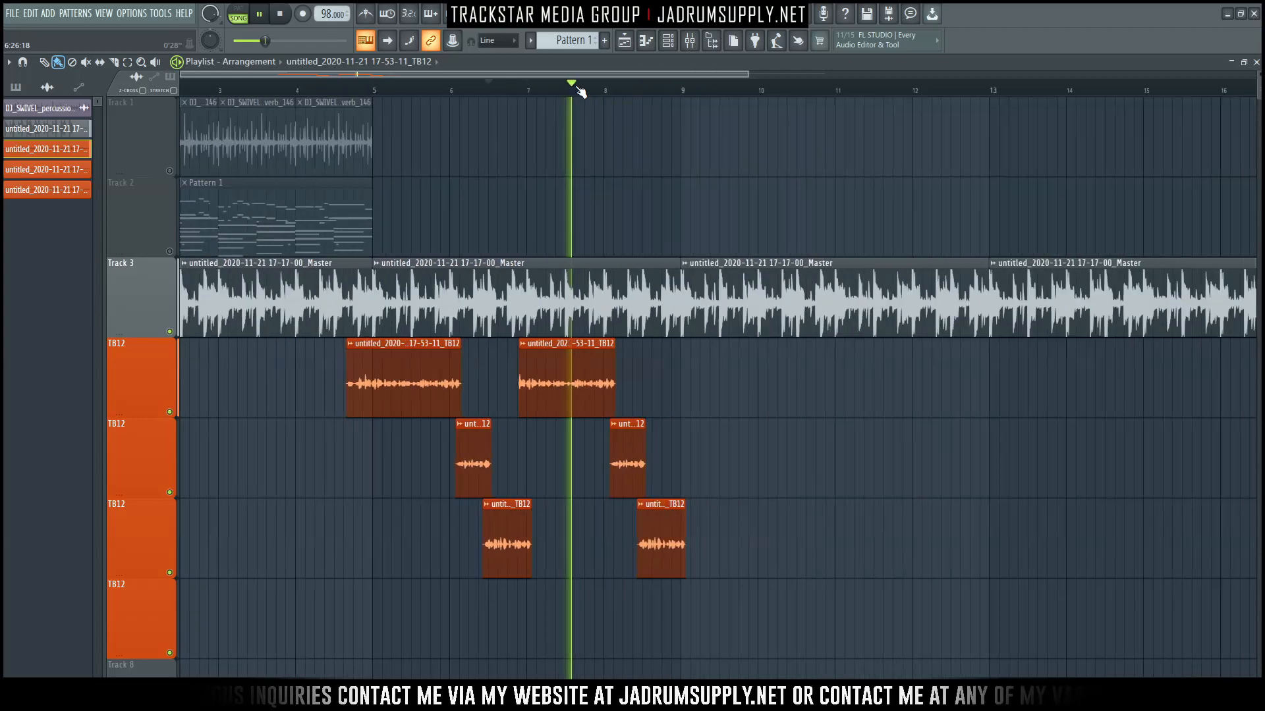
scroll(579, 92, "down", 2)
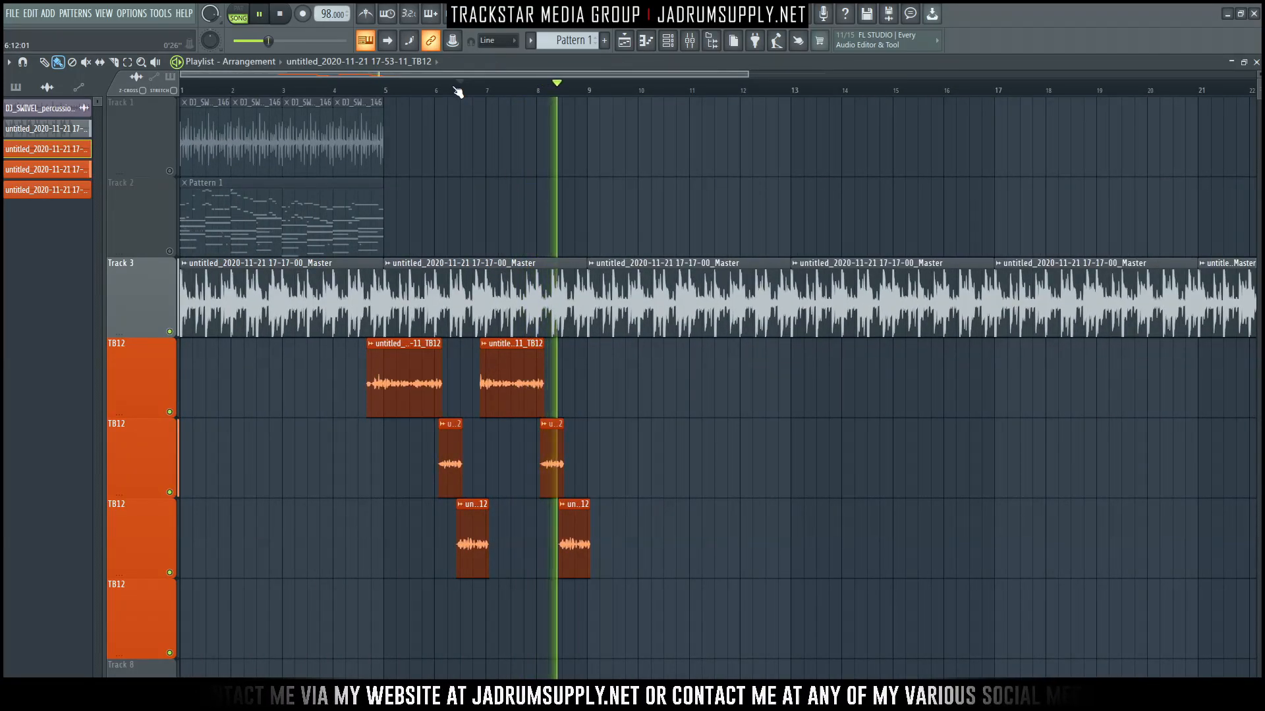
Step: Swap the second and third TB12 tracks' clips, putting the third-line clips on the second track and the second-line clips on the third
scroll(599, 97, "up", 3)
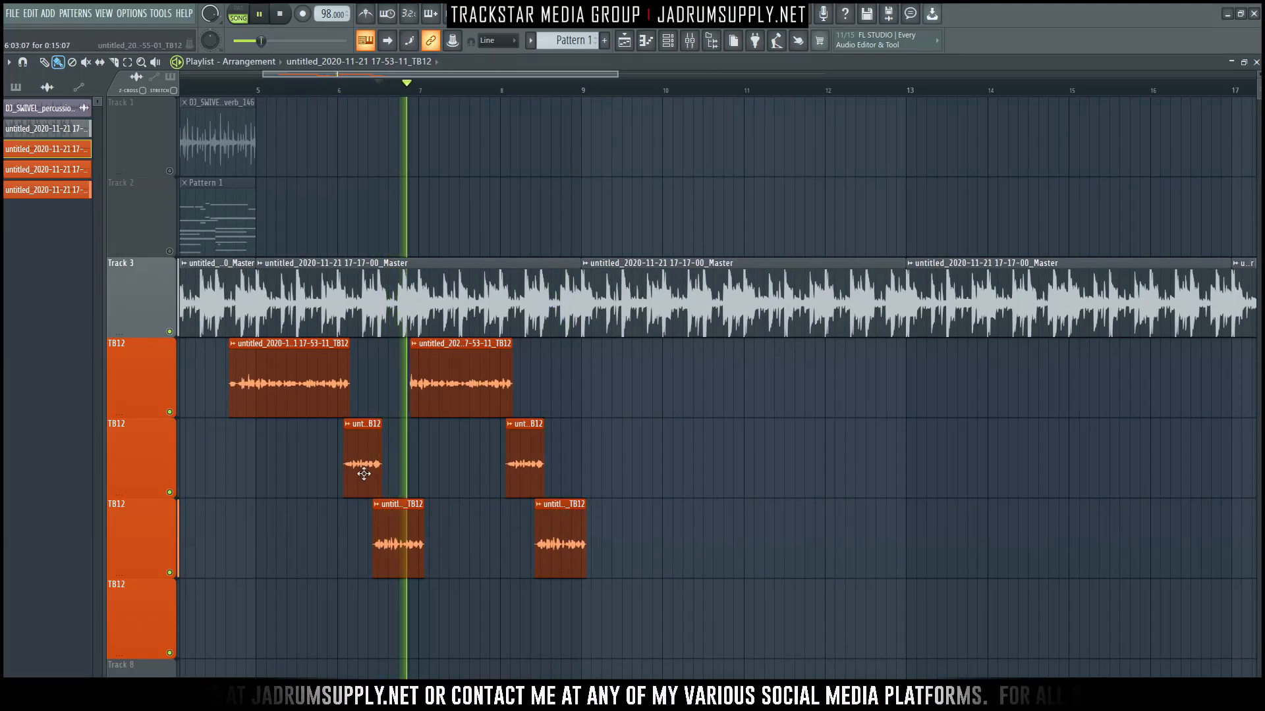
left_click_drag(416, 527, 383, 530)
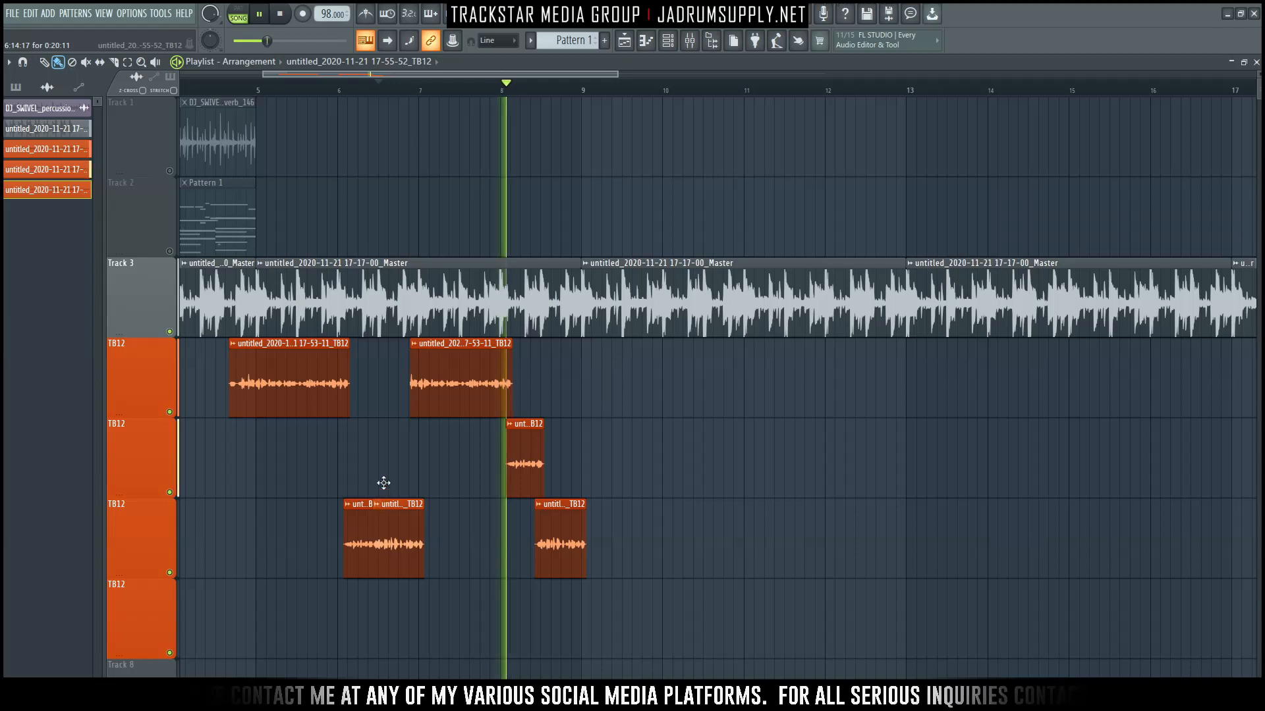
left_click_drag(383, 483, 386, 424)
left_click_drag(514, 543, 576, 461)
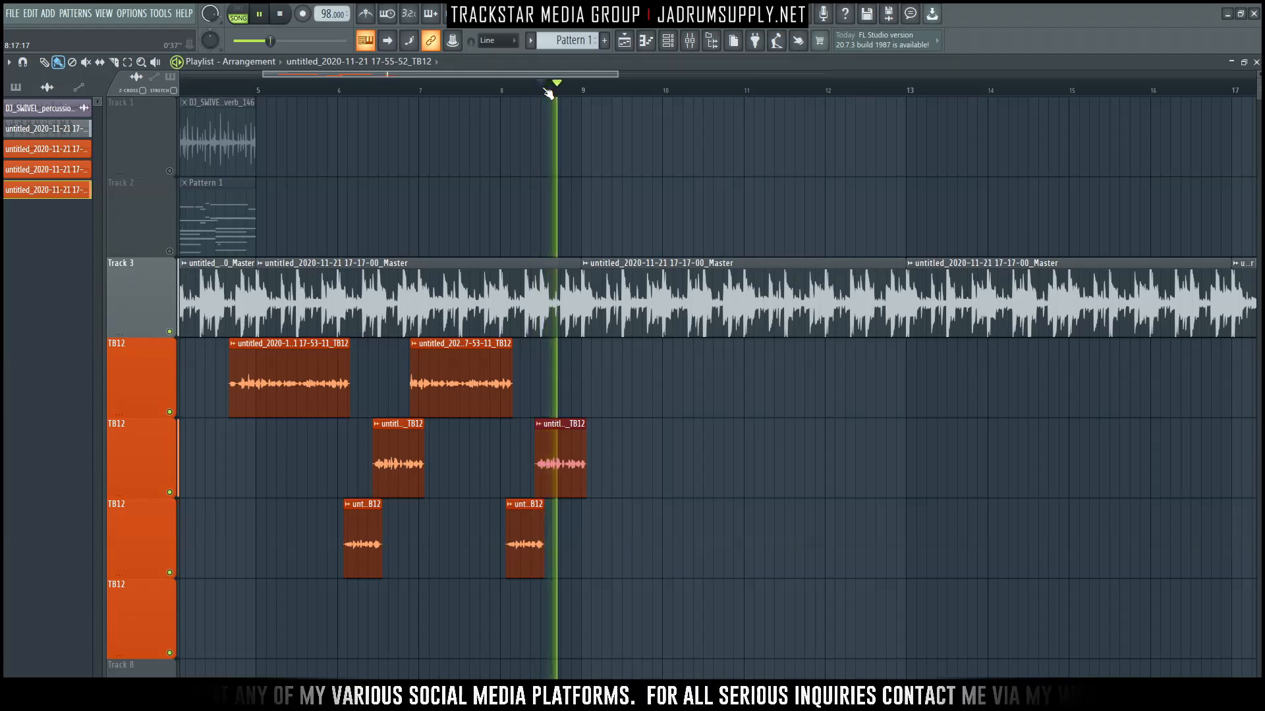
Step: Enable recording and record the next vocal line from about halfway through bar 8, discarding the failed attempts before the final take
key("r")
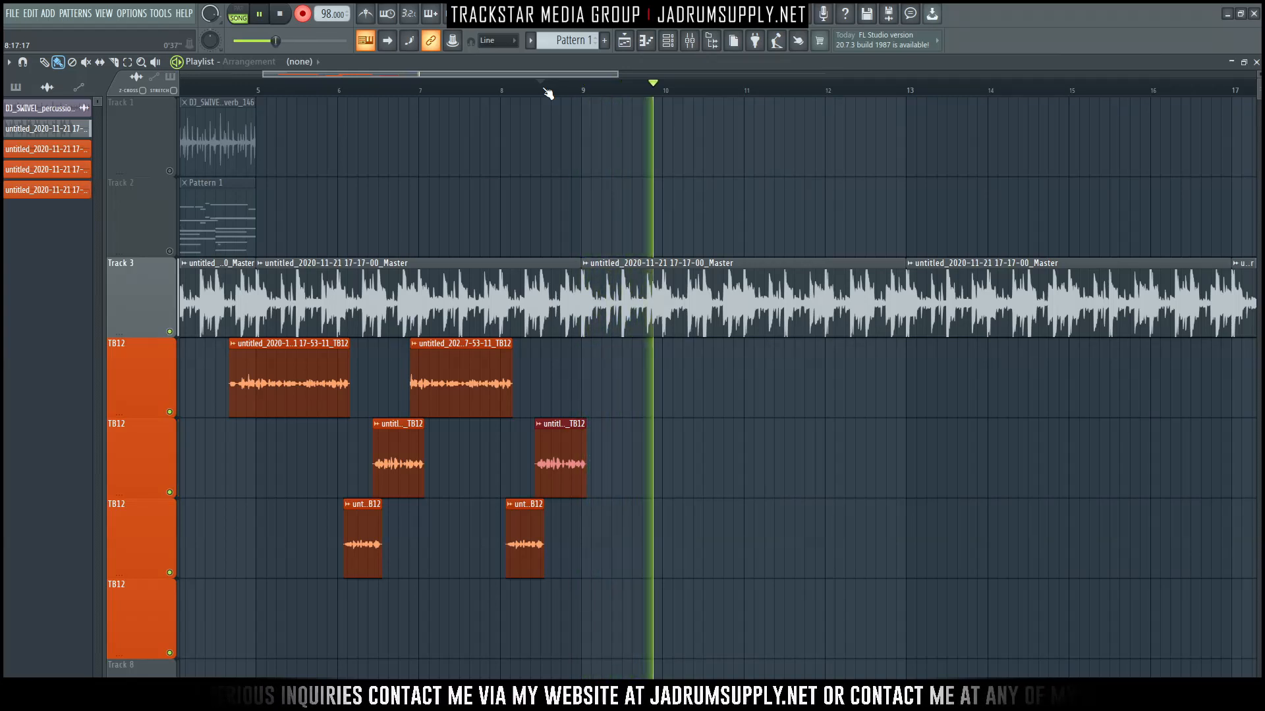
key("space")
key("space")
key("ctrl+z")
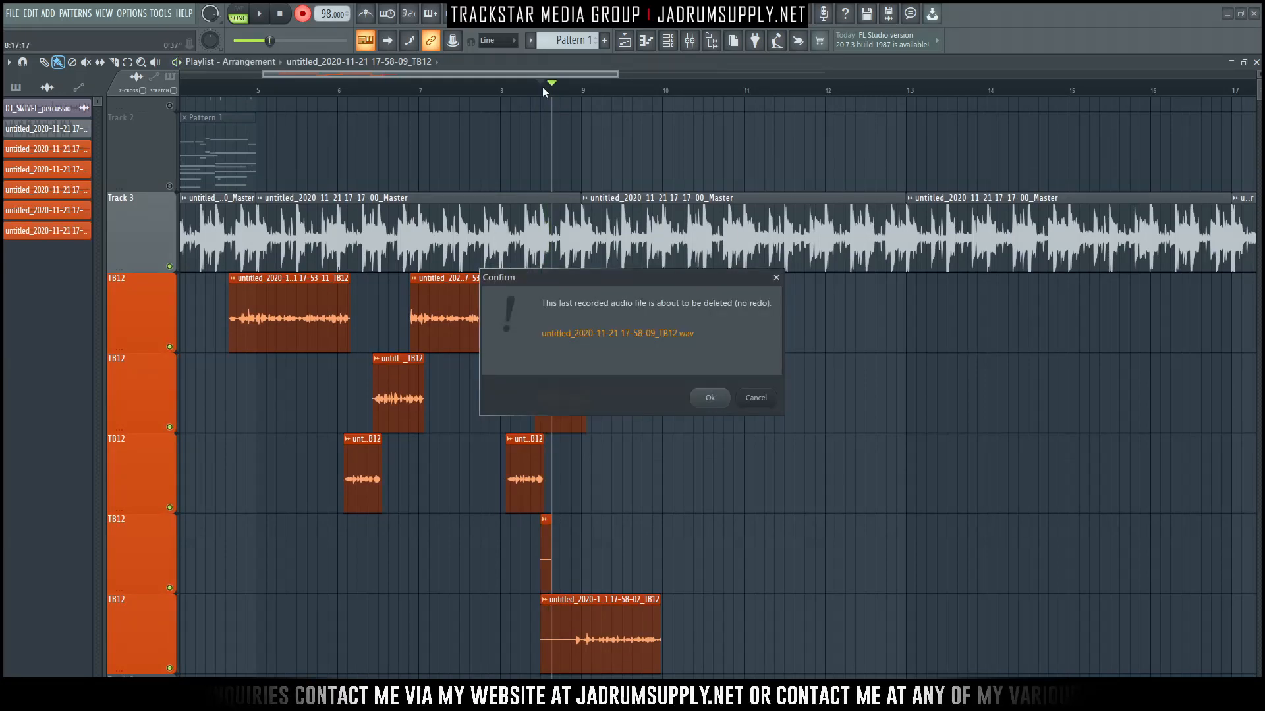
key("Return")
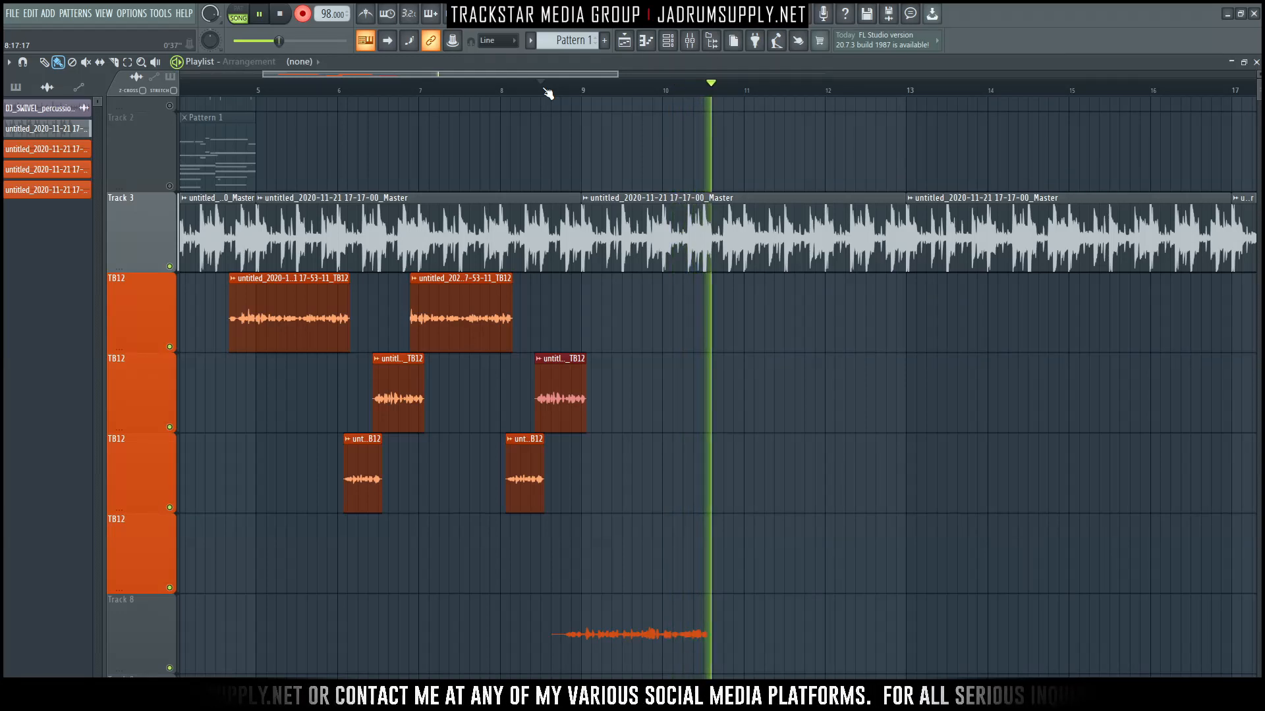
key("space")
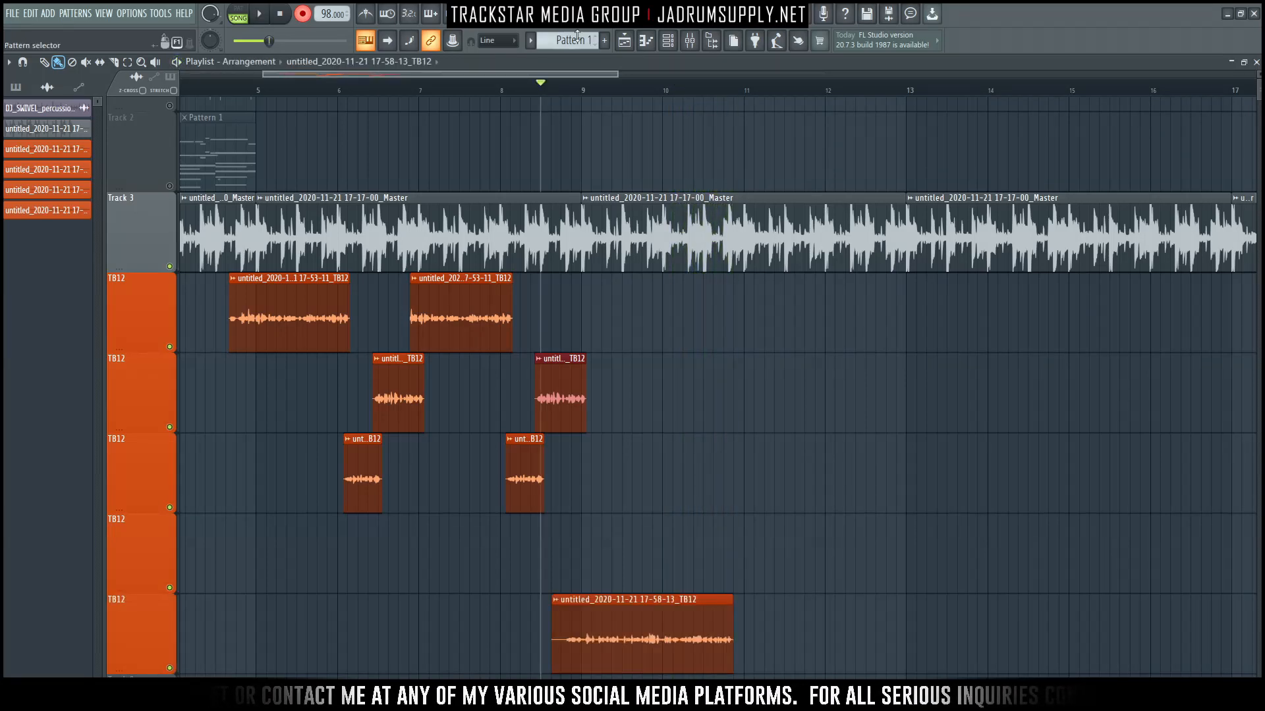
Step: Check the new take's channel settings and trim the clip's silent start to just before bar 9
double_click(679, 622)
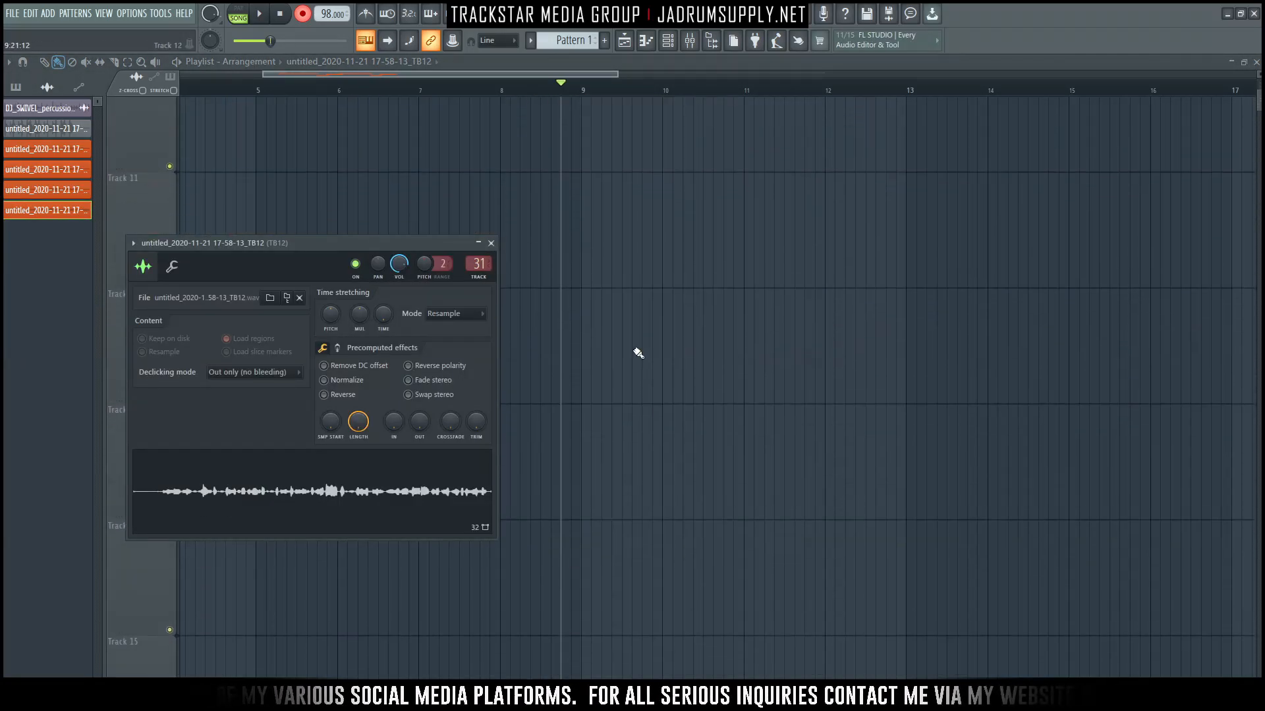
scroll(612, 396, "down", 4)
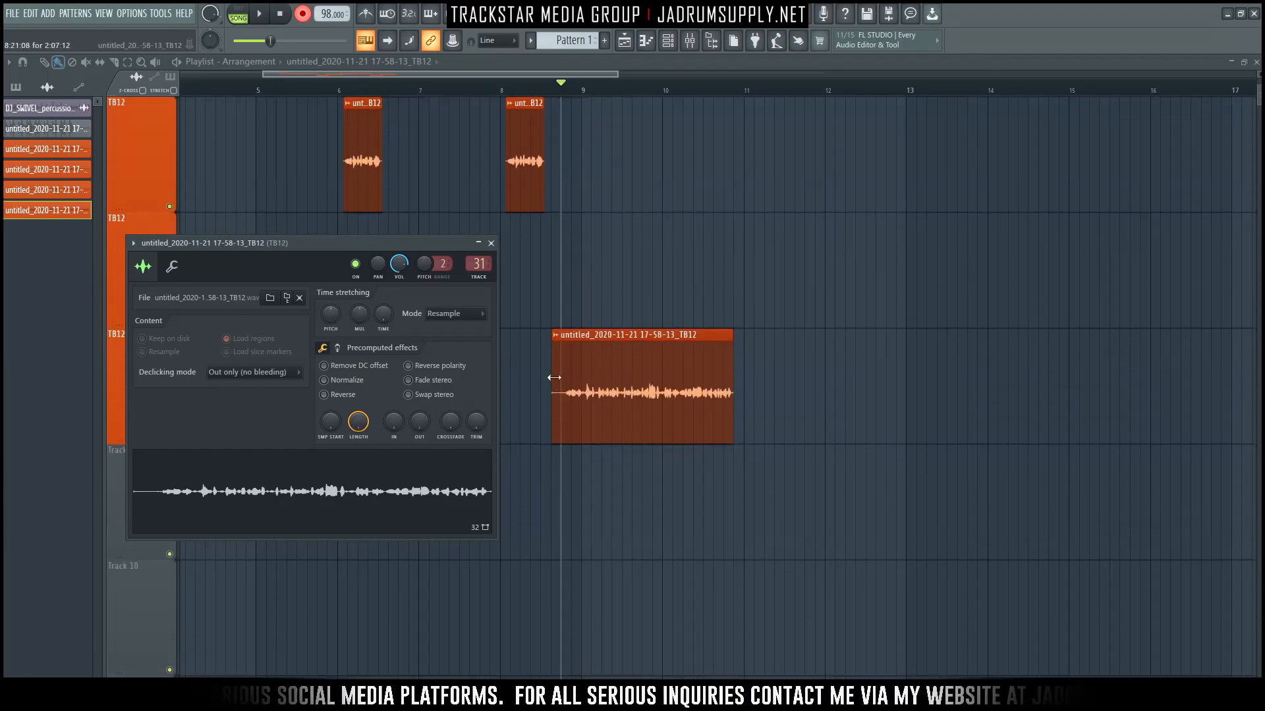
left_click_drag(554, 378, 581, 372)
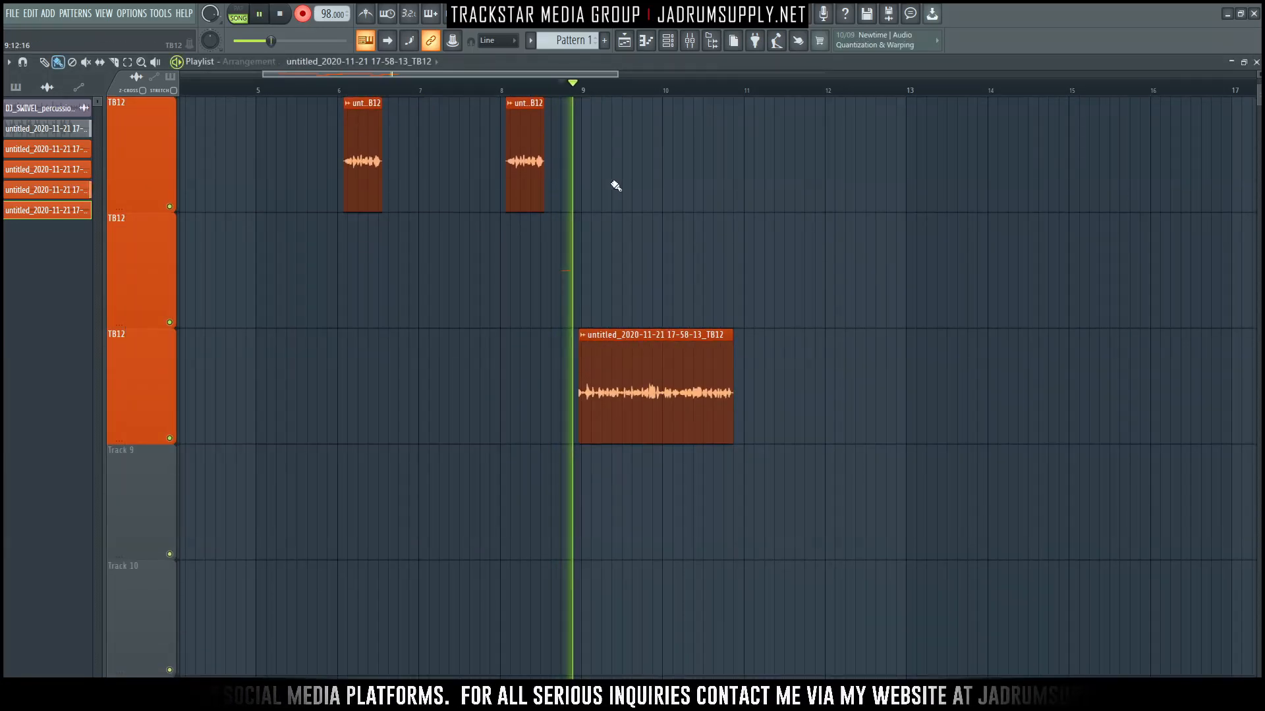
Step: Remove the unintended new recording, disable recording, and play the song from about three quarters into bar 8
key("space")
key("ctrl+z")
key("Return")
key("r")
key("space")
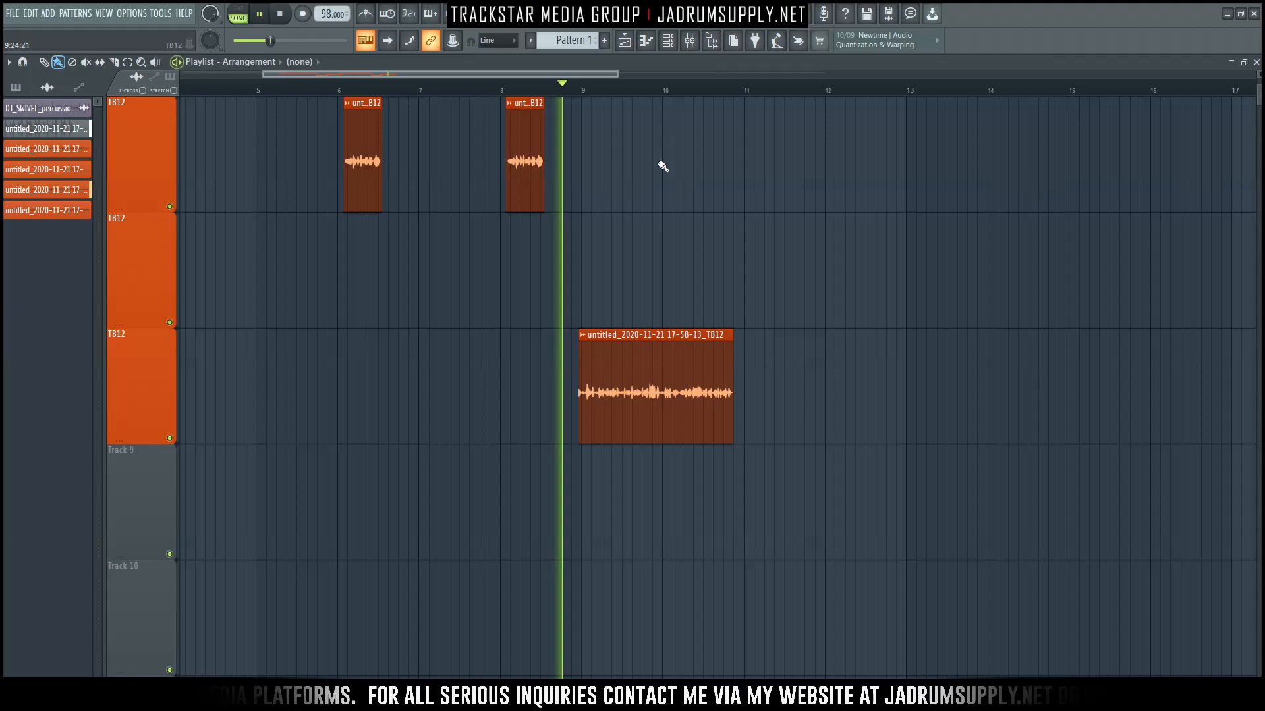
Step: Trim the start of the newest vocal clip further so it begins just after bar 9
scroll(828, 172, "up", 3)
scroll(673, 178, "up", 5)
scroll(633, 251, "up", 2)
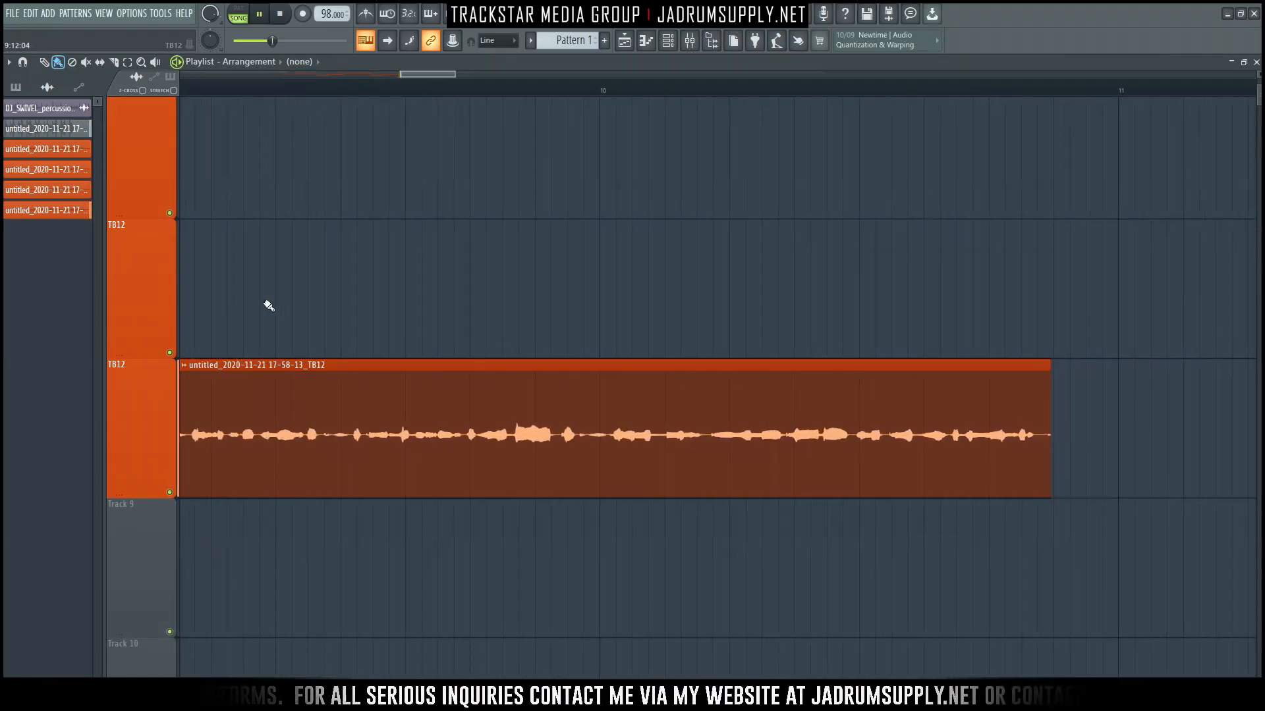
left_click_drag(432, 76, 388, 87)
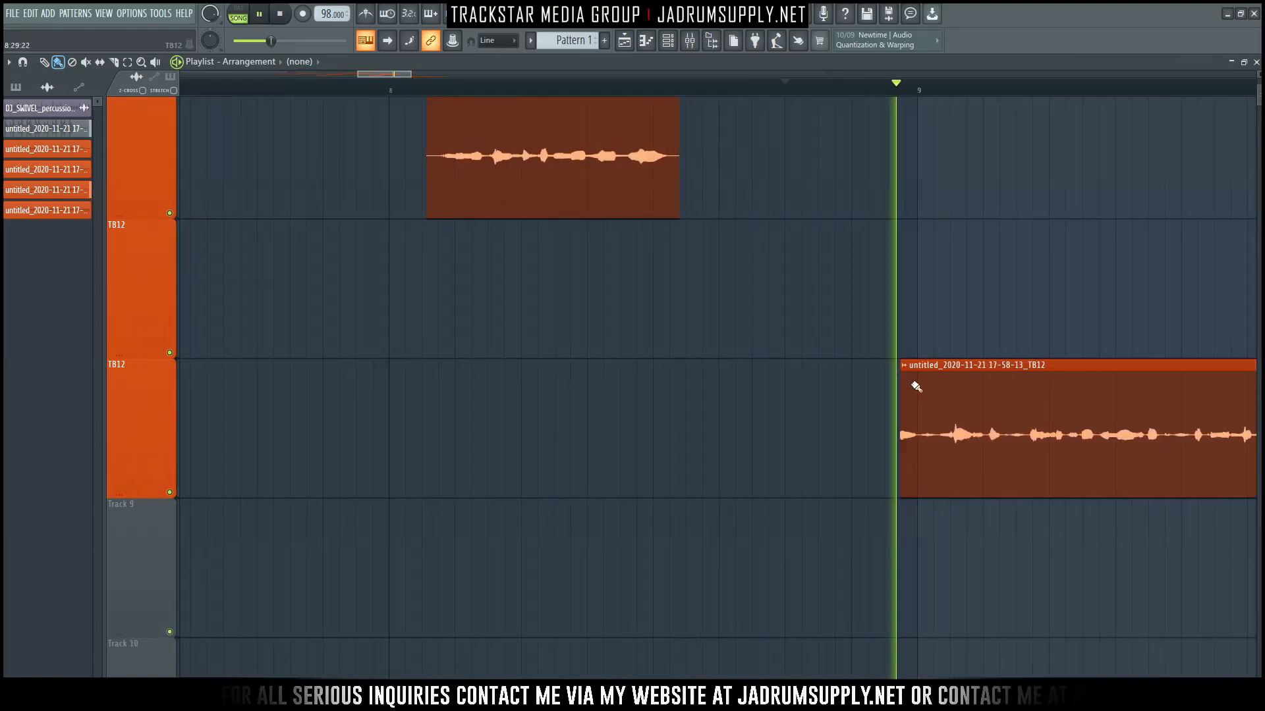
left_click_drag(909, 411, 946, 413)
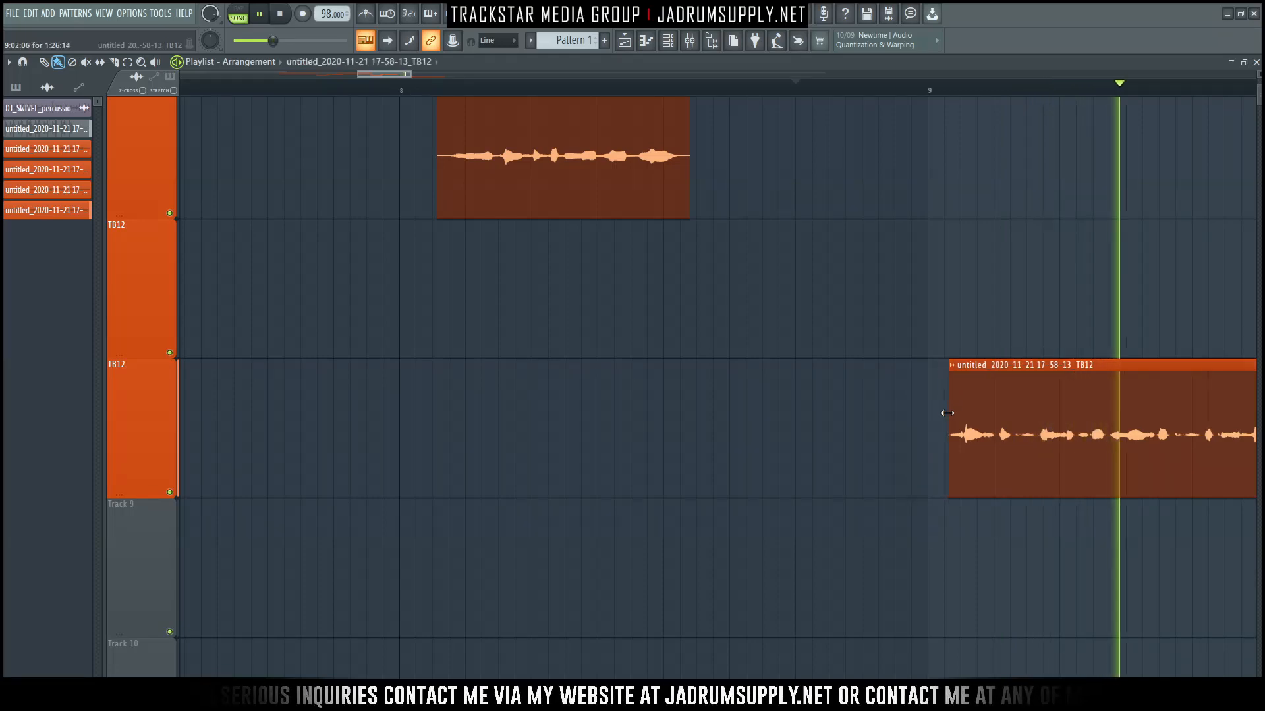
Step: Play through the newest vocal clip and trim its end back to about halfway through bar 10
scroll(920, 89, "down", 3)
scroll(920, 89, "down", 2)
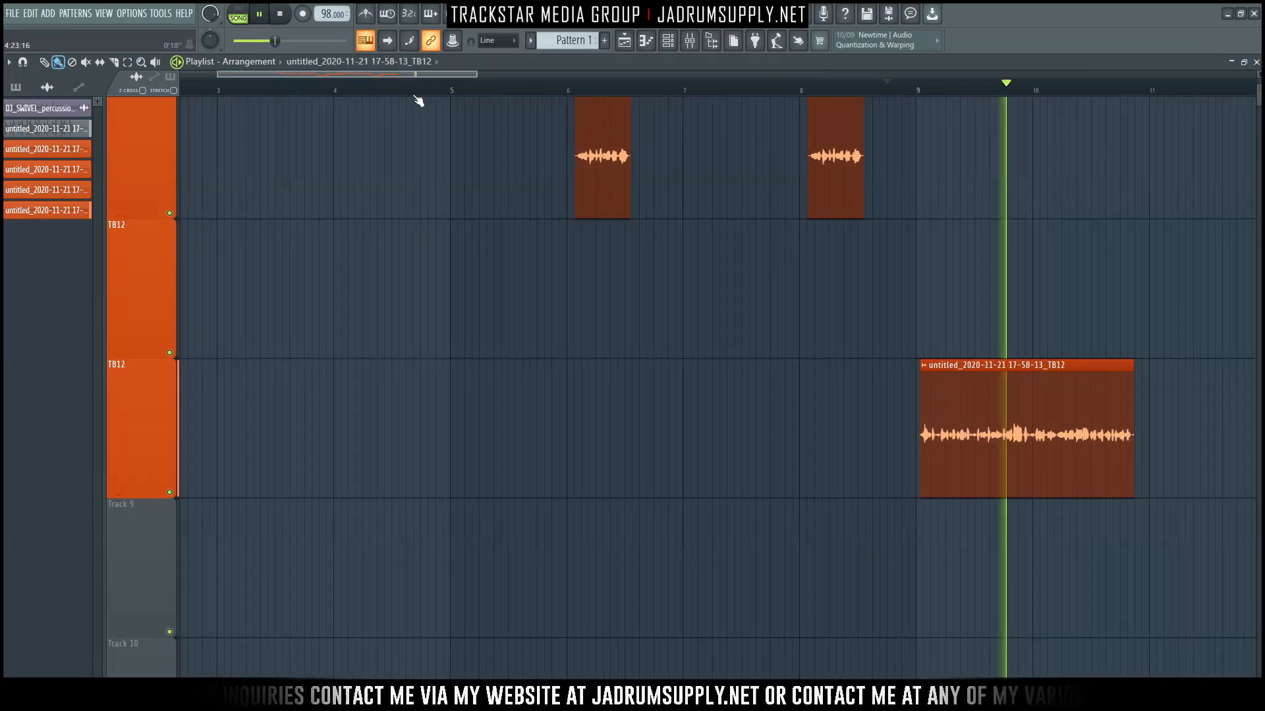
left_click_drag(456, 76, 567, 83)
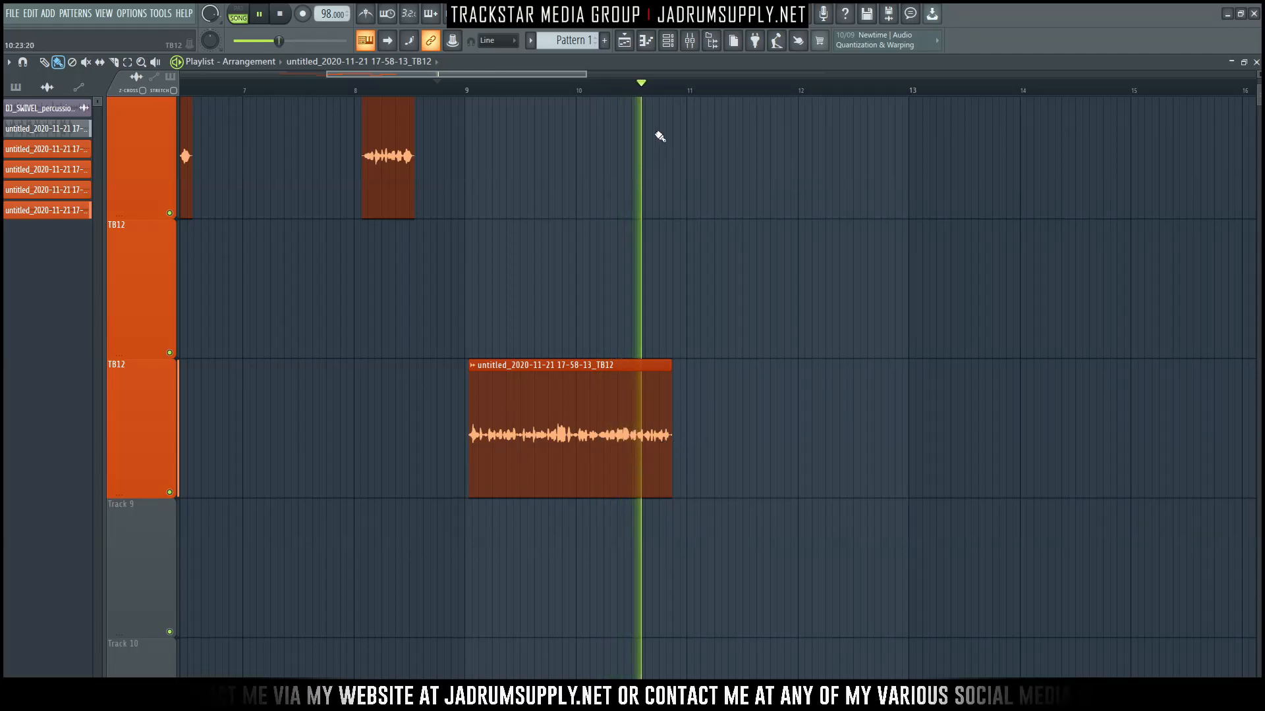
scroll(667, 92, "up", 5)
key("space")
key("space")
left_click(397, 84)
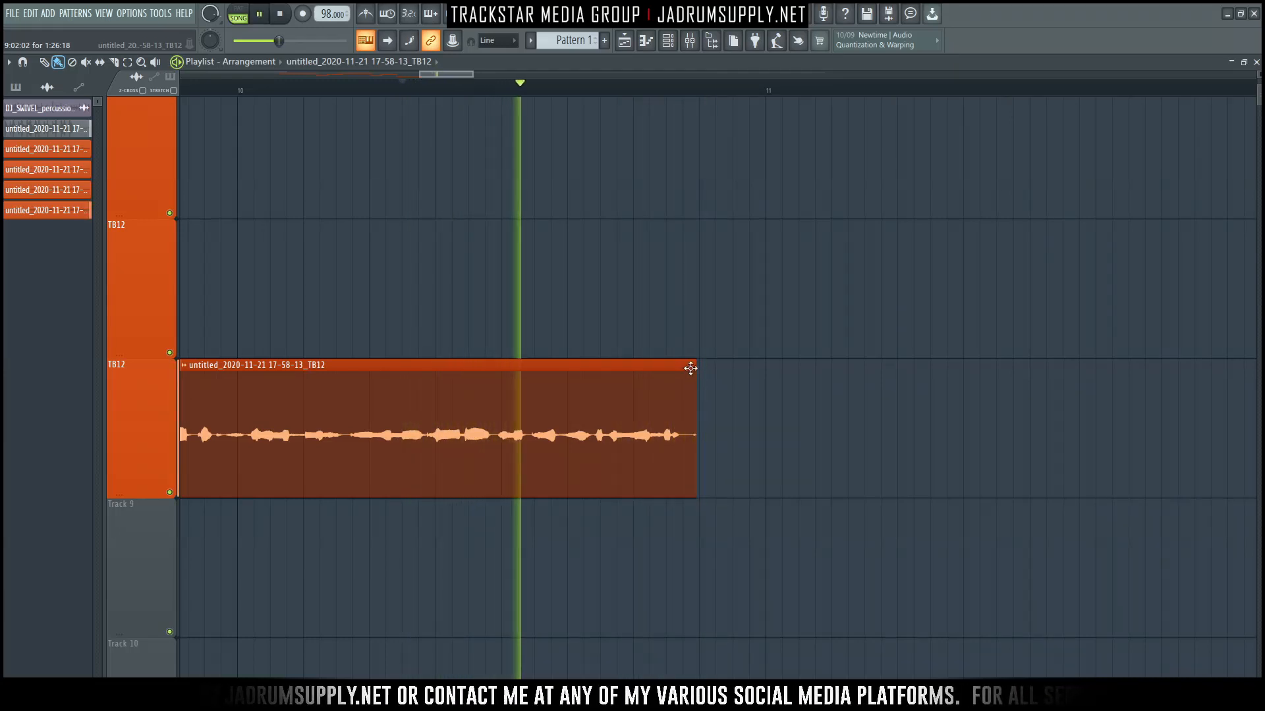
left_click_drag(690, 369, 490, 366)
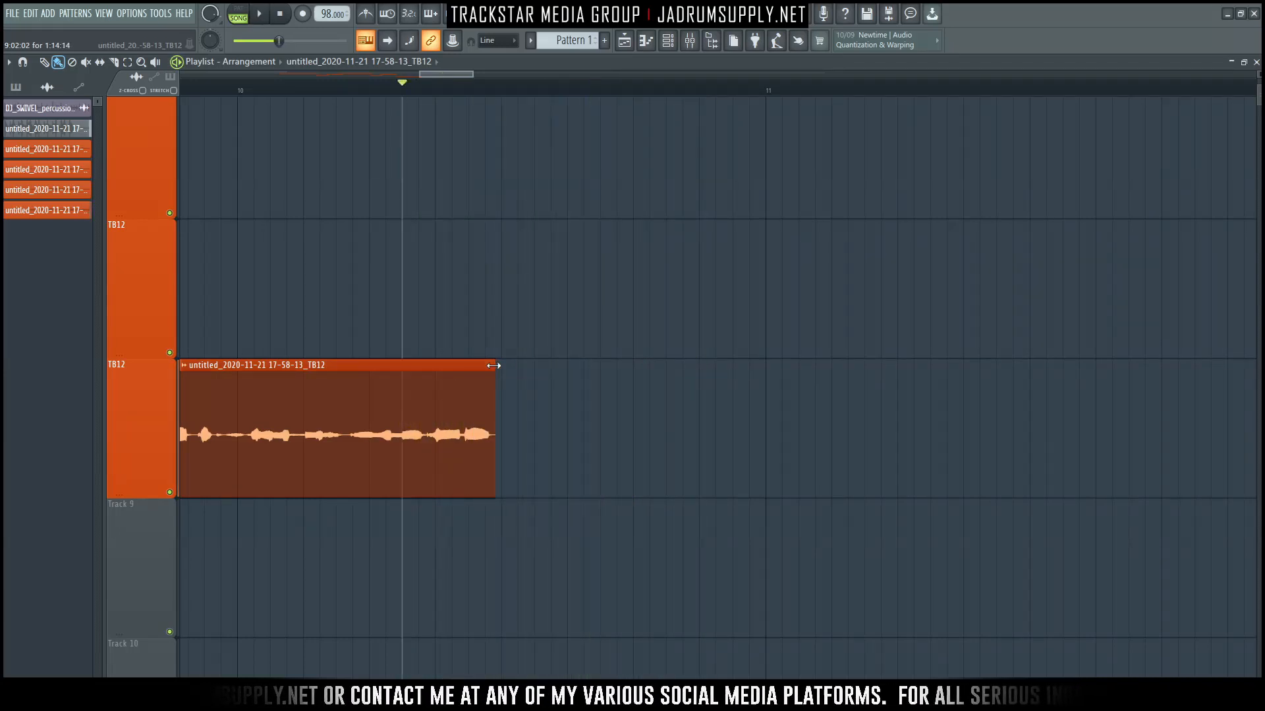
Step: Enable recording and record the next vocal line from about three quarters into bar 9, discarding the failed attempts before the final take
scroll(431, 183, "down", 1)
key("space")
scroll(379, 89, "down", 4)
scroll(379, 89, "down", 3)
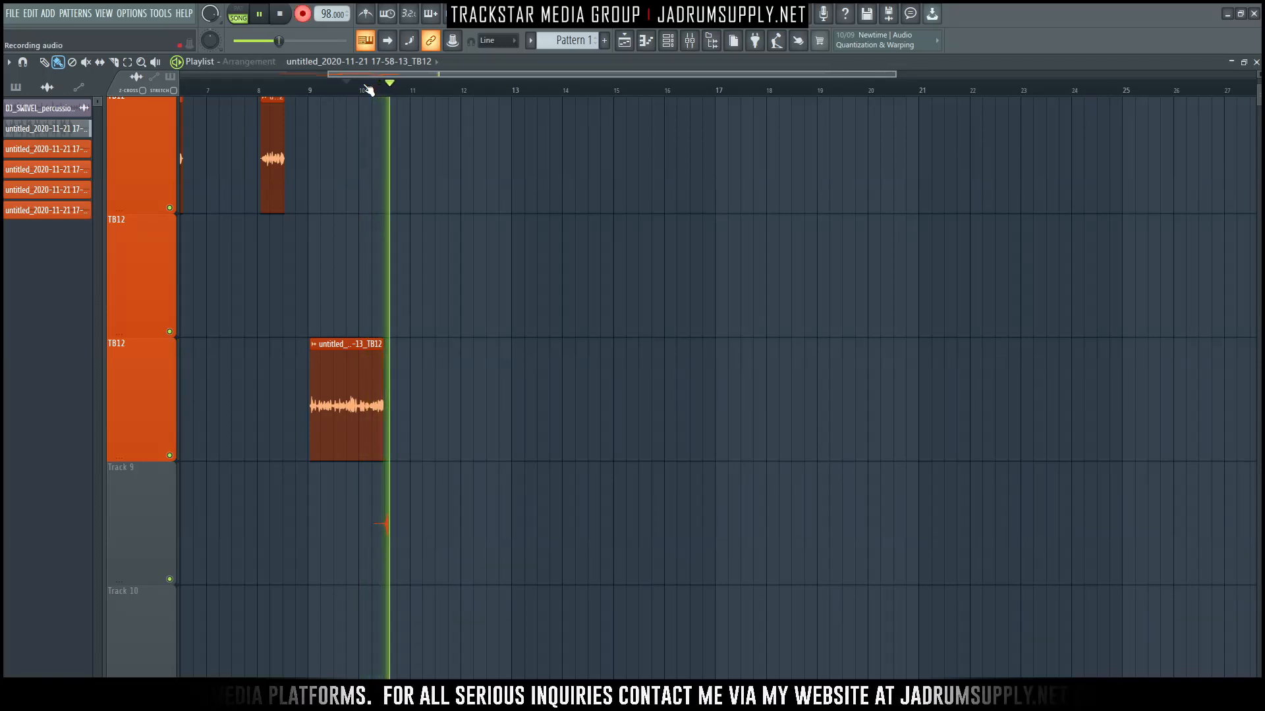
key("space")
key("ctrl+alt+BackSpace")
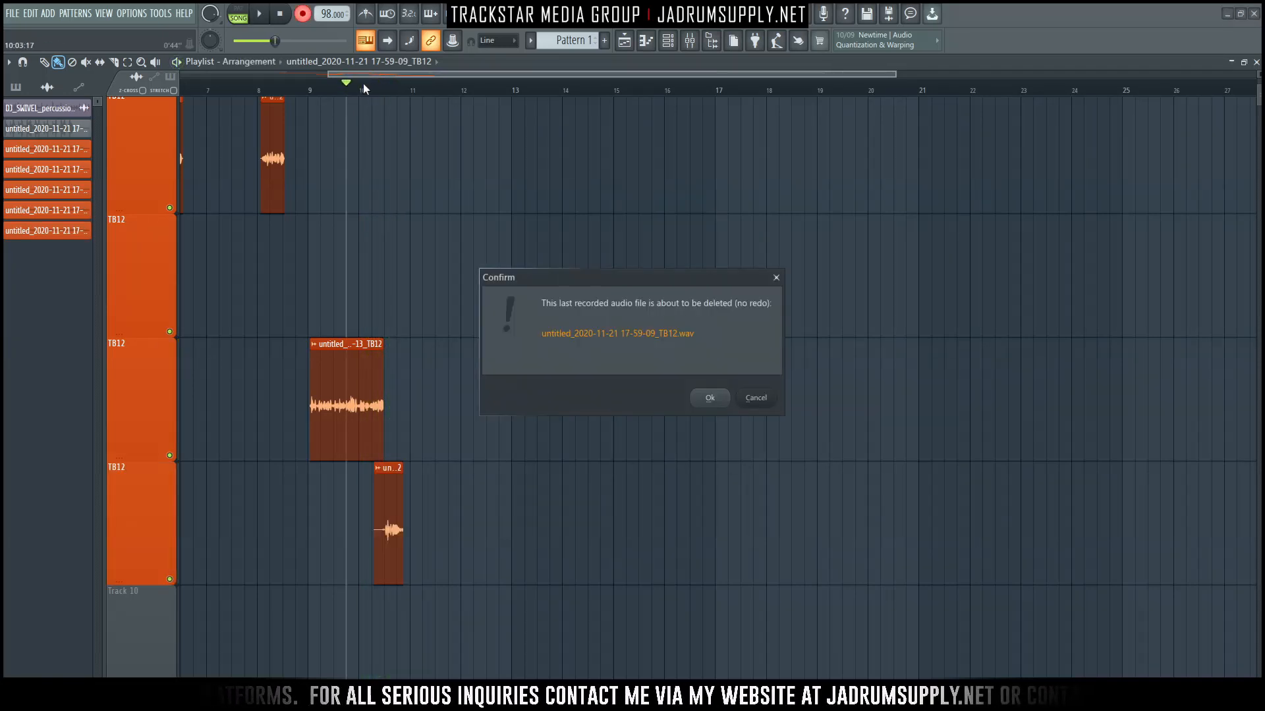
key("Return")
key("space")
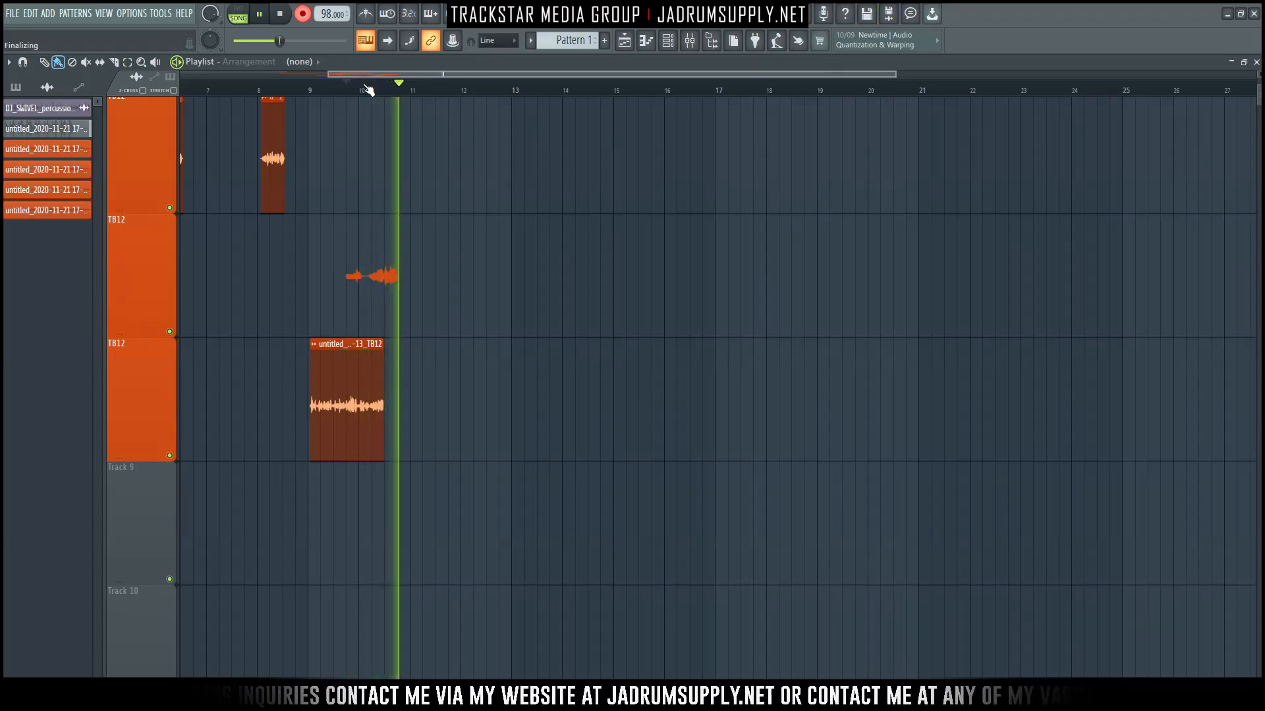
key("ctrl+alt+BackSpace")
key("Return")
key("space")
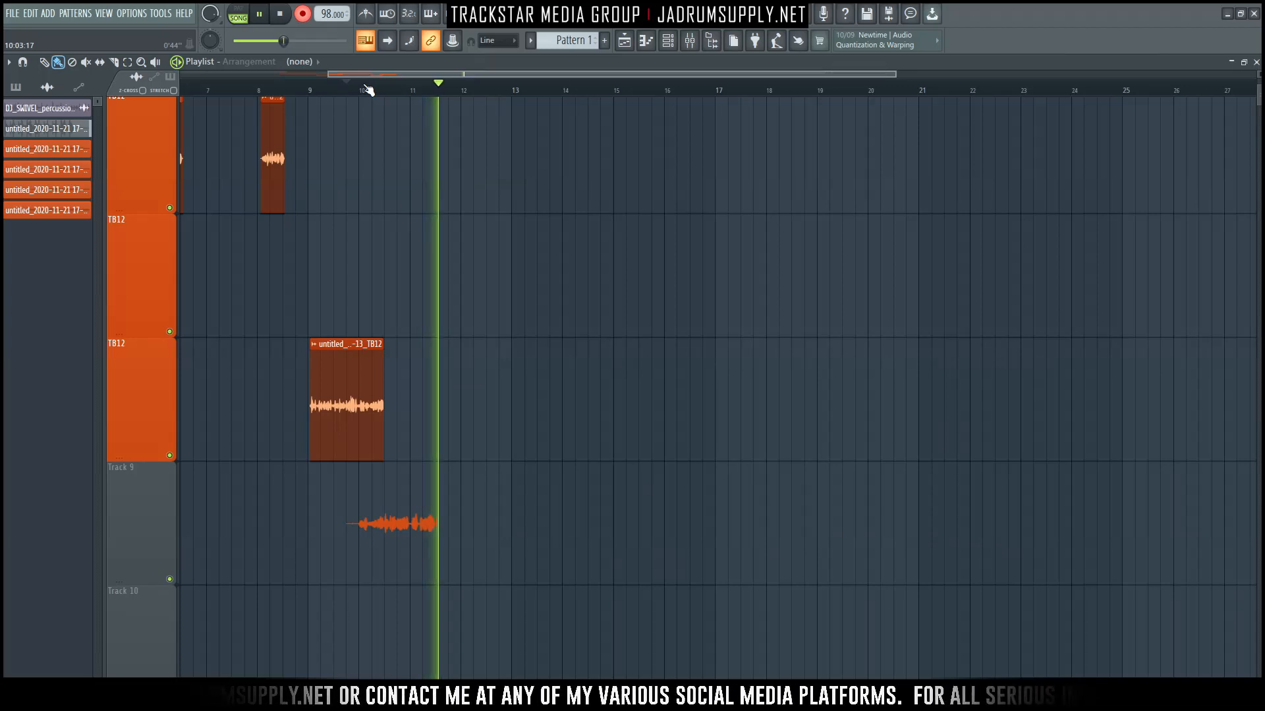
key("space")
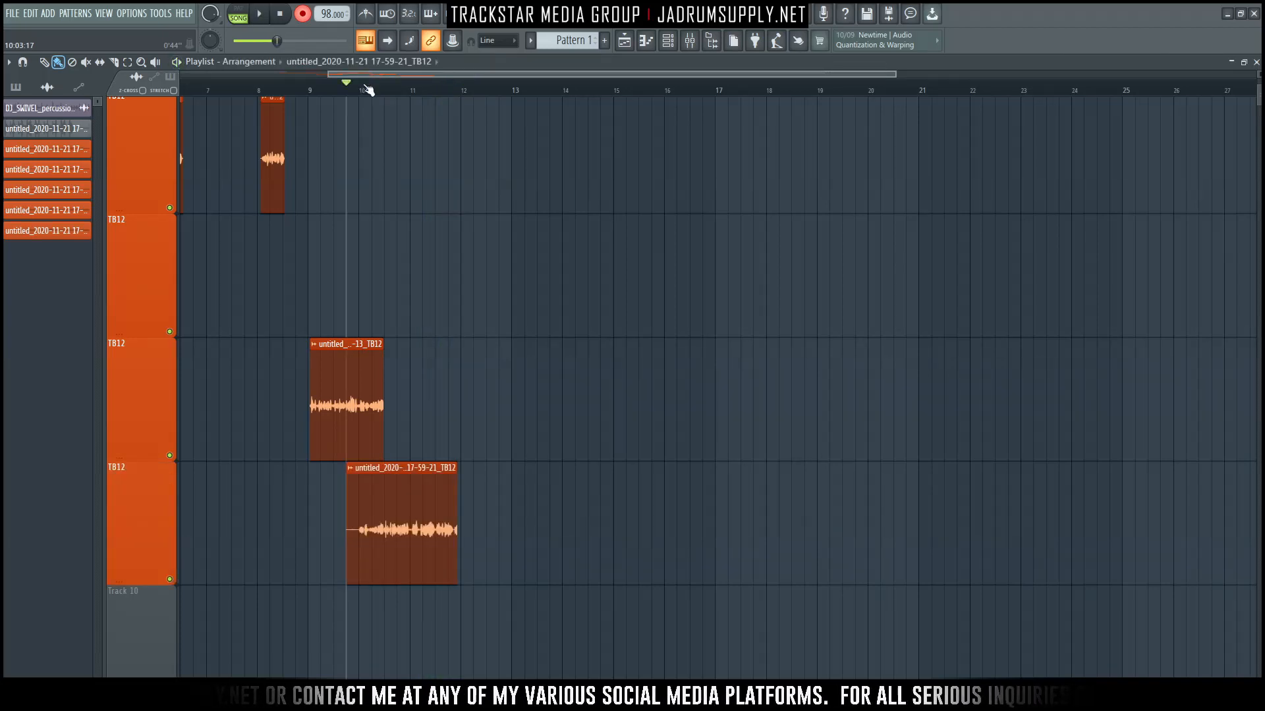
Step: Trim the start of the new take to where the previous vocal clip ends, about halfway through bar 10
scroll(373, 92, "up", 5)
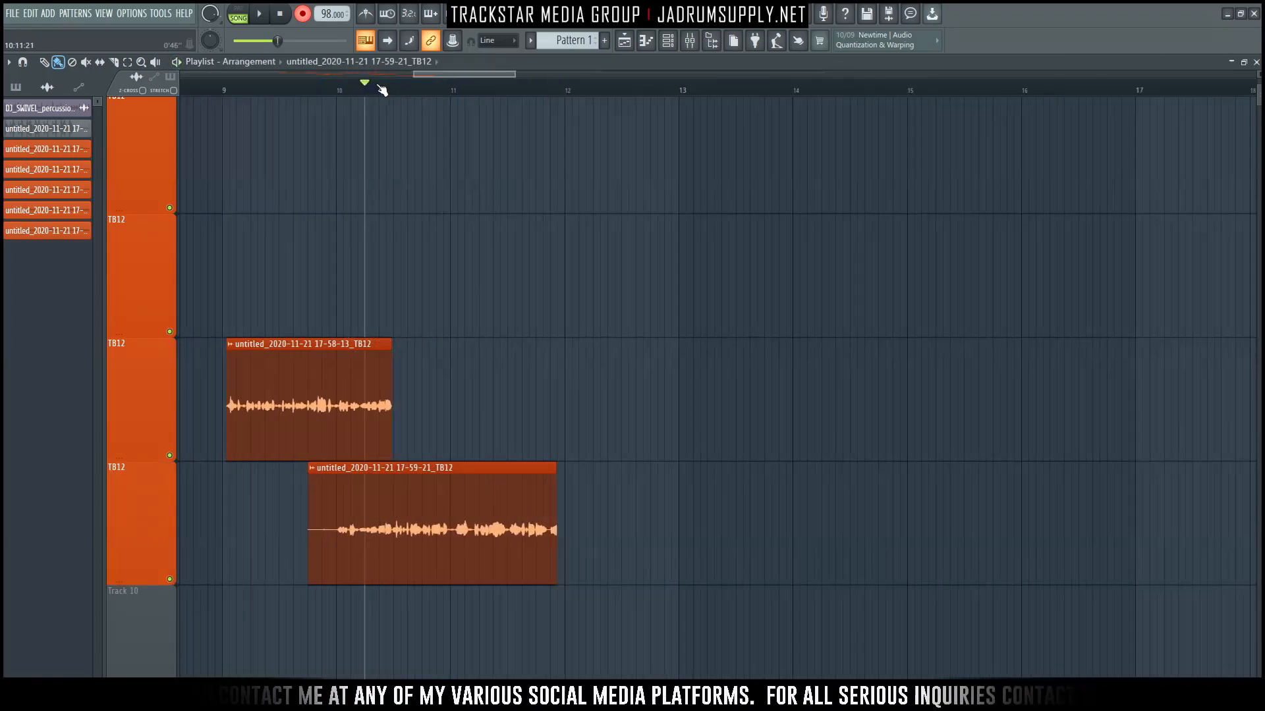
key("ctrl+z")
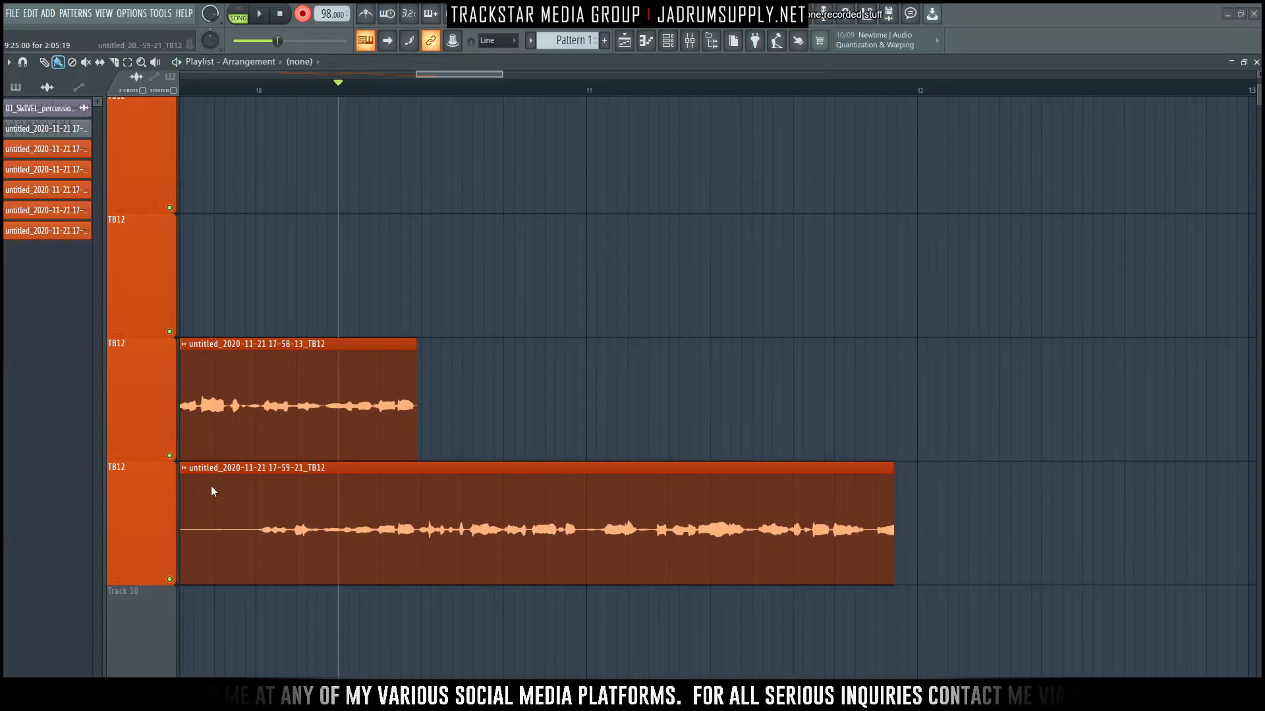
scroll(231, 528, "down", 1)
scroll(230, 527, "down", 1)
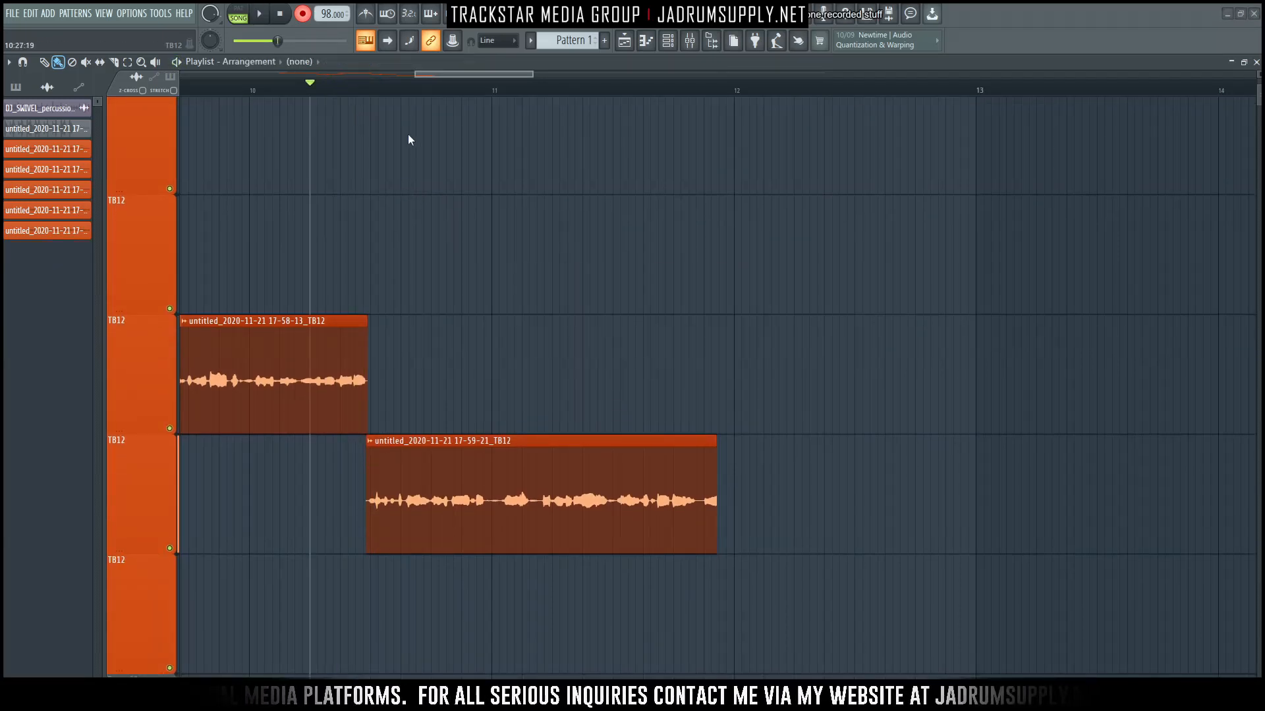
Step: Play back the new take with recording disabled and trim its end to about halfway through bar 11
key("space")
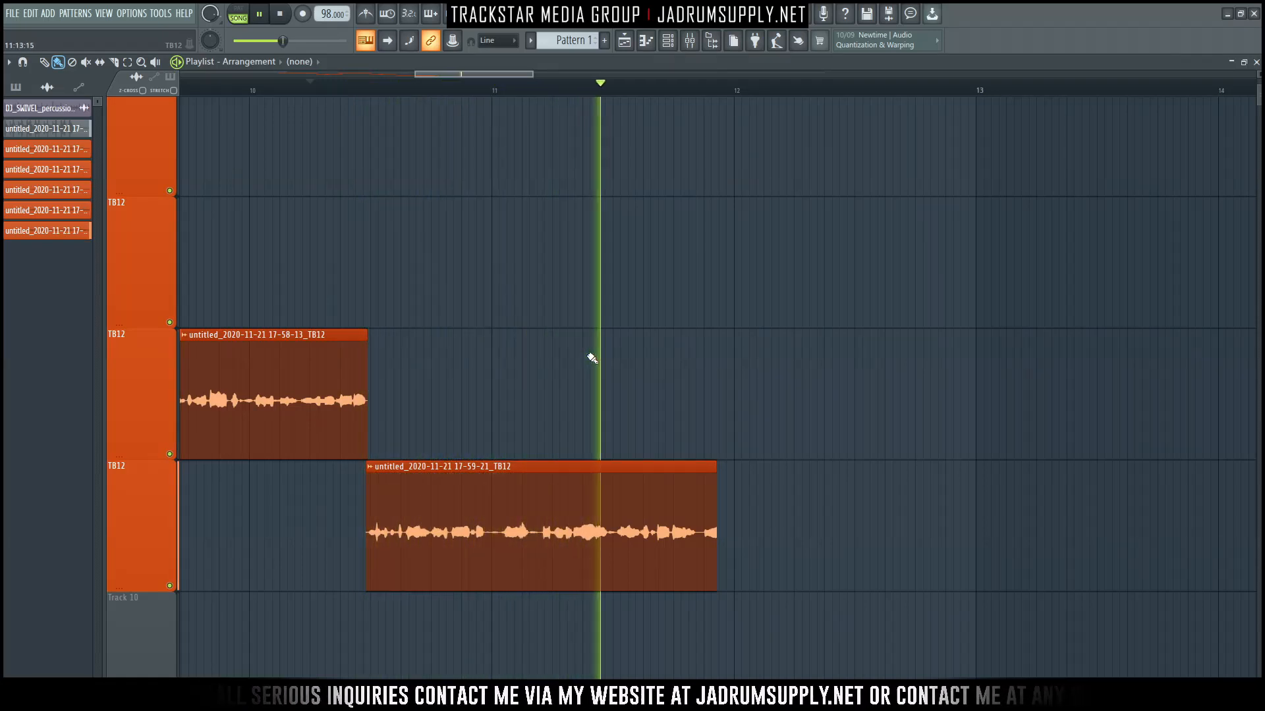
key("space")
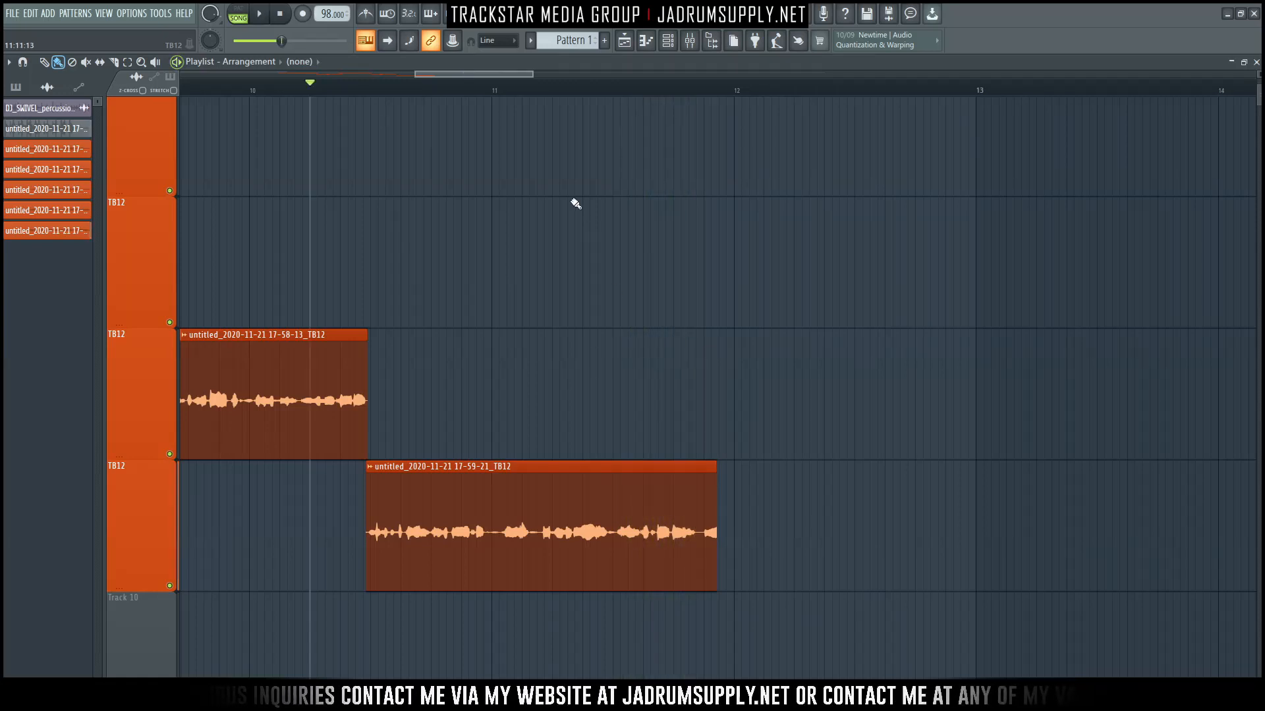
key("space")
scroll(757, 381, "up", 1)
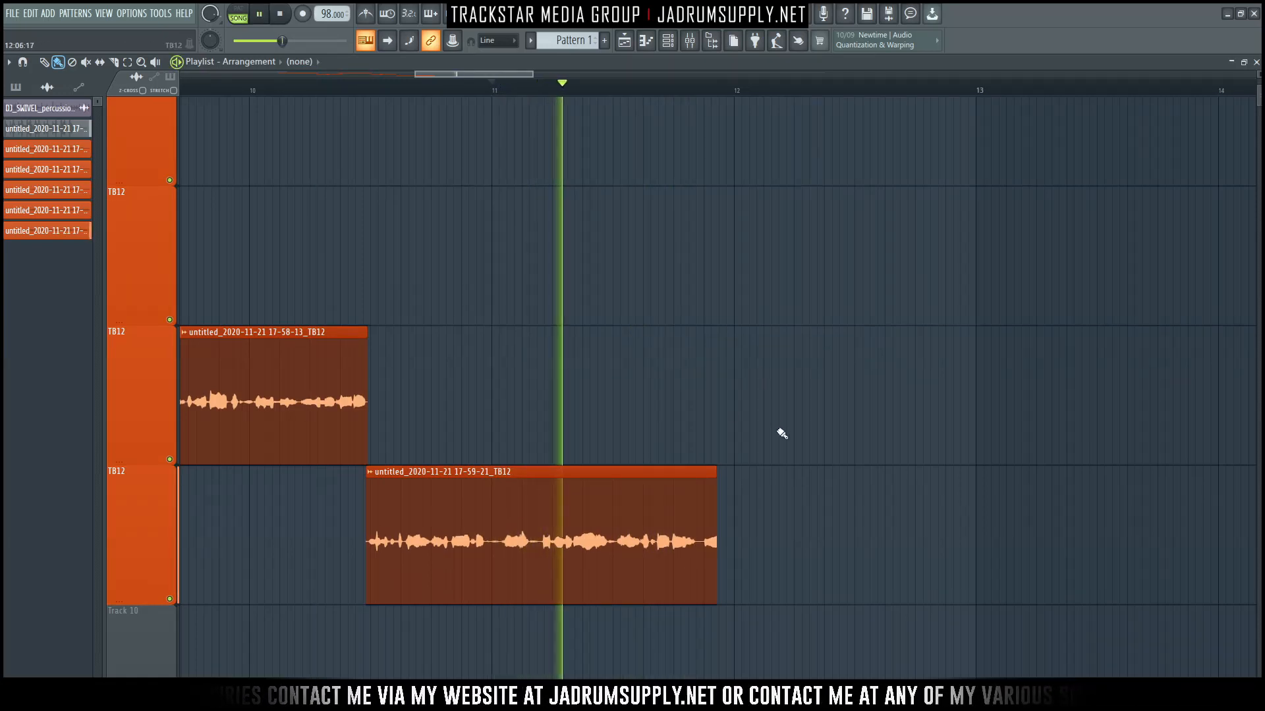
scroll(782, 432, "up", 3)
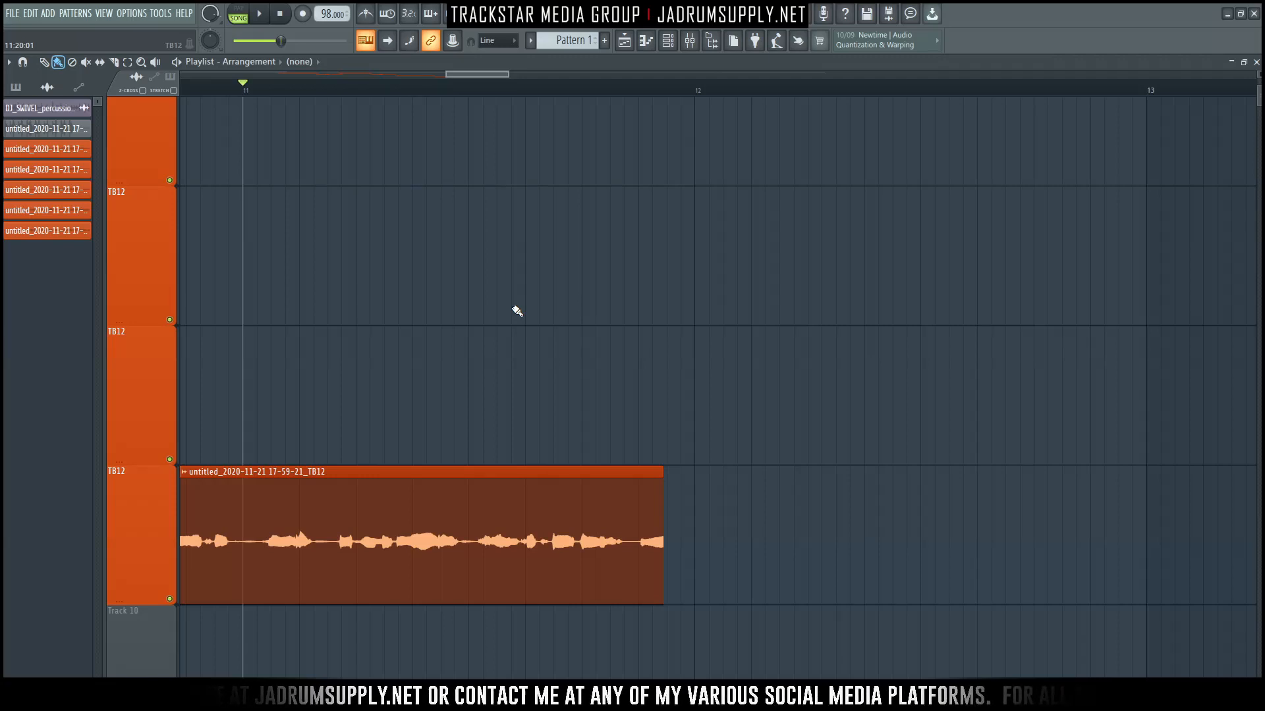
key("space")
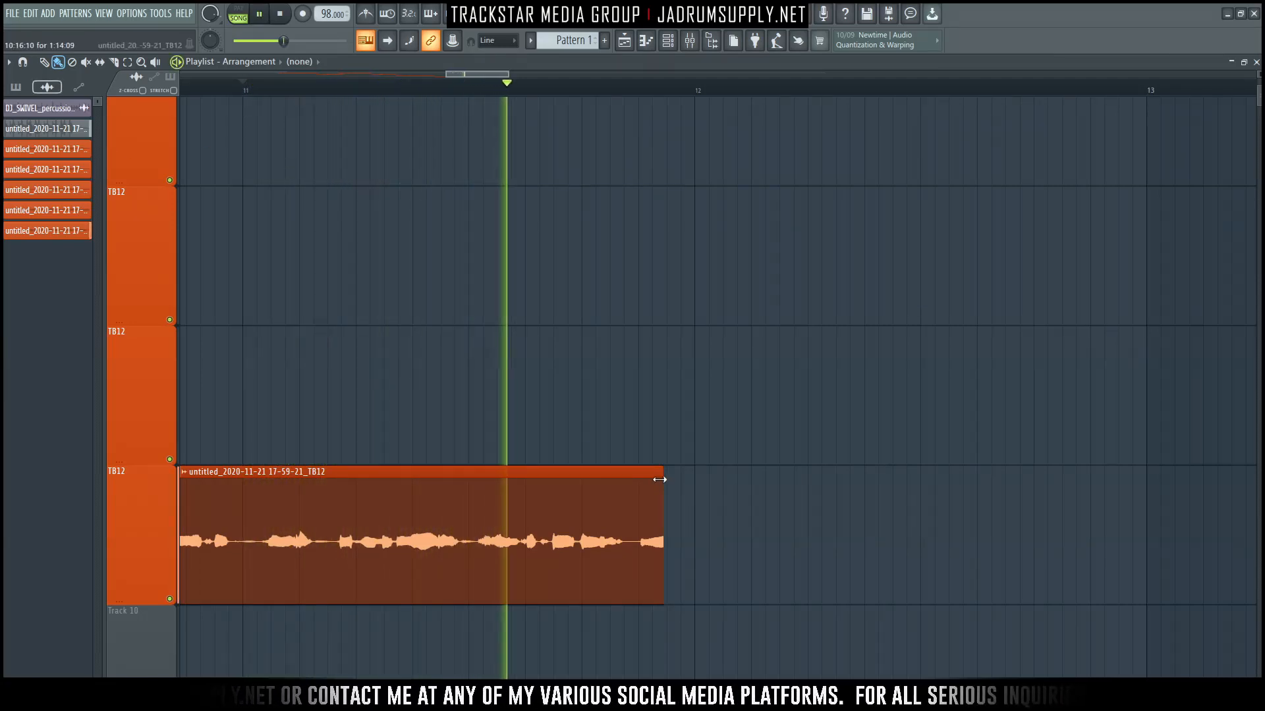
left_click_drag(659, 480, 473, 470)
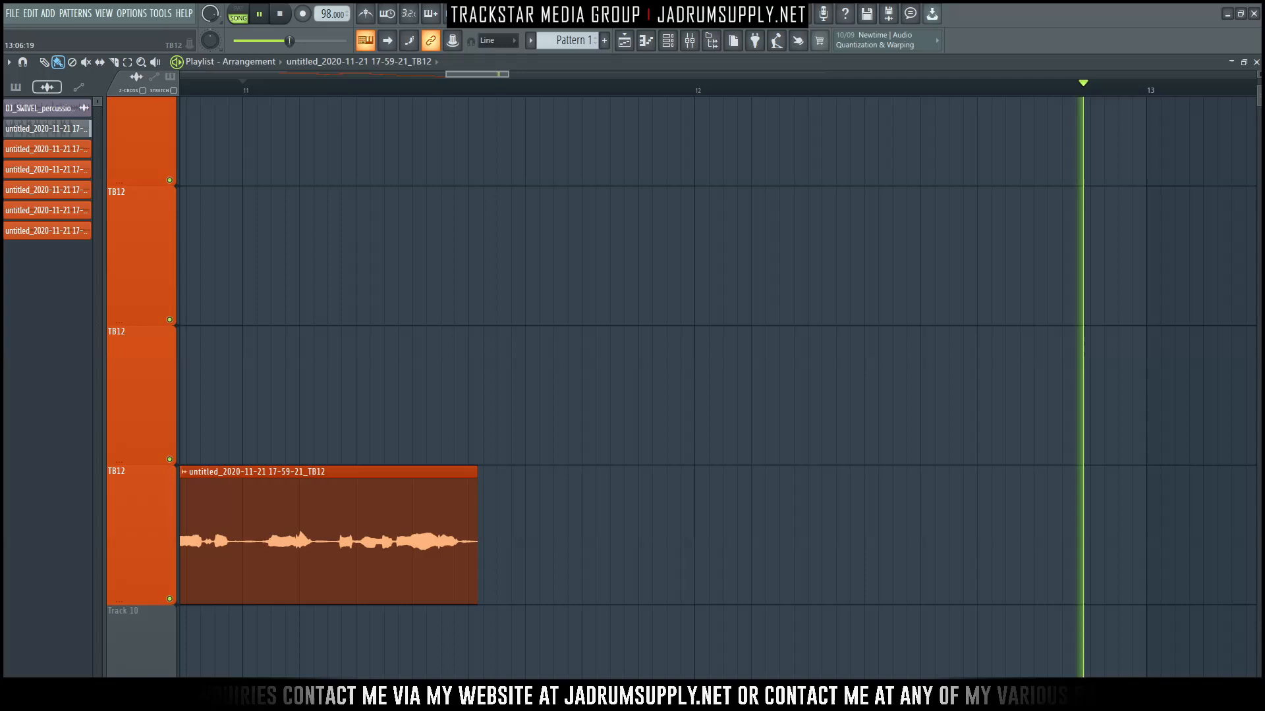
Step: Play the song repeatedly from bar 11 to rehearse the next vocal line
key("space")
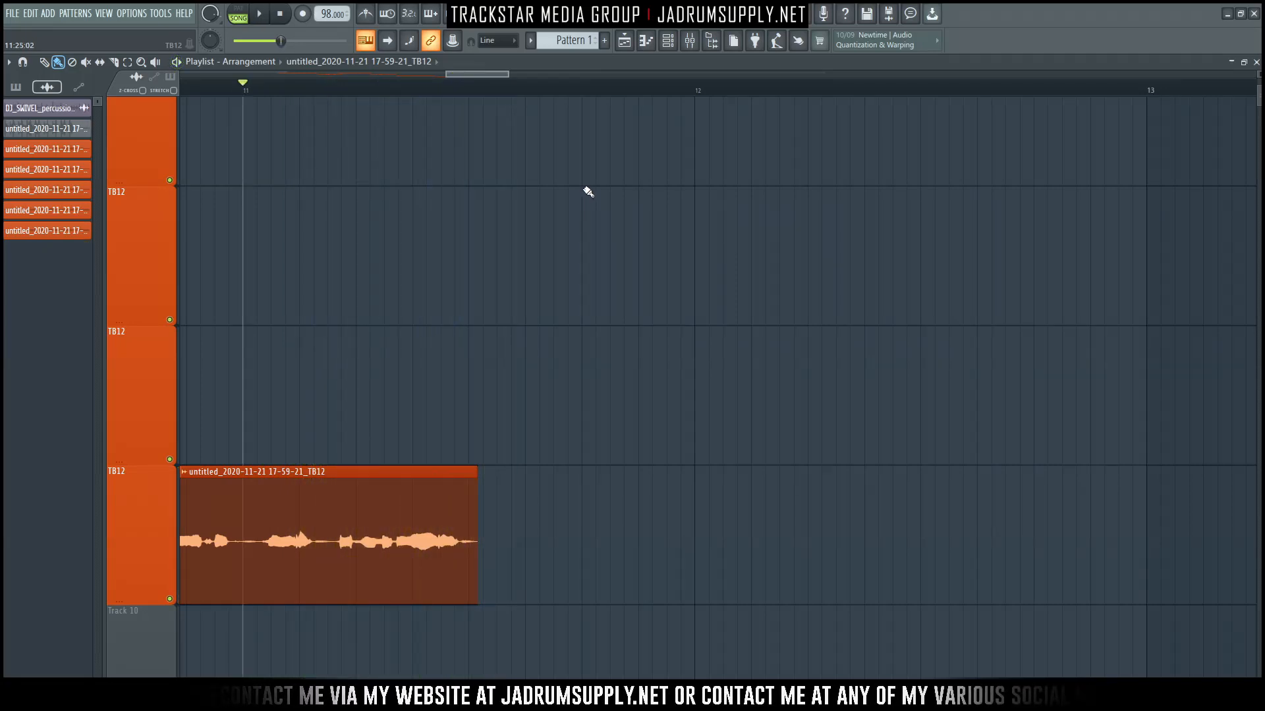
key("space")
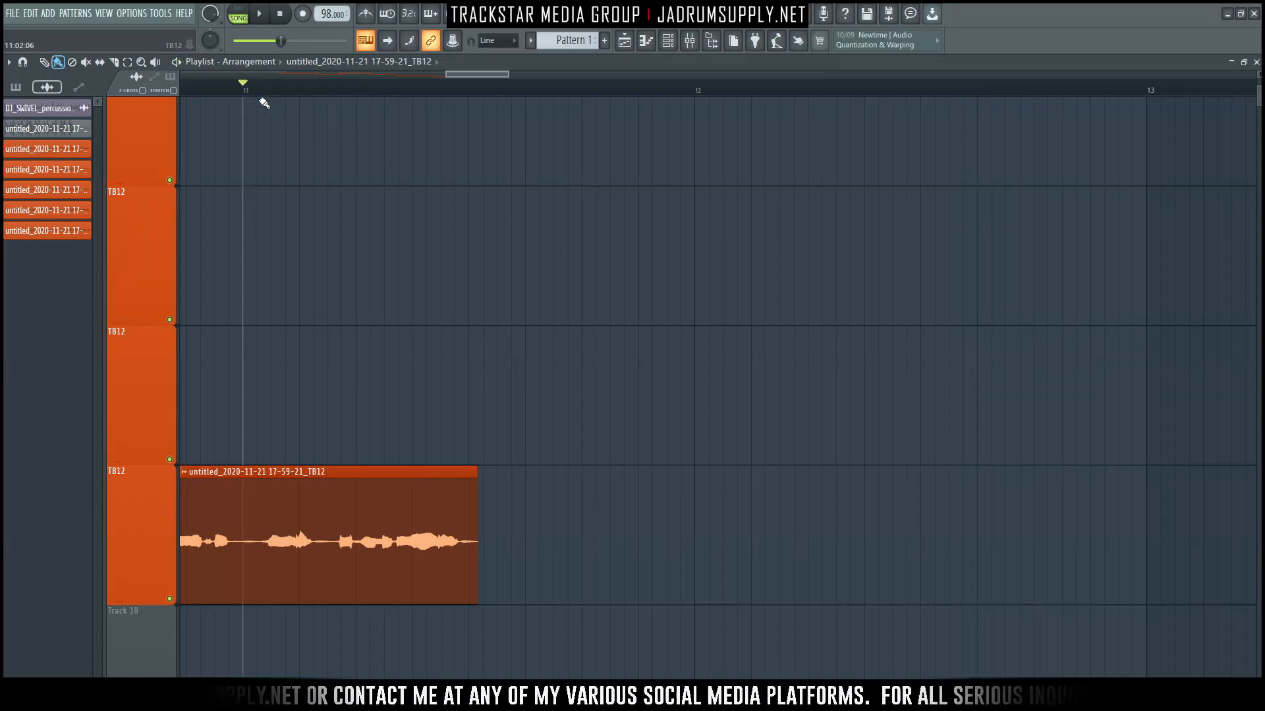
key("space")
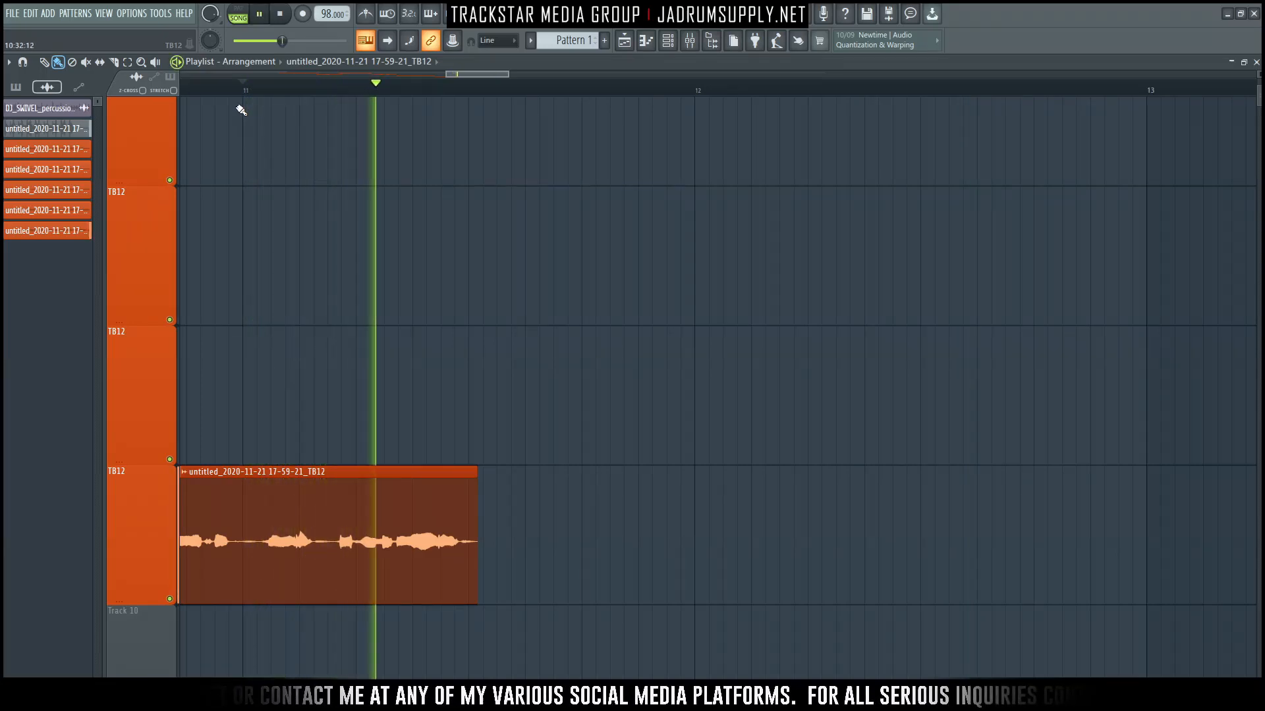
key("space")
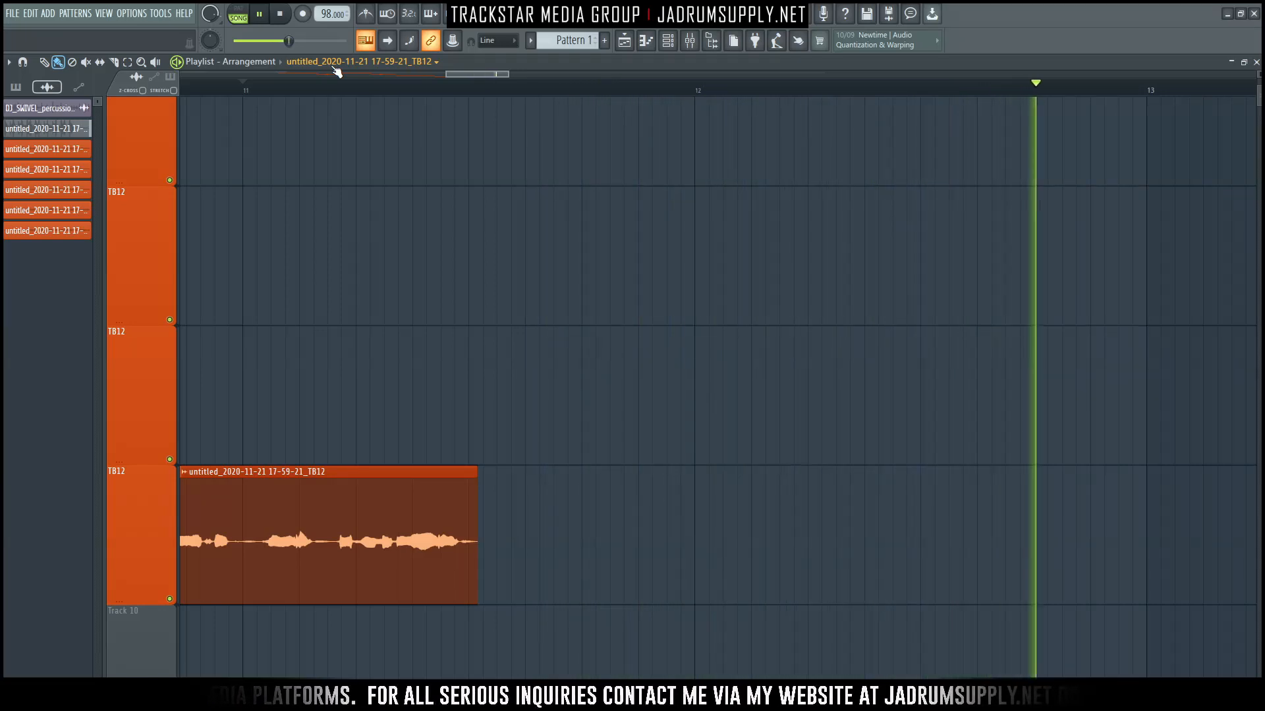
Step: Enable recording and record the next vocal line from bar 11, discarding the first attempt before the final take
key("r")
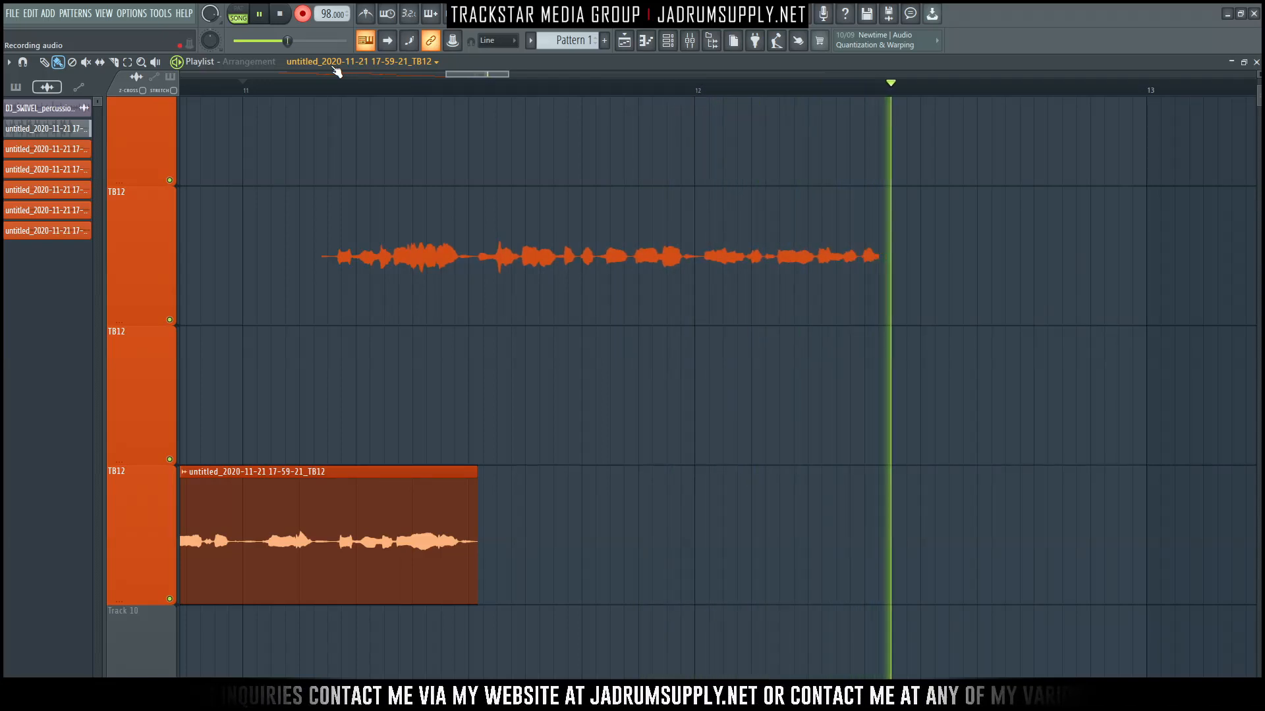
key("space")
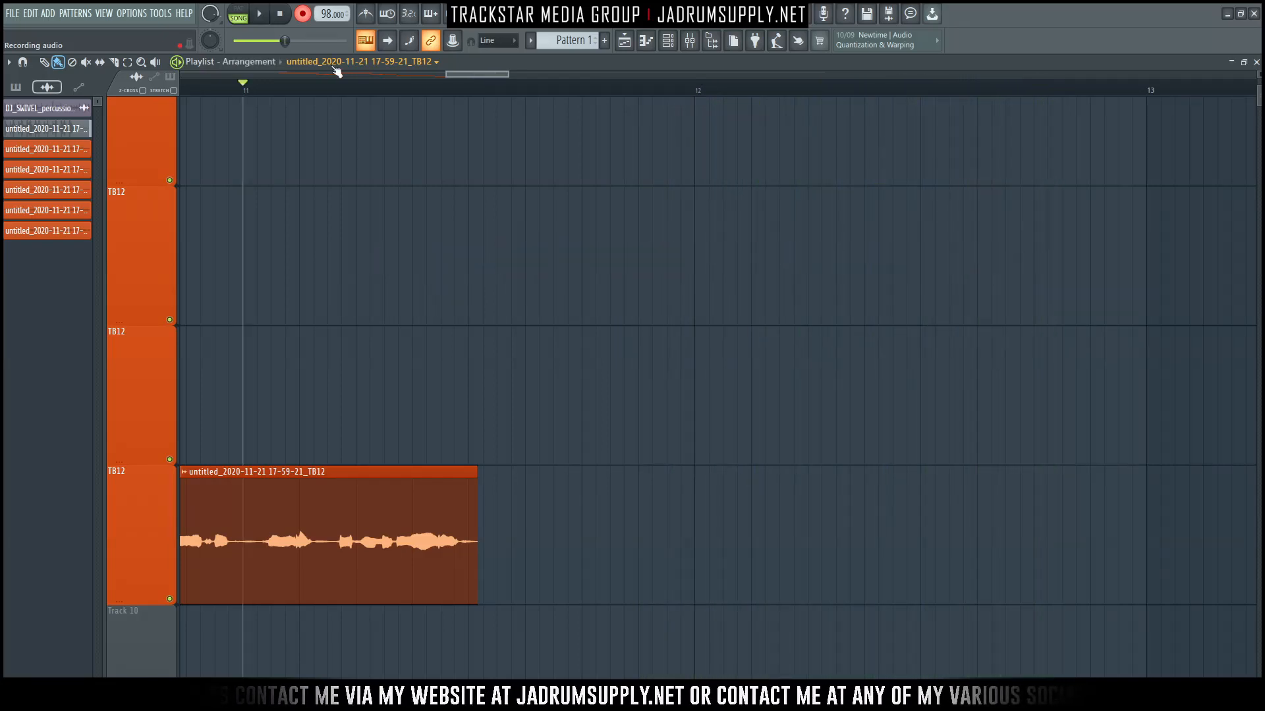
key("ctrl+z")
key("Return")
key("space")
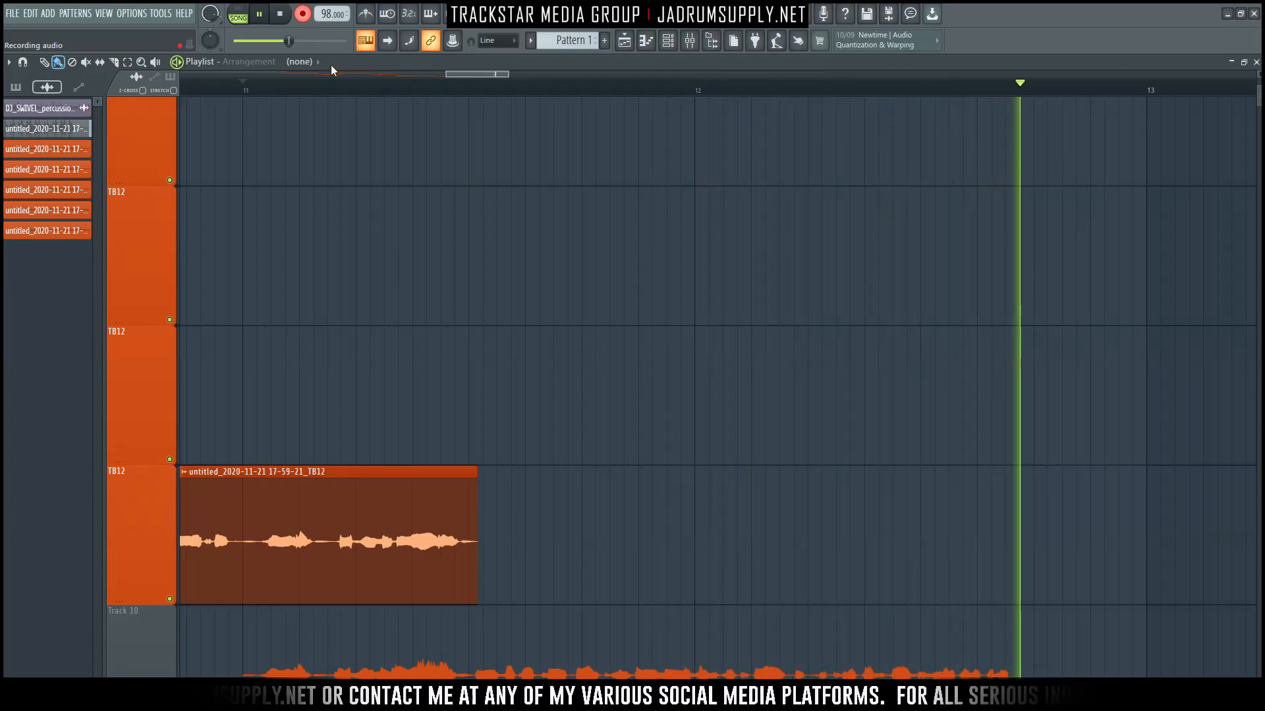
key("space")
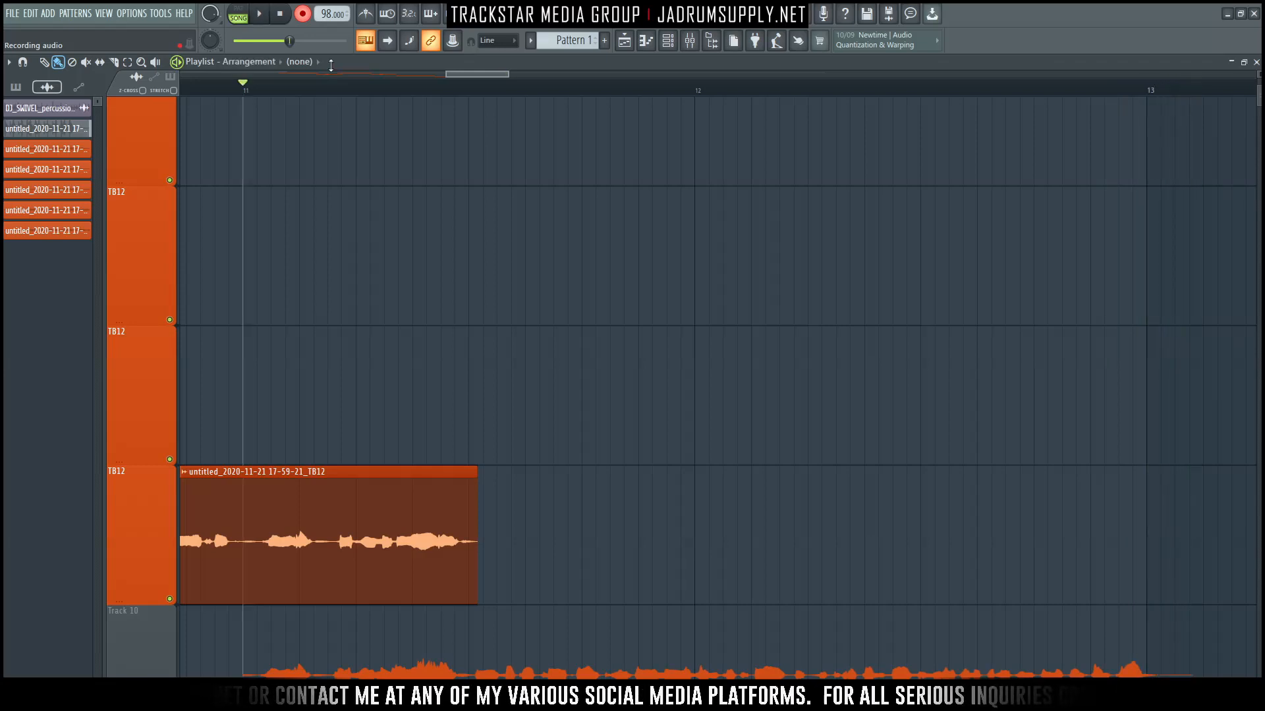
Step: Check the latest take's channel settings and trim the clip to run from about halfway through bar 11 to bar 13
scroll(504, 595, "down", 1)
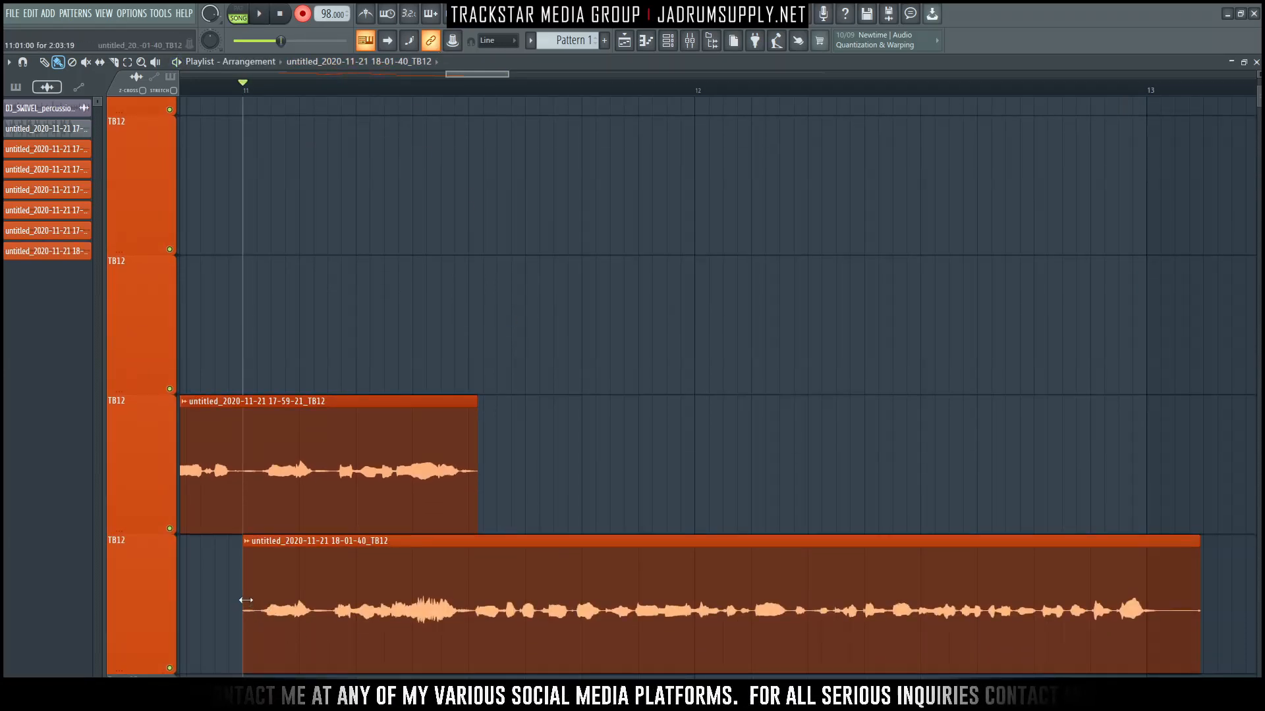
double_click(453, 556)
left_click(491, 244)
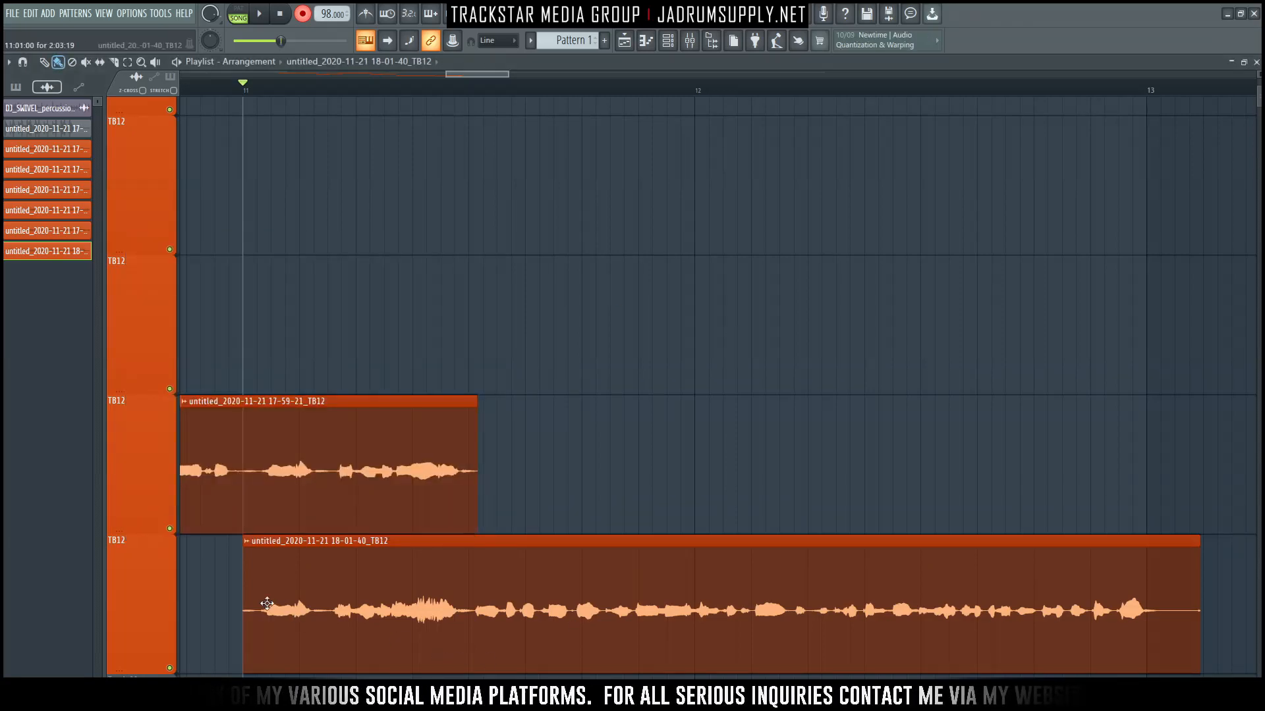
key("space")
left_click_drag(1197, 565, 1152, 565)
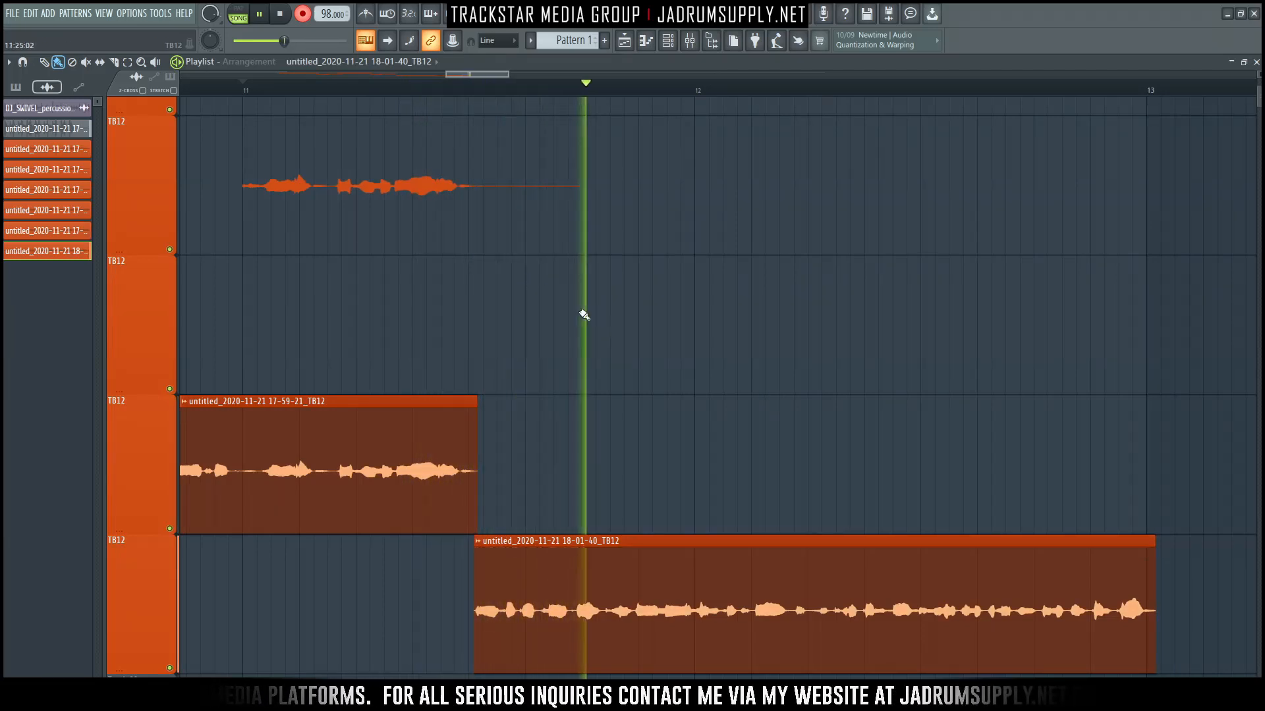
Step: Stop the unintended new recording and delete its take from the project's audio clips
key("space")
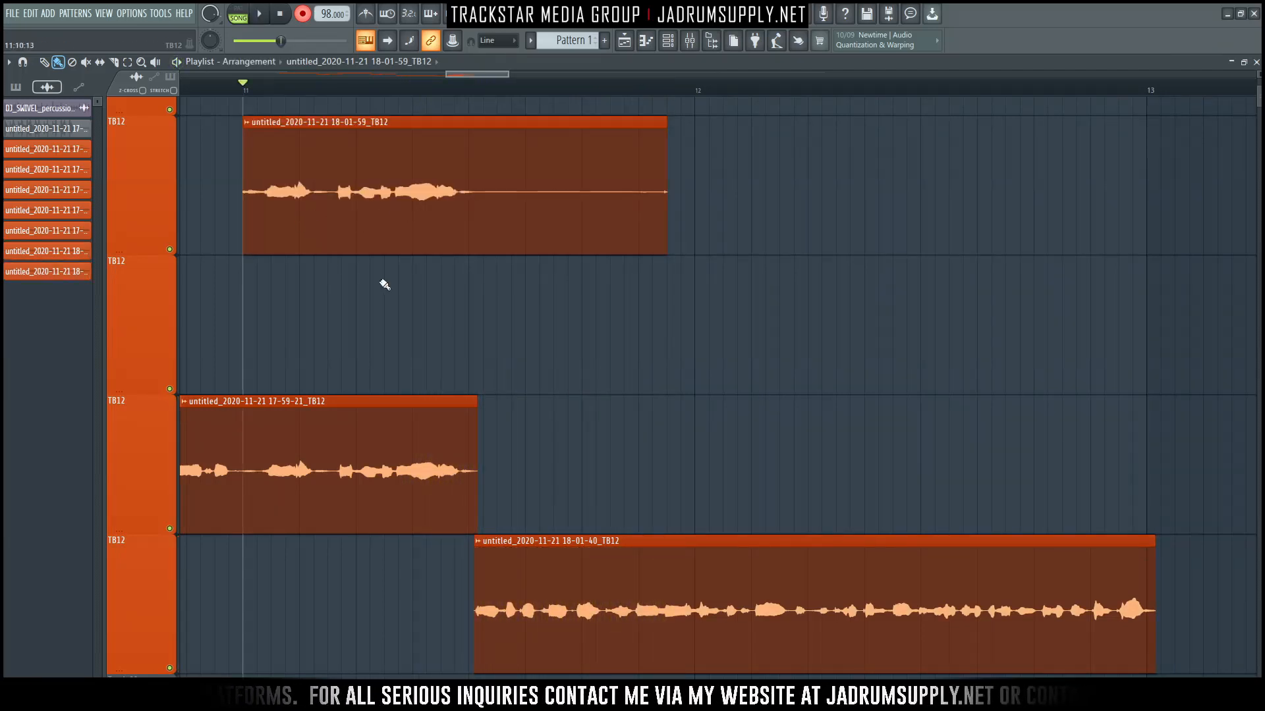
double_click(325, 446)
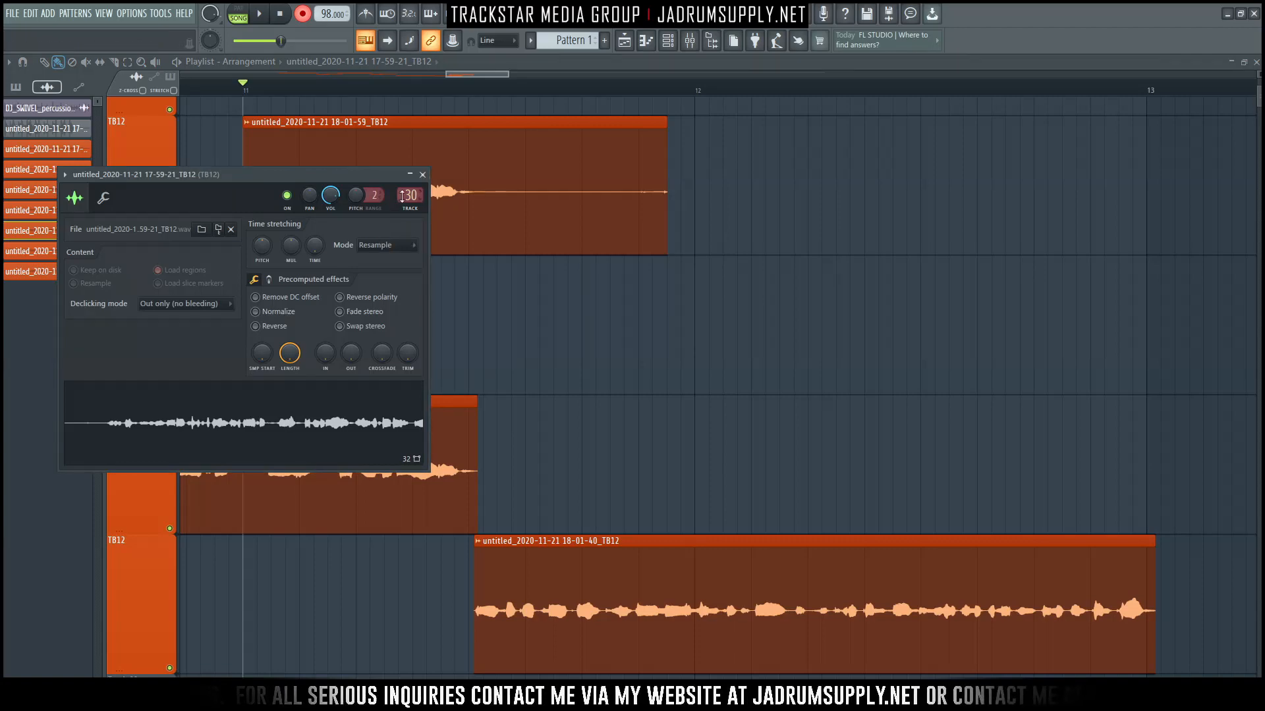
key("Escape")
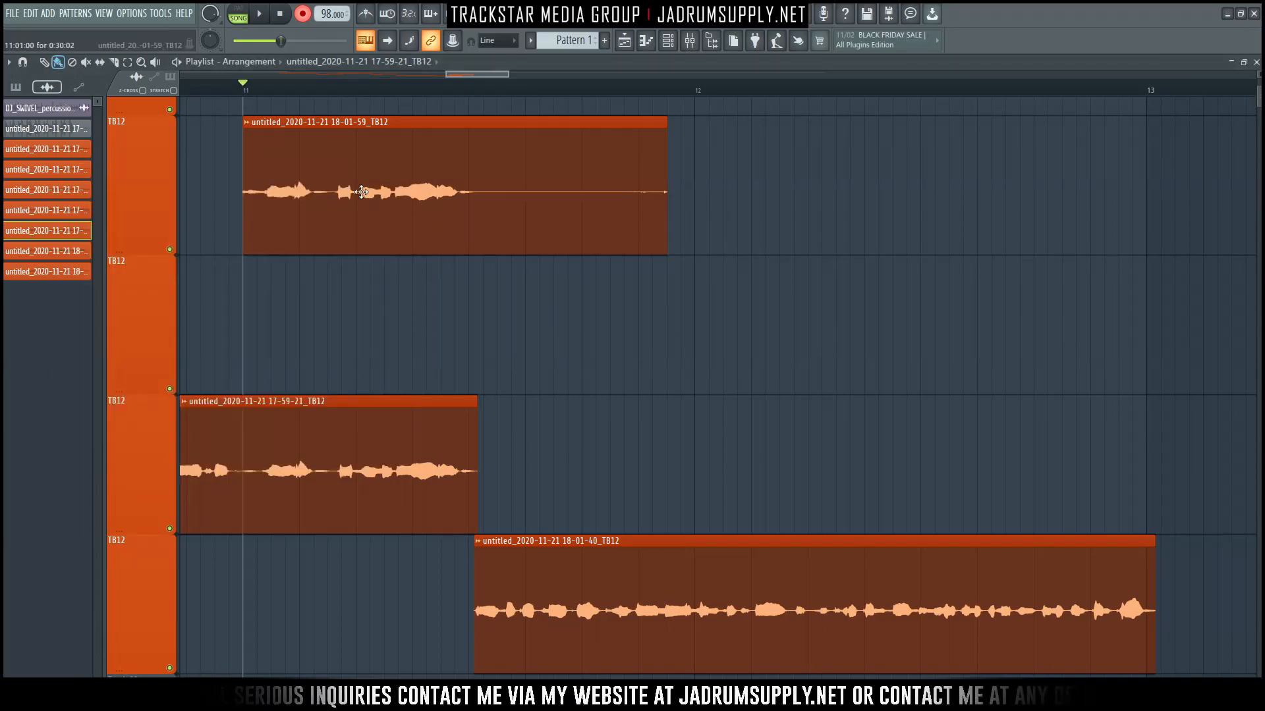
right_click(53, 273)
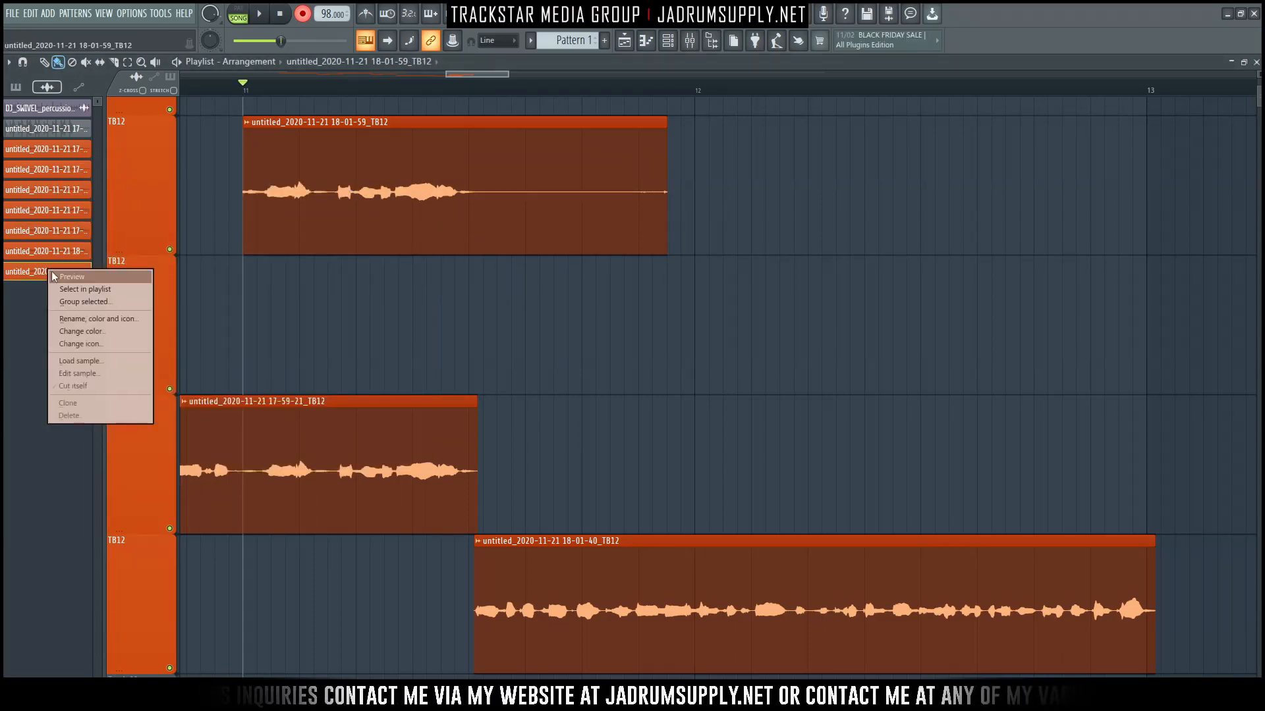
left_click(74, 415)
key("Escape")
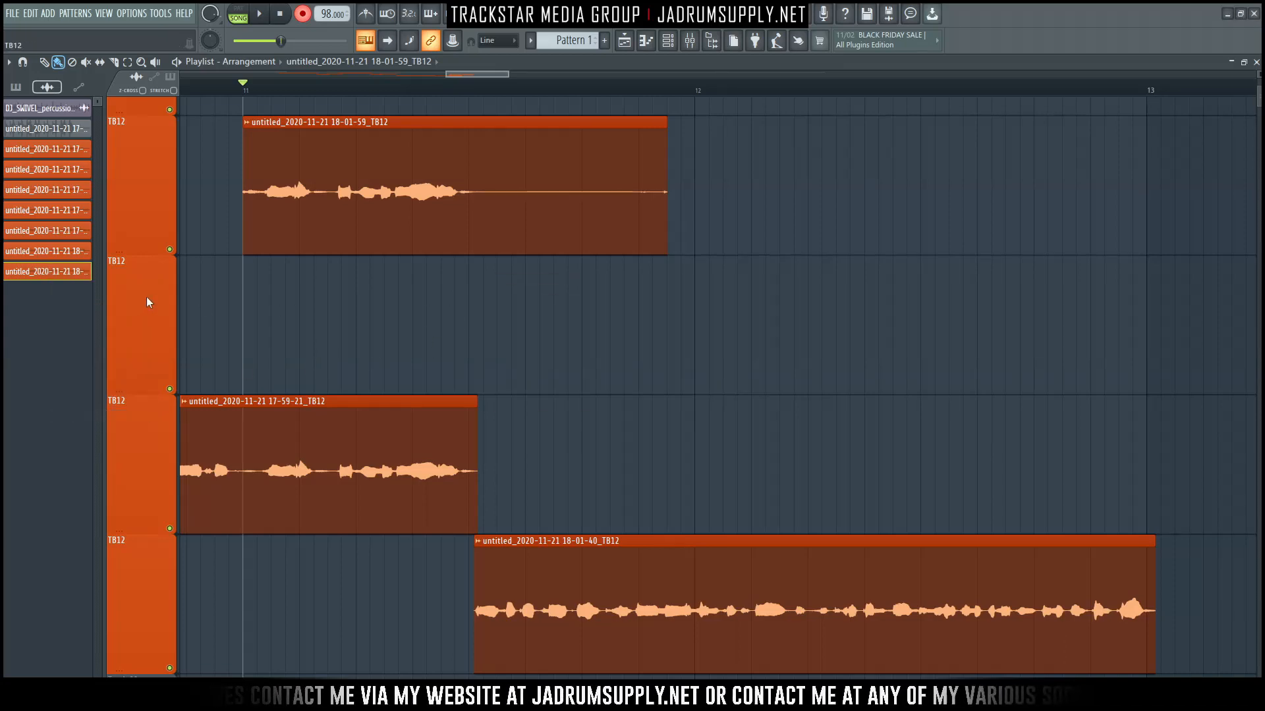
right_click(78, 276)
left_click(100, 425)
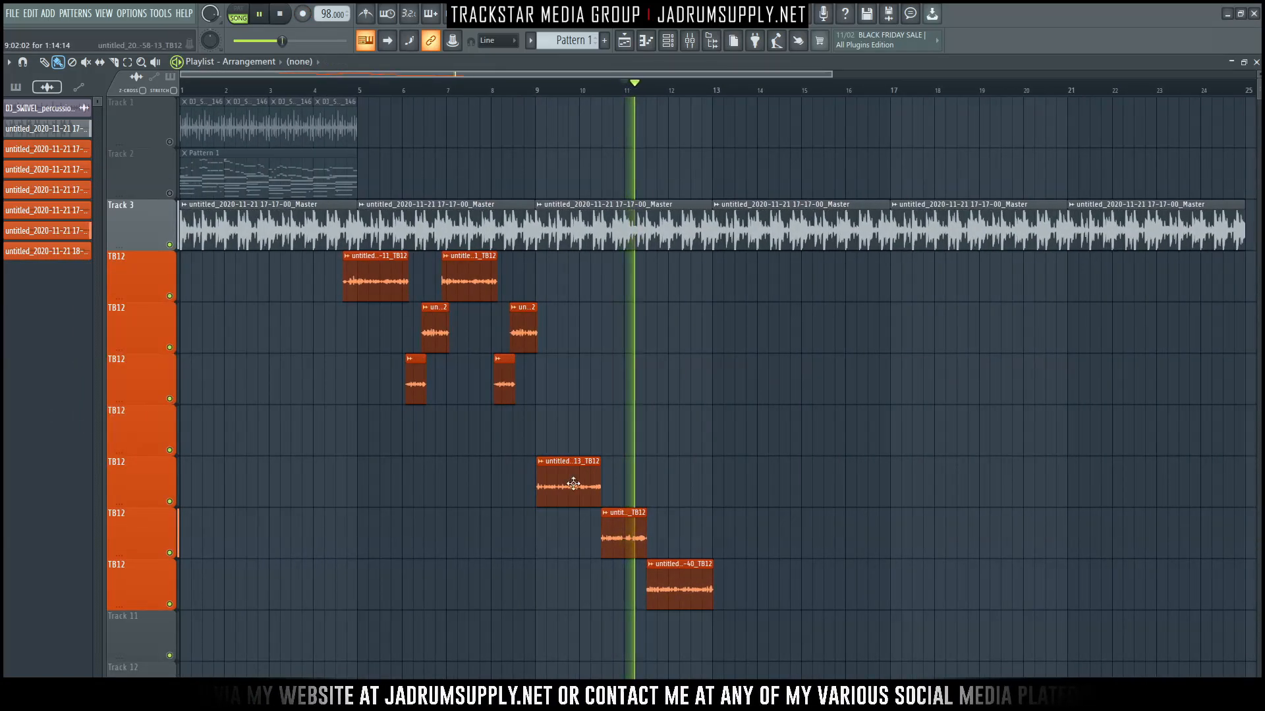
Step: Move the last three vocal clips up one TB12 track, then move the final clip up two more onto the first clip's track
left_click_drag(582, 493, 672, 565)
key("shift+Up")
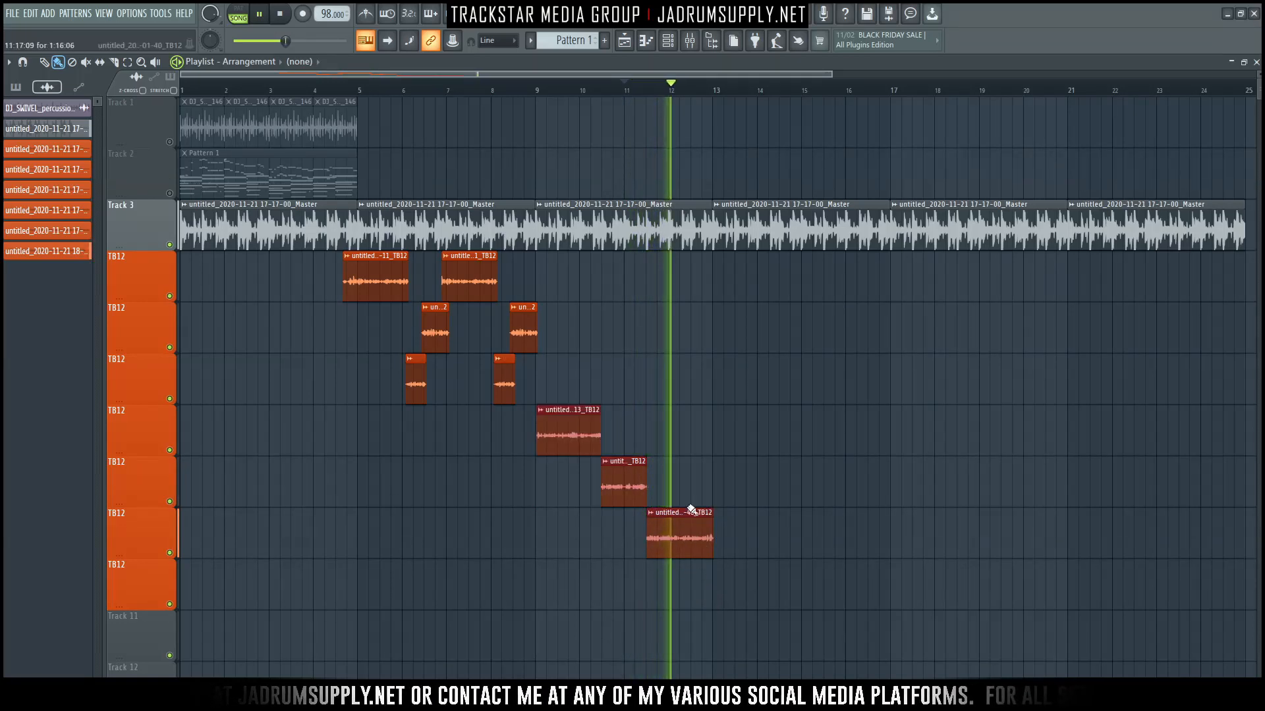
key("shift+Up")
key("shift+Up")
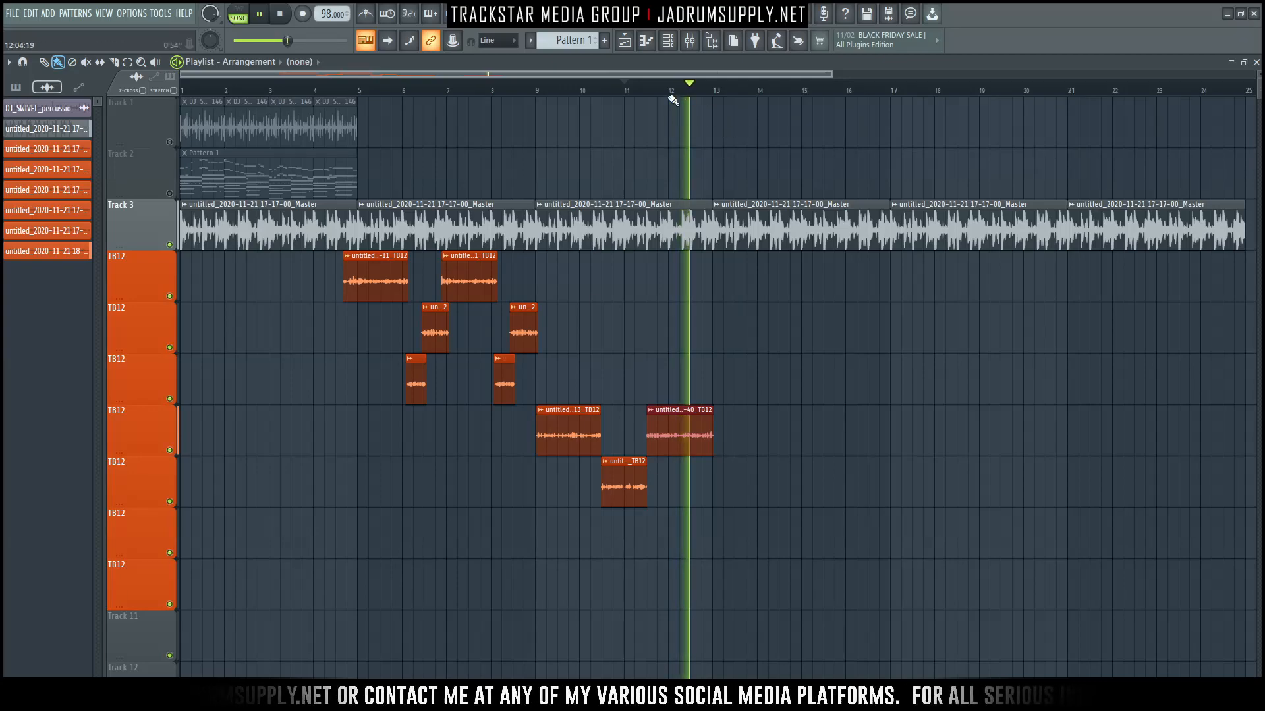
Step: Play back the vocal takes between bars 11 and 13 and examine the latest clip's waveform
left_click(613, 86)
scroll(646, 96, "up", 3)
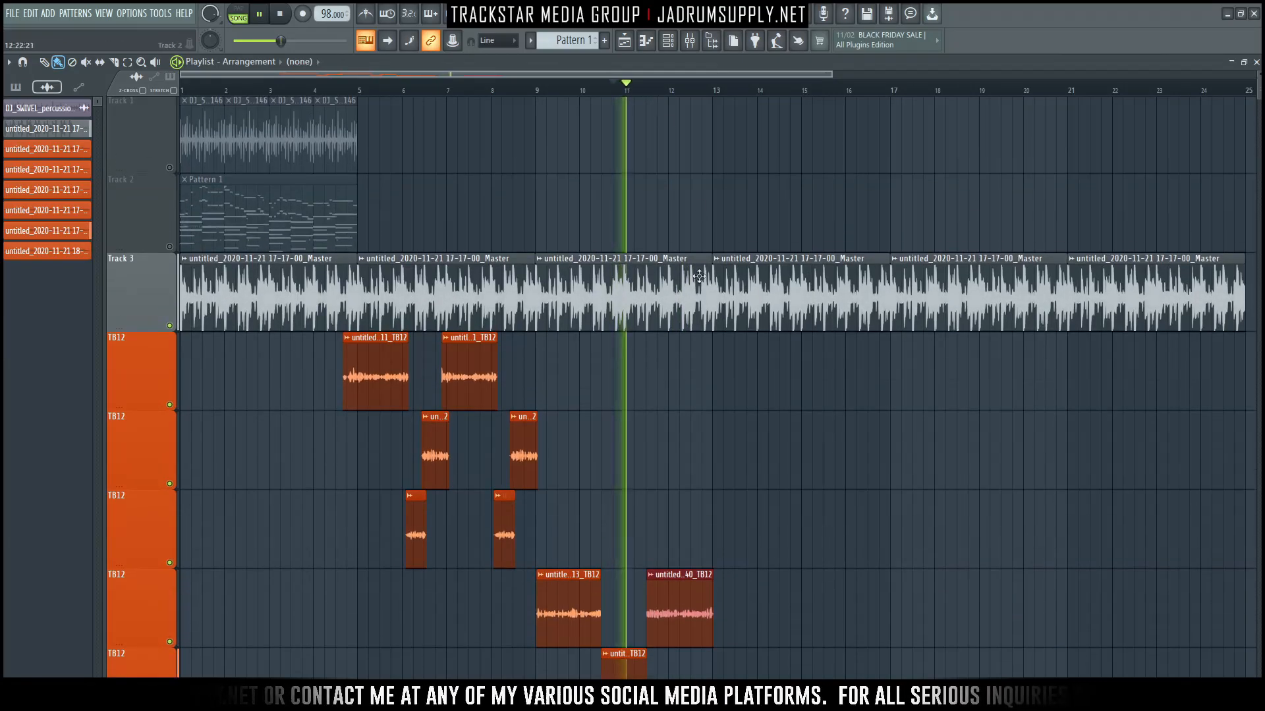
scroll(689, 316, "up", 3)
scroll(675, 383, "up", 2)
scroll(333, 339, "down", 6)
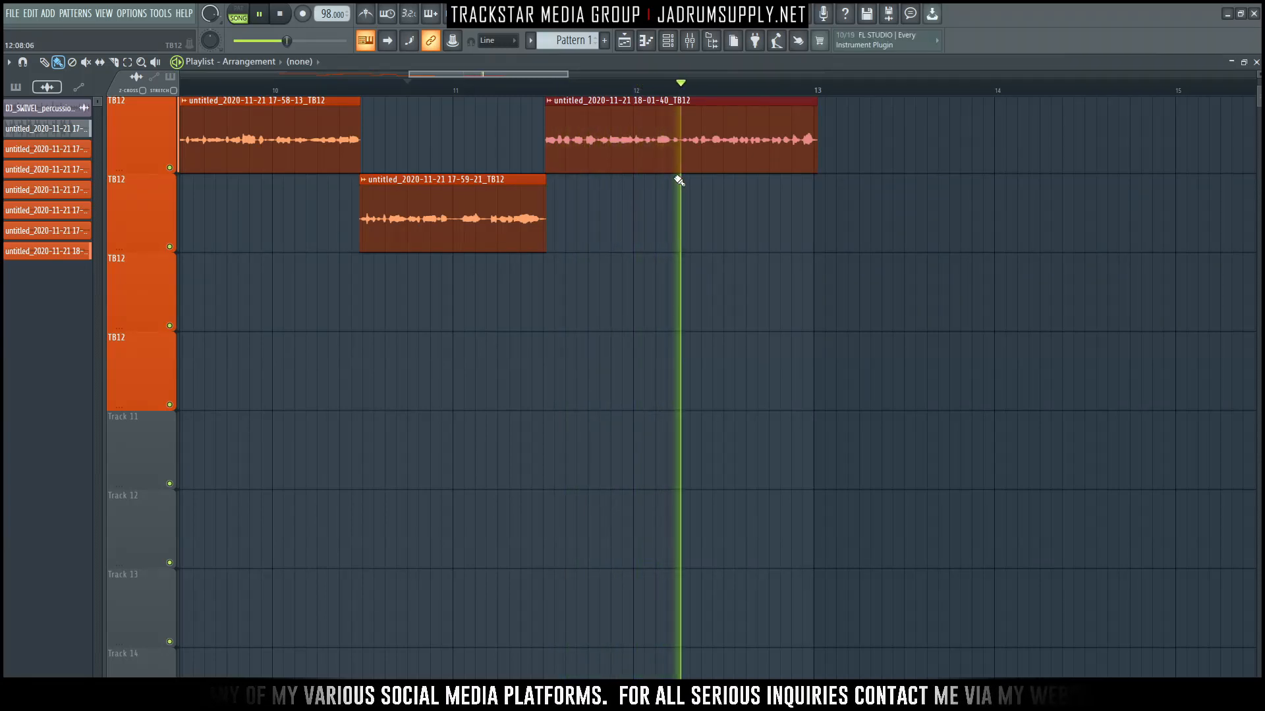
left_click(636, 91)
scroll(718, 77, "left", 3)
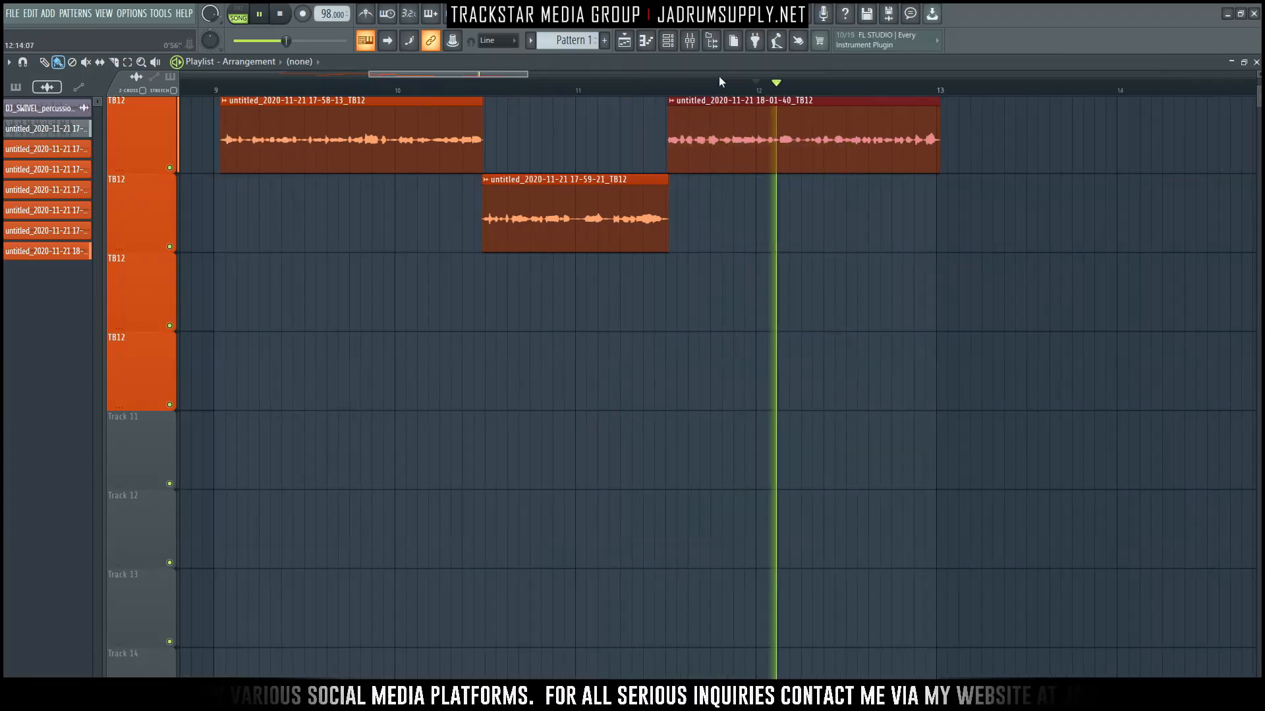
scroll(1042, 76, "up", 1)
left_click_drag(509, 76, 552, 74)
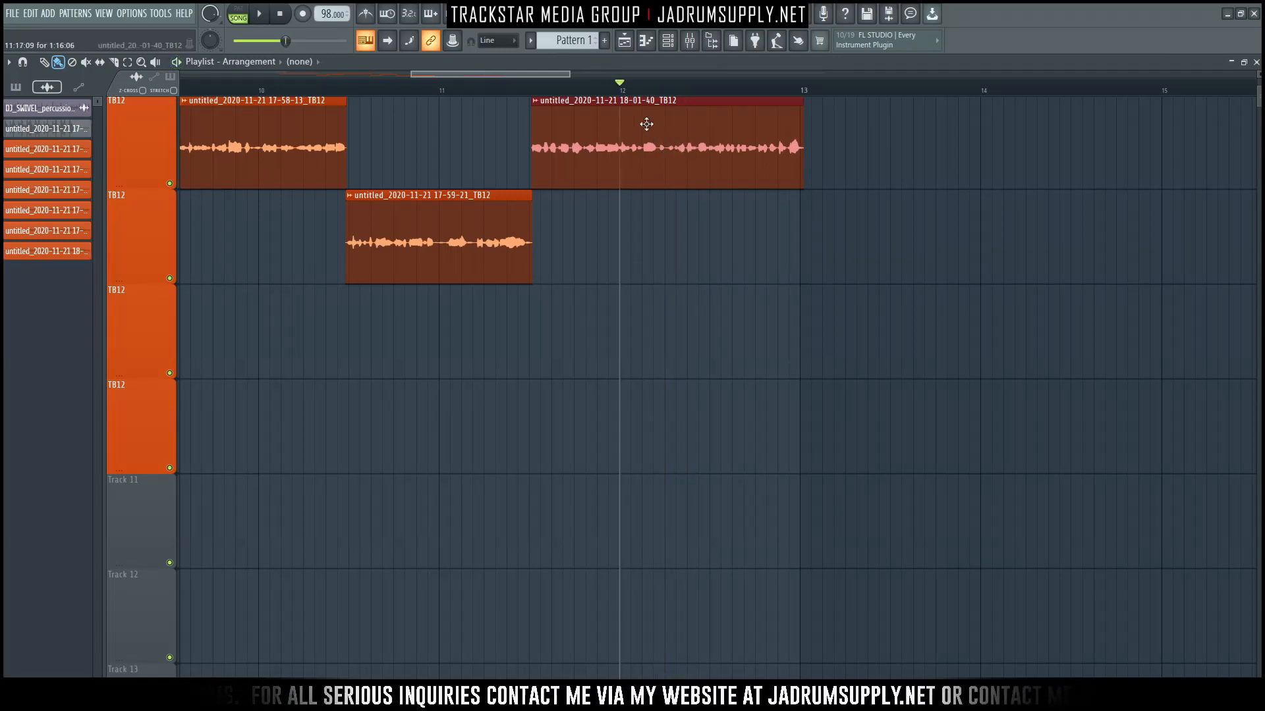
Step: Slice the latest vocal clip shortly after the start of bar 12 and delete the part after the cut
scroll(645, 93, "up", 5)
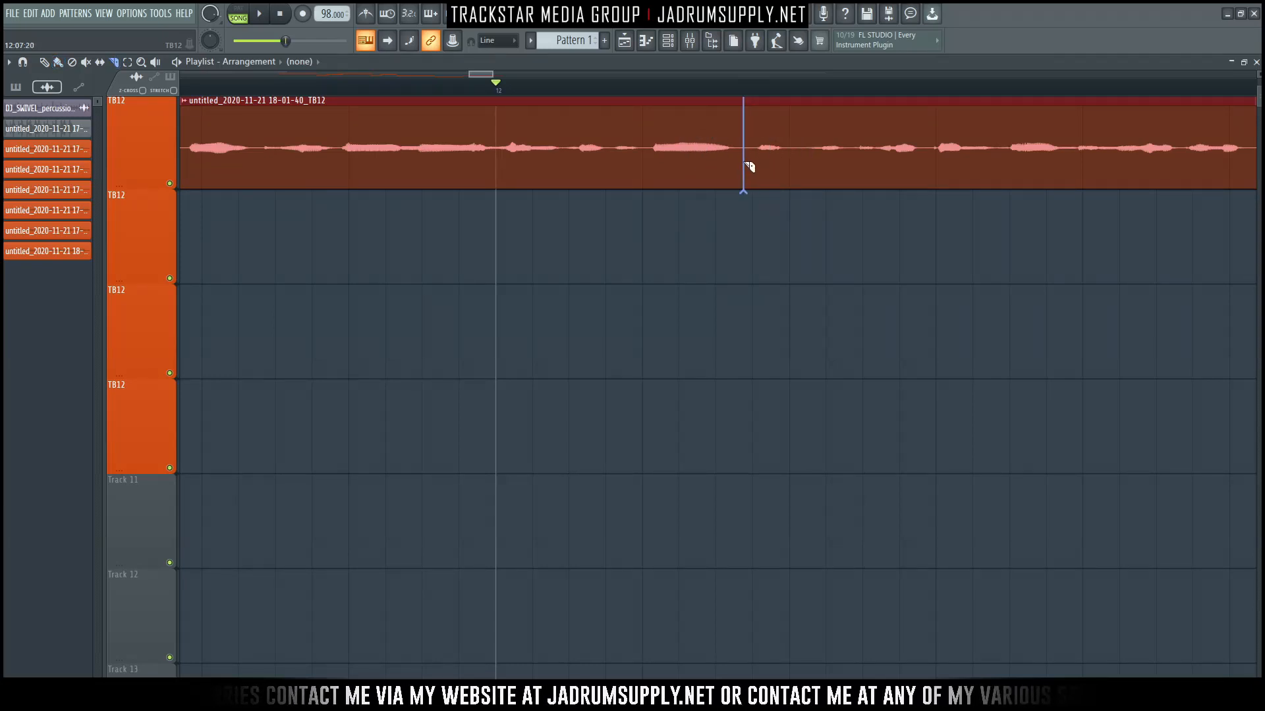
left_click(750, 174)
scroll(783, 94, "down", 2)
scroll(879, 107, "up", 4)
key("space")
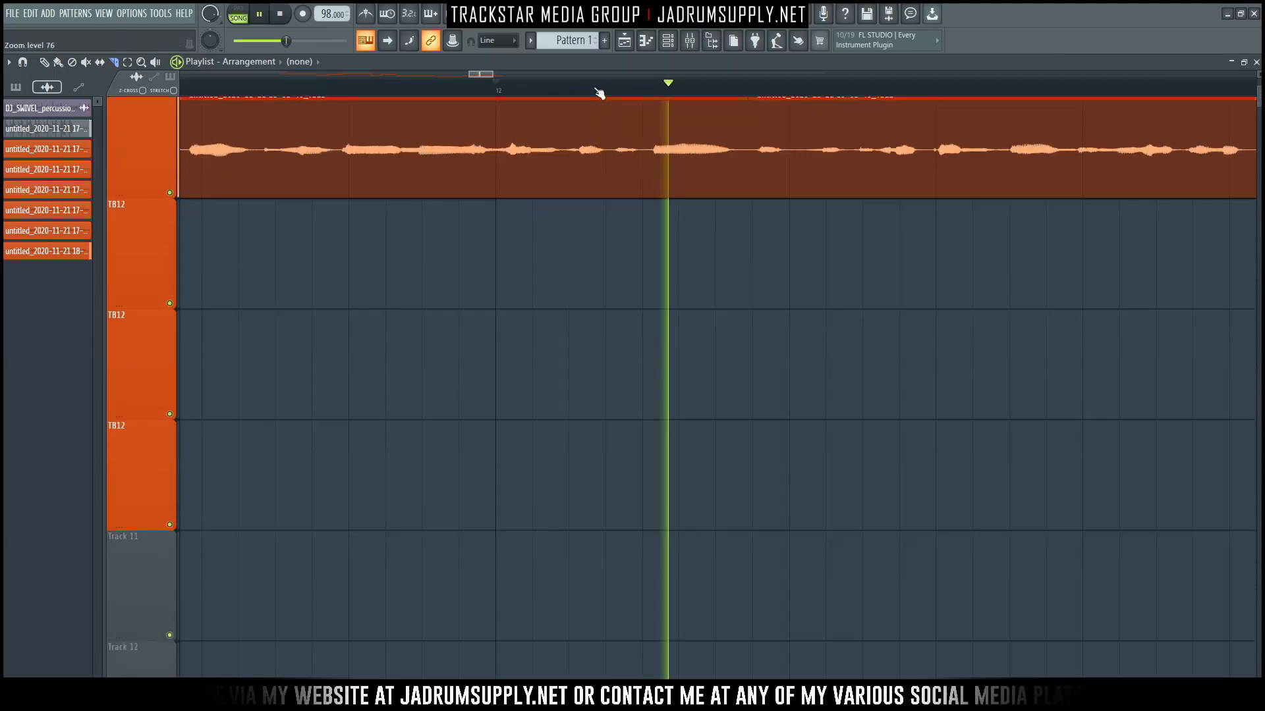
scroll(599, 93, "down", 4)
scroll(755, 206, "up", 3)
scroll(757, 263, "up", 1)
key("space")
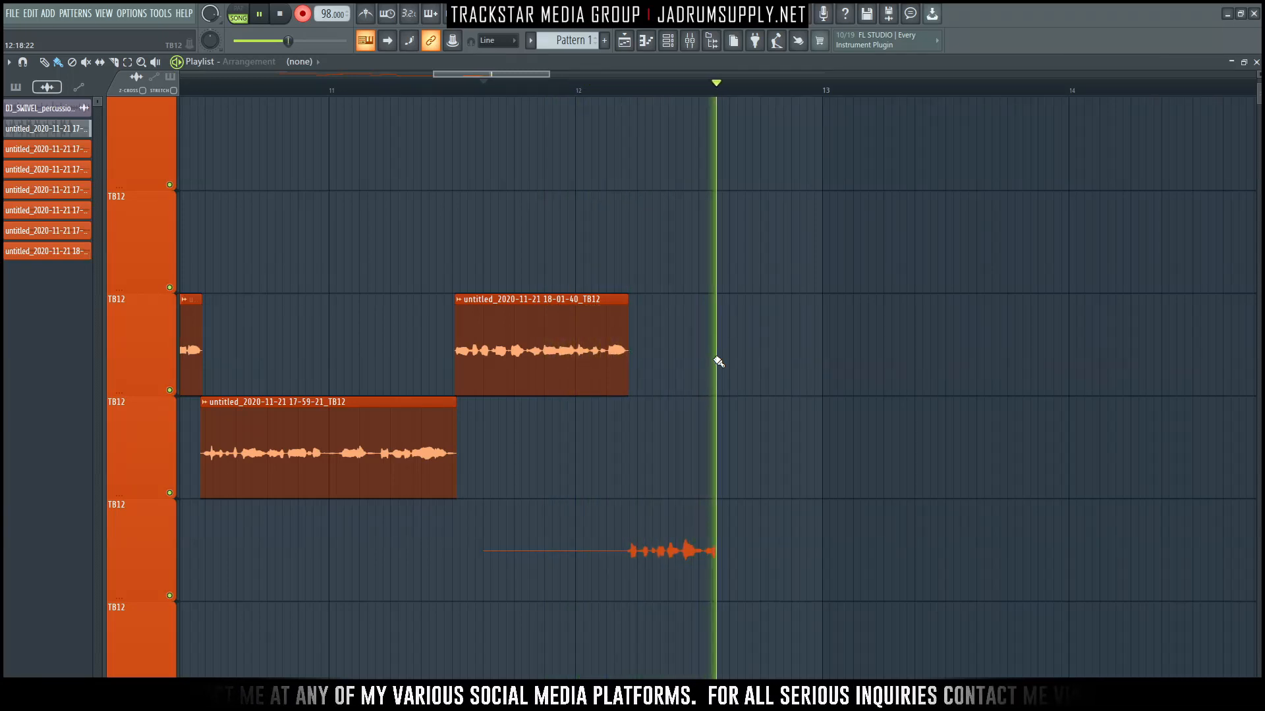
key("space")
key("ctrl+z")
key("Return")
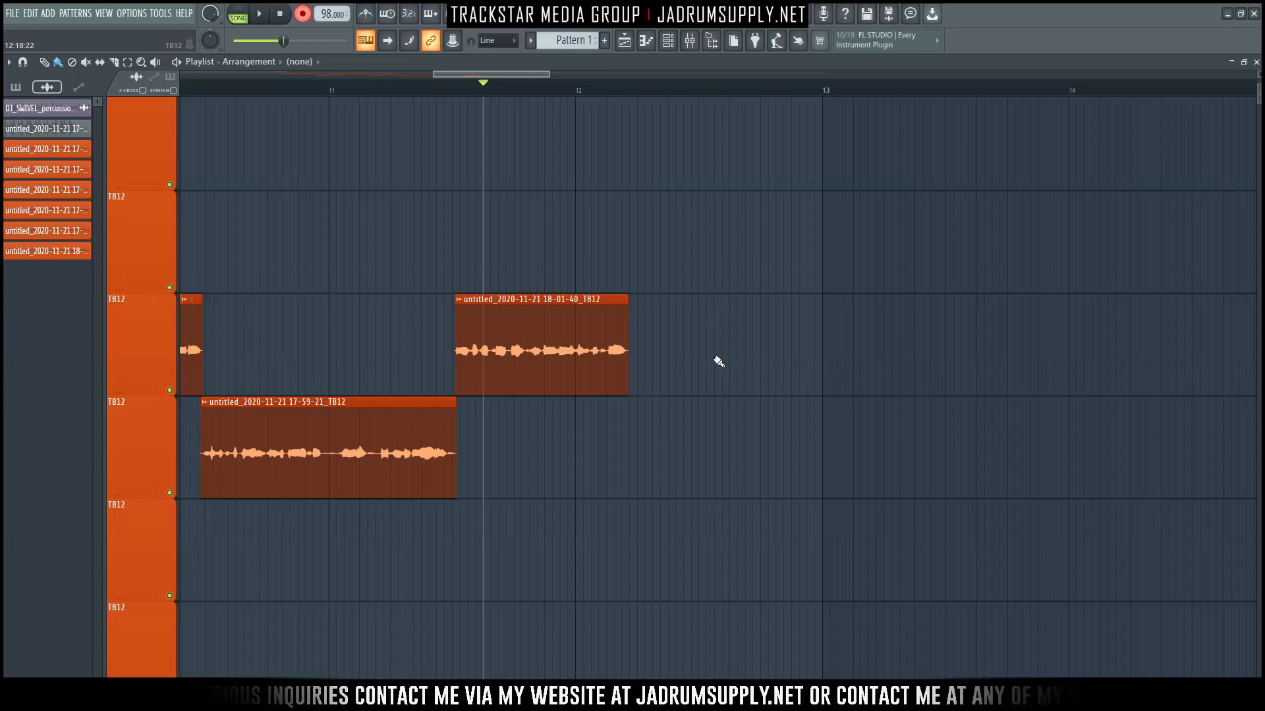
Step: Record the next vocal line to just past bar 13 and trim its silent lead-in to start where the previous clip ends
key("space")
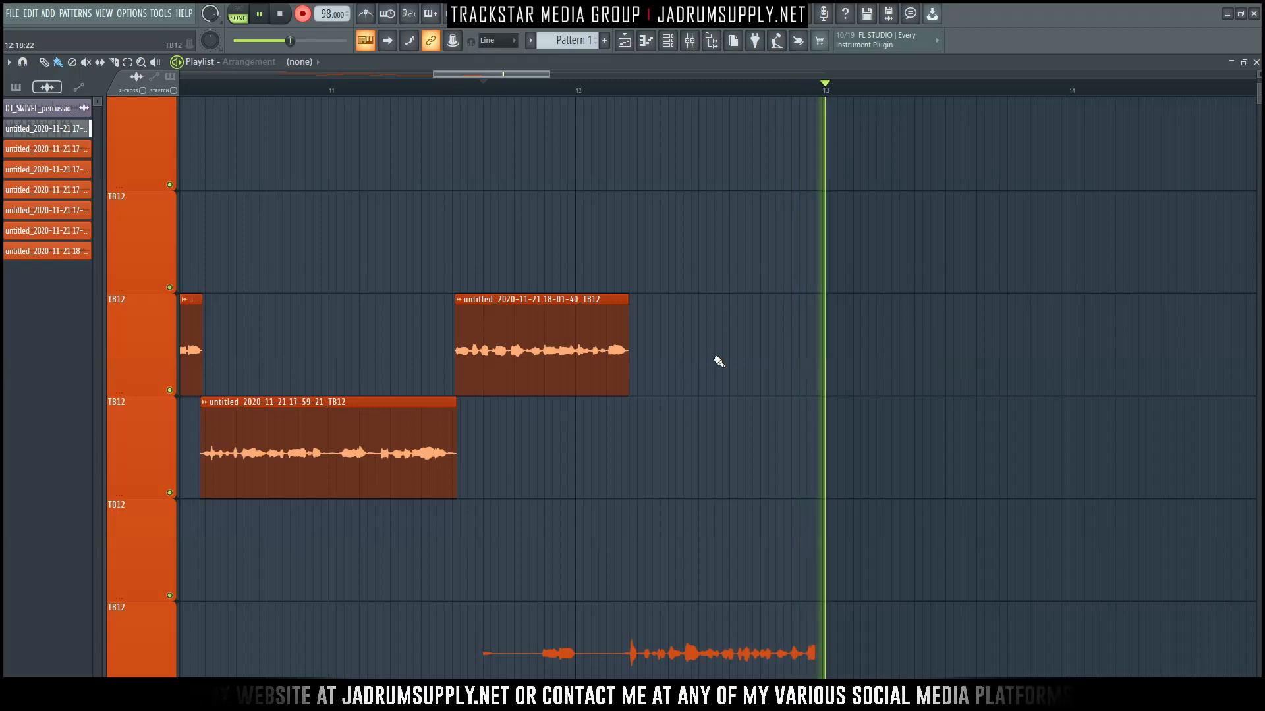
key("space")
left_click(718, 362)
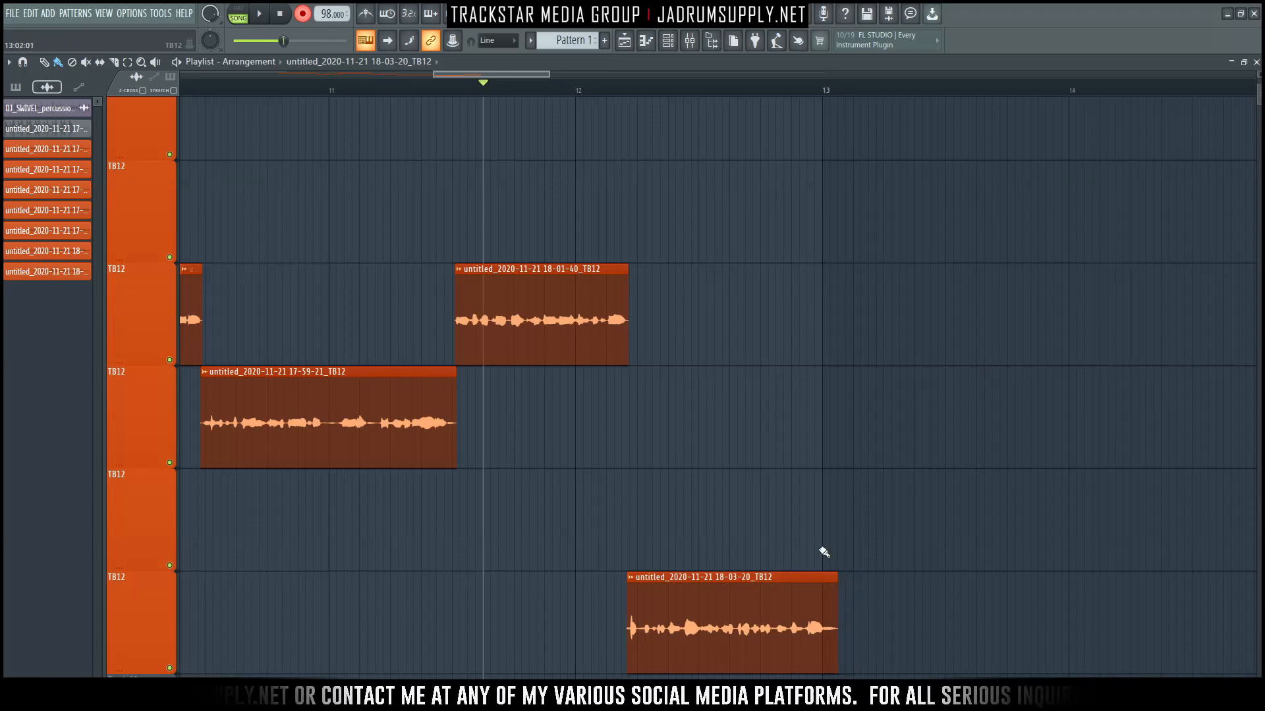
Step: Duplicate the six vocal clips from the upper three TB12 tracks, align the copies between about bars 13 and 17, and trim their starts
scroll(833, 570, "down", 6)
left_click_drag(551, 403, 377, 313)
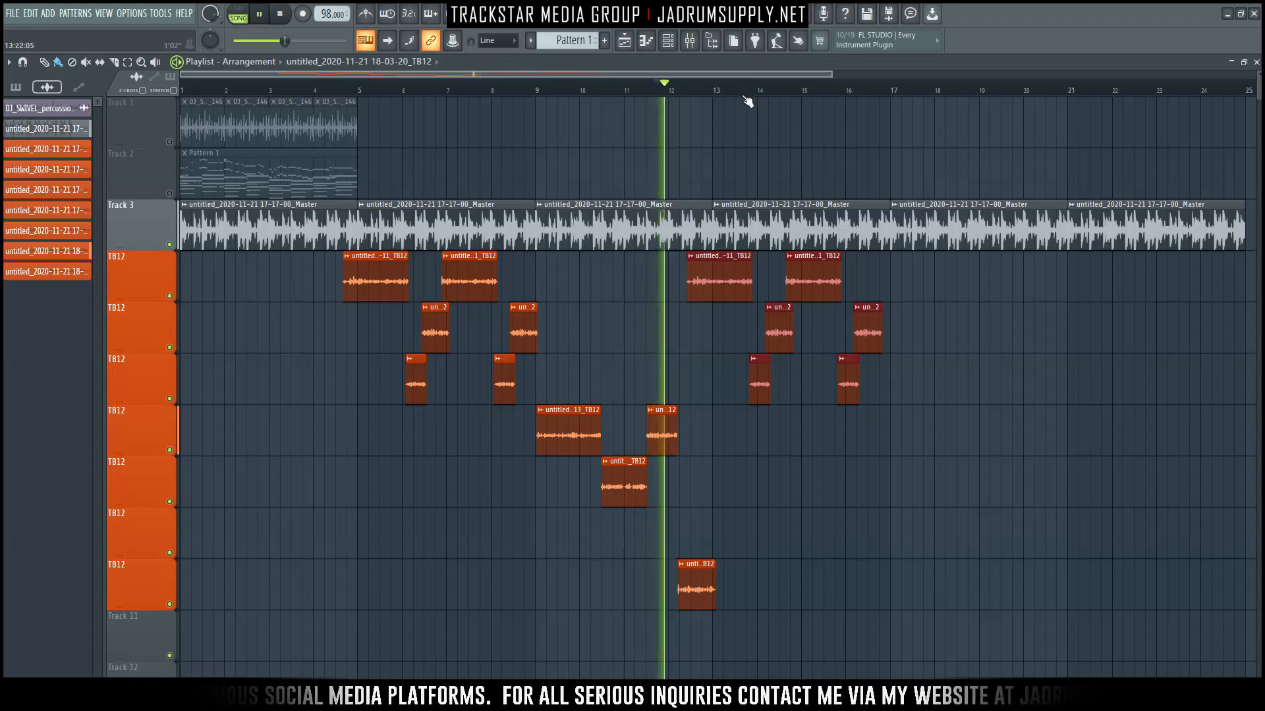
scroll(722, 83, "up", 5)
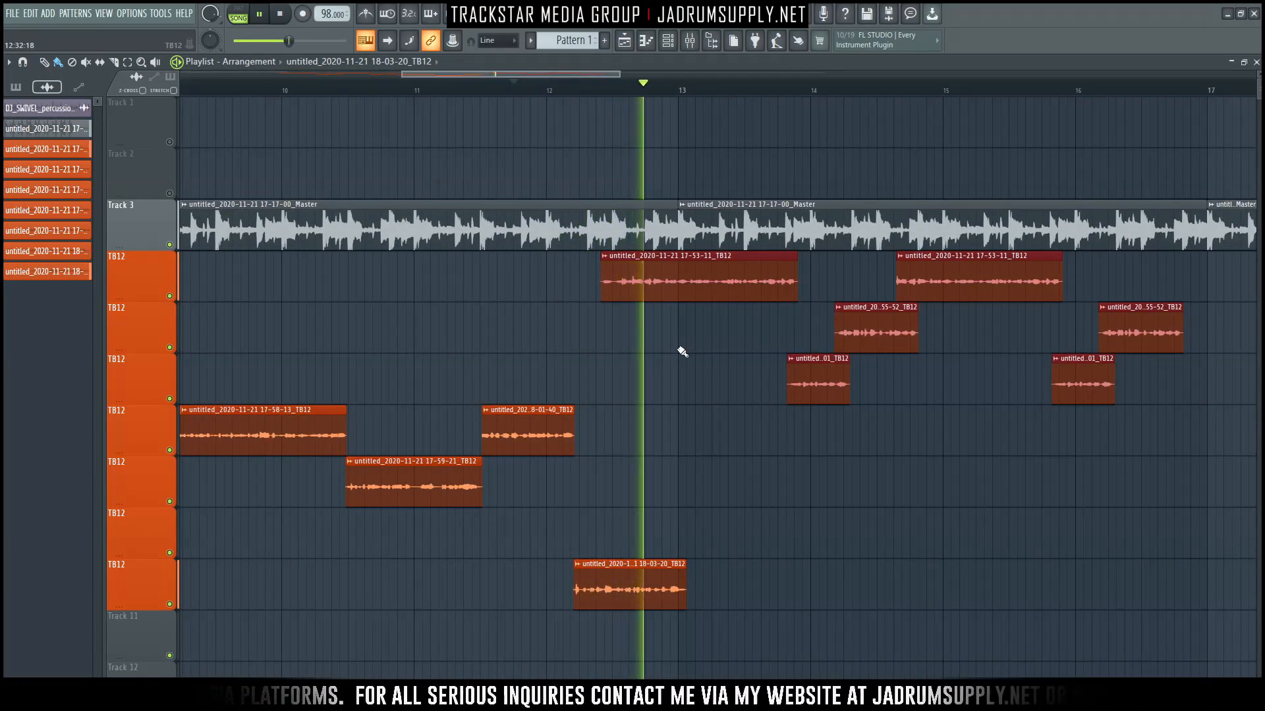
left_click_drag(666, 288, 678, 293)
left_click(573, 84)
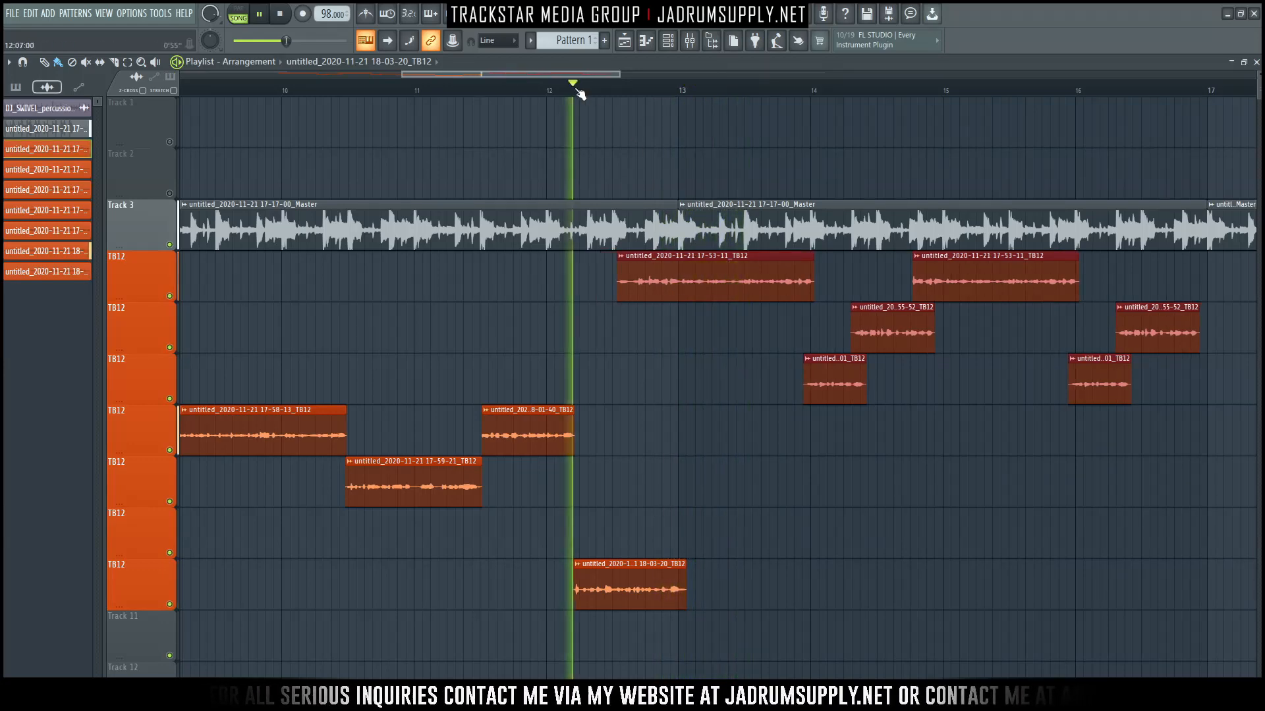
left_click_drag(673, 291, 689, 294)
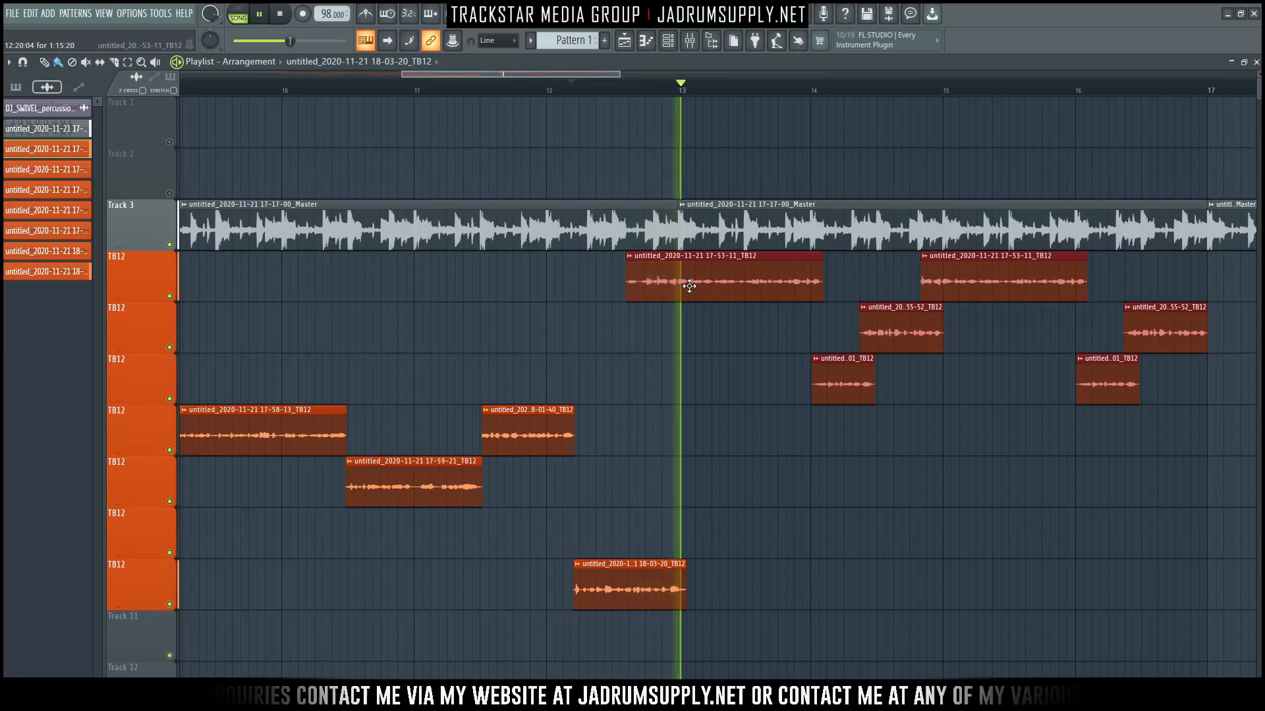
left_click_drag(691, 285, 697, 284)
left_click(585, 84)
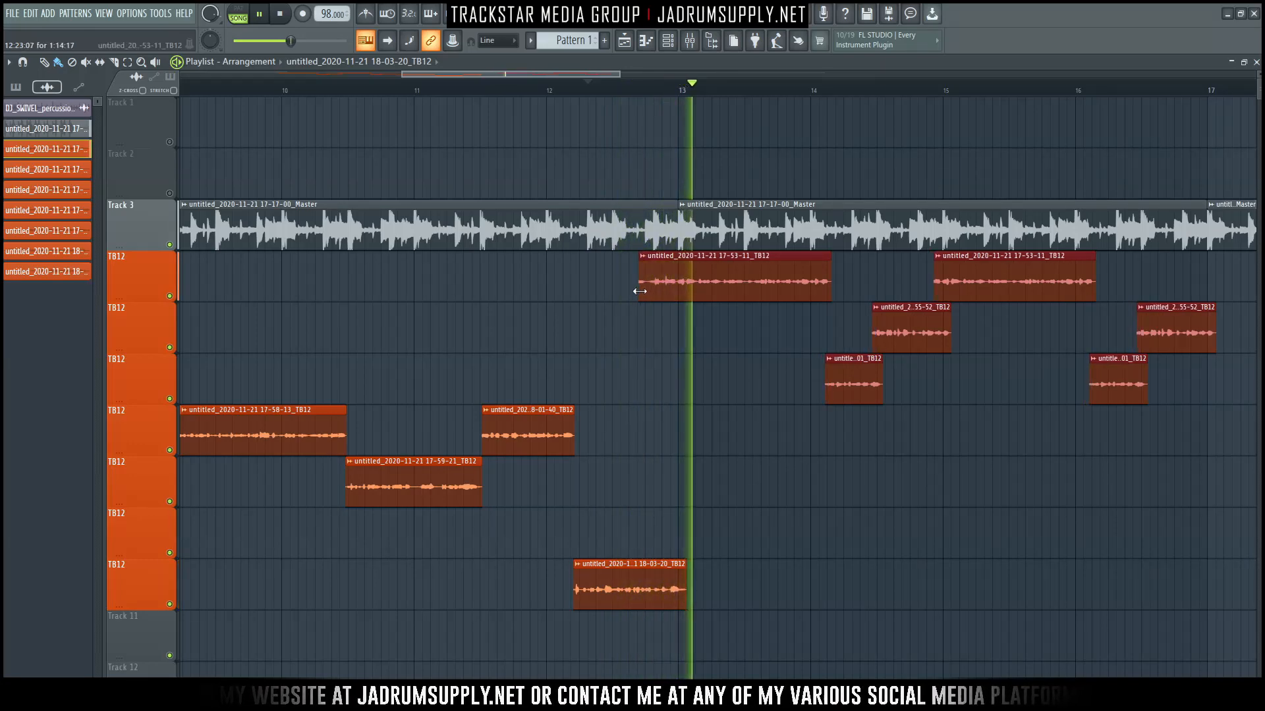
left_click_drag(643, 291, 647, 292)
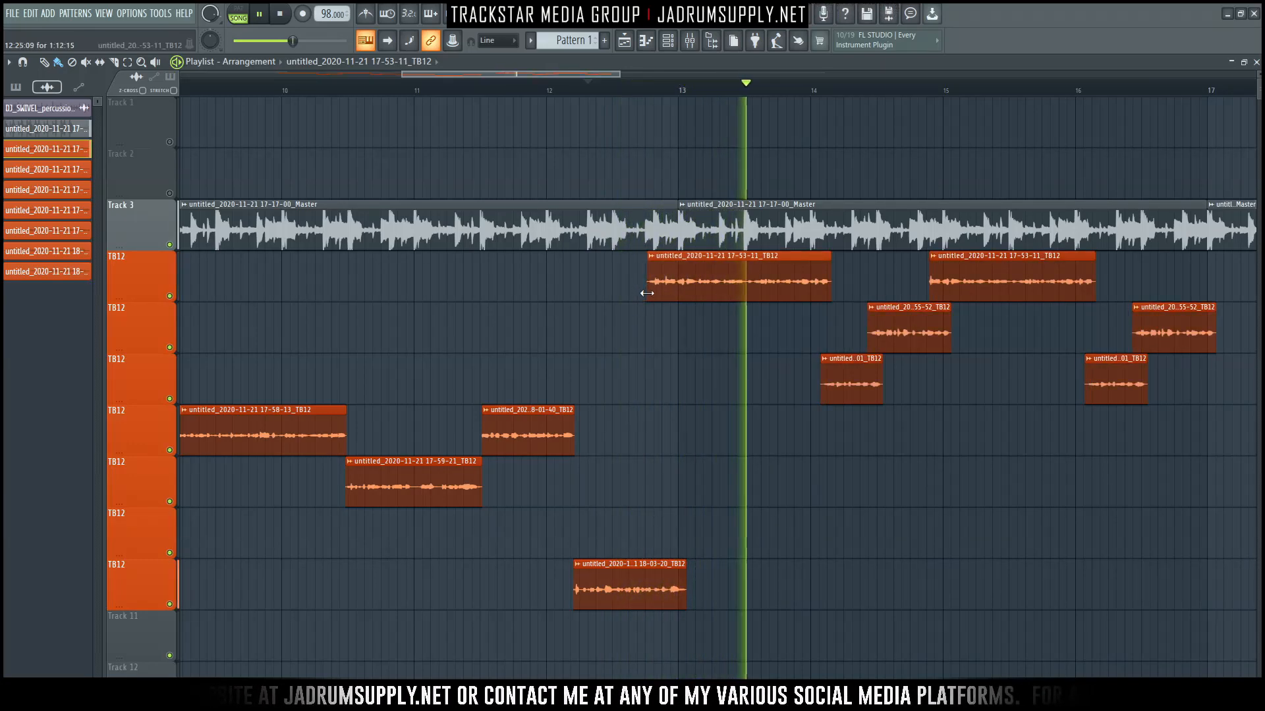
Step: Play through the duplicated vocal section and set the playback position shortly before bar 17
scroll(782, 353, "down", 5)
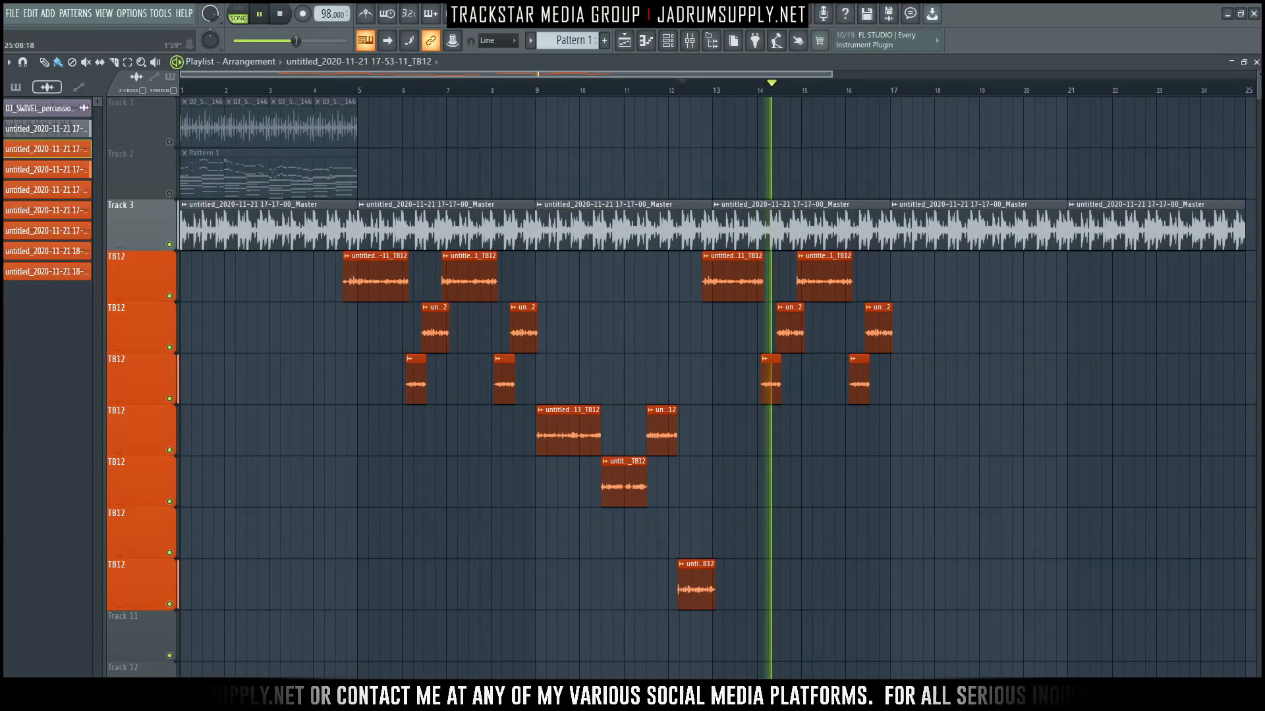
scroll(782, 353, "down", 2)
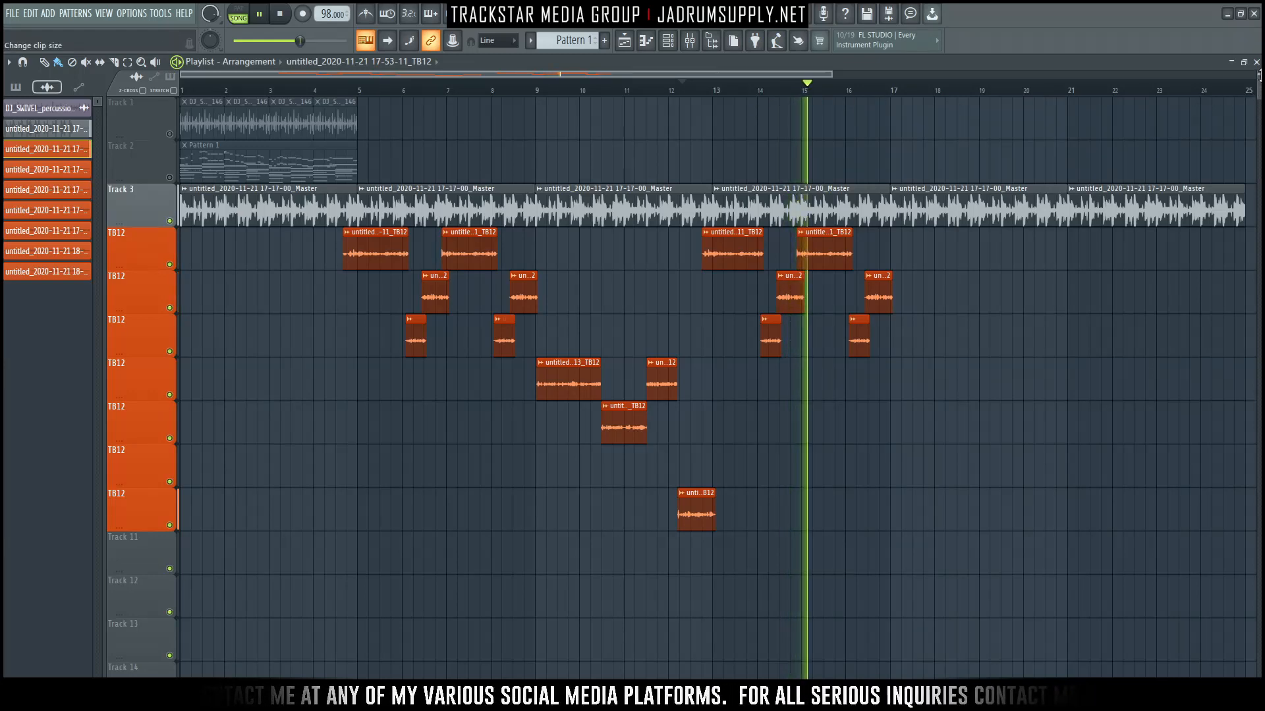
scroll(712, 193, "down", 2)
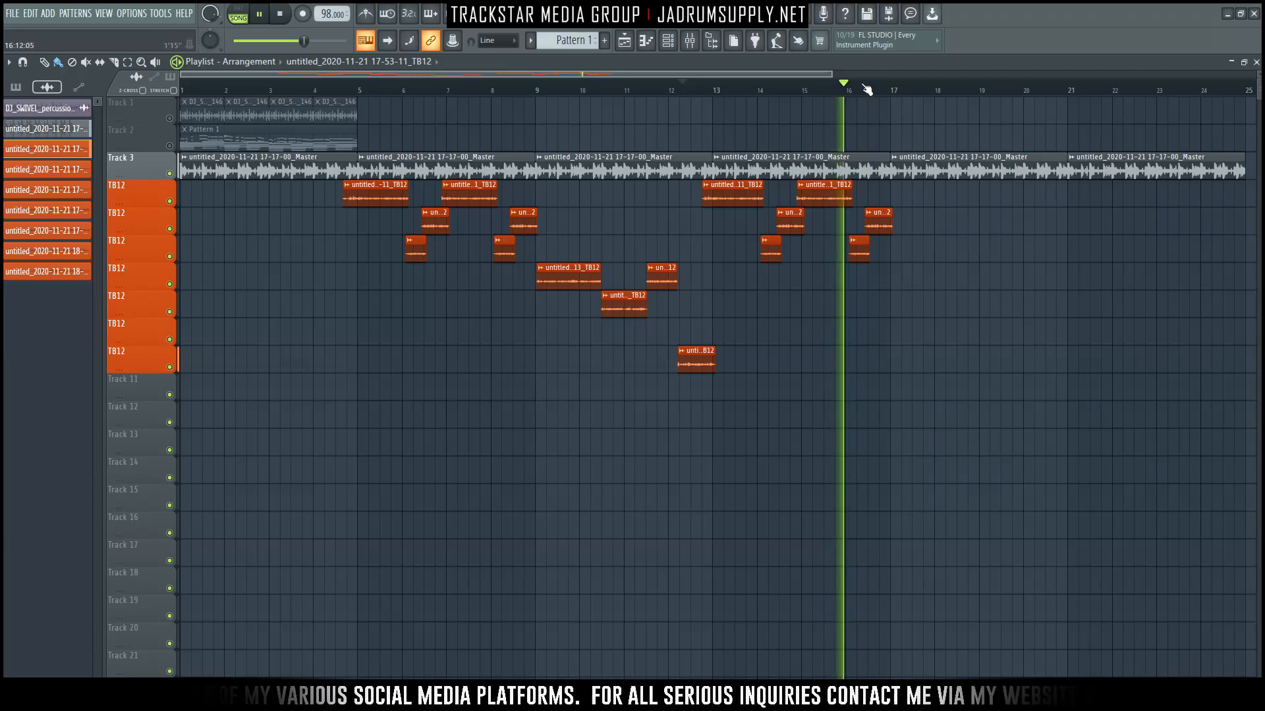
scroll(866, 90, "down", 5)
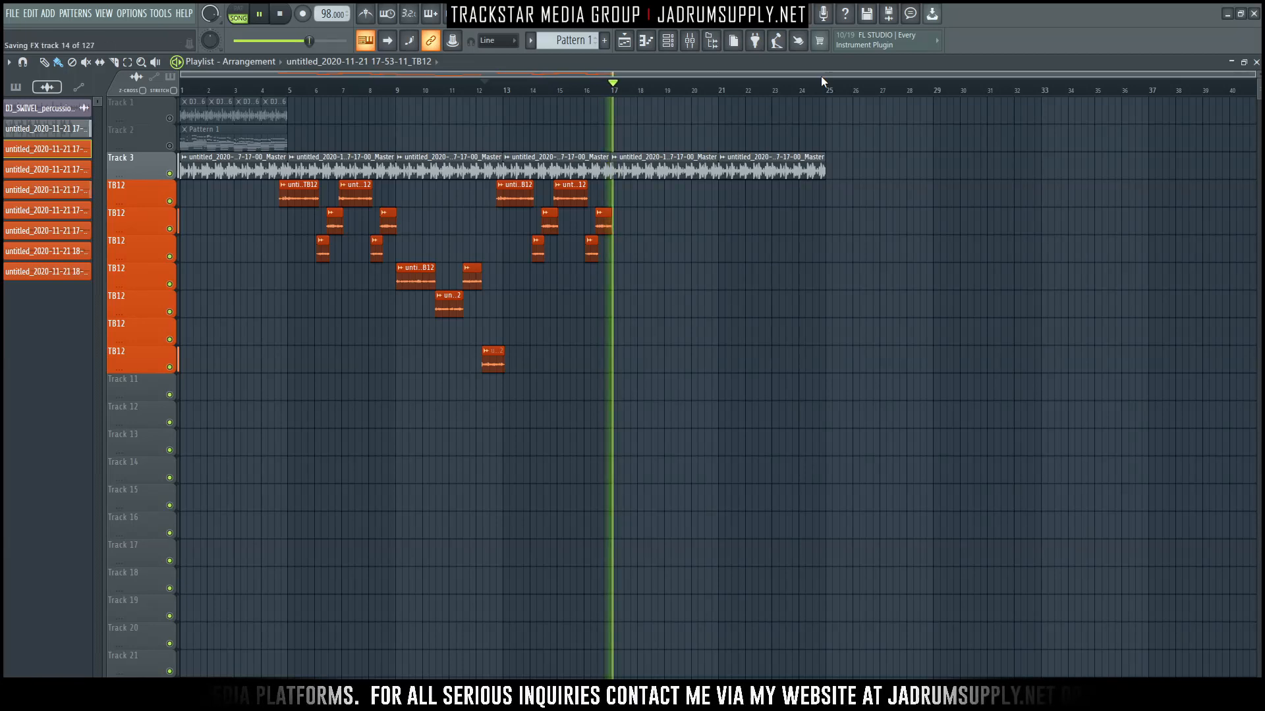
left_click(598, 86)
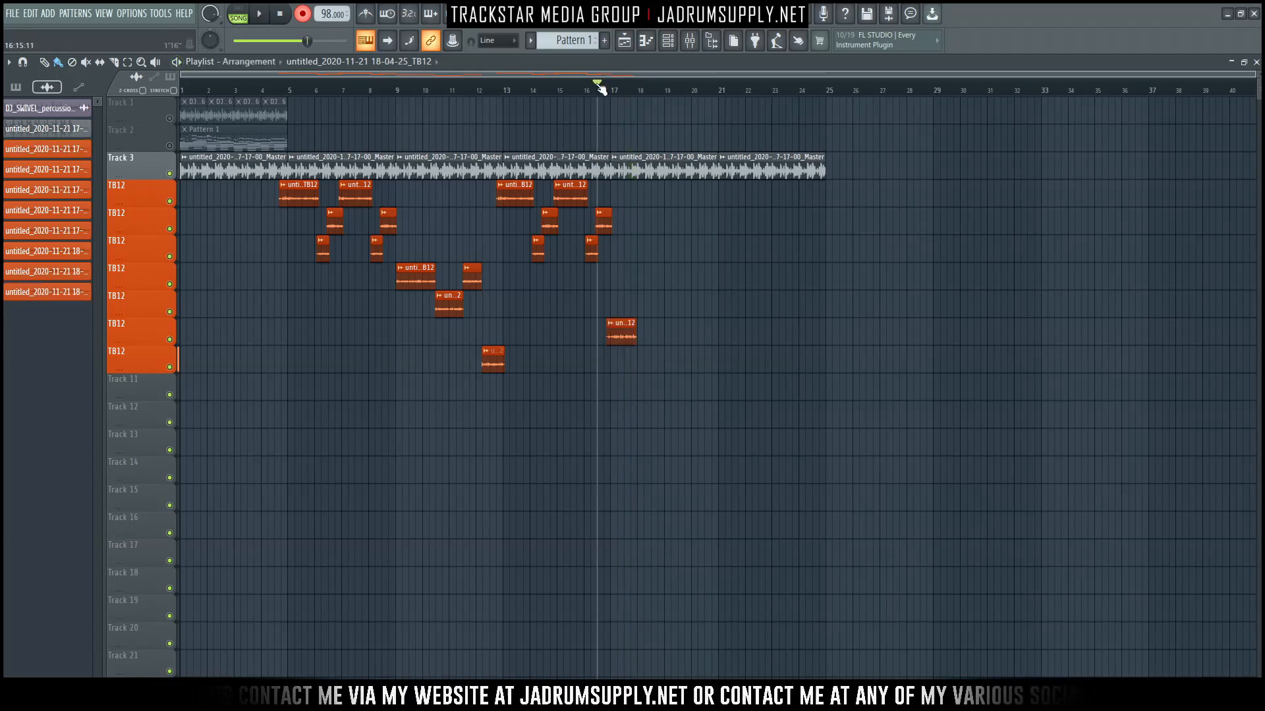
key("ctrl+z")
key("Return")
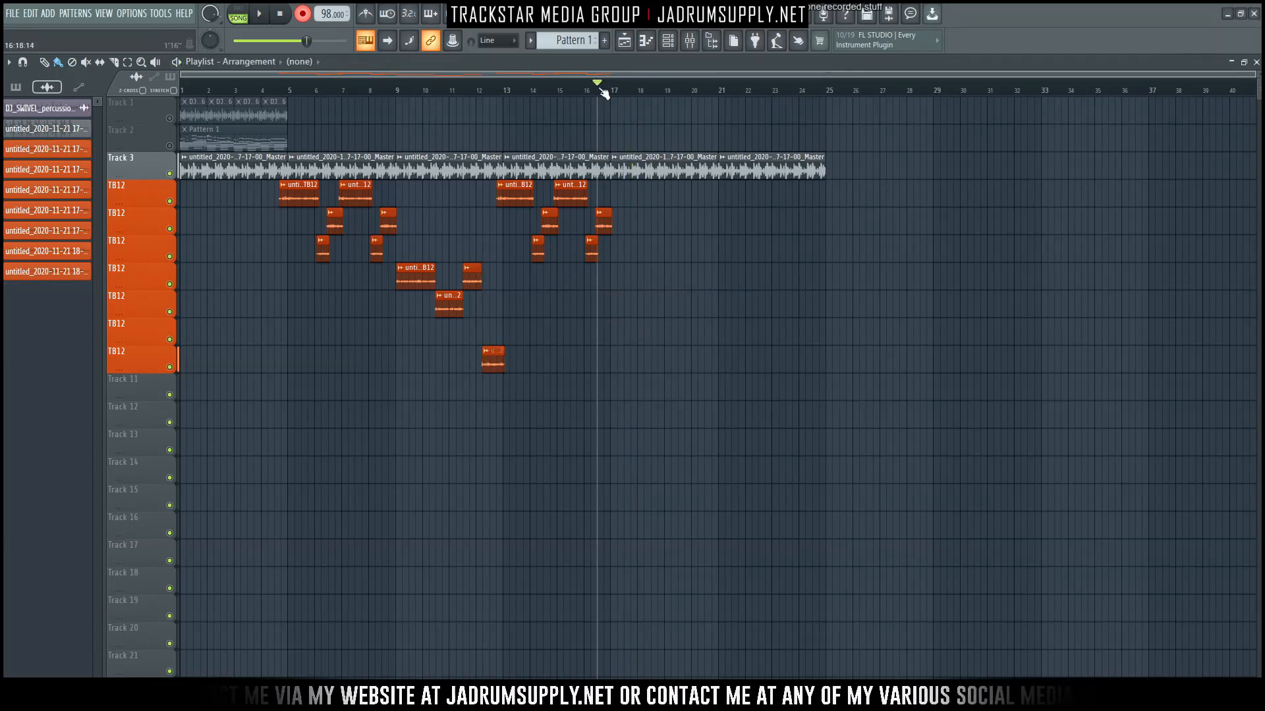
scroll(659, 97, "up", 6)
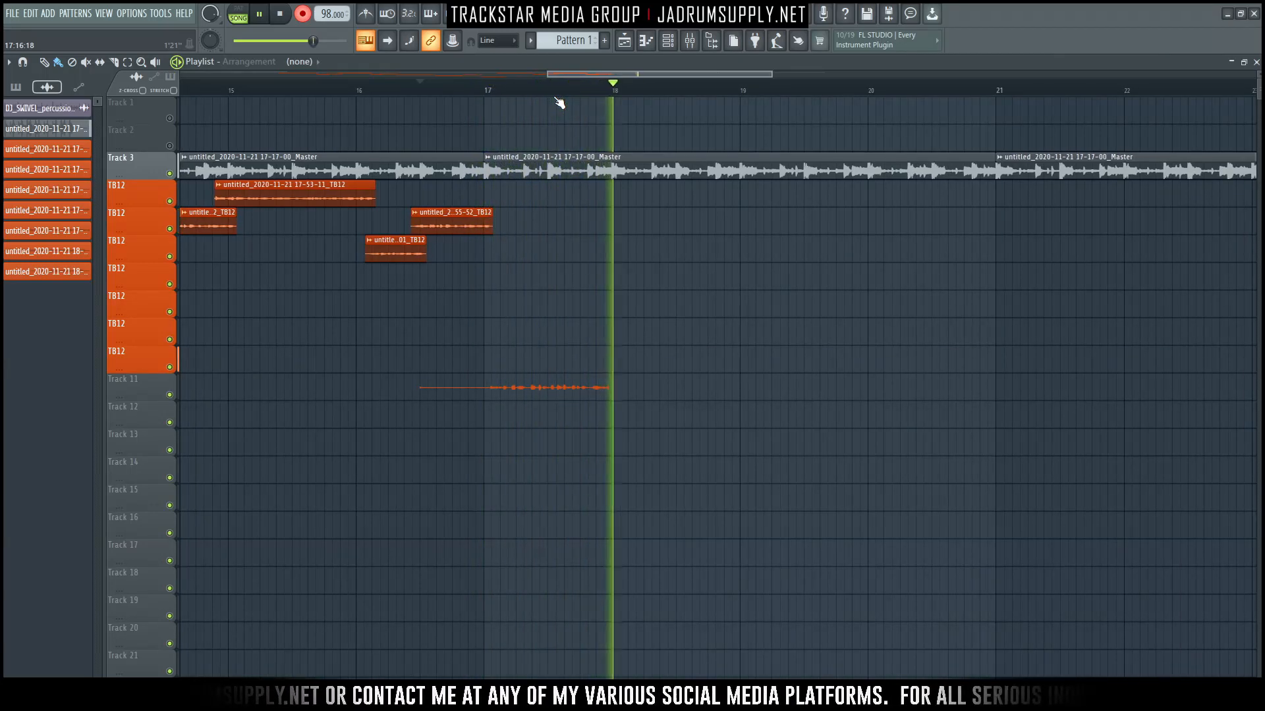
key("space")
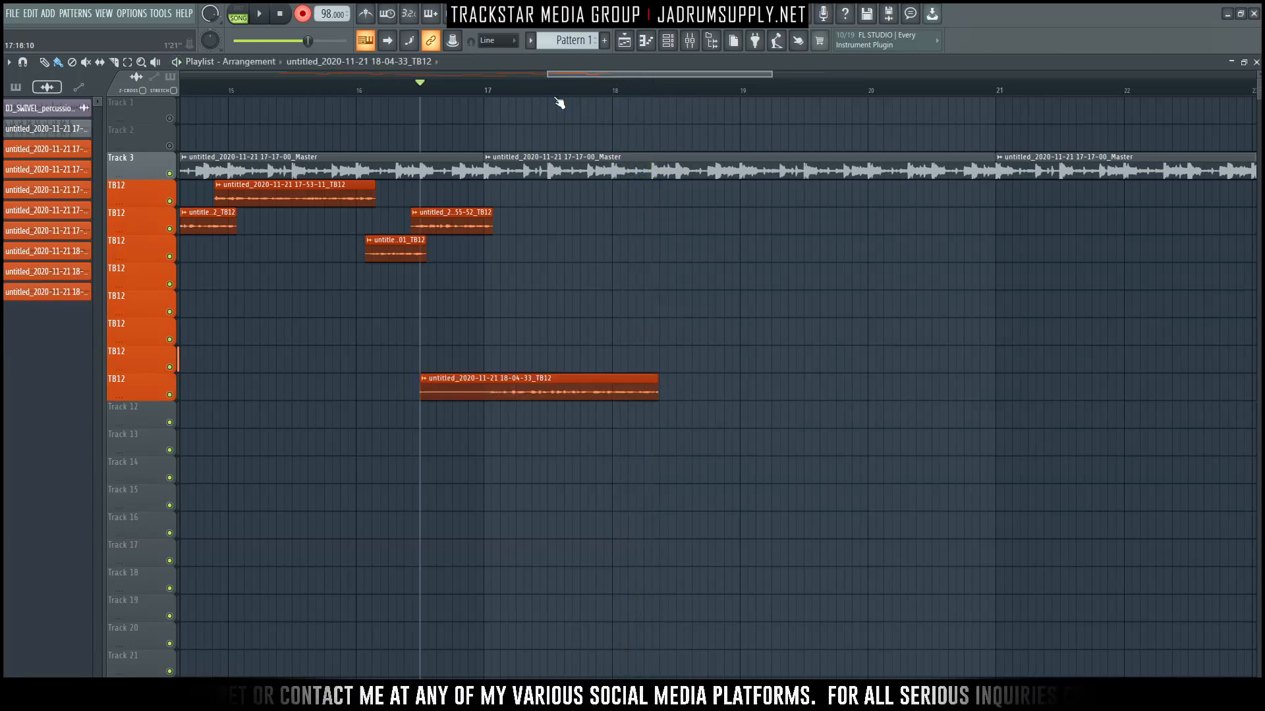
scroll(562, 350, "up", 2, "alt")
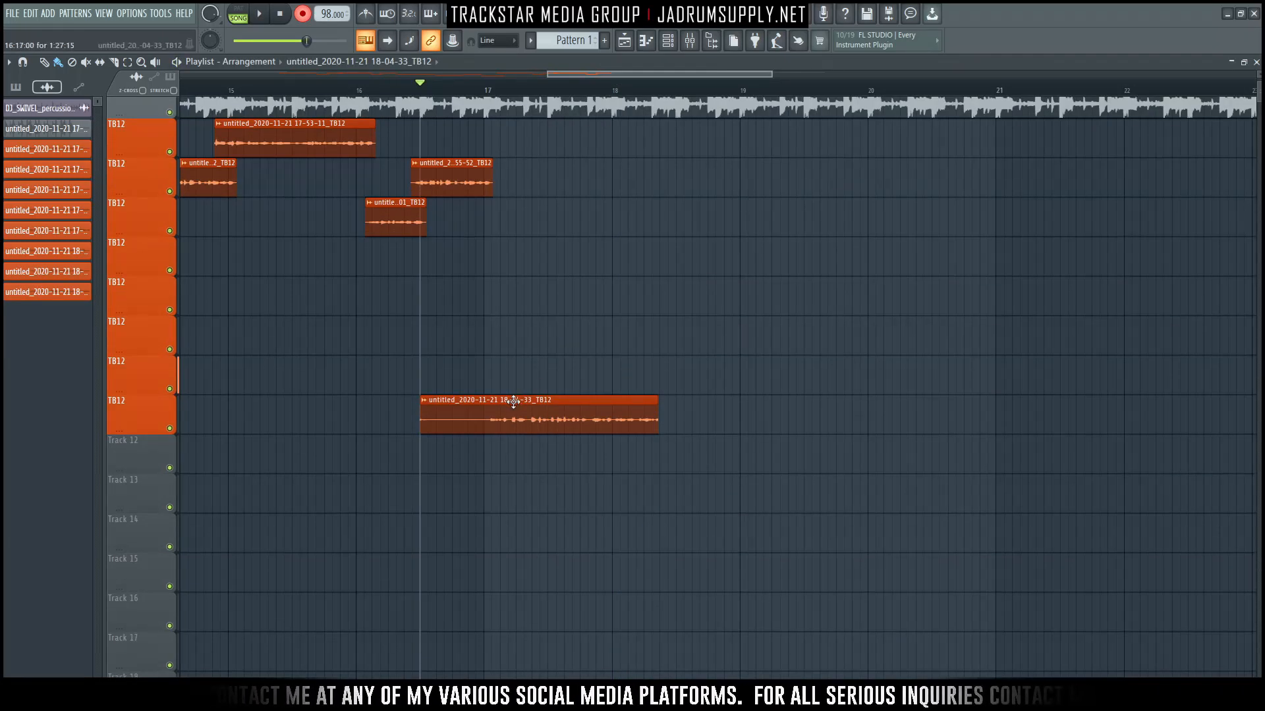
key("space")
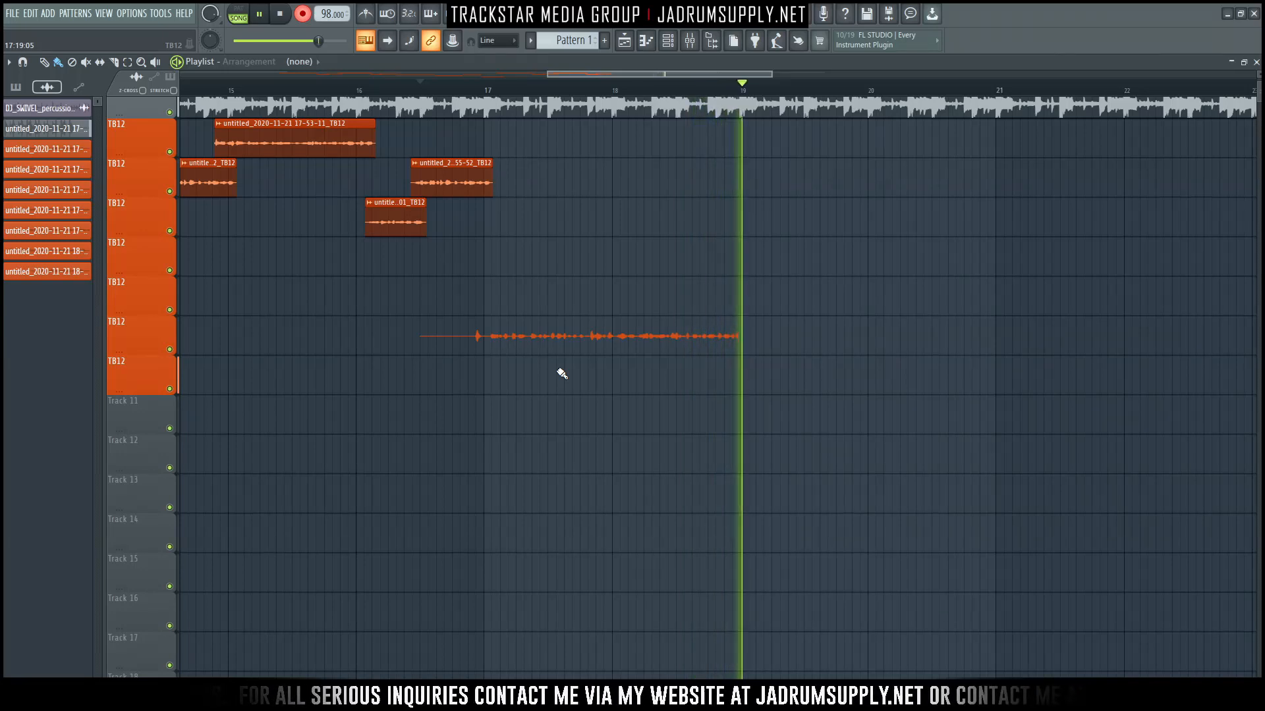
key("ctrl+z")
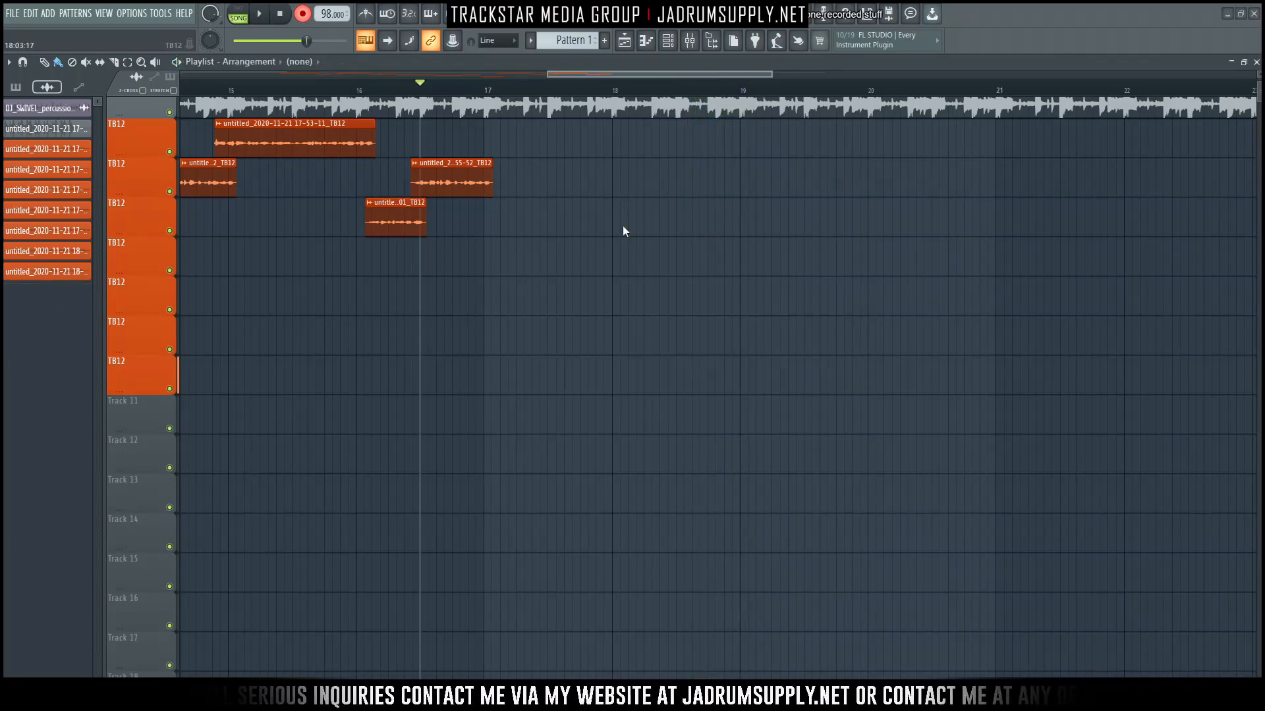
key("space")
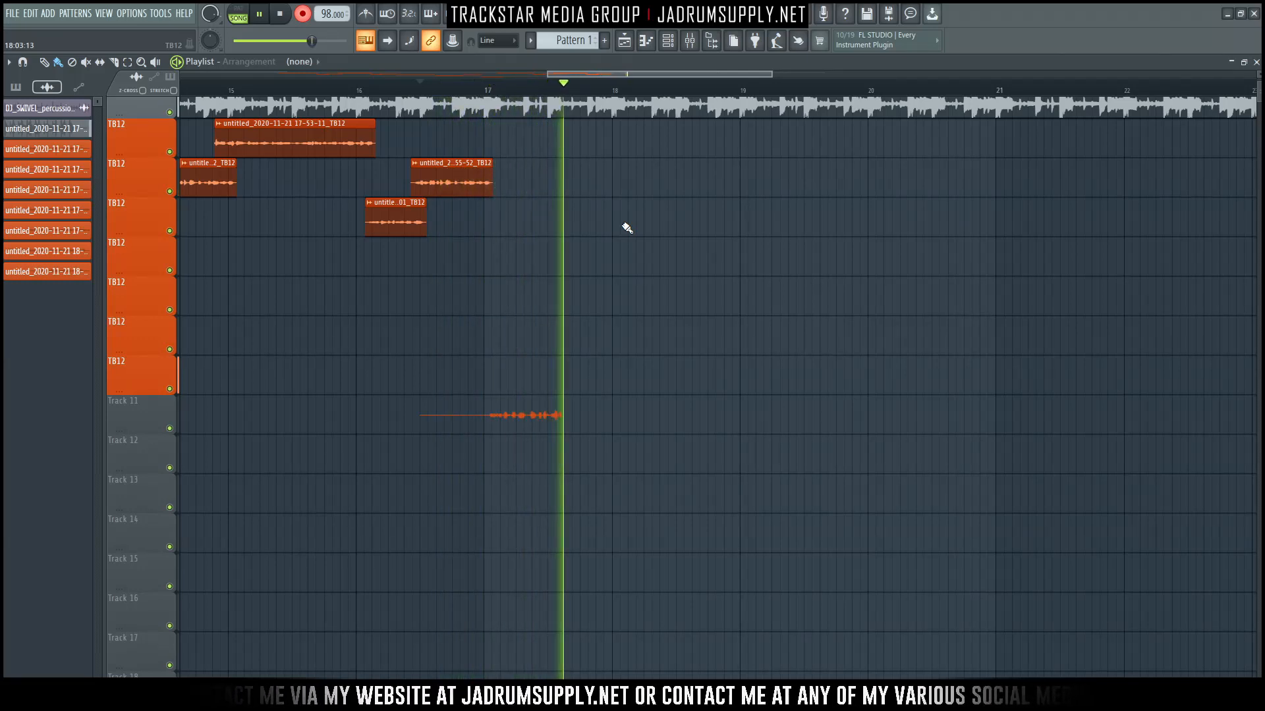
key("space")
key("ctrl+z")
key("Return")
Step: Record the next vocal line from shortly before bar 17 to about halfway through bar 18
key("space")
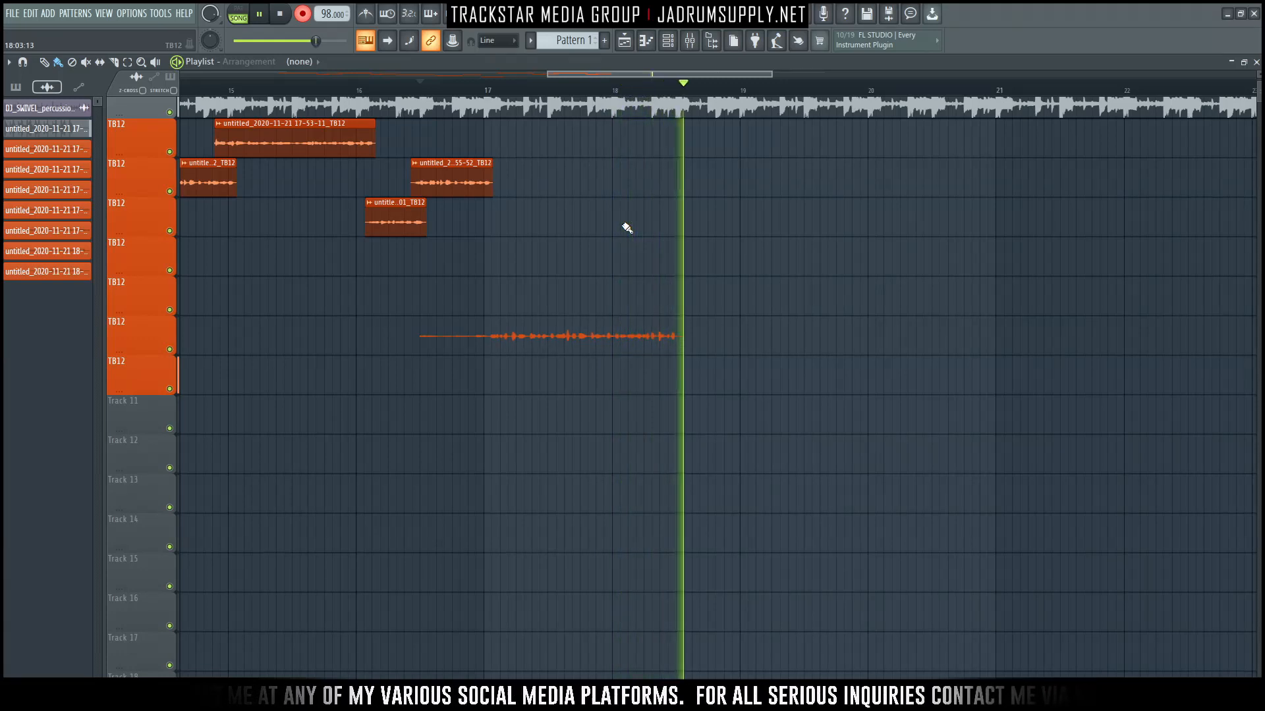
key("space")
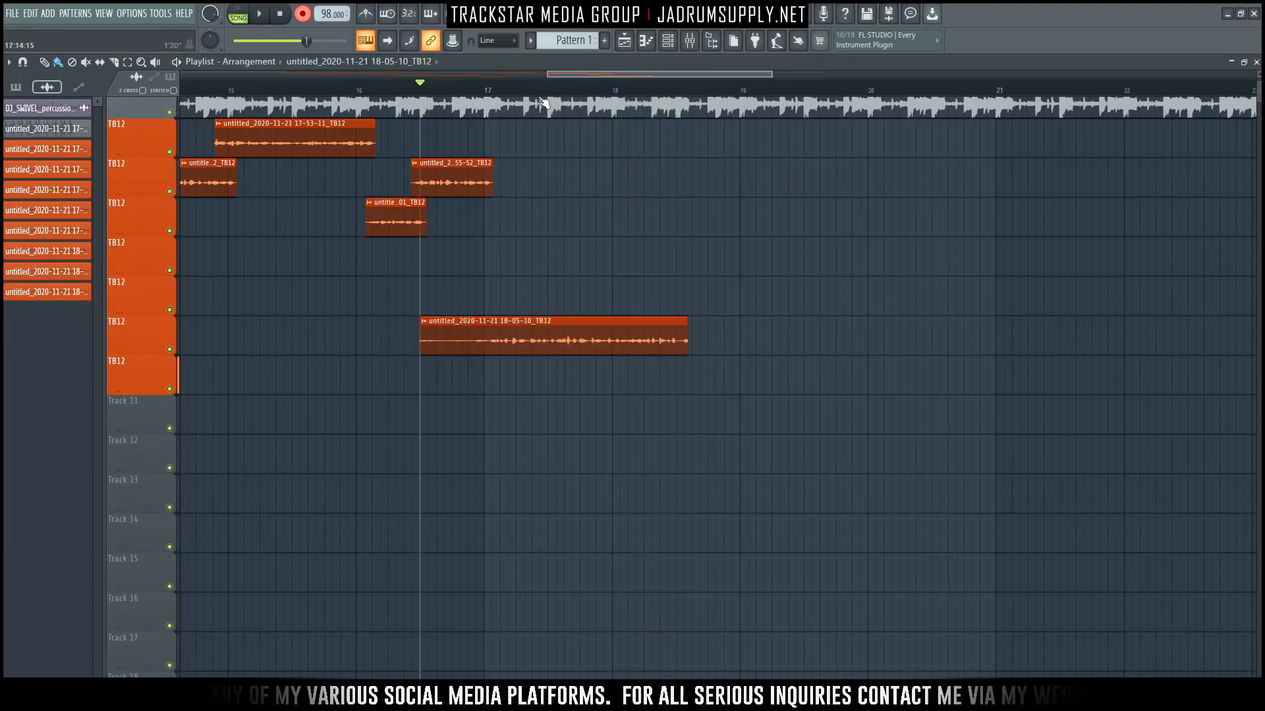
Step: Audition the newest vocal take and trim both ends so it runs from just past bar 17 to just past bar 18
left_click(609, 98)
key("space")
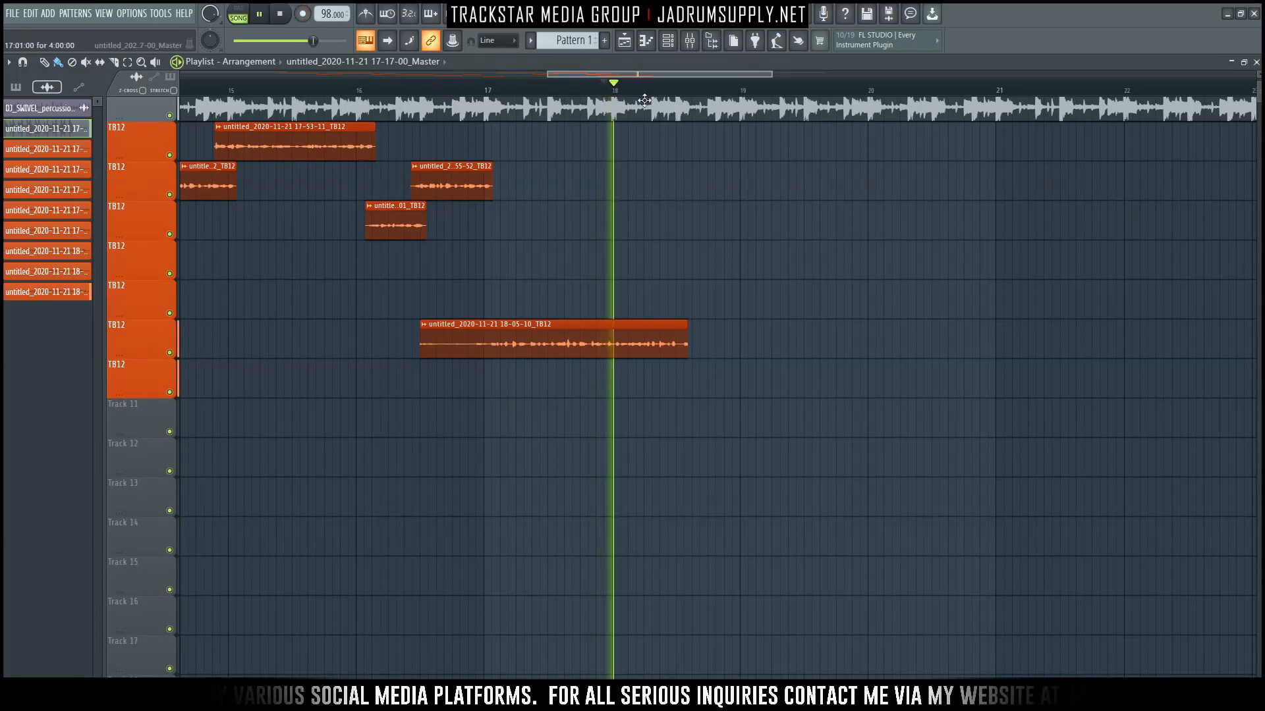
scroll(722, 285, "up", 3)
left_click(540, 96)
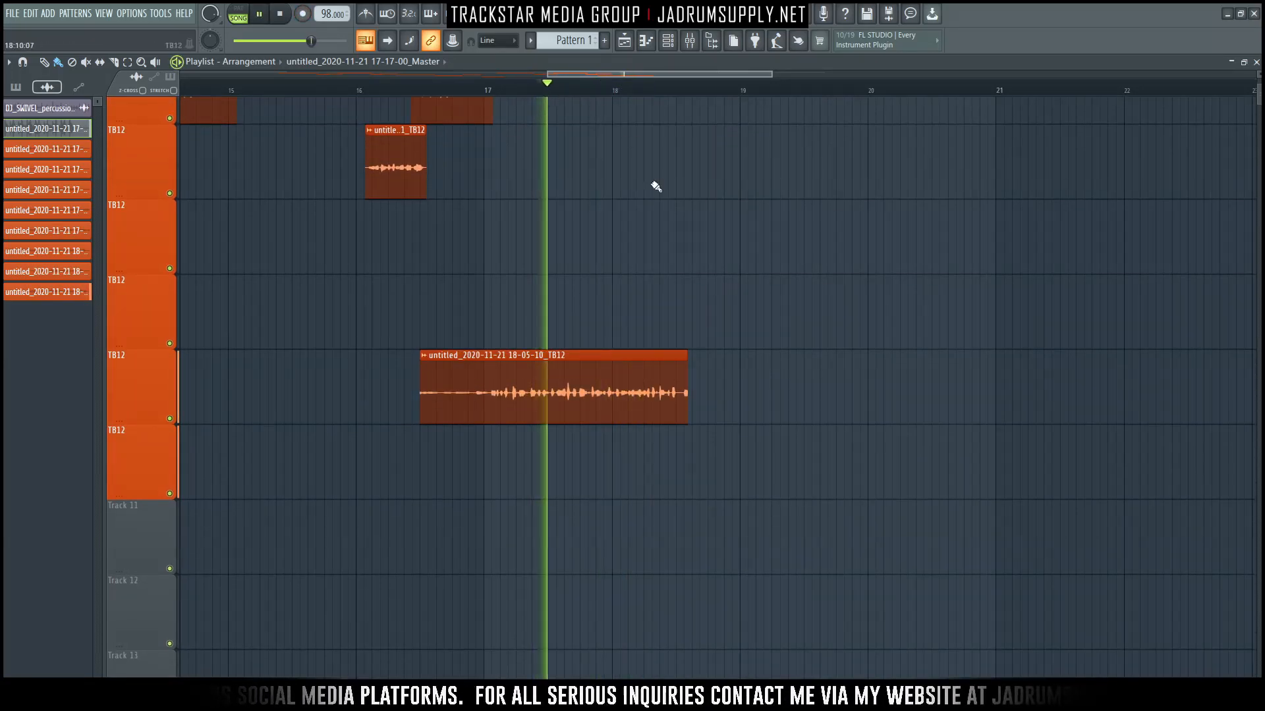
scroll(626, 336, "up", 2)
scroll(637, 312, "down", 3)
scroll(646, 303, "up", 5)
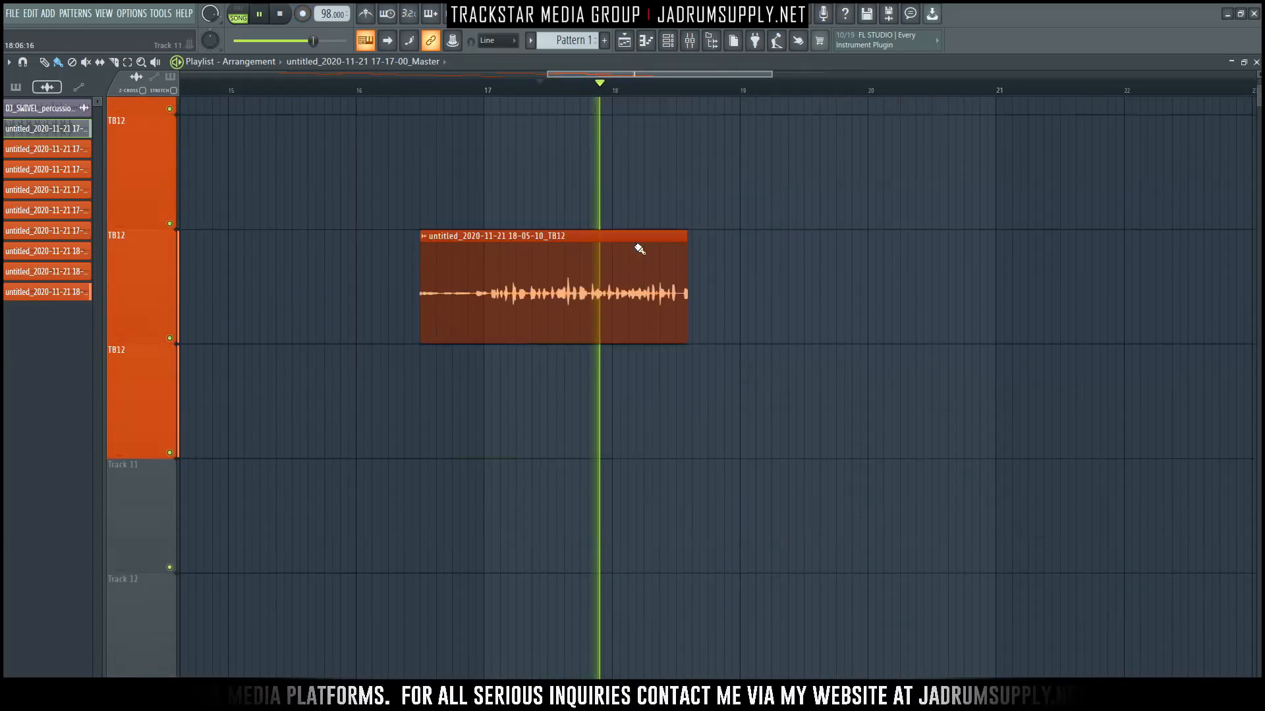
scroll(619, 92, "up", 5)
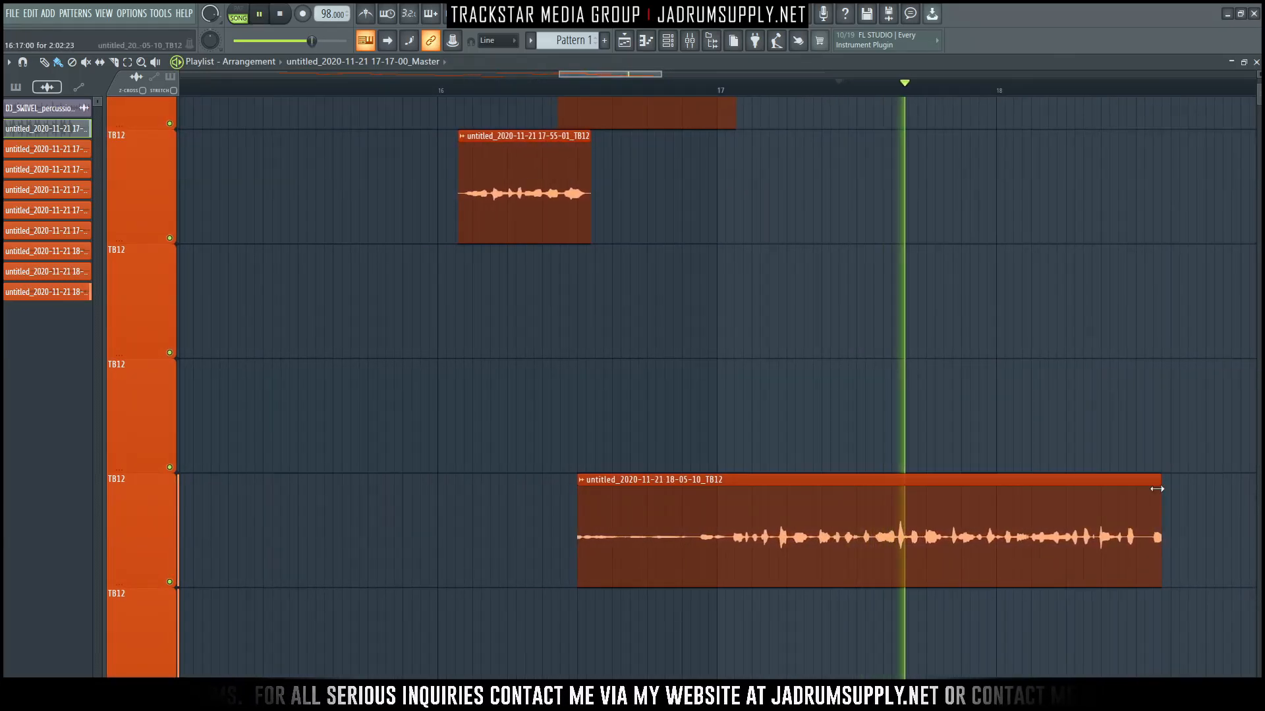
left_click_drag(1157, 488, 1004, 488)
left_click_drag(577, 500, 729, 492)
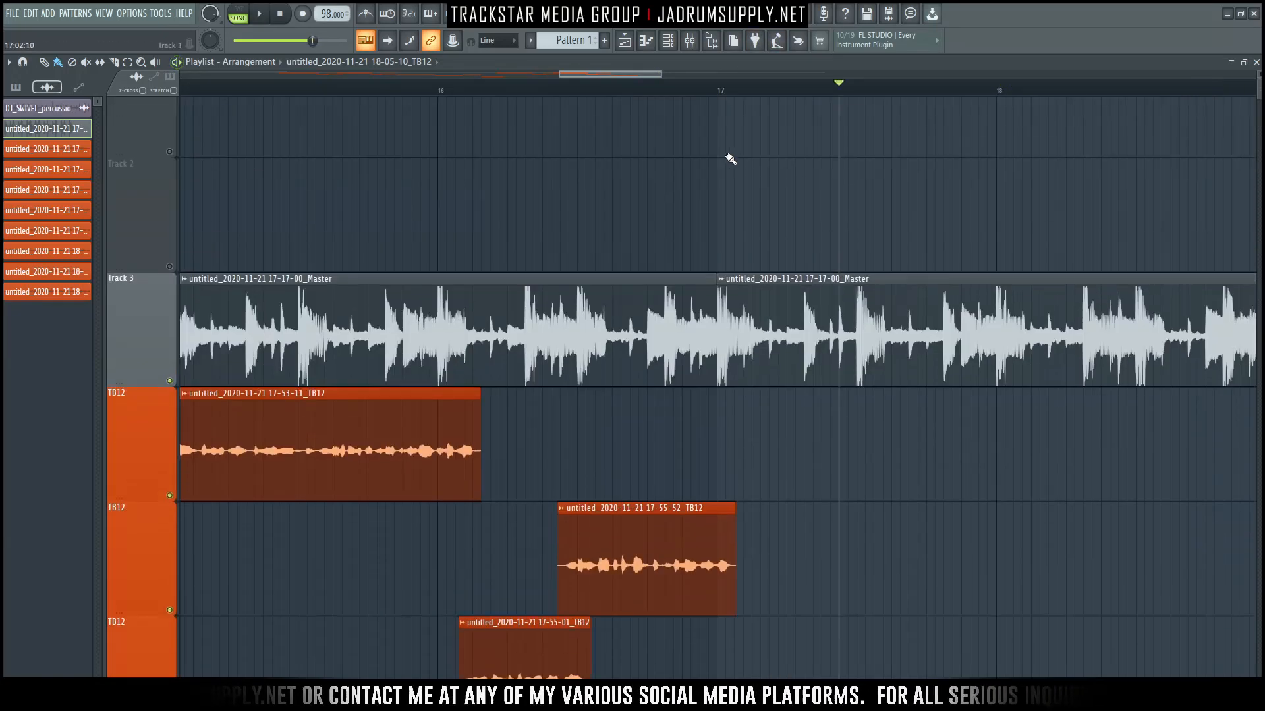
Step: Play back the trimmed vocal clip against the beat around bars 17 to 18 and inspect its placement among the TB12 tracks
scroll(727, 160, "up", 2)
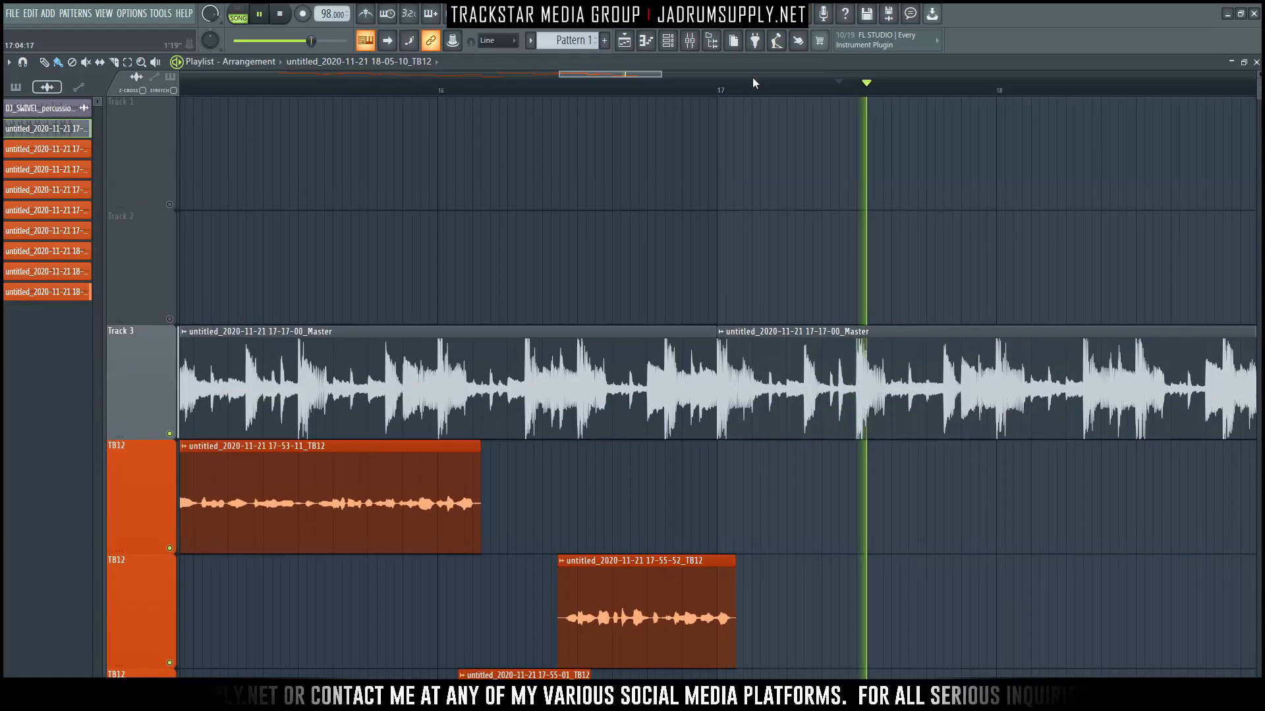
scroll(858, 238, "down", 3)
scroll(887, 220, "down", 8)
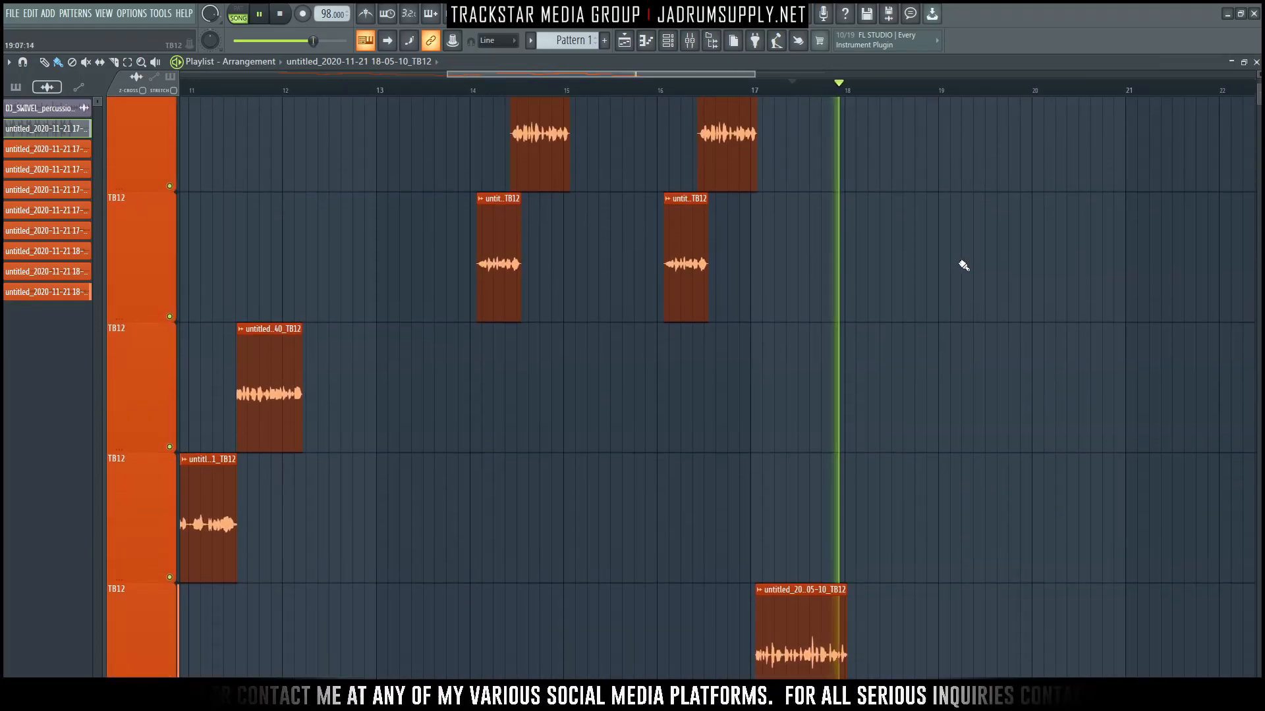
scroll(978, 250, "up", 8)
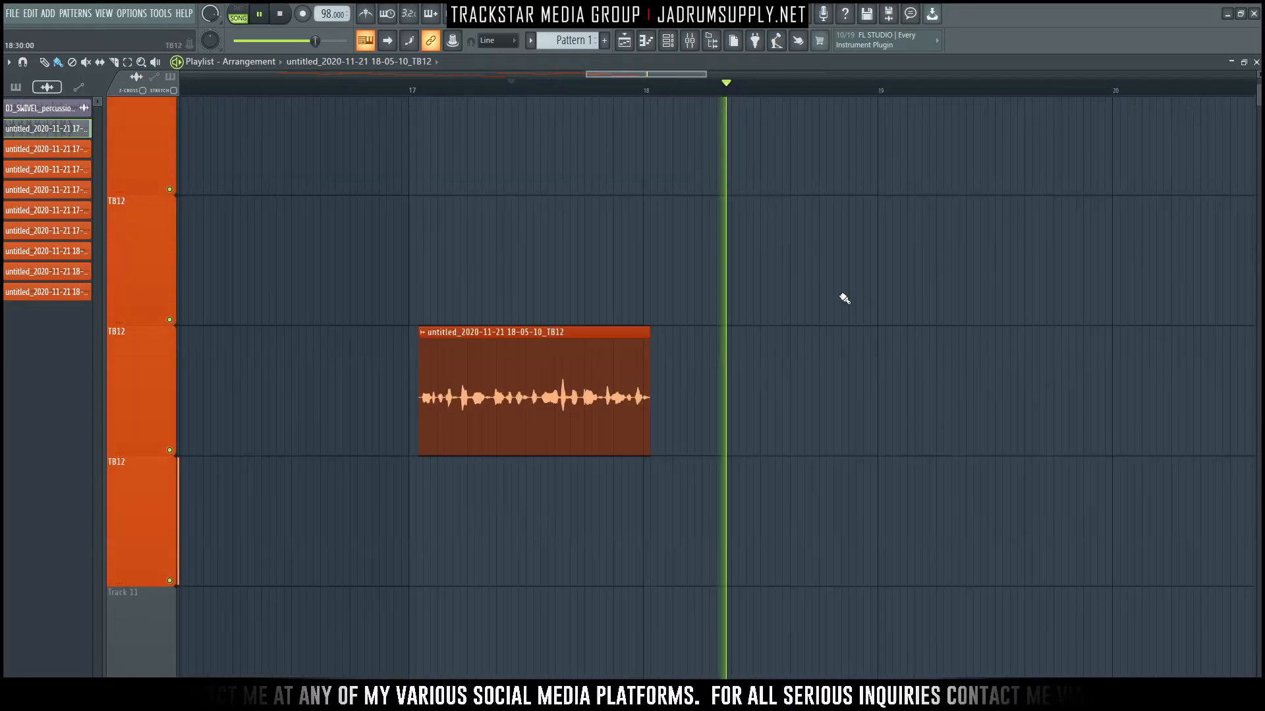
scroll(817, 224, "down", 1)
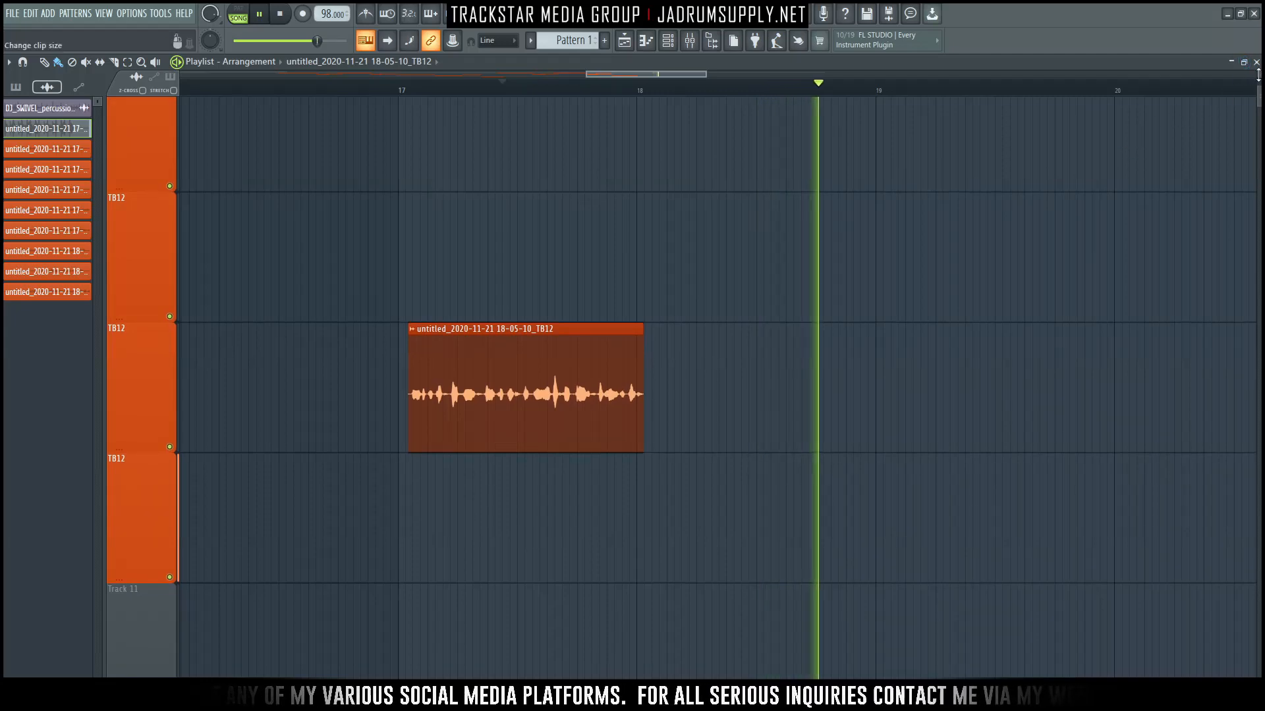
scroll(1210, 140, "down", 2)
key("space")
scroll(733, 294, "down", 2)
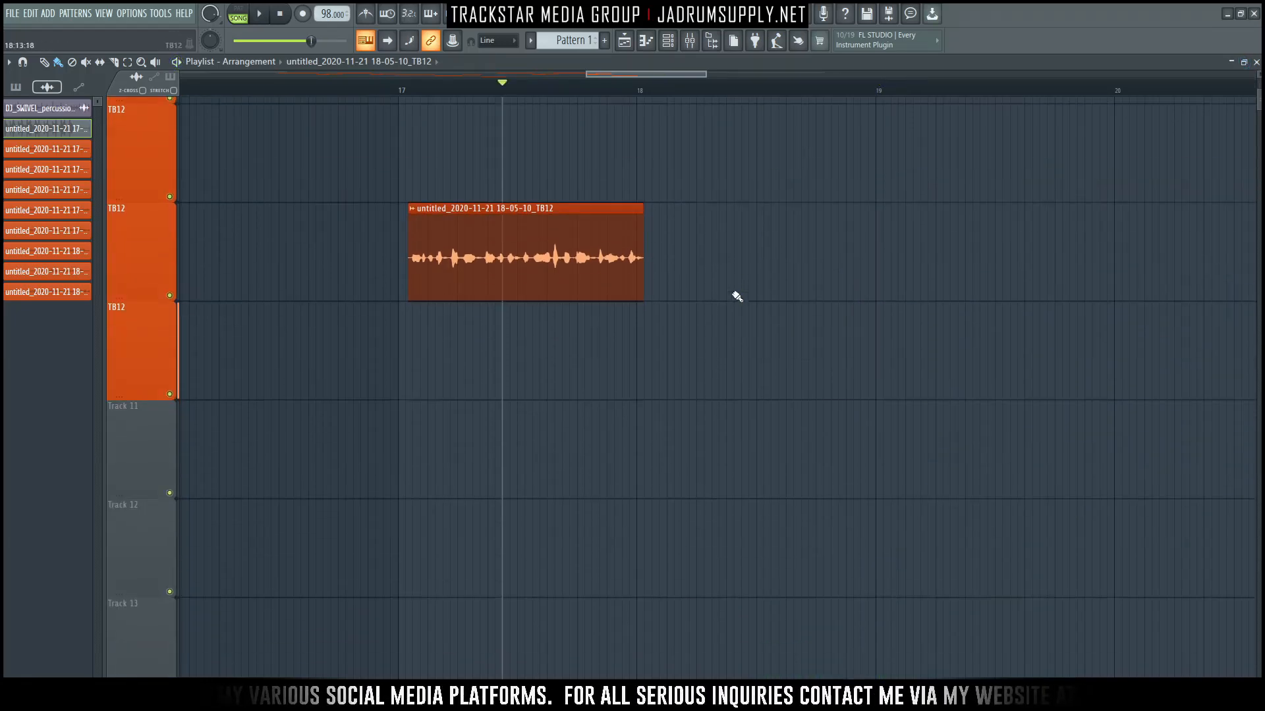
scroll(752, 292, "up", 3)
scroll(749, 289, "up", 1)
scroll(749, 288, "down", 2)
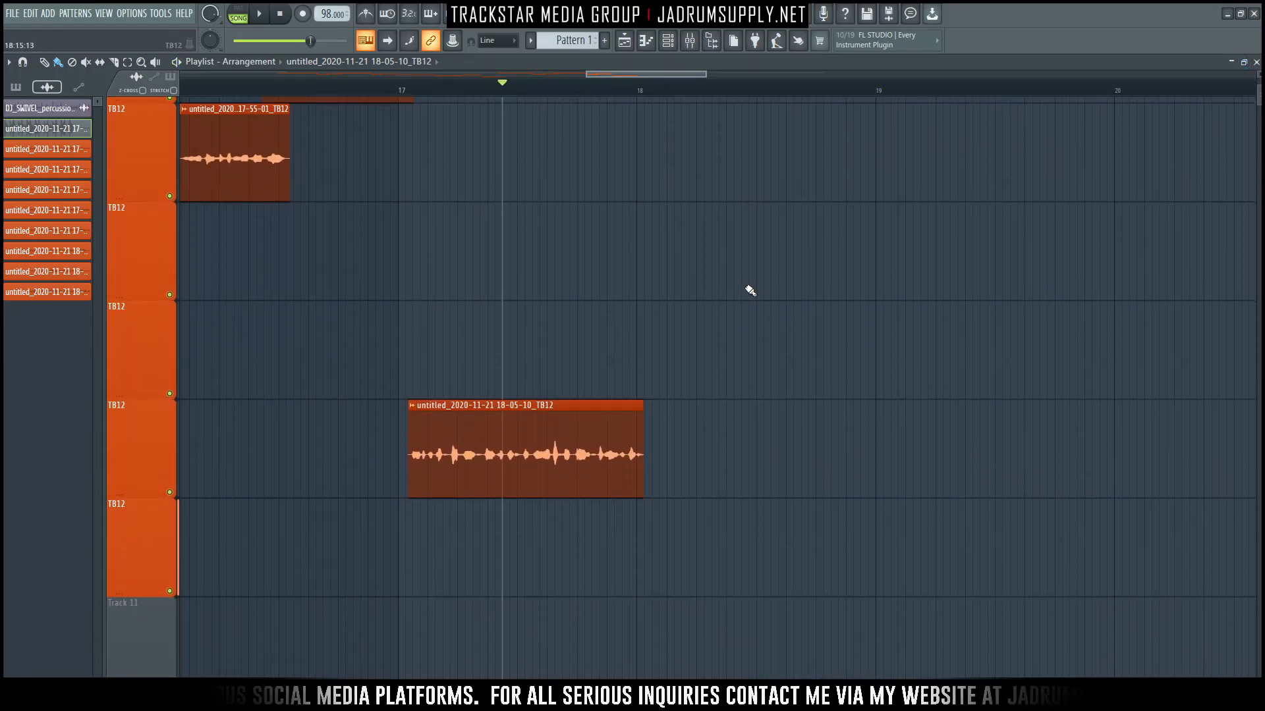
Step: Try to record the following vocal line from shortly before bar 18 and undo the takes
key("space")
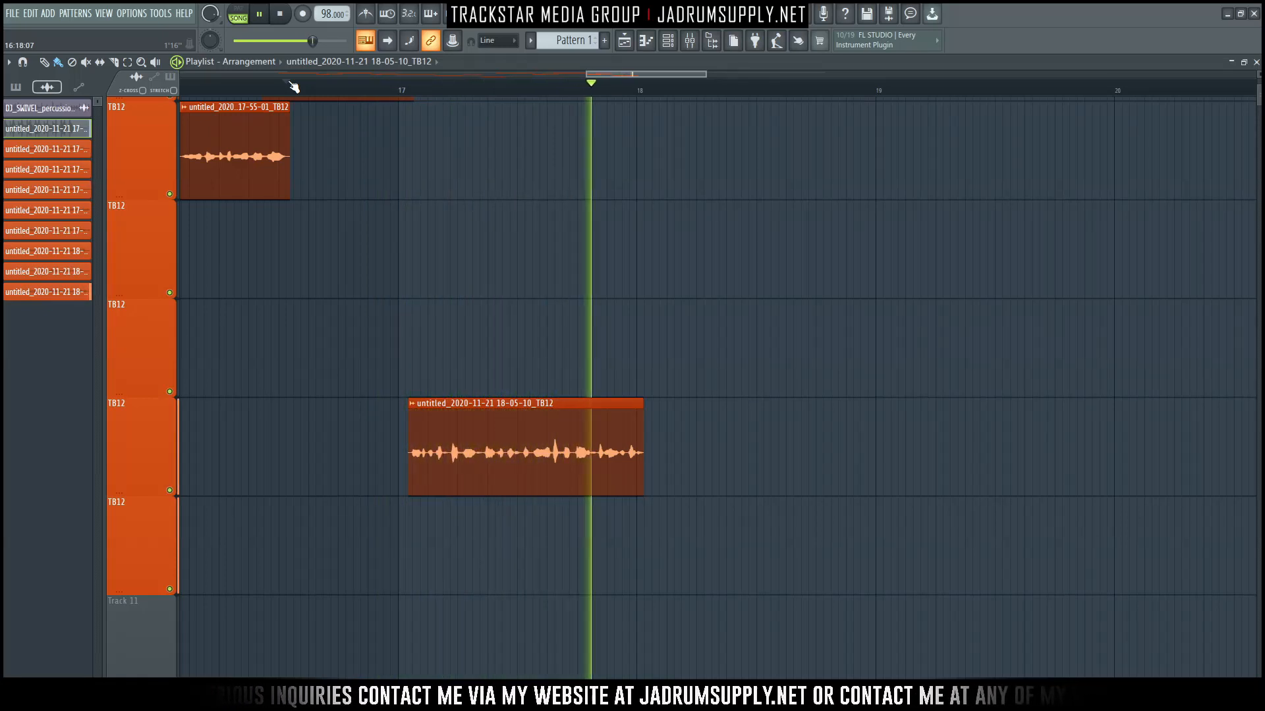
key("r")
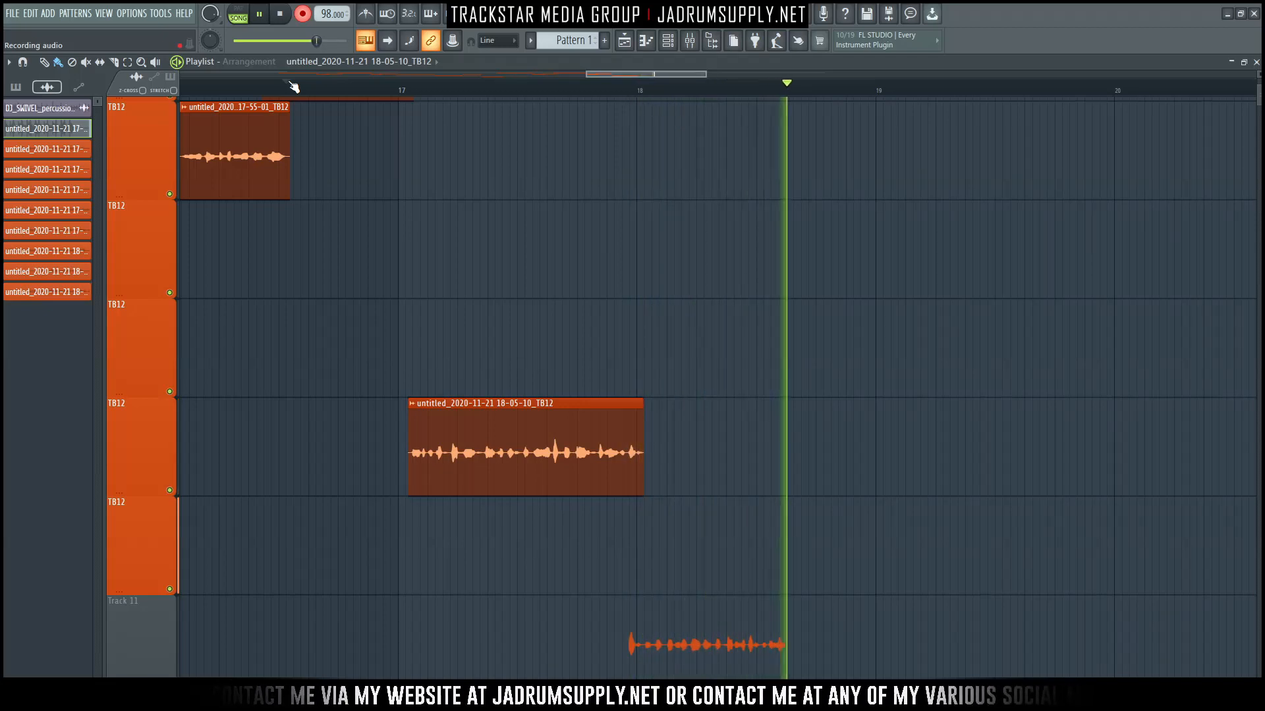
key("space")
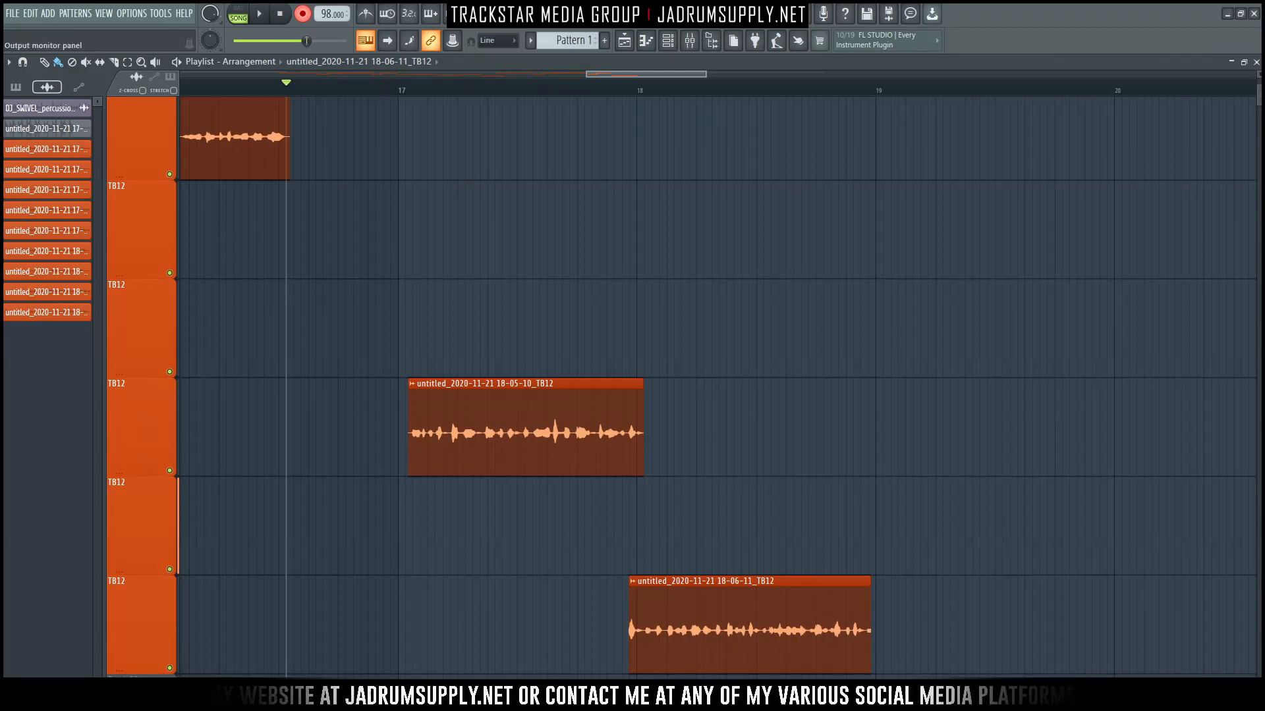
key("ctrl+z")
left_click(709, 398)
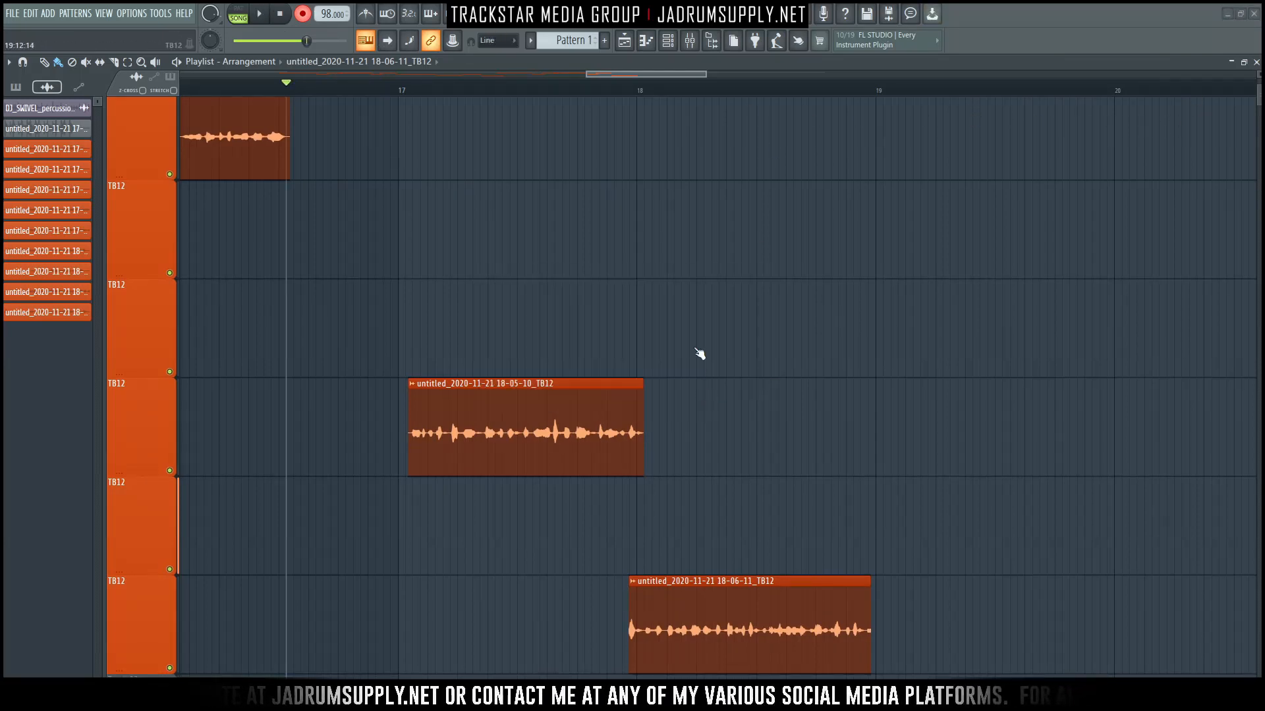
key("space")
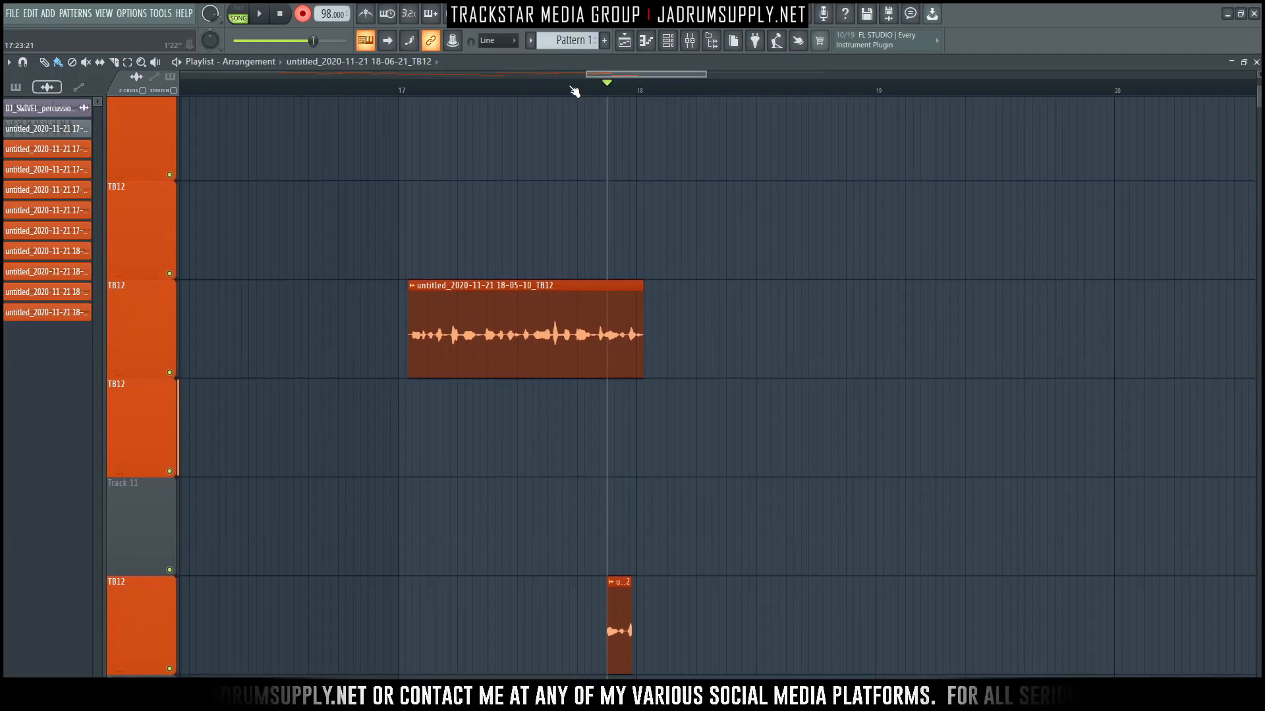
key("ctrl+z")
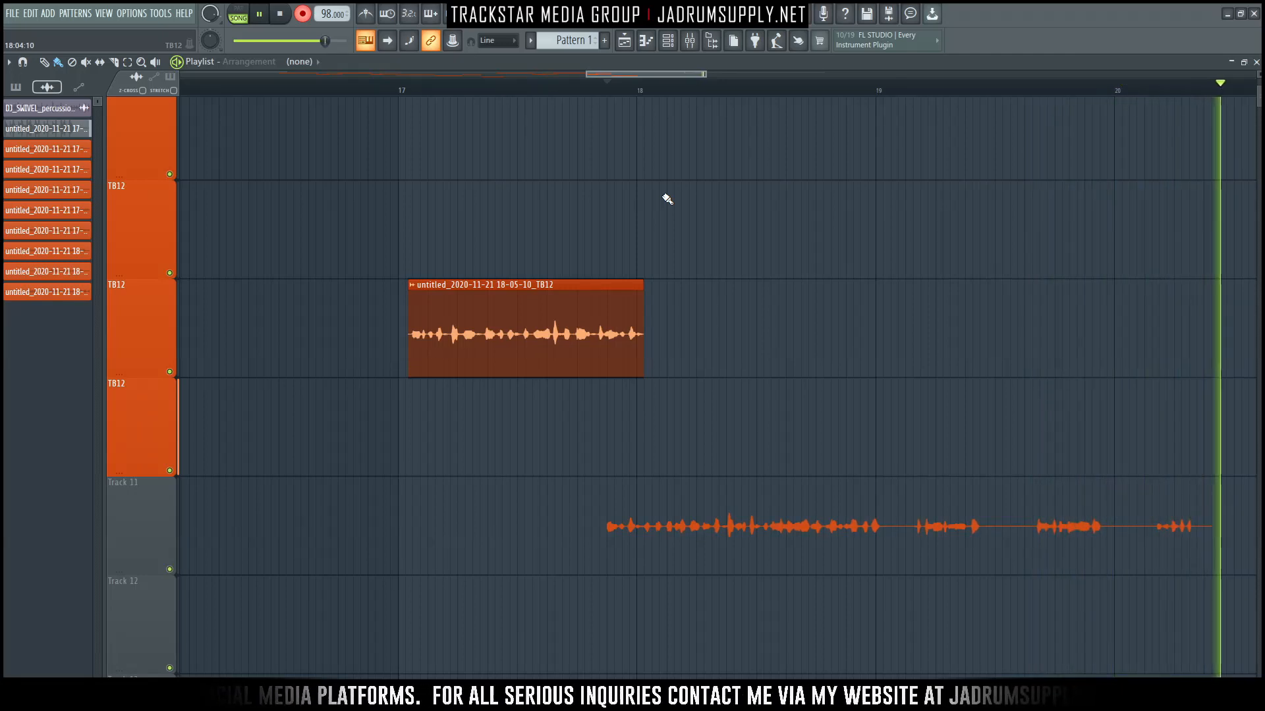
Step: Record the following vocal line from shortly before bar 18 and trim its end to just past bar 20
key("space")
left_click(1041, 99)
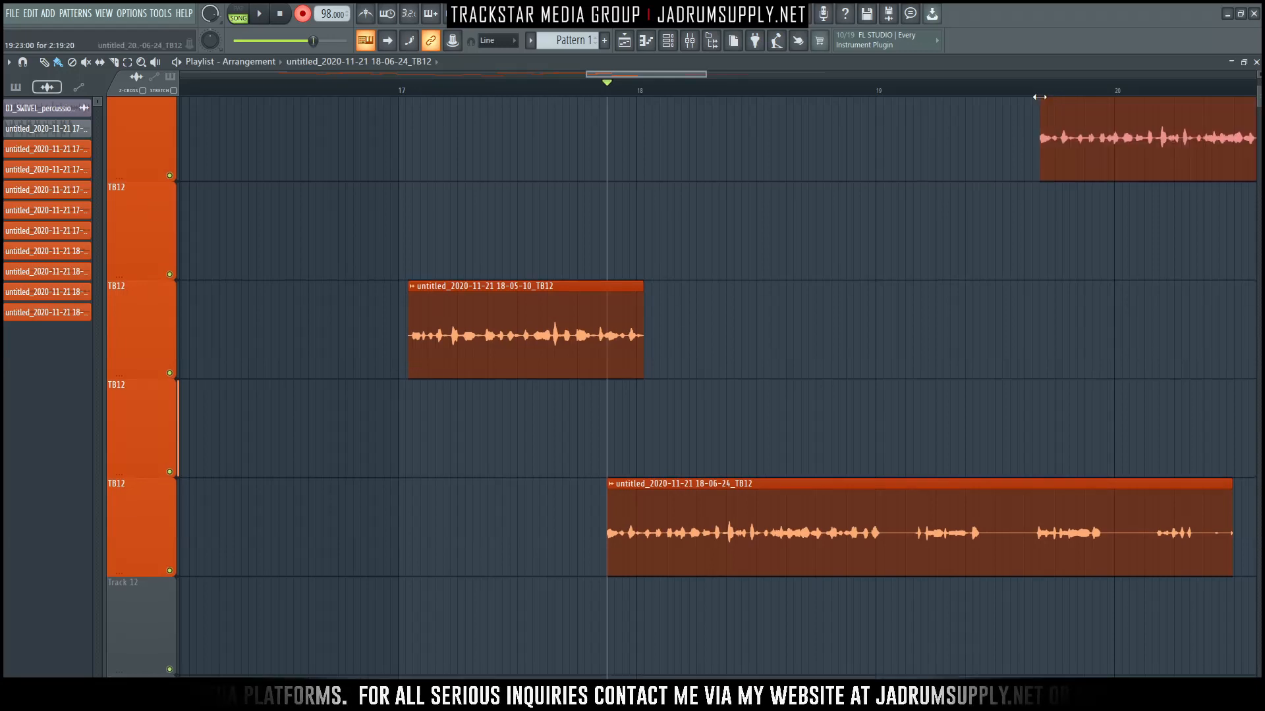
right_click(1109, 143)
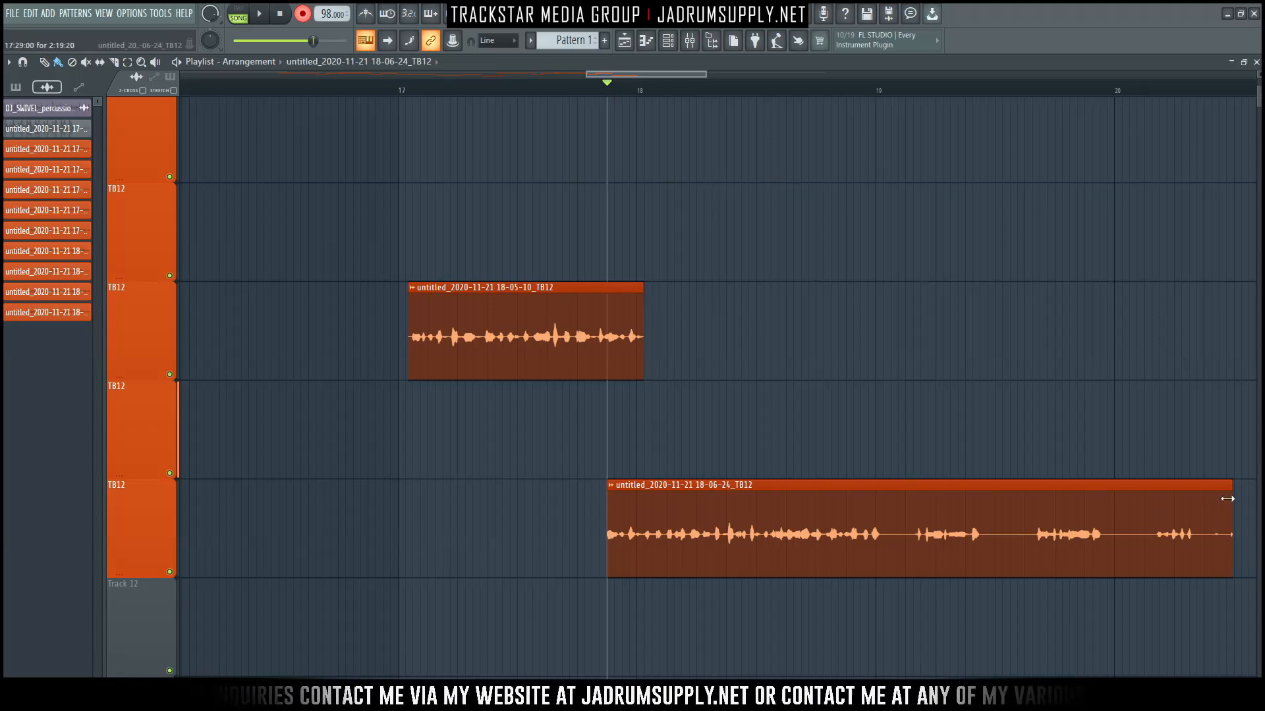
key("space")
key("space")
key("ctrl+z")
left_click(712, 396)
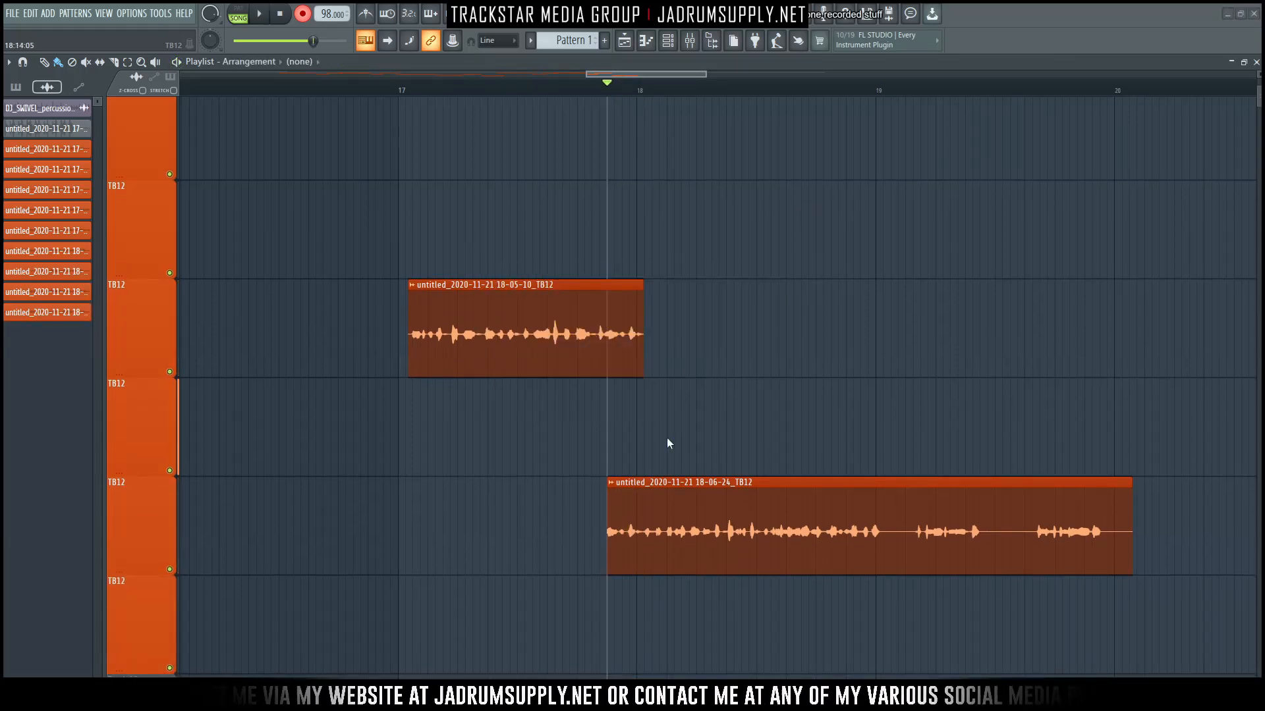
double_click(629, 506)
key("Escape")
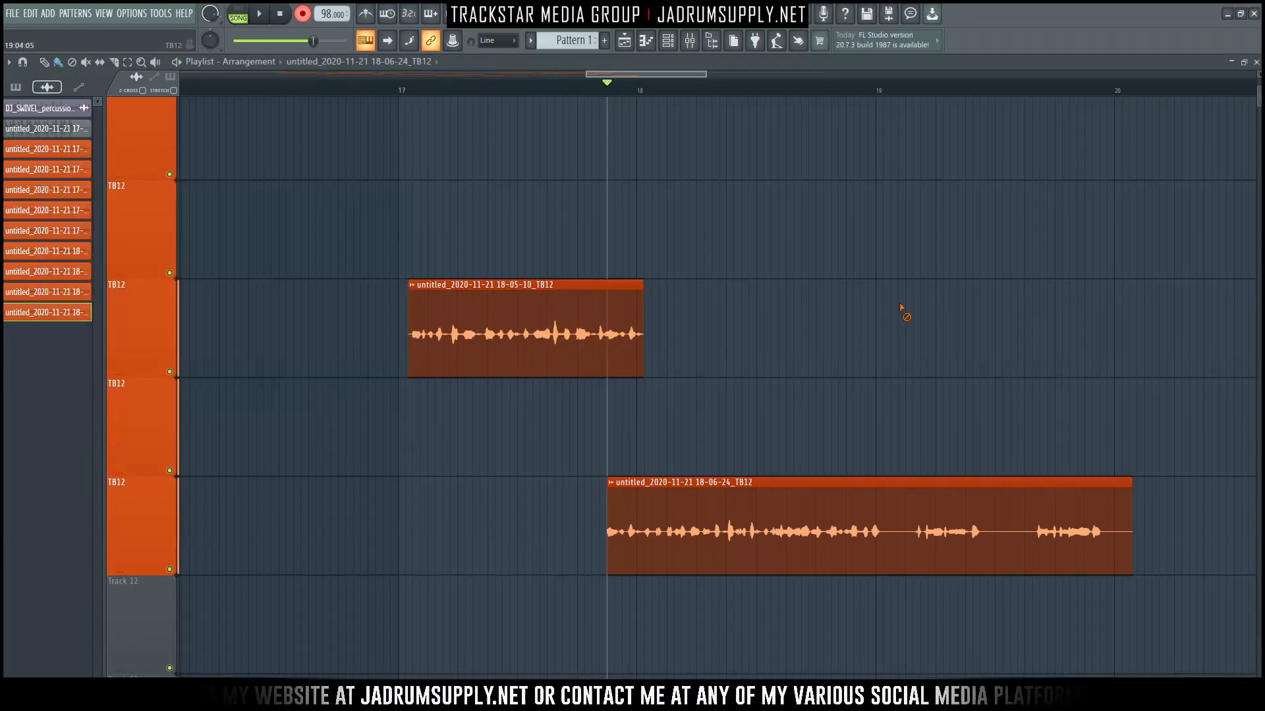
key("space")
key("space")
key("ctrl+z")
key("Return")
key("ctrl+z")
Step: Disarm recording, play the new take and trim it to start just past bar 18 and end at about bar 20
key("r")
key("space")
left_click(607, 413)
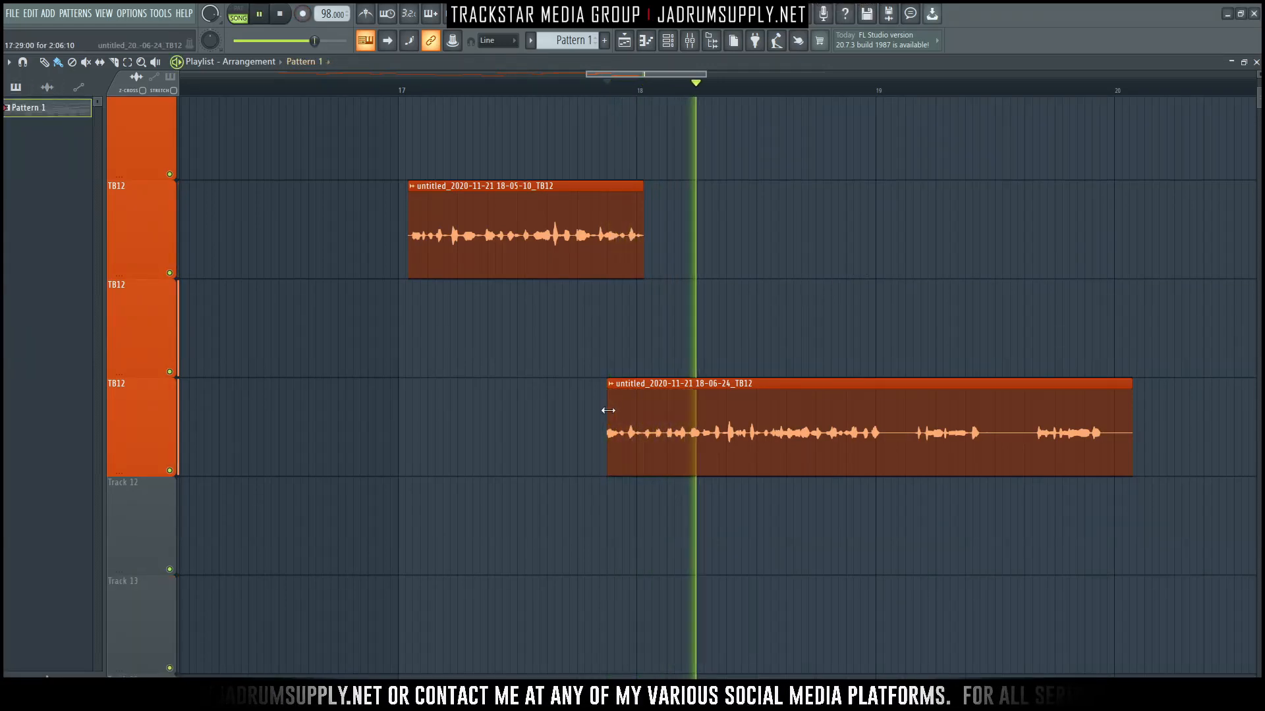
left_click(608, 410)
left_click_drag(608, 411, 640, 414)
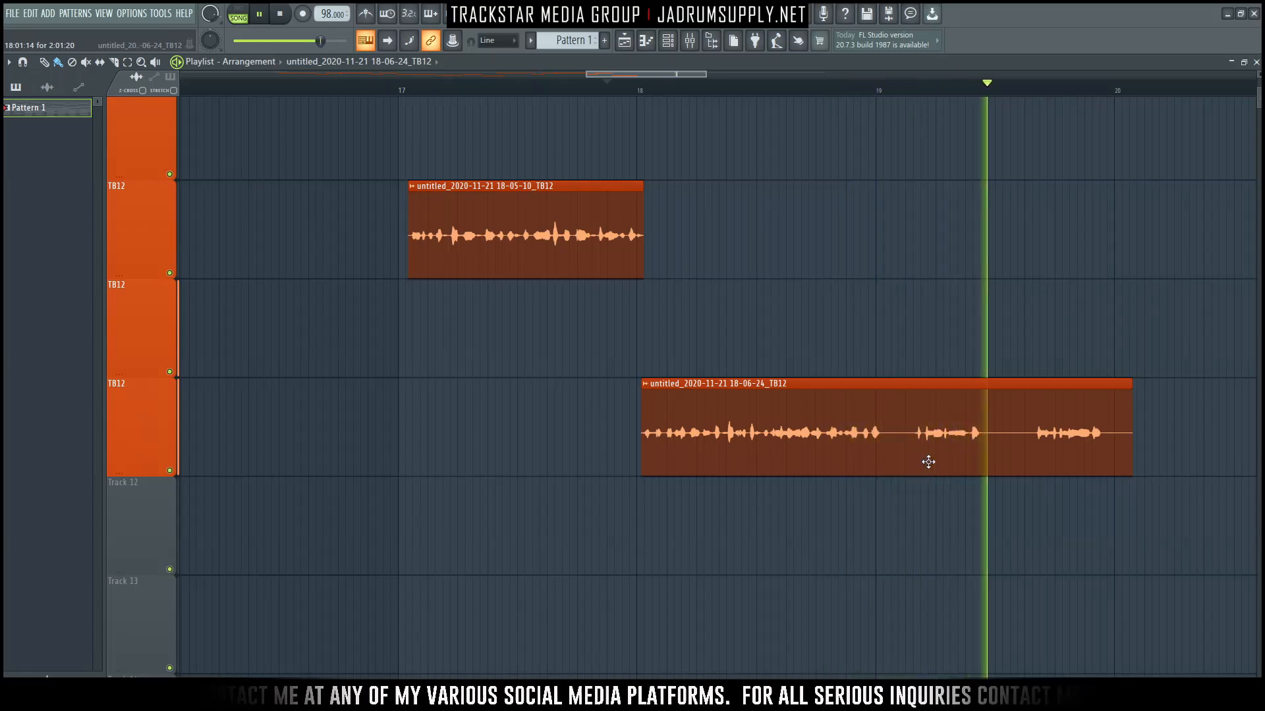
left_click_drag(1129, 398, 1113, 396)
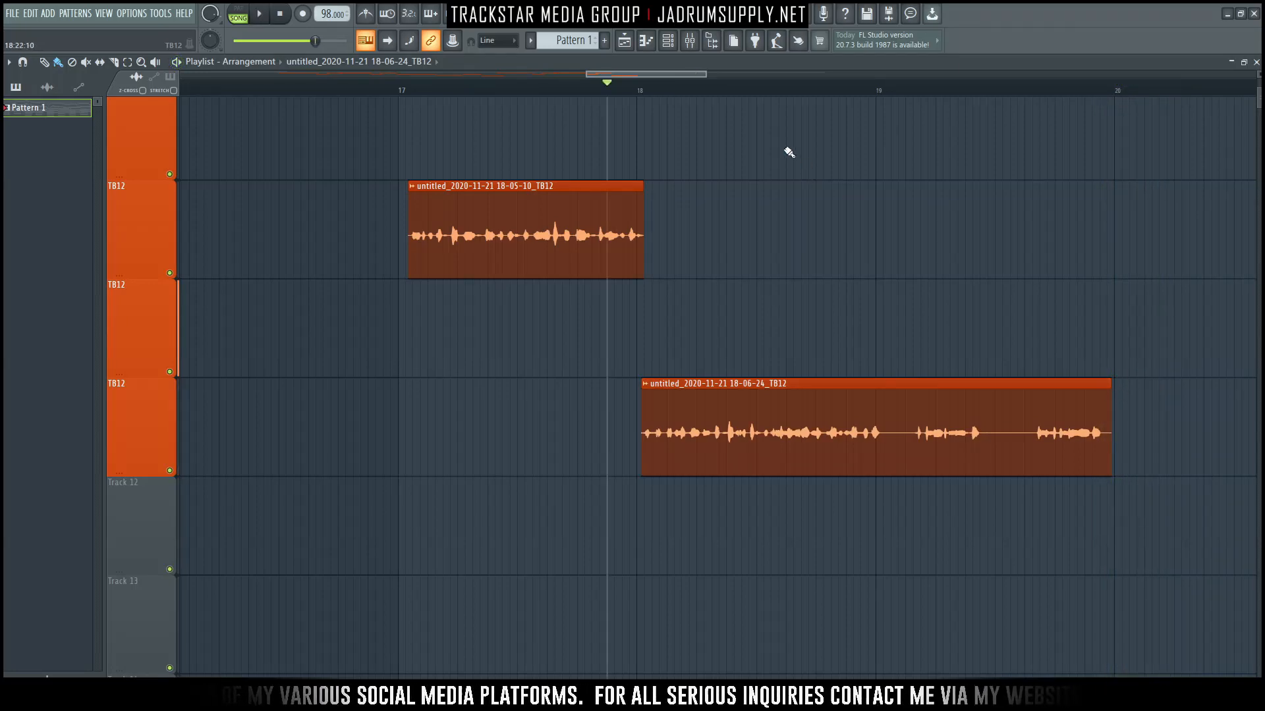
Step: Play back the trimmed section and record a layered vocal take from bar 19 to just past bar 20, discarding the first attempt
scroll(967, 98, "down", 4)
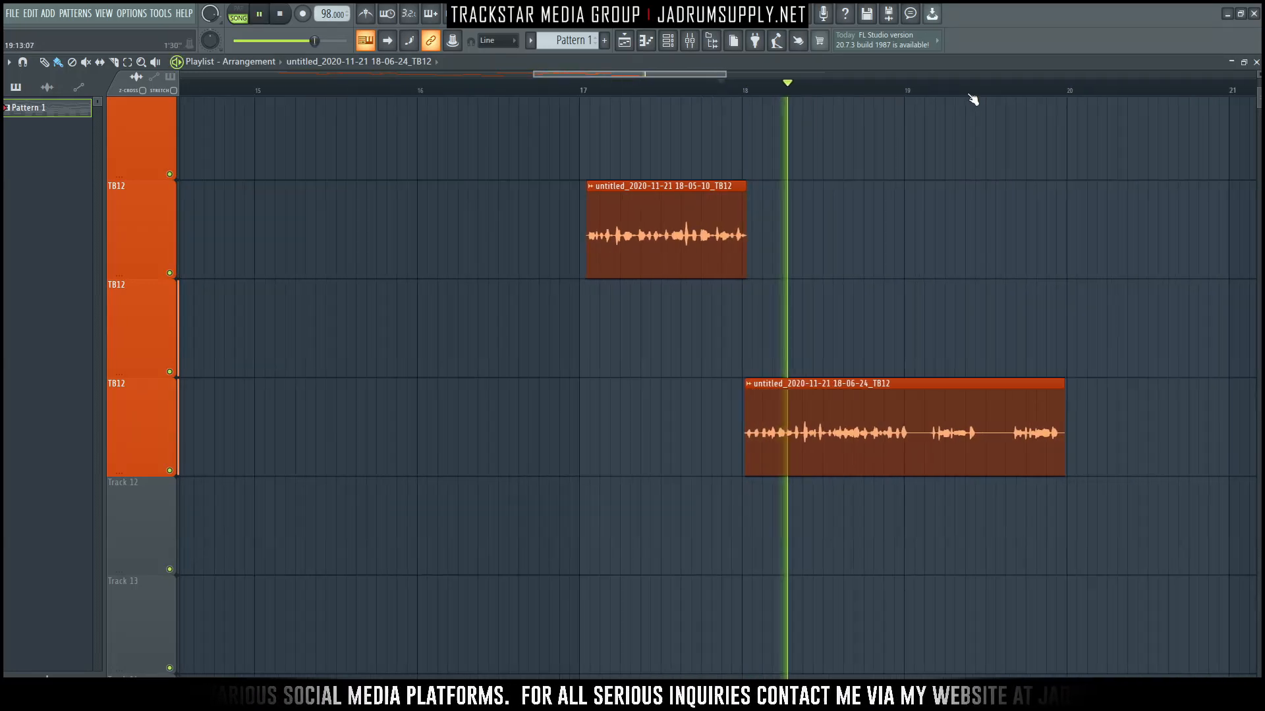
left_click_drag(710, 77, 804, 77)
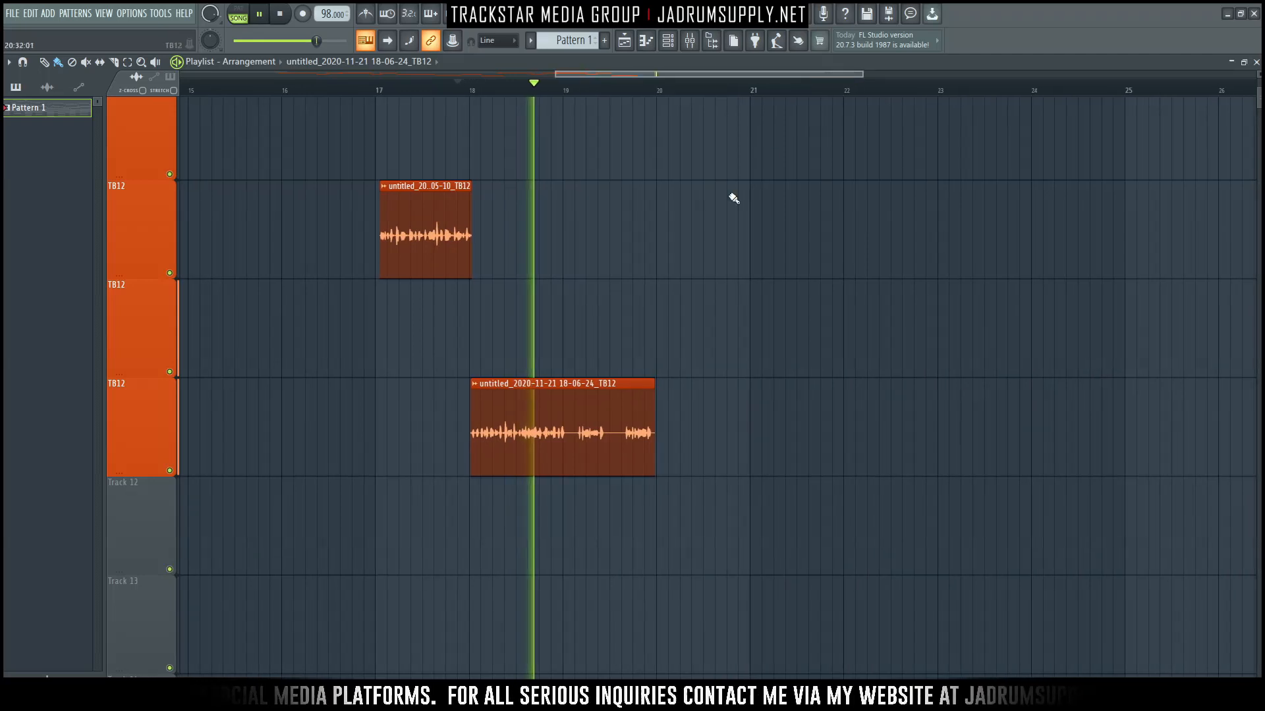
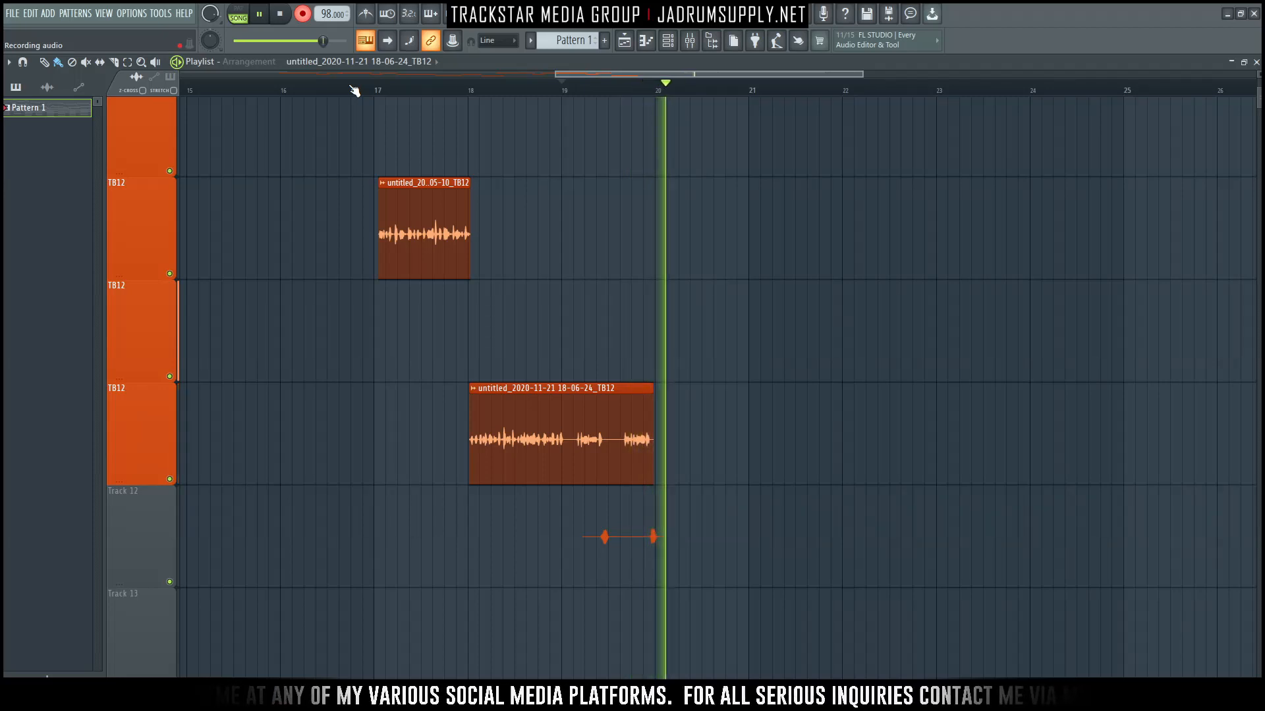
key("space")
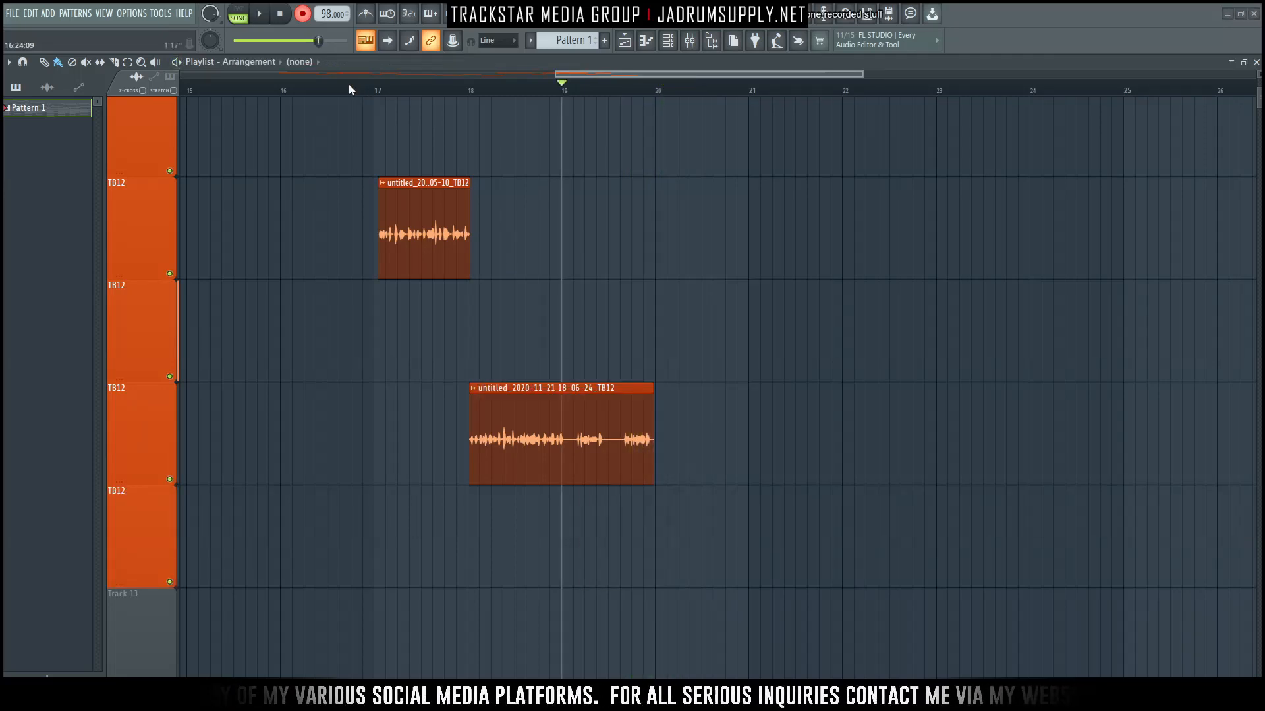
key("space")
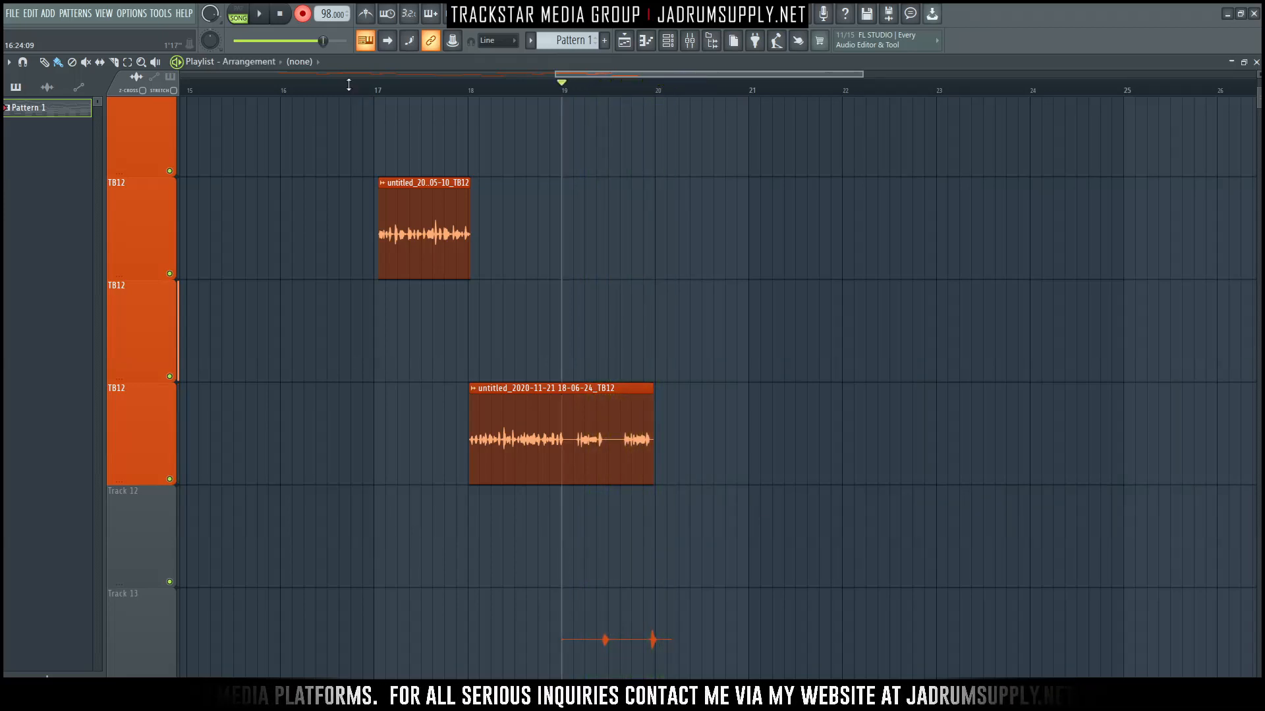
key("space")
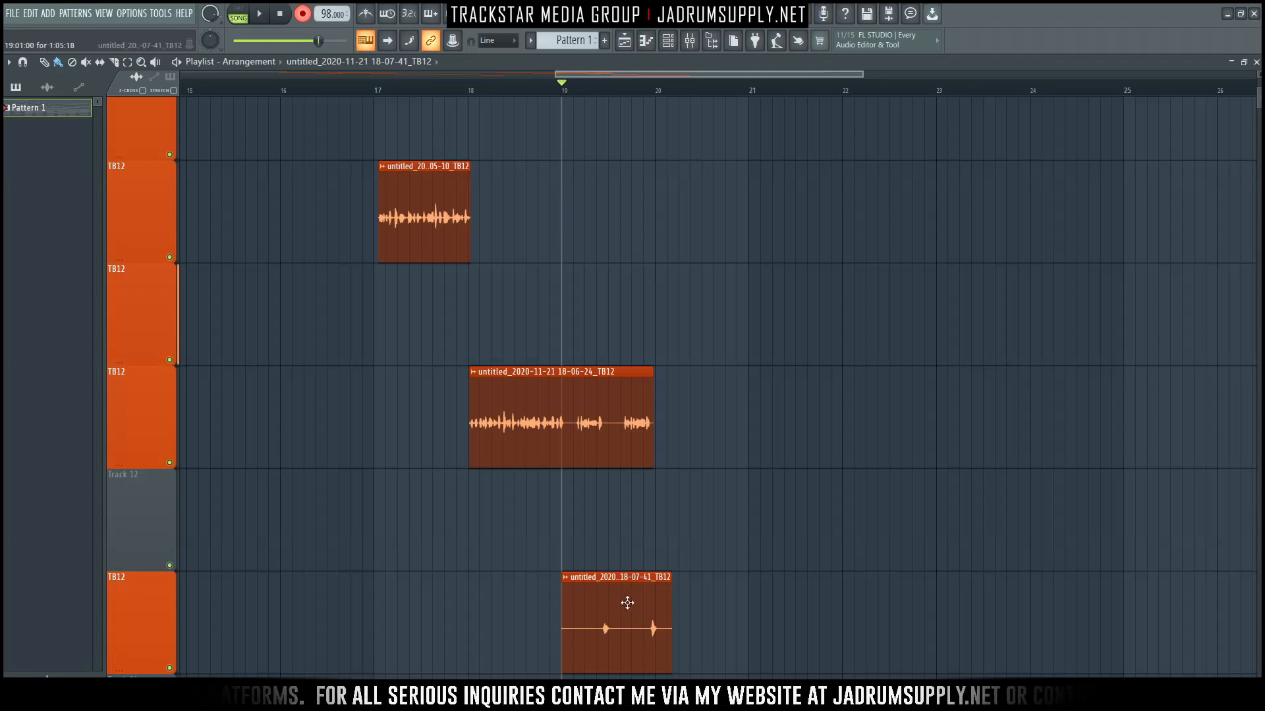
Step: Move the bar 19 take onto the track of the bar 17 clip and the bar 18 clip onto the track directly below
key("shift+Up")
key("shift+Up")
key("shift+Up")
left_click_drag(641, 523, 565, 252)
key("shift+Up")
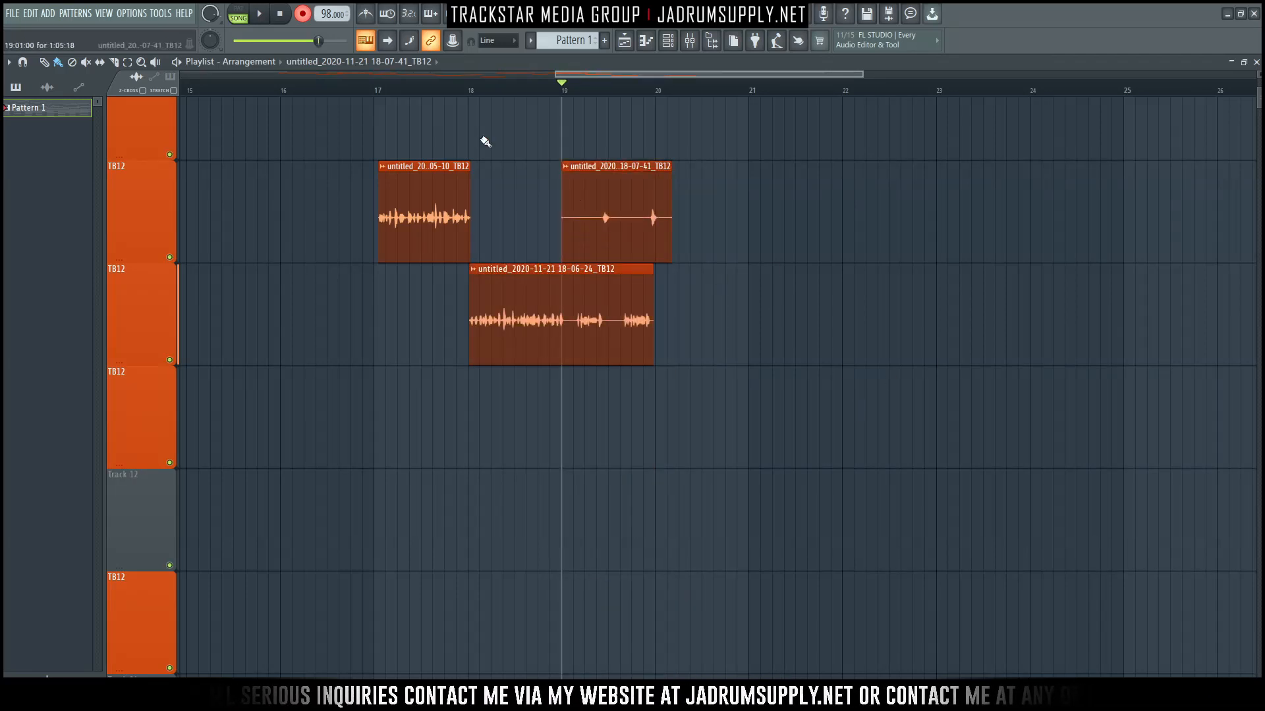
Step: Check the channel settings of the three newest vocal clips, close them and play back from bar 19
double_click(587, 197)
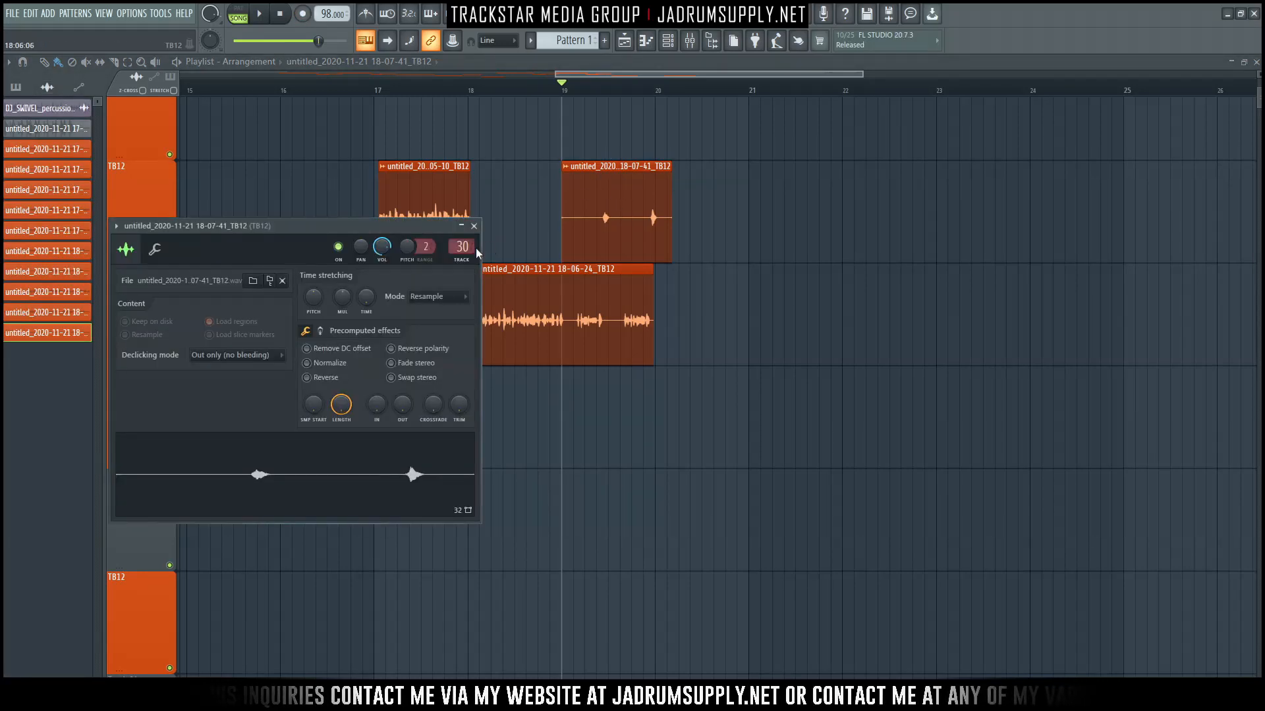
double_click(525, 301)
double_click(454, 210)
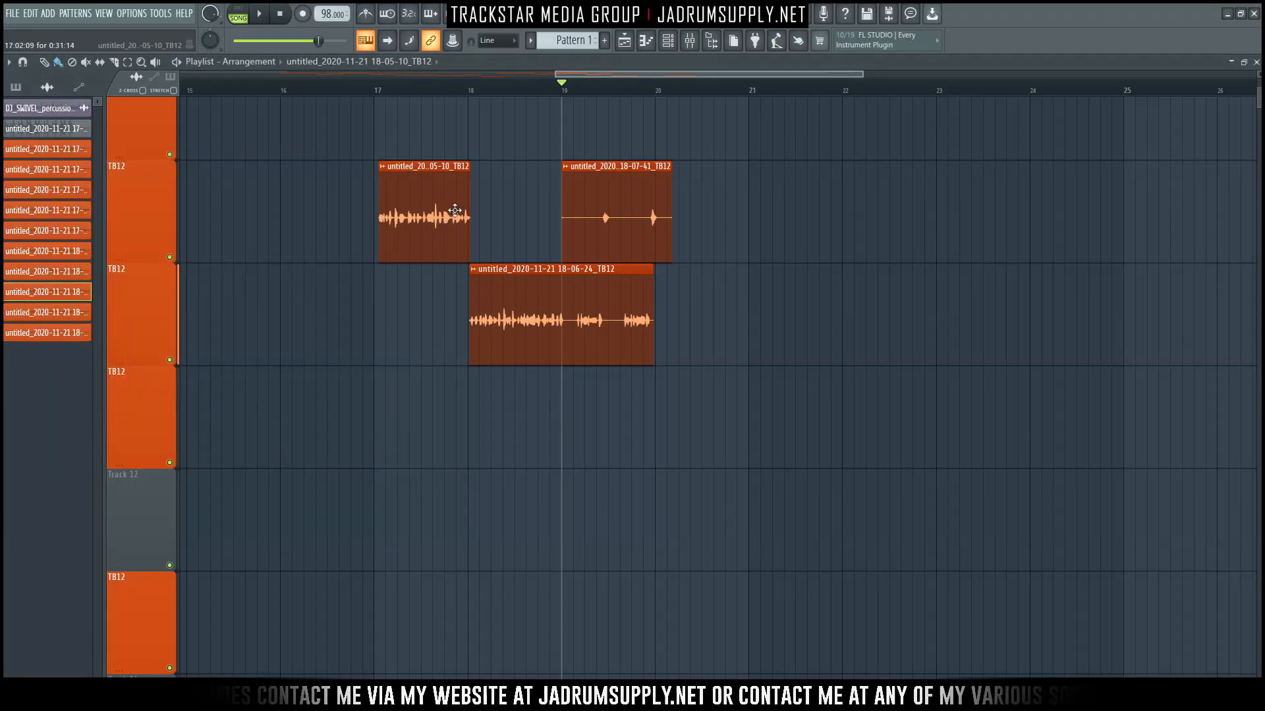
key("Escape")
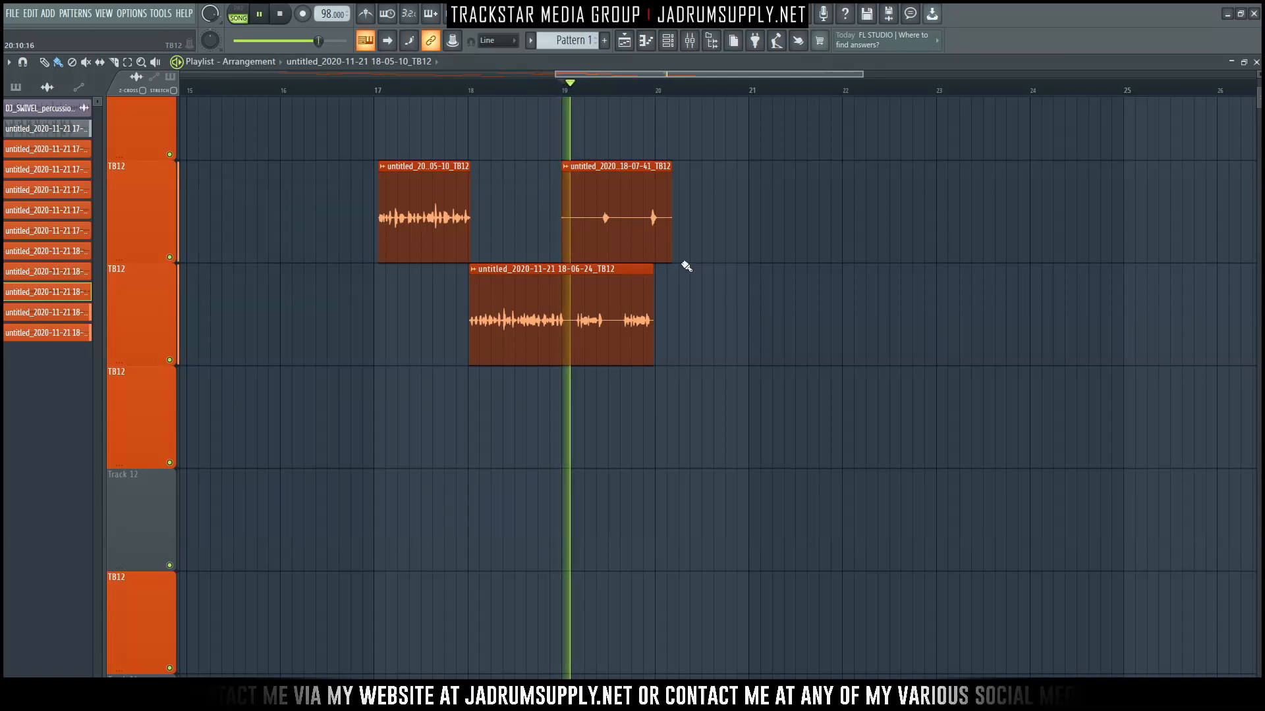
scroll(763, 214, "up", 5)
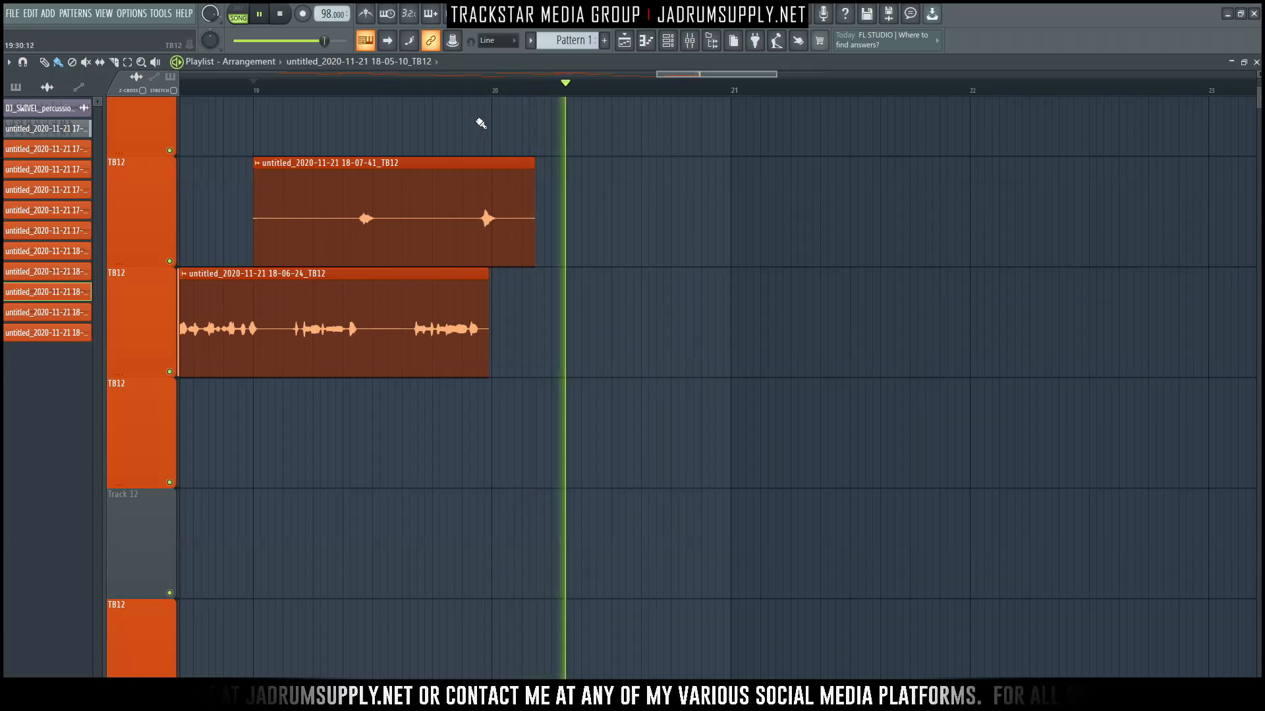
Step: Play back the vocals and beat repeatedly from late in bar 19
left_click(439, 85)
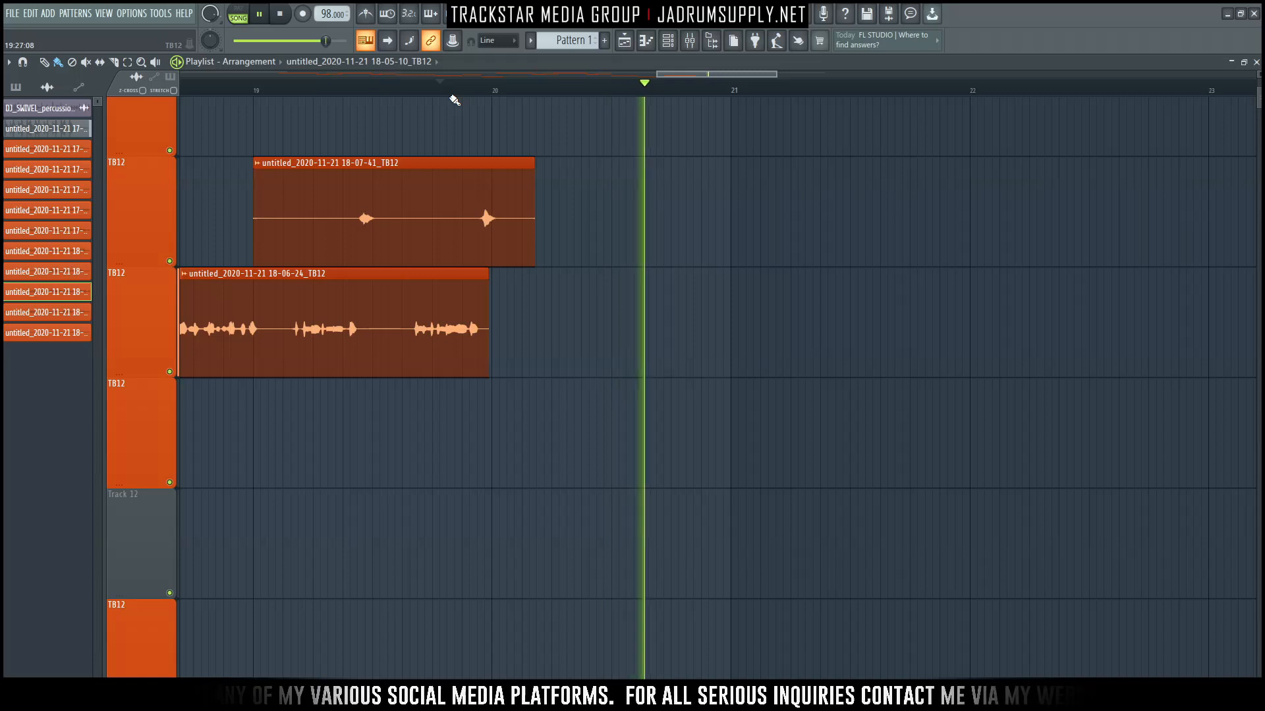
key("space")
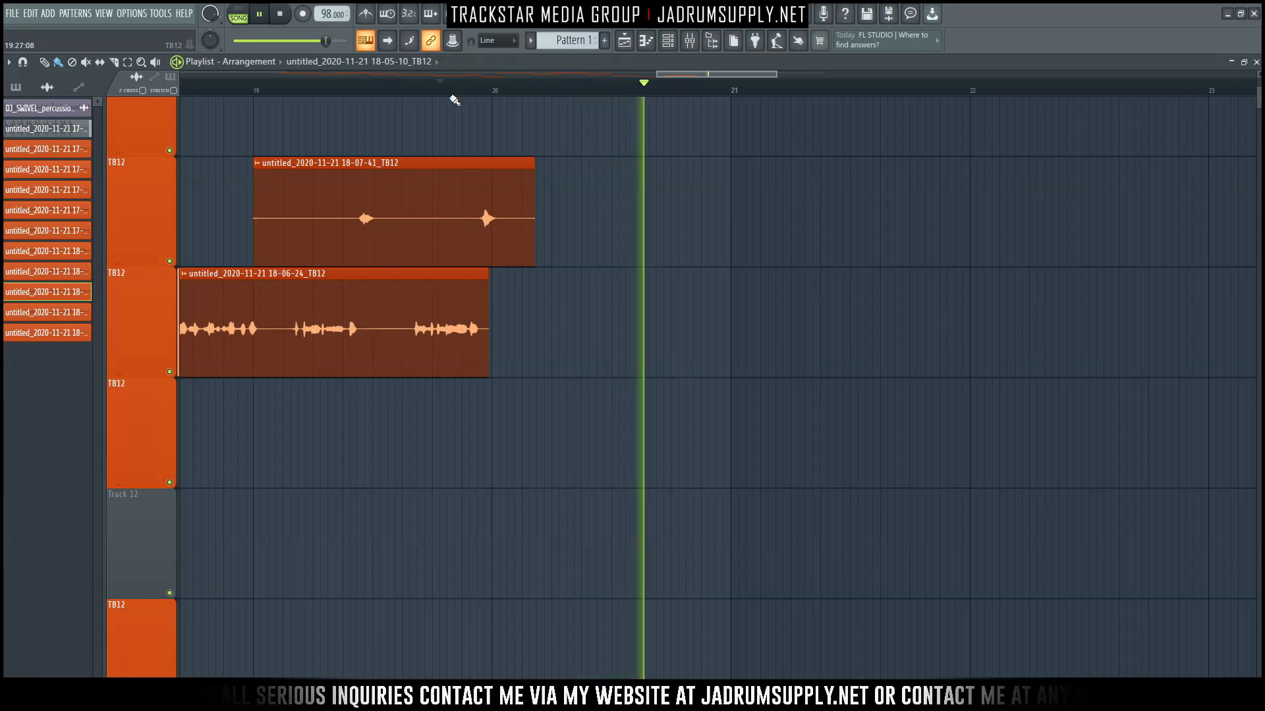
key("space")
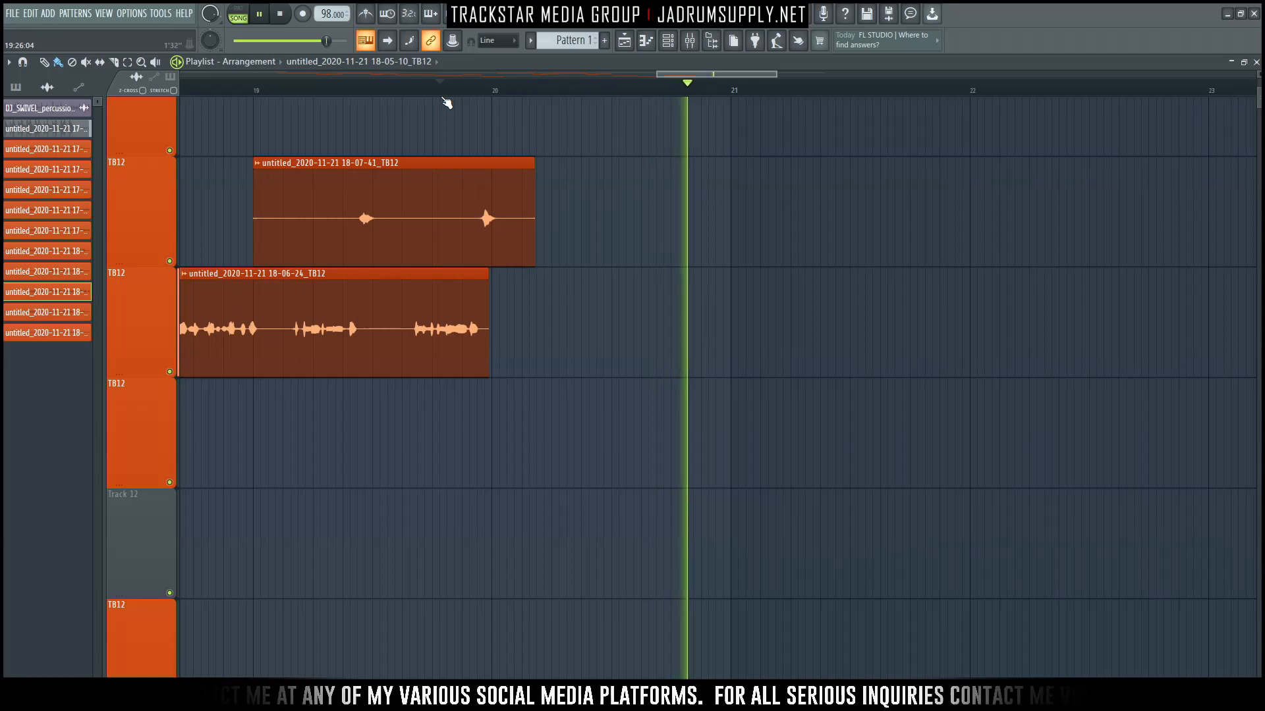
left_click(442, 96)
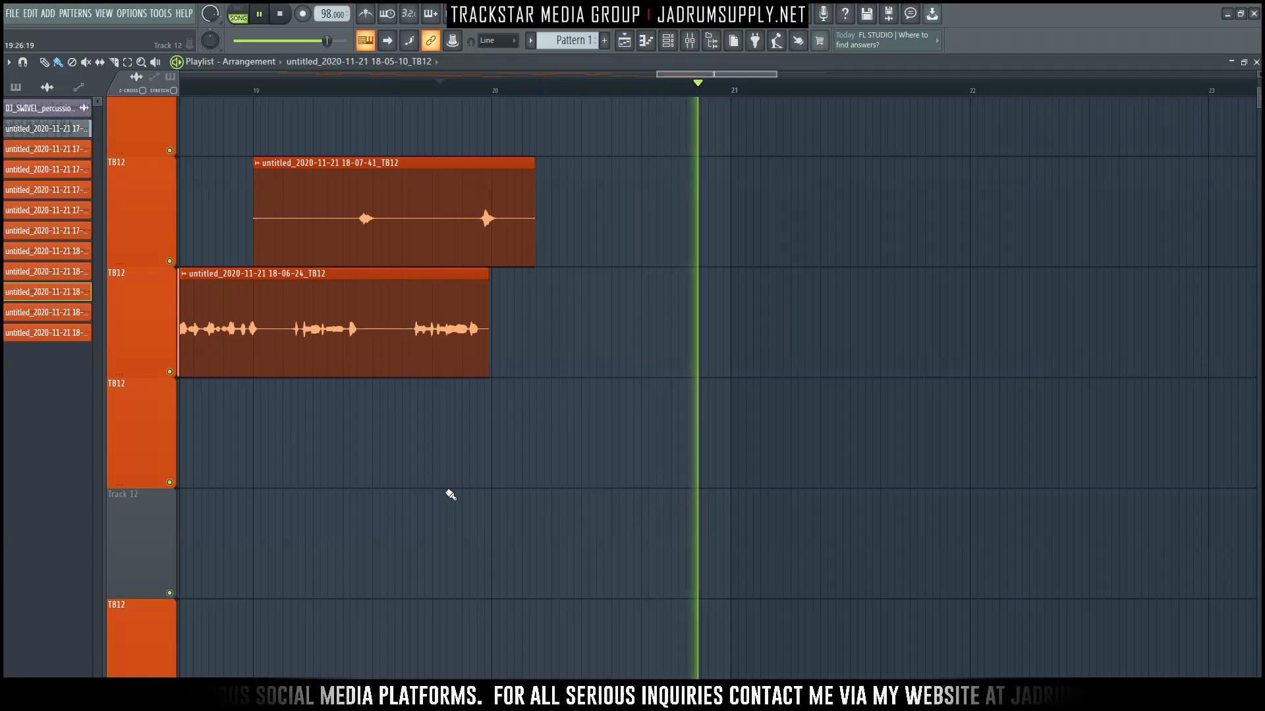
left_click(436, 309)
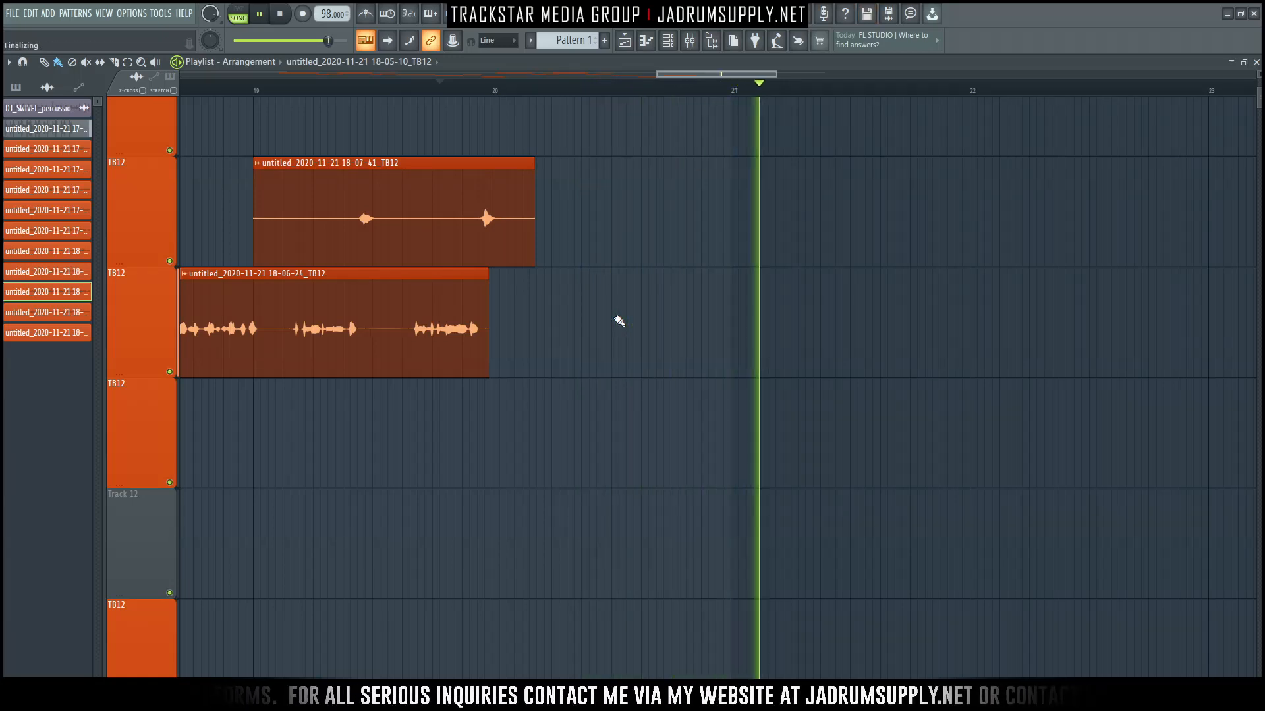
key("space")
Step: Record a new vocal take from bar 20 to just past bar 21
key("shift+4")
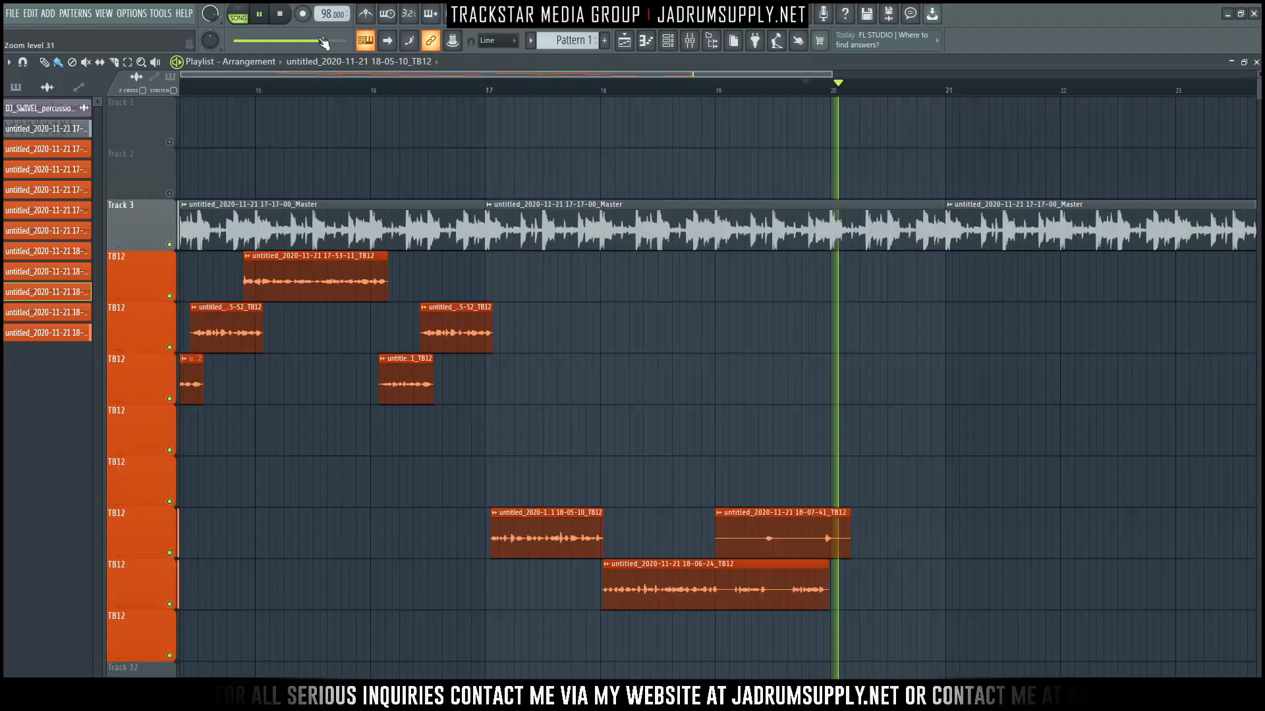
left_click(323, 41)
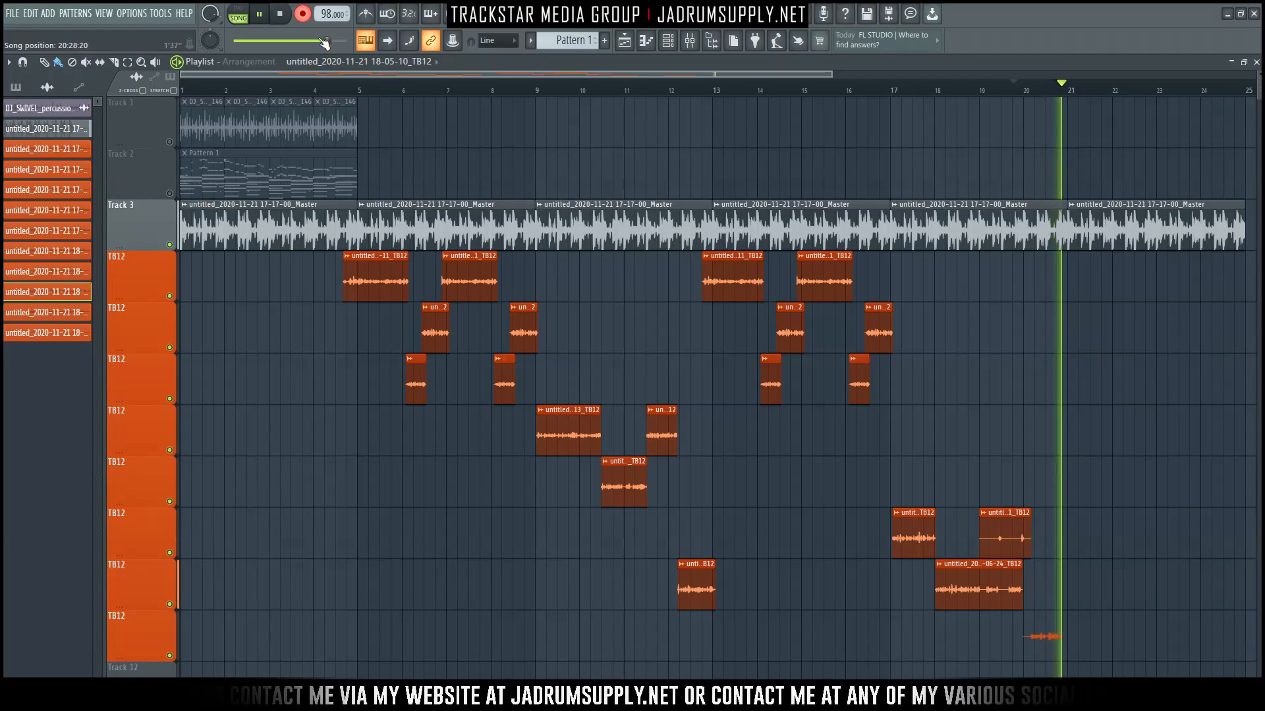
key("space")
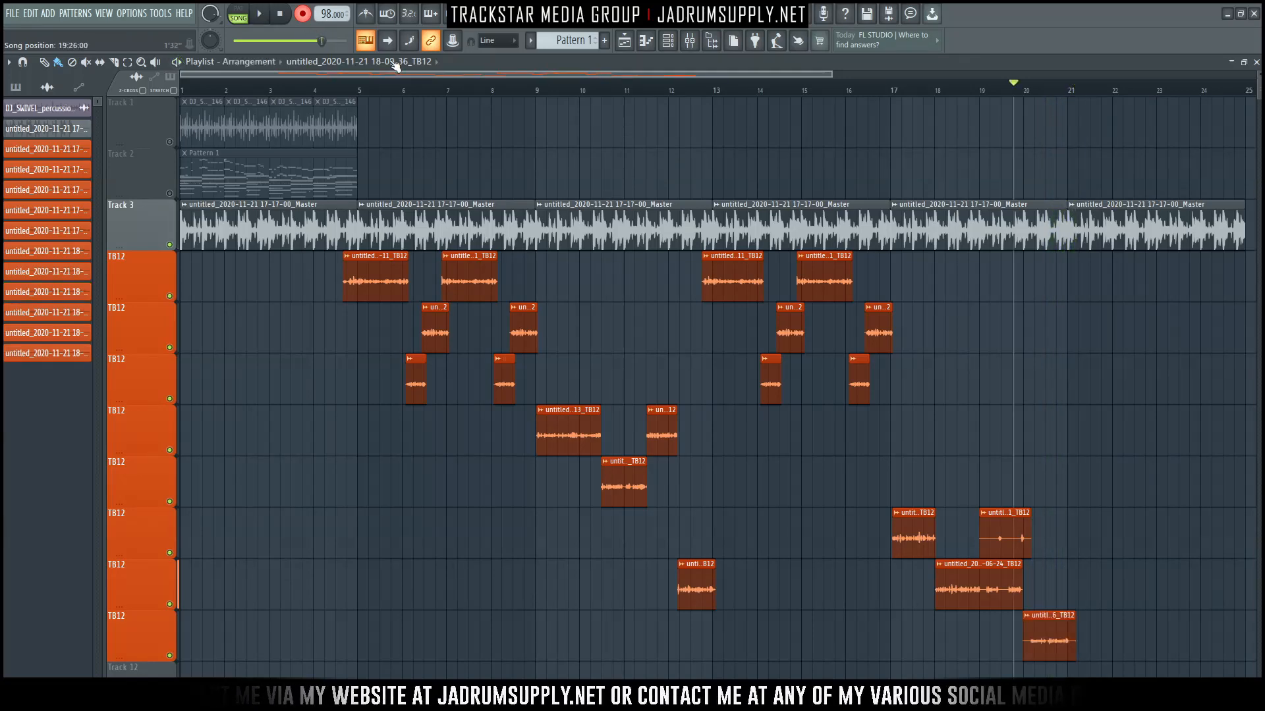
Step: Record two more attempts from just before bar 20 and delete each recording
scroll(1109, 283, "up", 1)
key("space")
key("space")
scroll(982, 353, "down", 5)
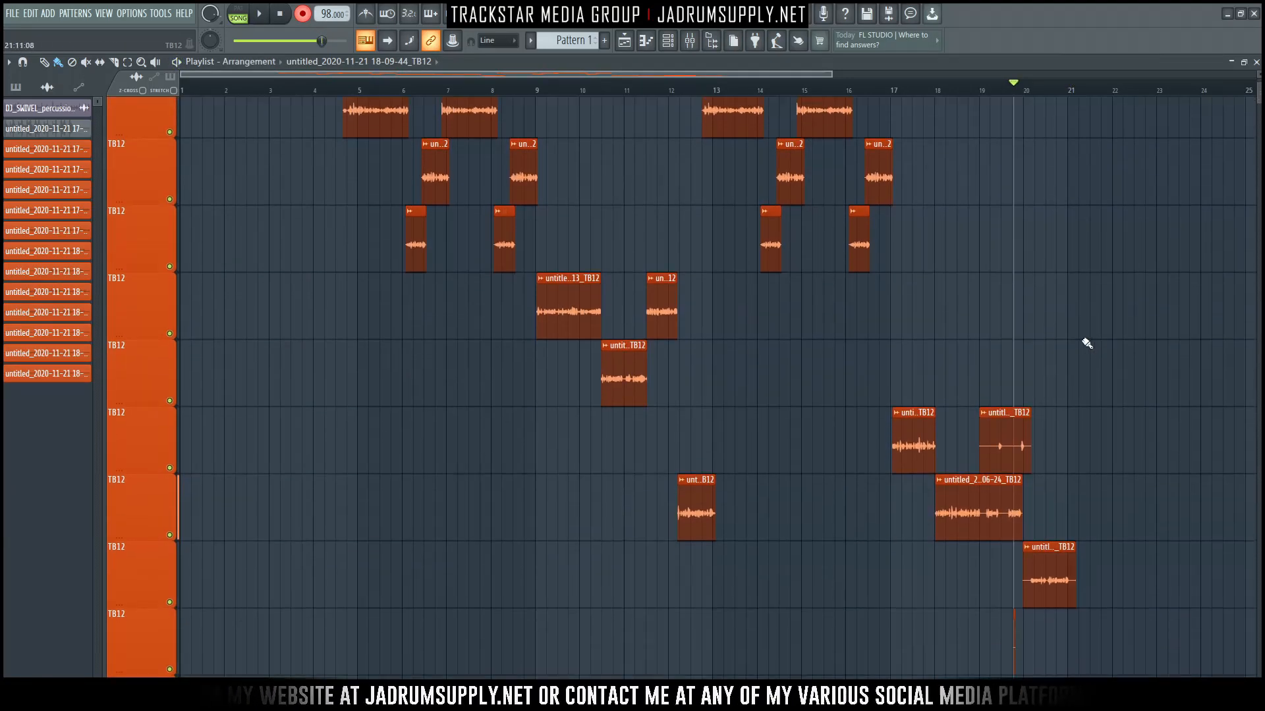
key("ctrl+z")
key("e")
key("space")
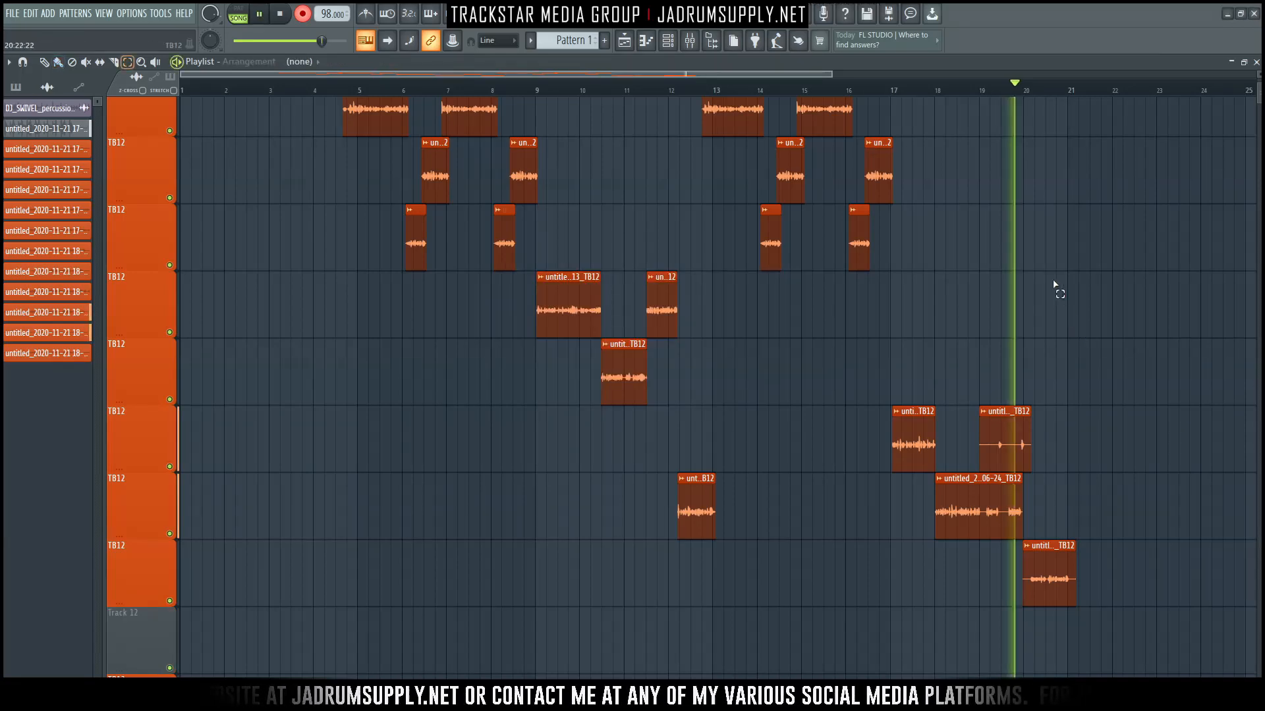
scroll(1122, 381, "up", 1)
scroll(1126, 378, "down", 2)
scroll(1127, 374, "up", 5)
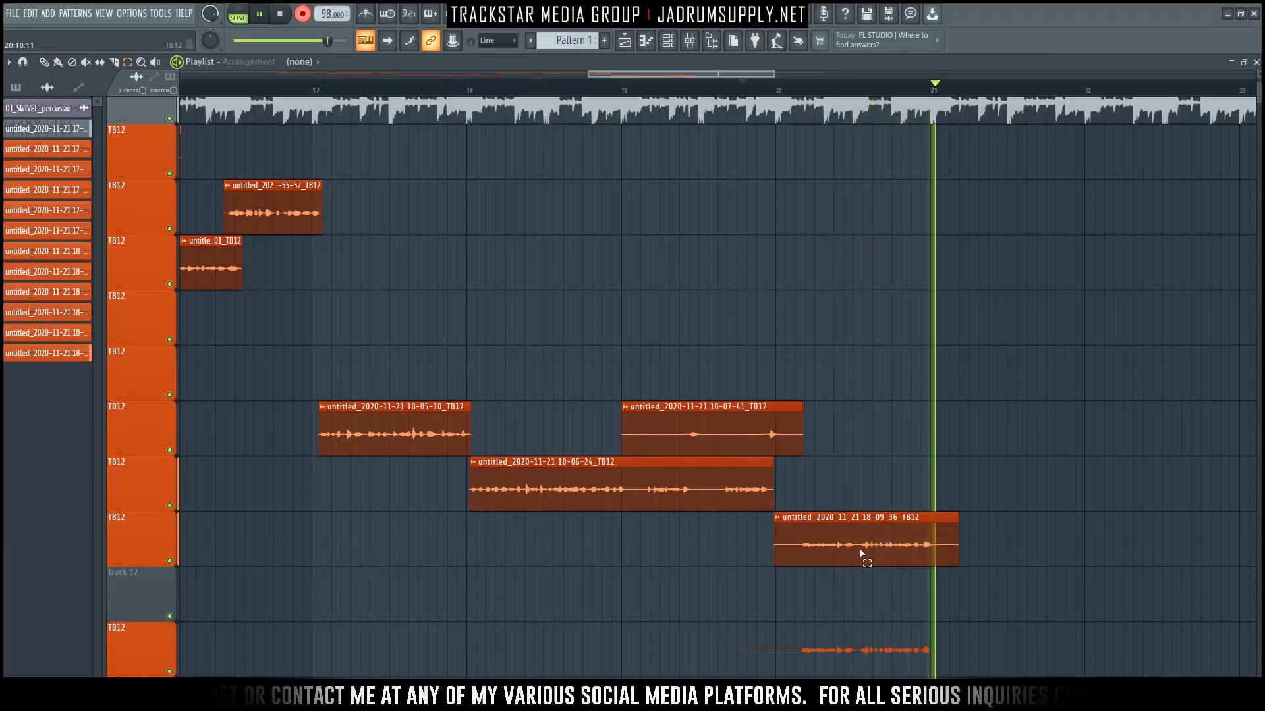
key("space")
key("ctrl+z")
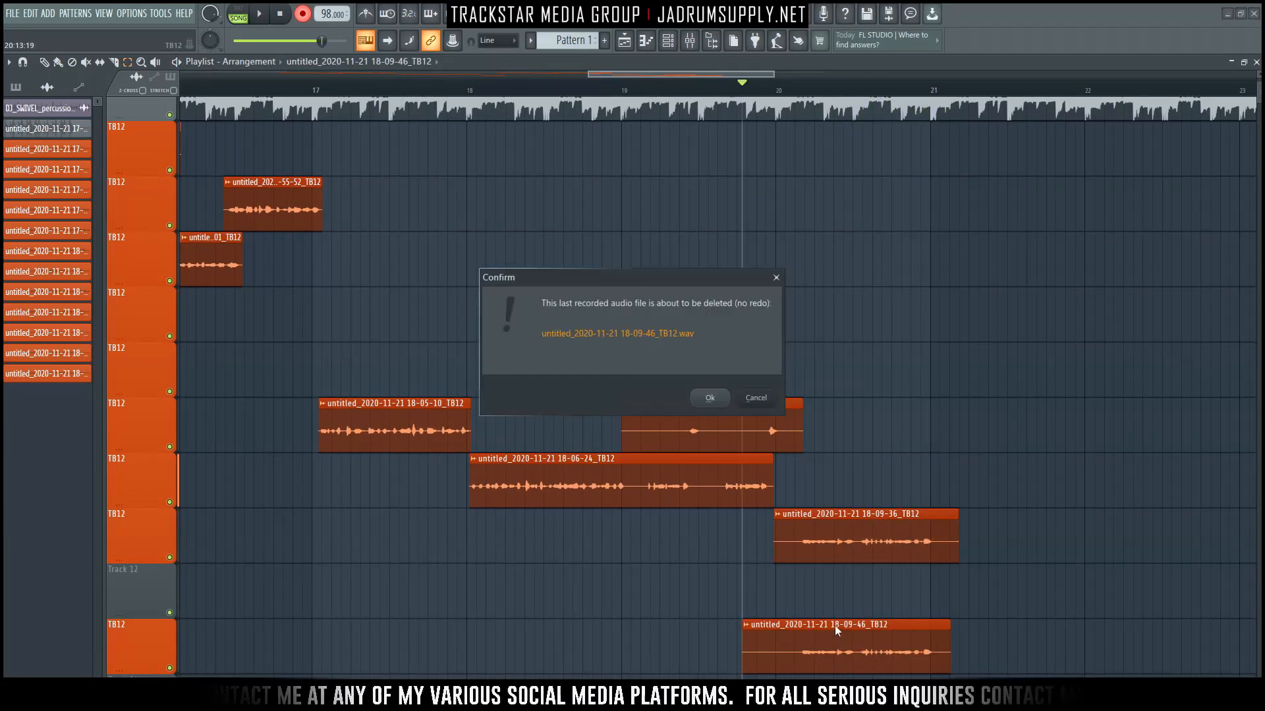
key("Return")
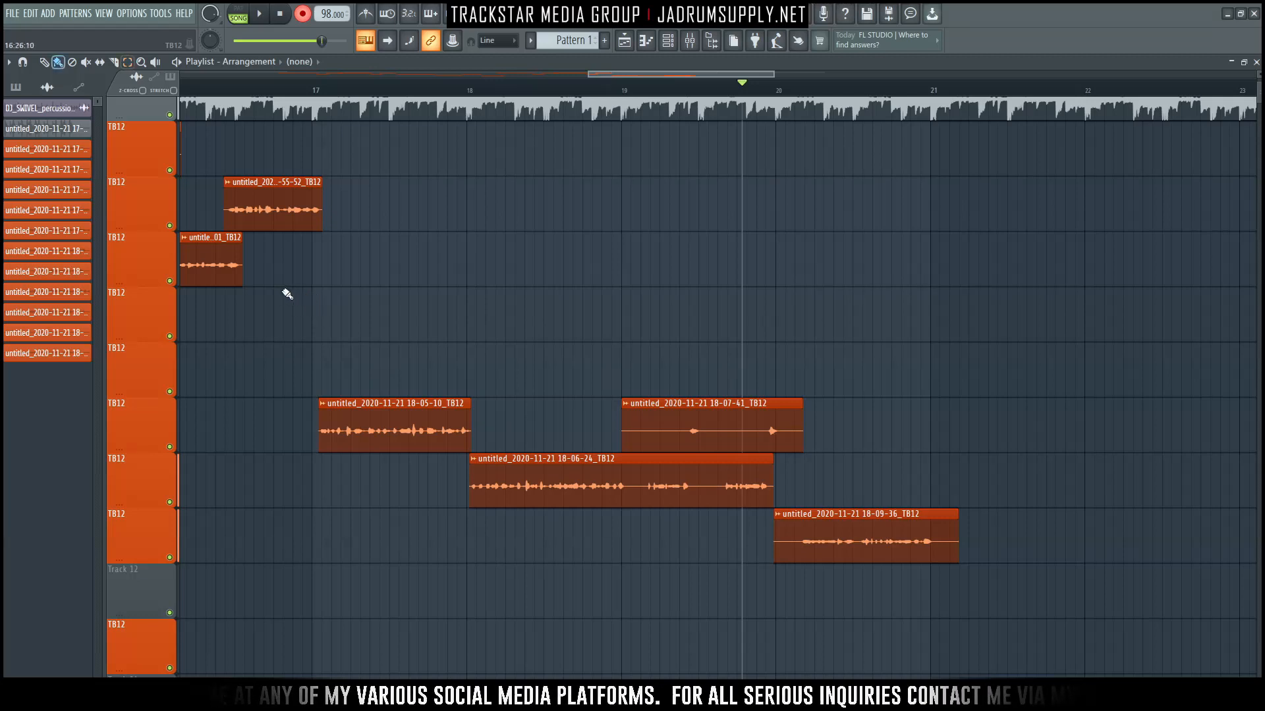
Step: Trim the new take to run from just past bar 20 to about bar 21 and move it onto the bar 18 clip's track
left_click(832, 519)
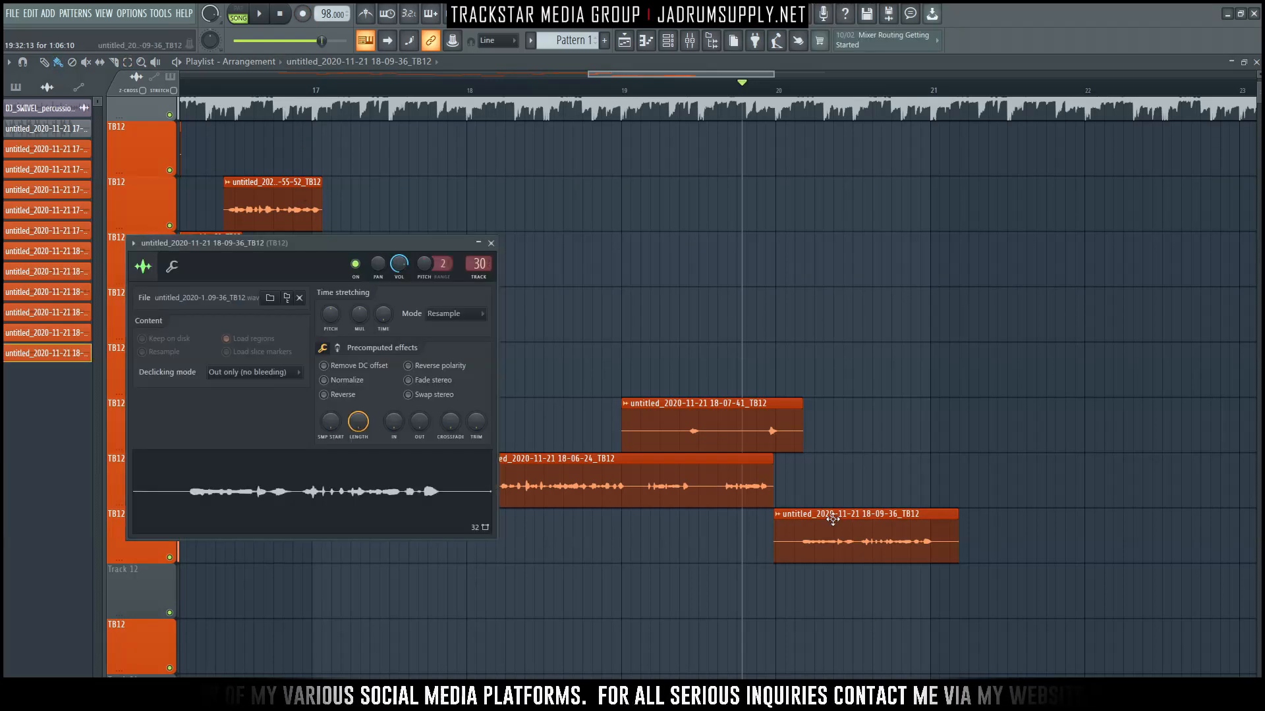
right_click(835, 295)
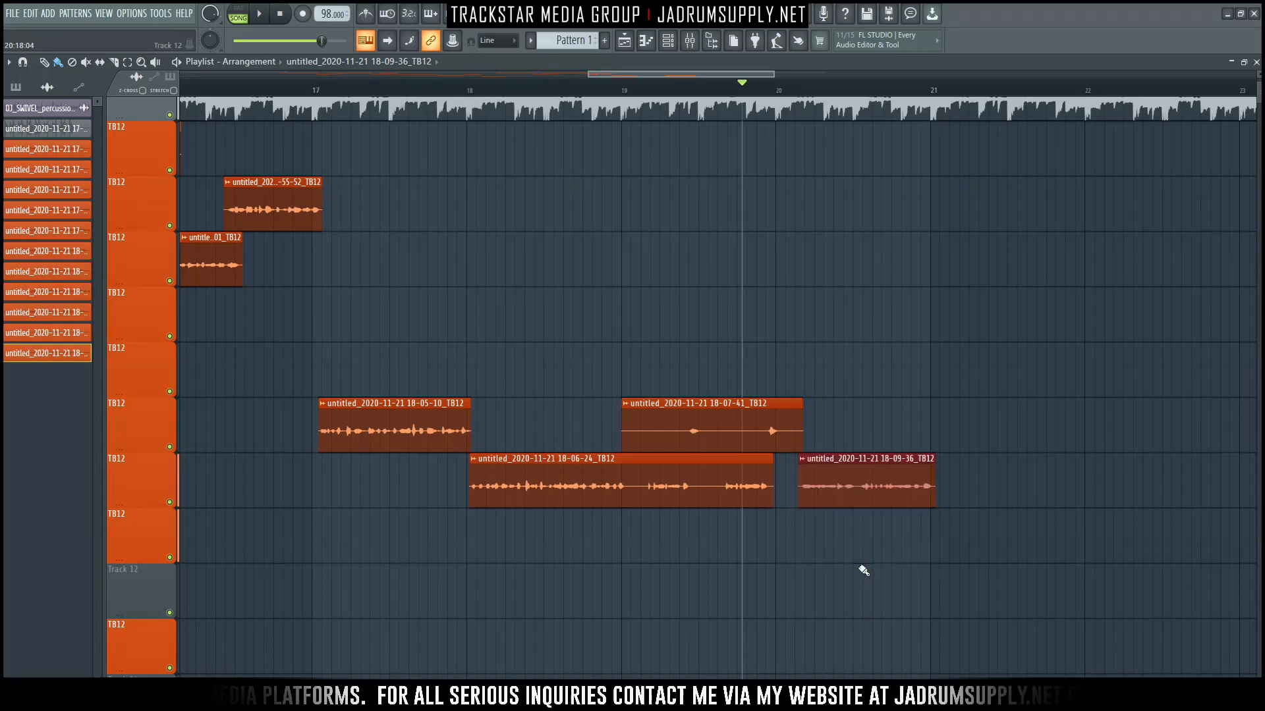
Step: Move the bar 12 clip and all clips from bar 17 to bar 21 up two tracks
right_click(700, 641, "ctrl")
left_click_drag(1157, 660, 691, 503, "ctrl")
key("shift+Up")
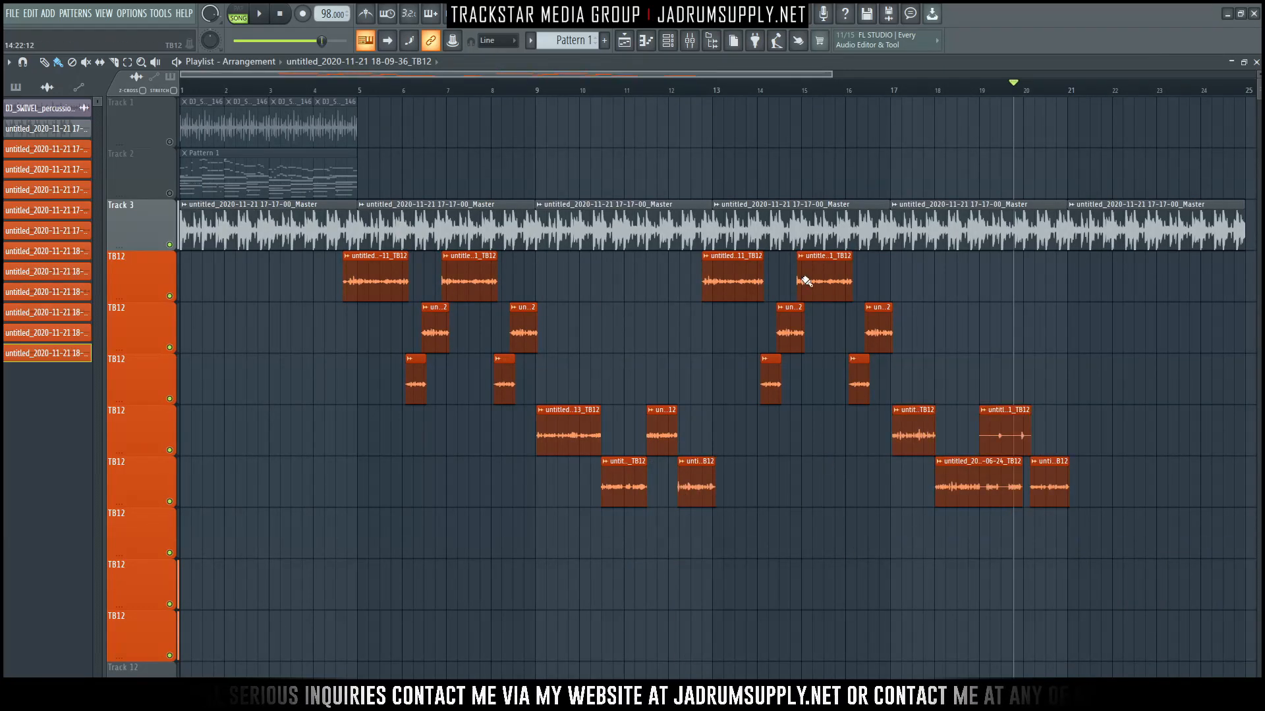
Step: Copy the vocal clips between bars 12 and 17 on the upper three TB12 tracks to just before bar 21 and play the transition
left_click_drag(913, 403, 724, 271, "ctrl")
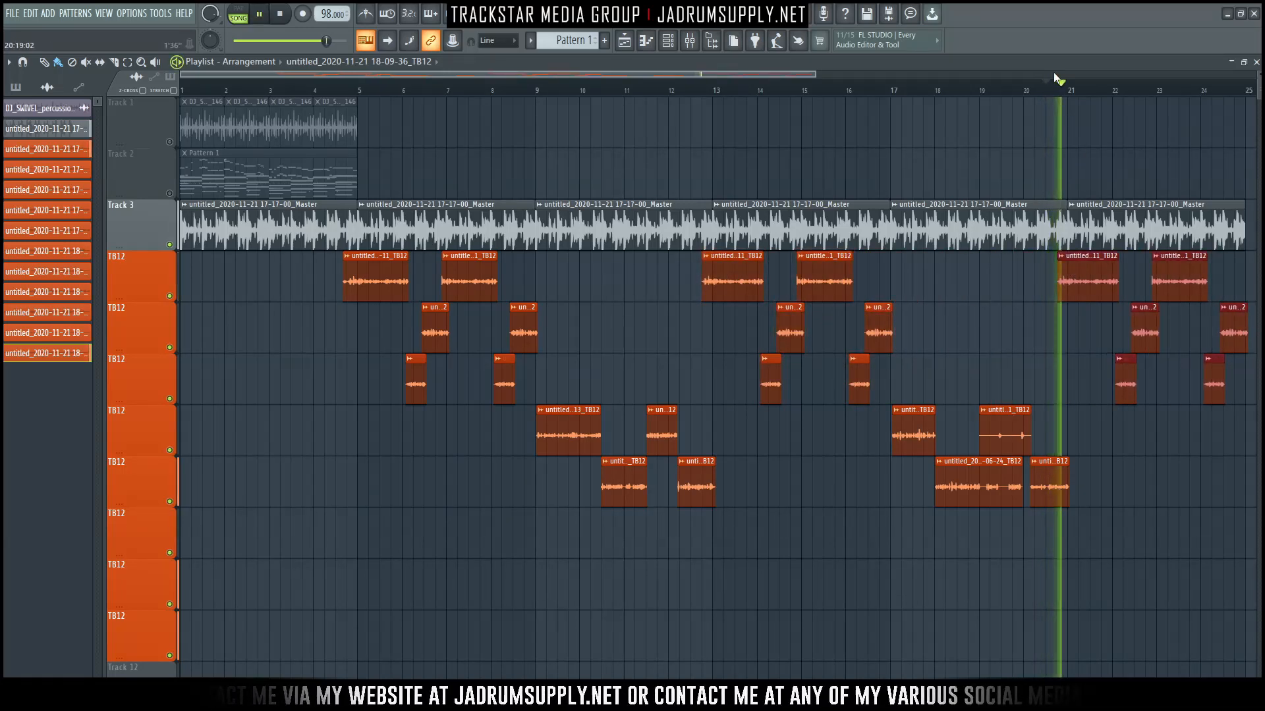
key("space")
key("space")
scroll(1145, 97, "up", 1, "alt")
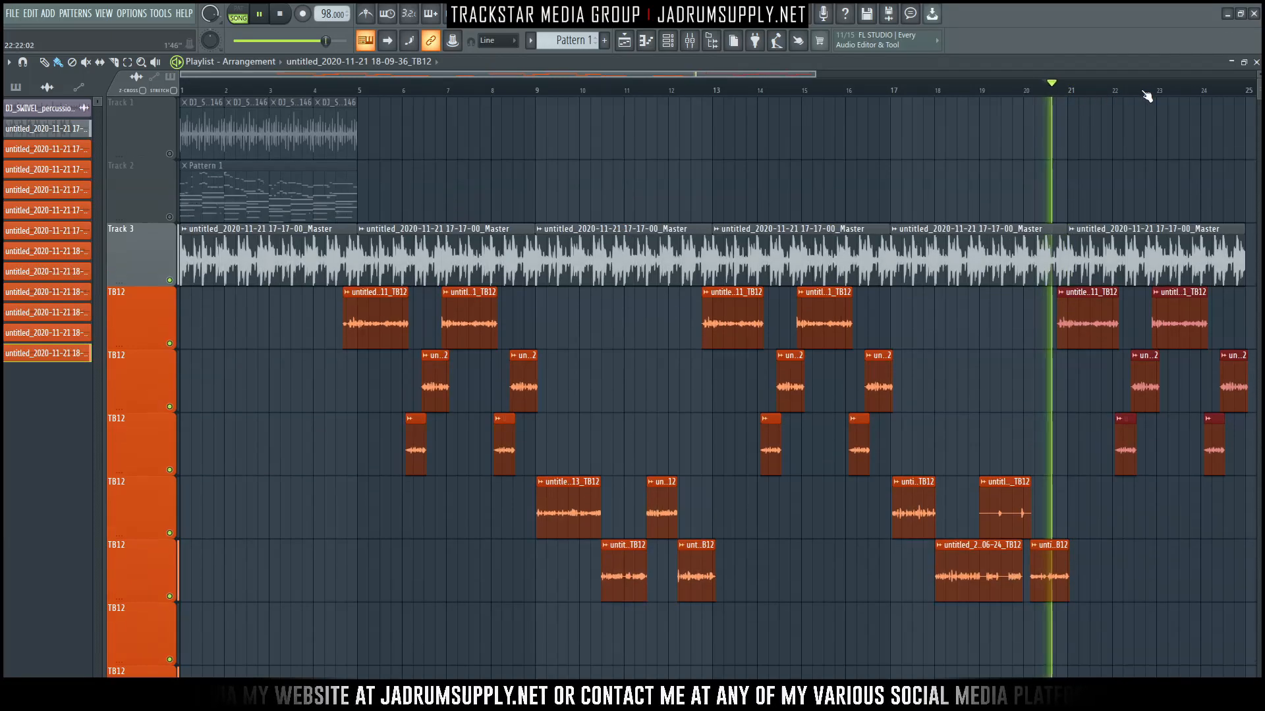
Step: Play into bar 21 and extend the start of the copied 17-53-11 clip slightly earlier
scroll(1146, 97, "up", 5, "ctrl")
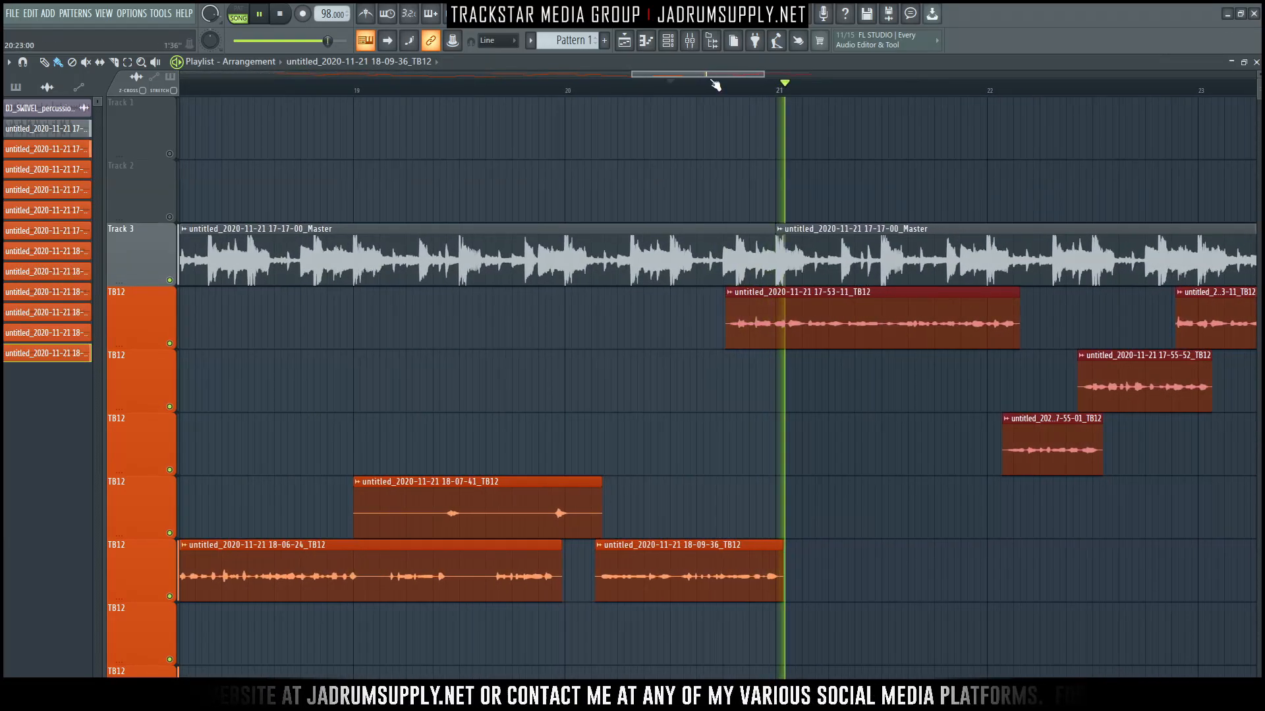
scroll(716, 84, "up", 5, "ctrl")
key("space")
key("space")
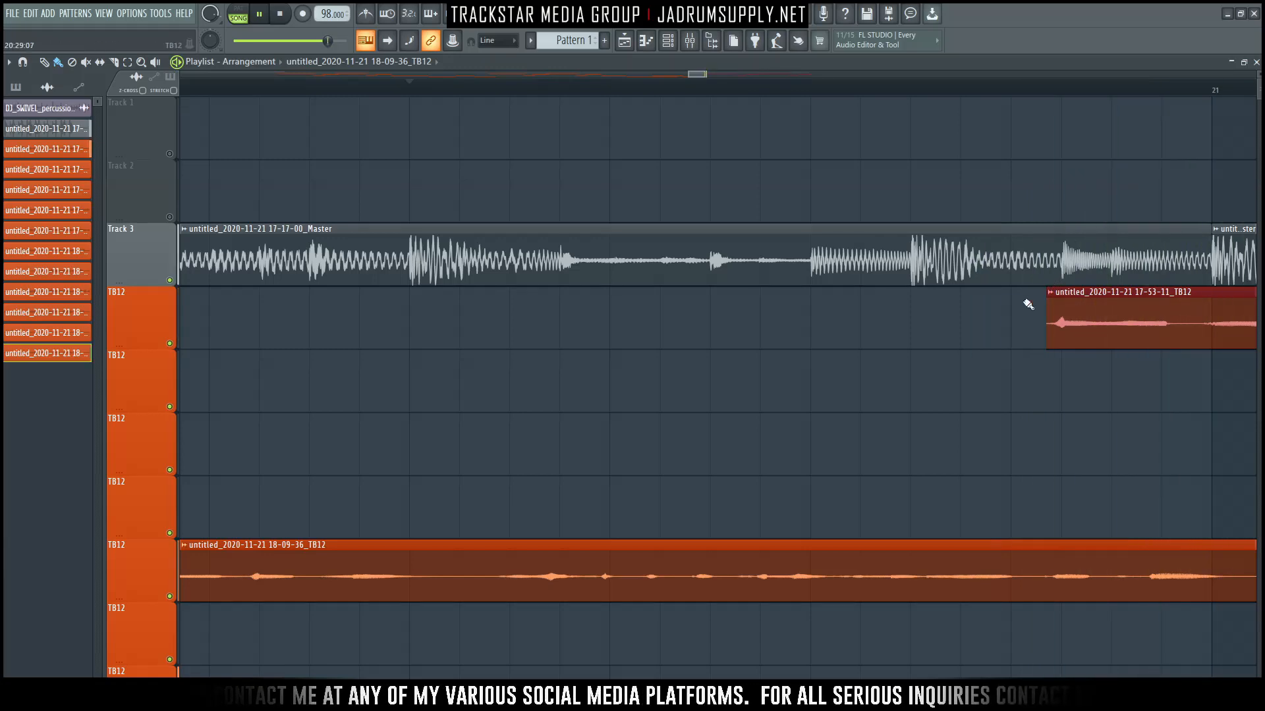
key("space")
mouse_move(1045, 328)
left_mouse_down()
mouse_move(918, 316)
mouse_move(982, 315)
left_mouse_up()
double_click(983, 316)
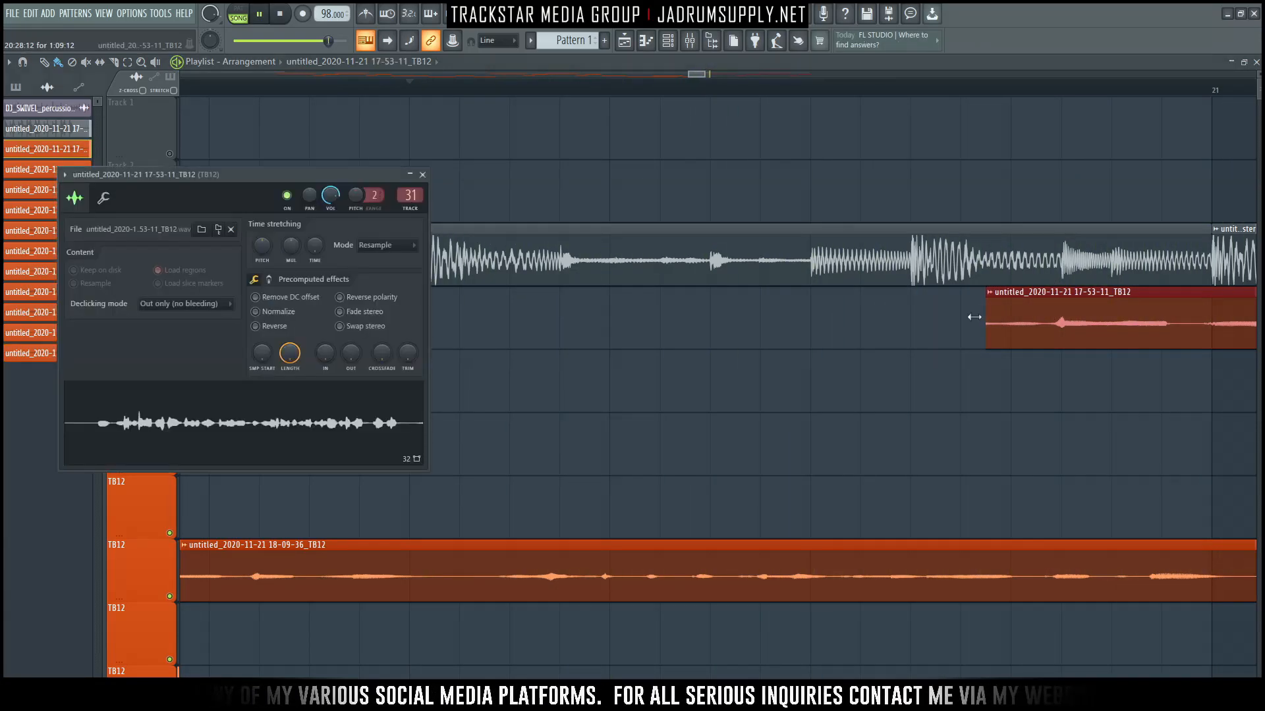
left_click(659, 342)
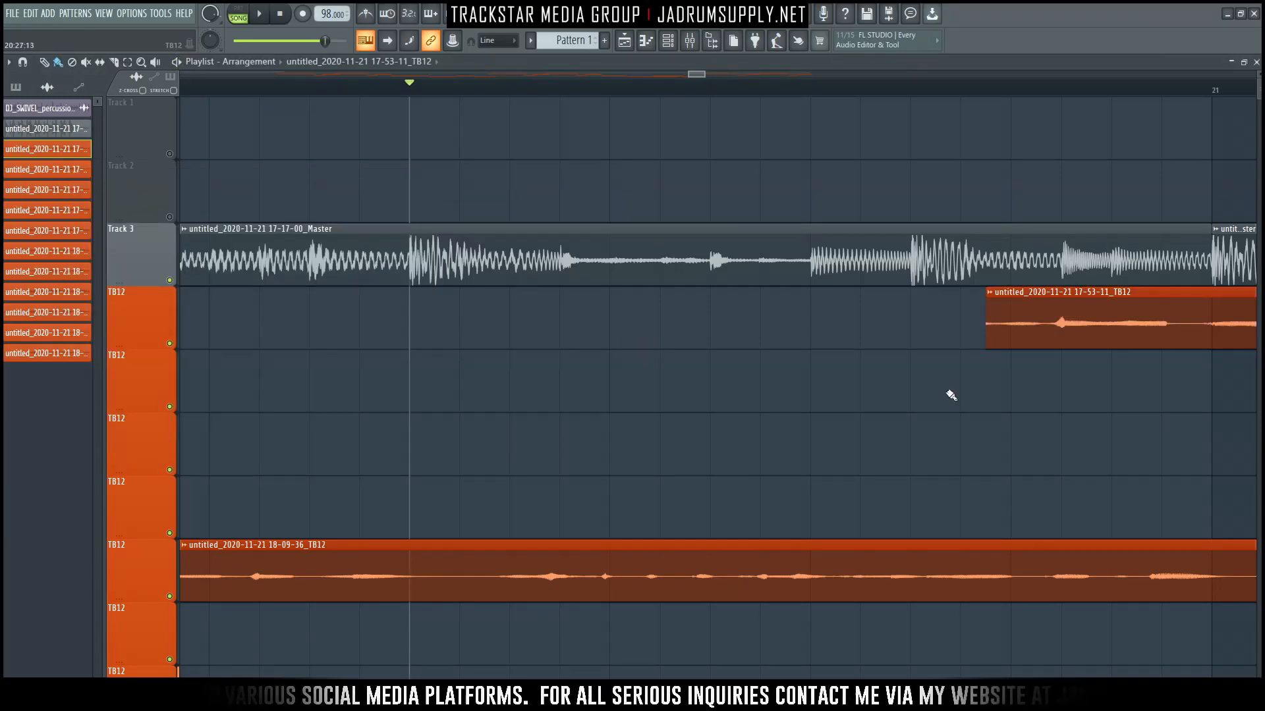
Step: Set the declicking mode of the 17-53-11 vocal clip to Smooth (bleeding)
double_click(1051, 322)
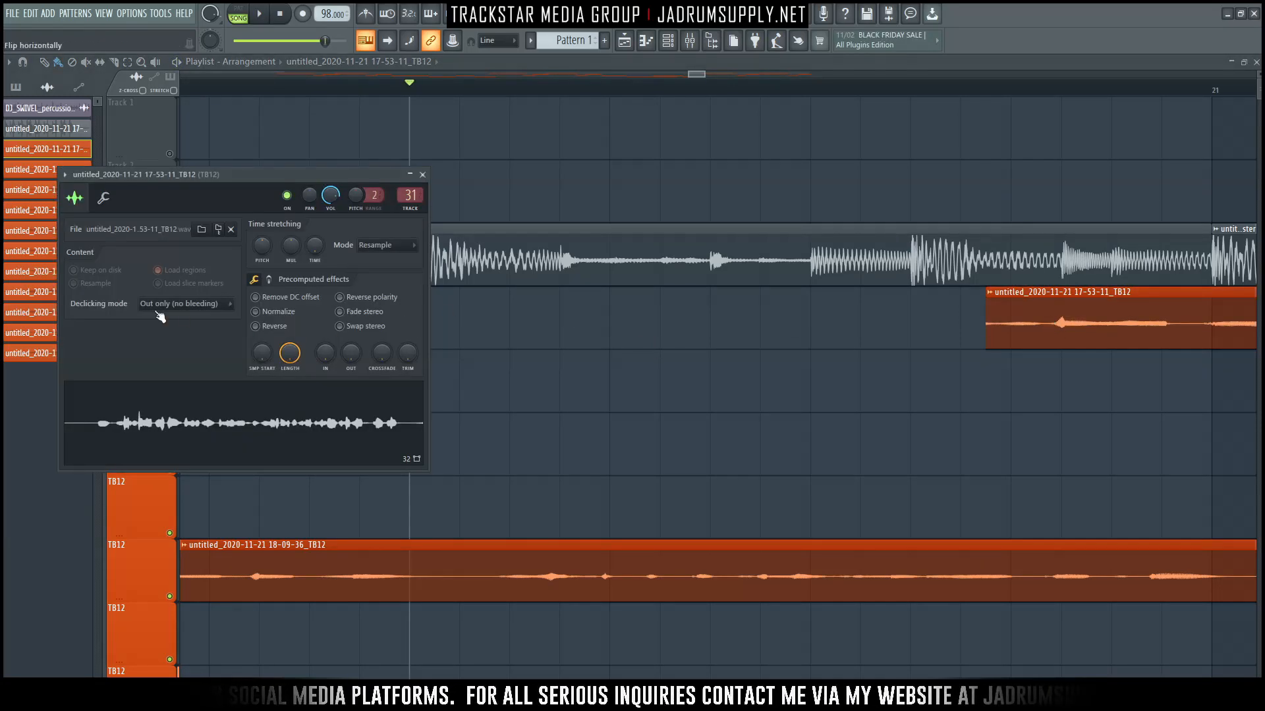
left_click(178, 369)
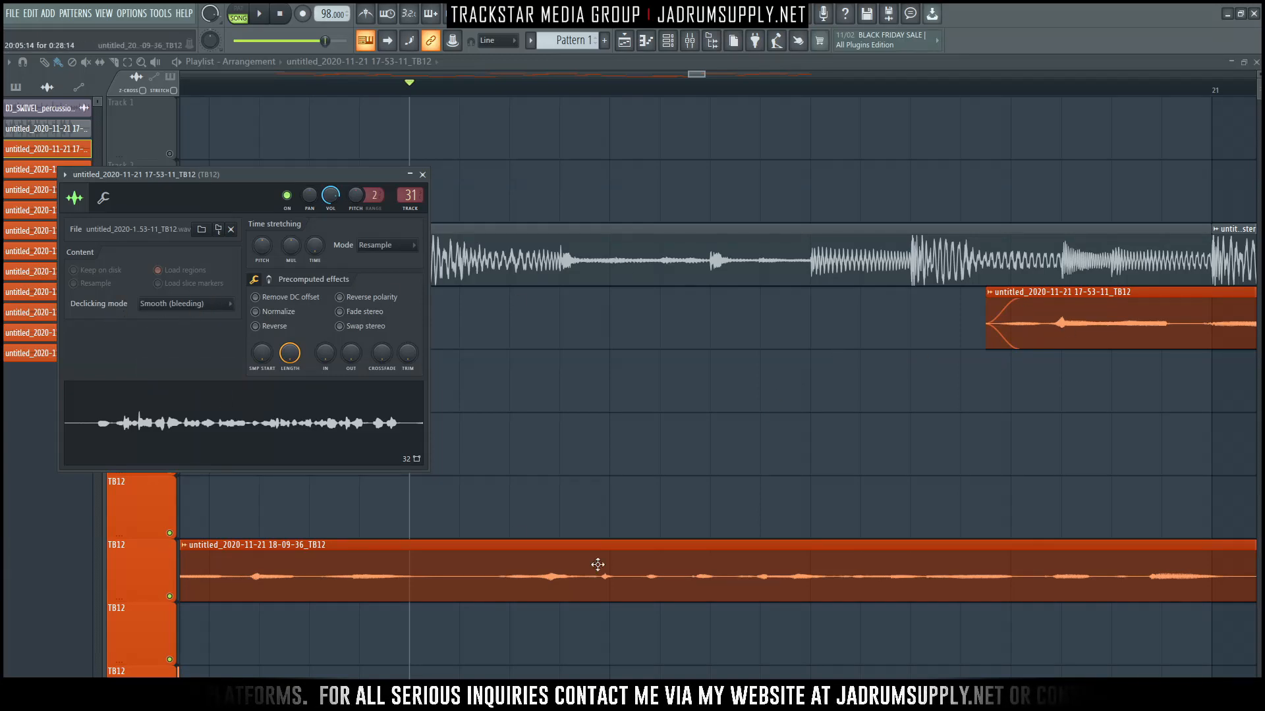
right_click(752, 397)
Step: Check the declicking options of the bar 19 clip and set the 18-06-24 and 18-09-36 clips to Smooth (bleeding)
scroll(649, 105, "down", 5)
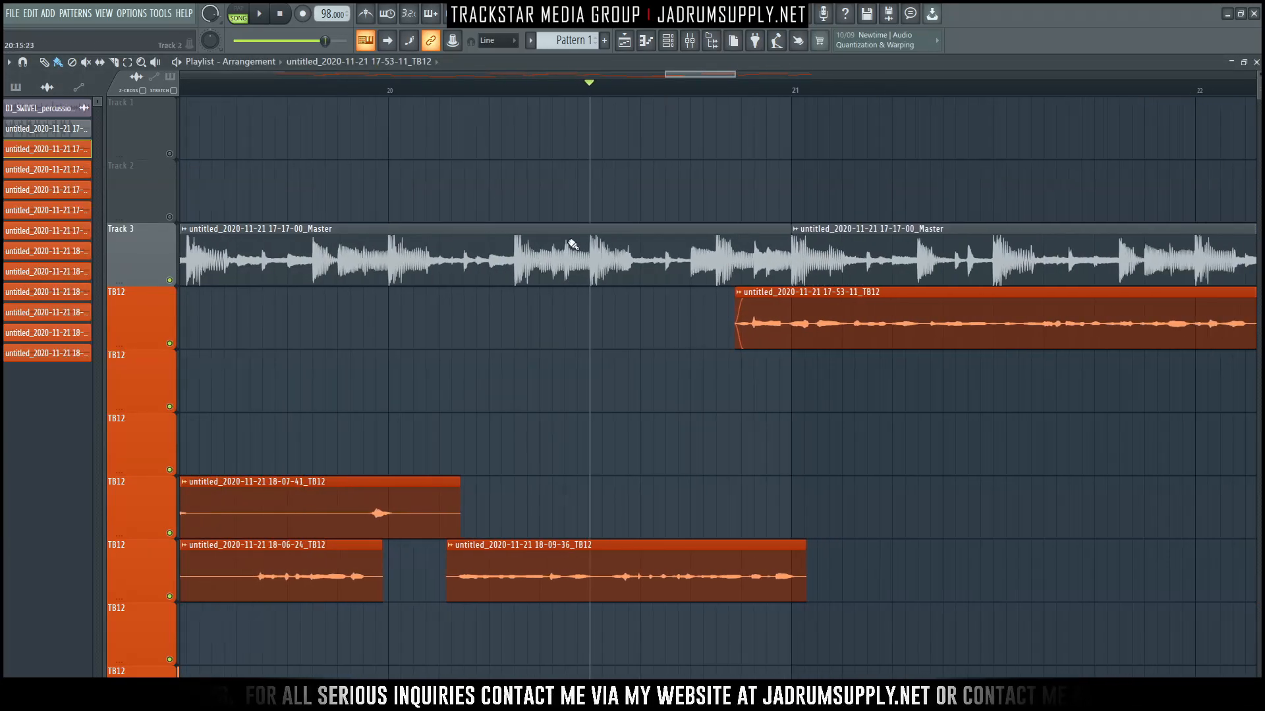
double_click(346, 505)
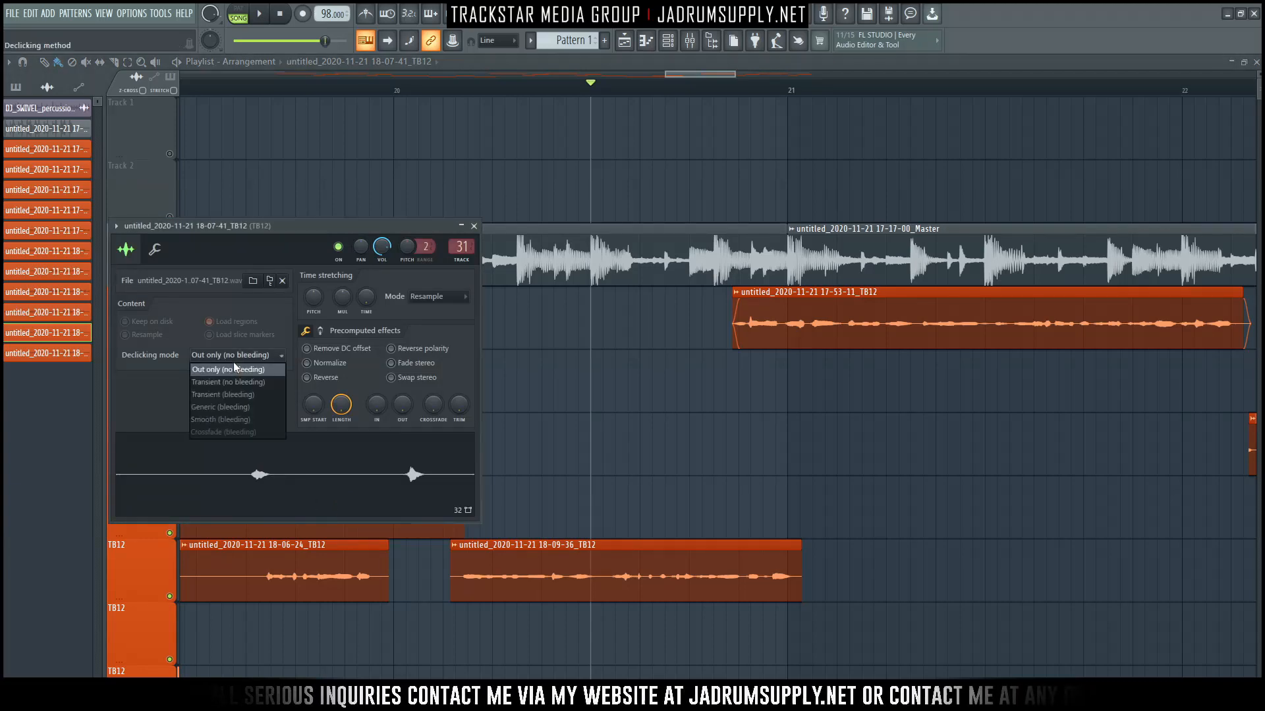
left_click(241, 420)
double_click(333, 583)
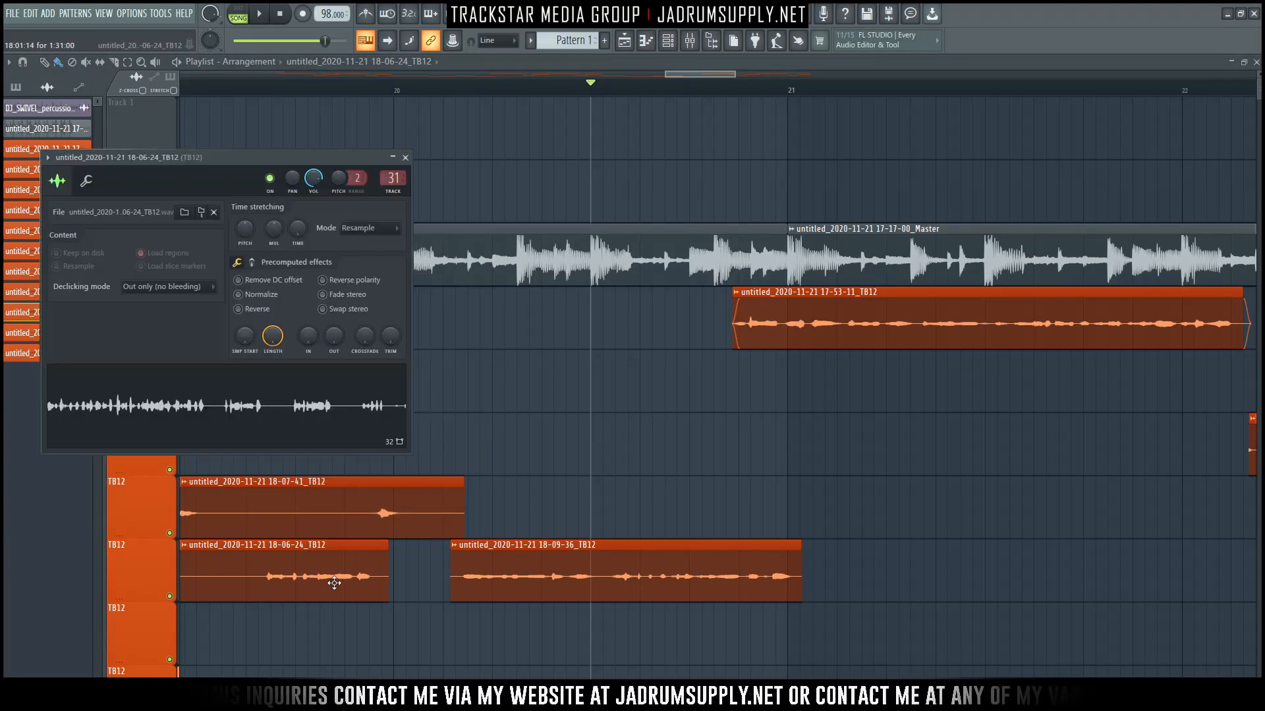
left_click(184, 290)
double_click(548, 576)
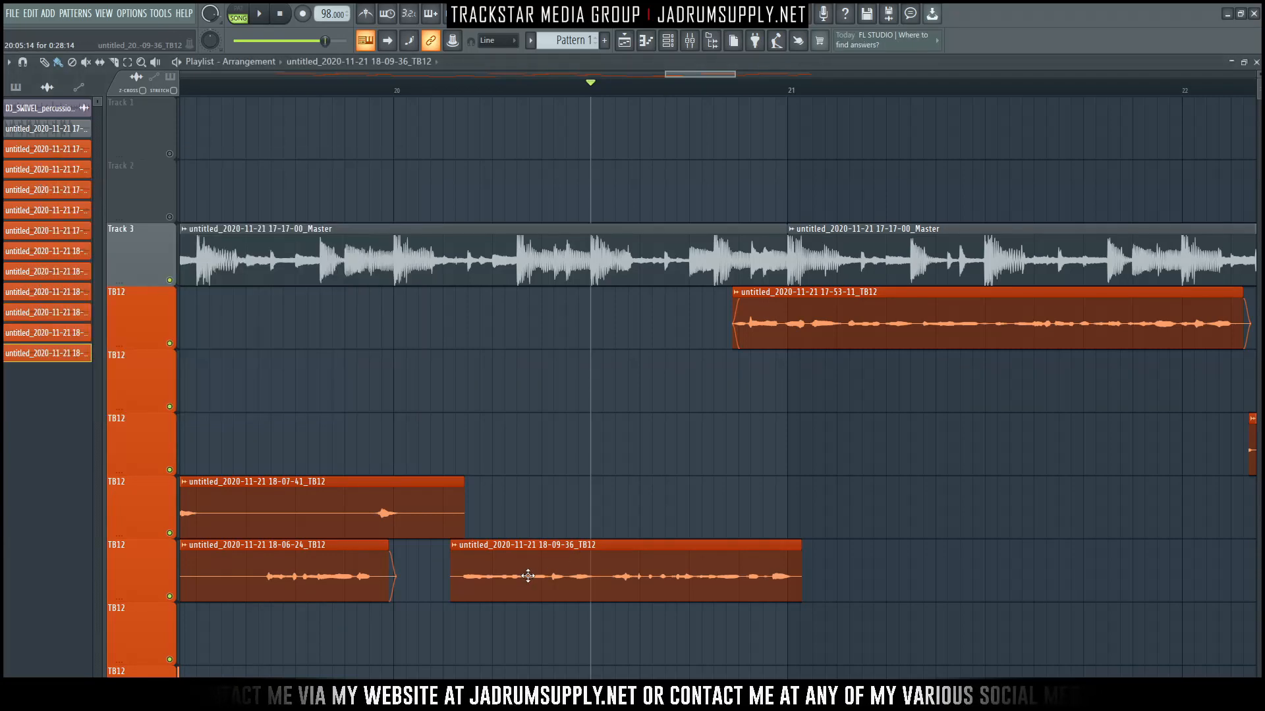
left_click(244, 437)
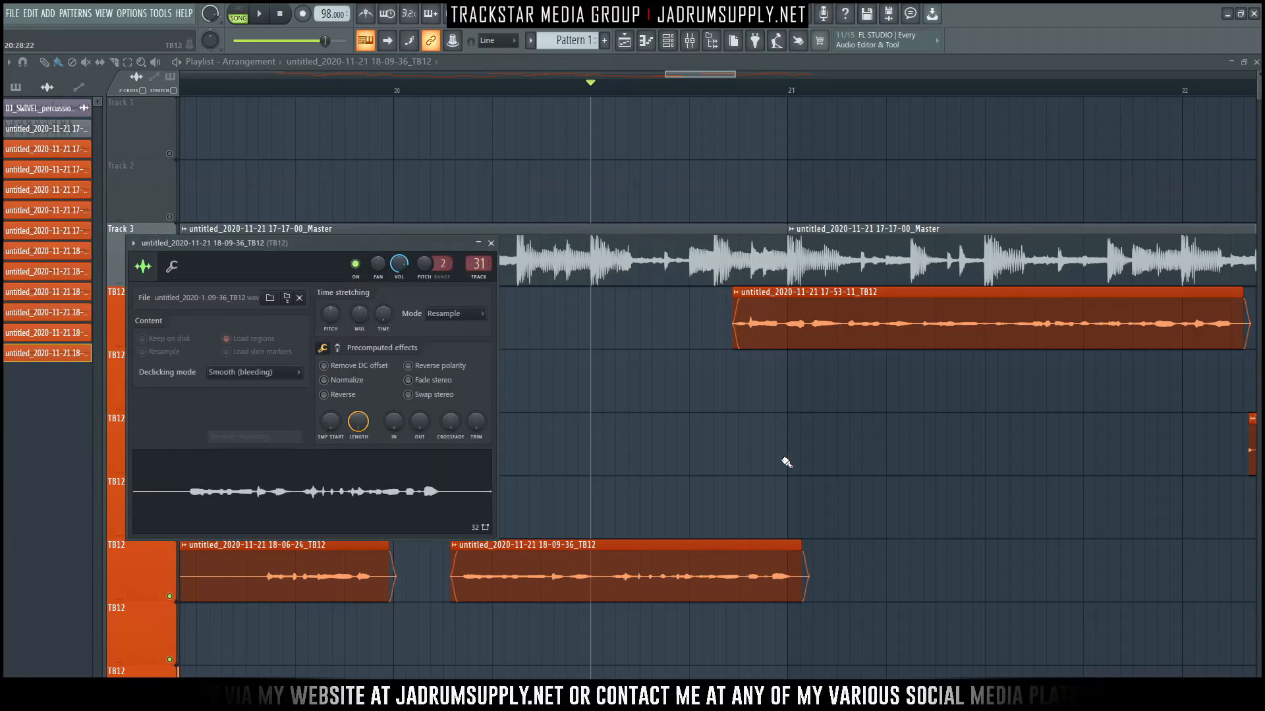
key("Escape")
Step: Set the declicking mode of the 18-05-10, 17-55-01 and 17-55-52 vocal clips to Smooth (bleeding)
scroll(874, 97, "down", 3)
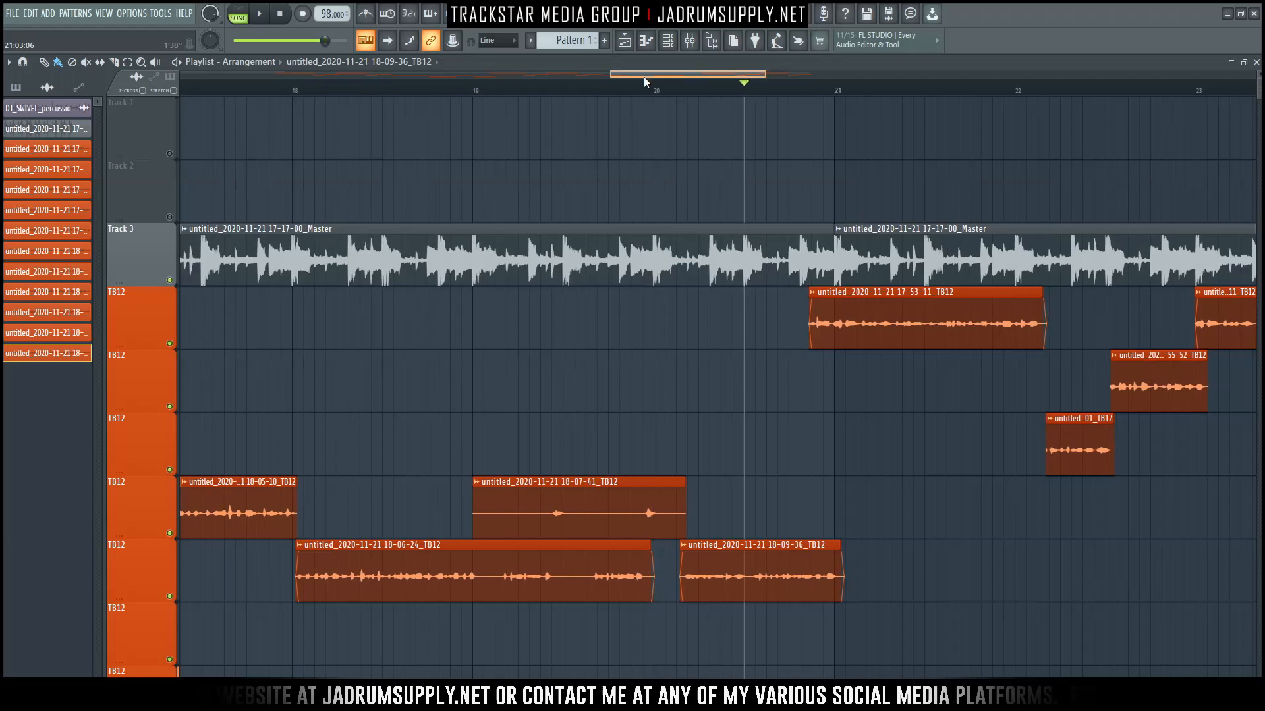
left_click_drag(643, 76, 542, 85)
double_click(856, 489)
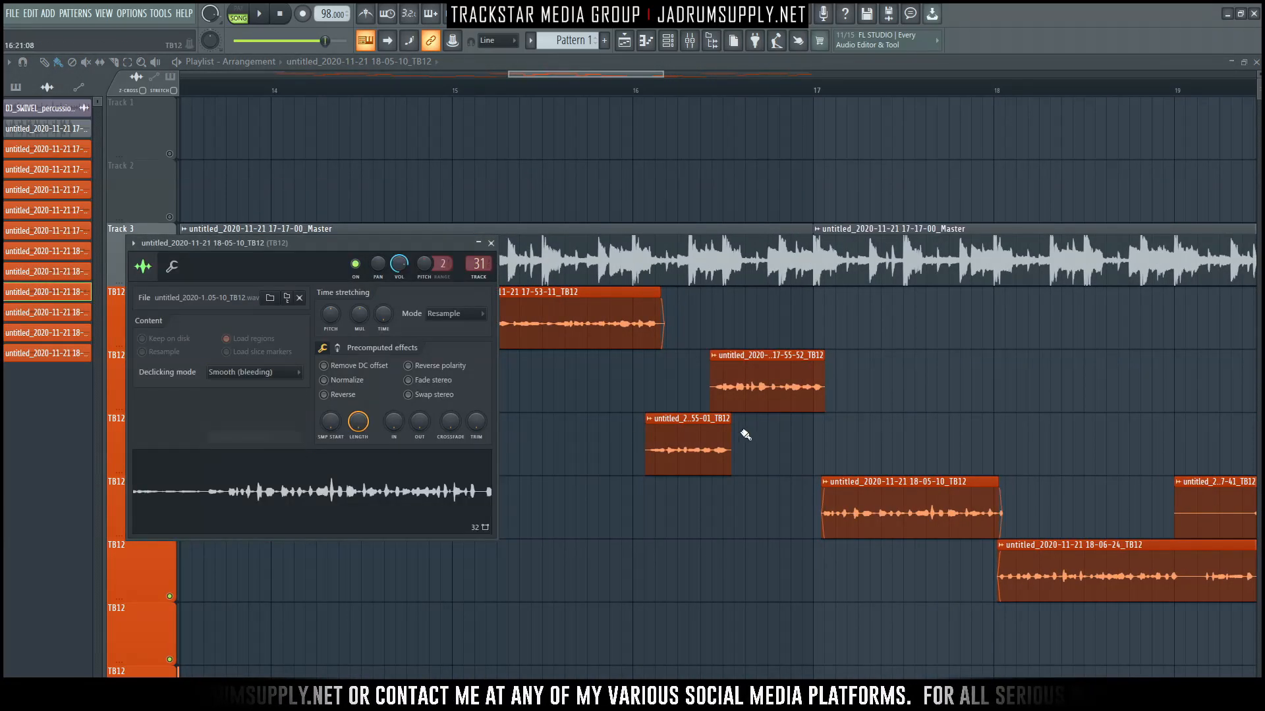
key("Escape")
double_click(664, 443)
left_click(226, 402)
double_click(793, 370)
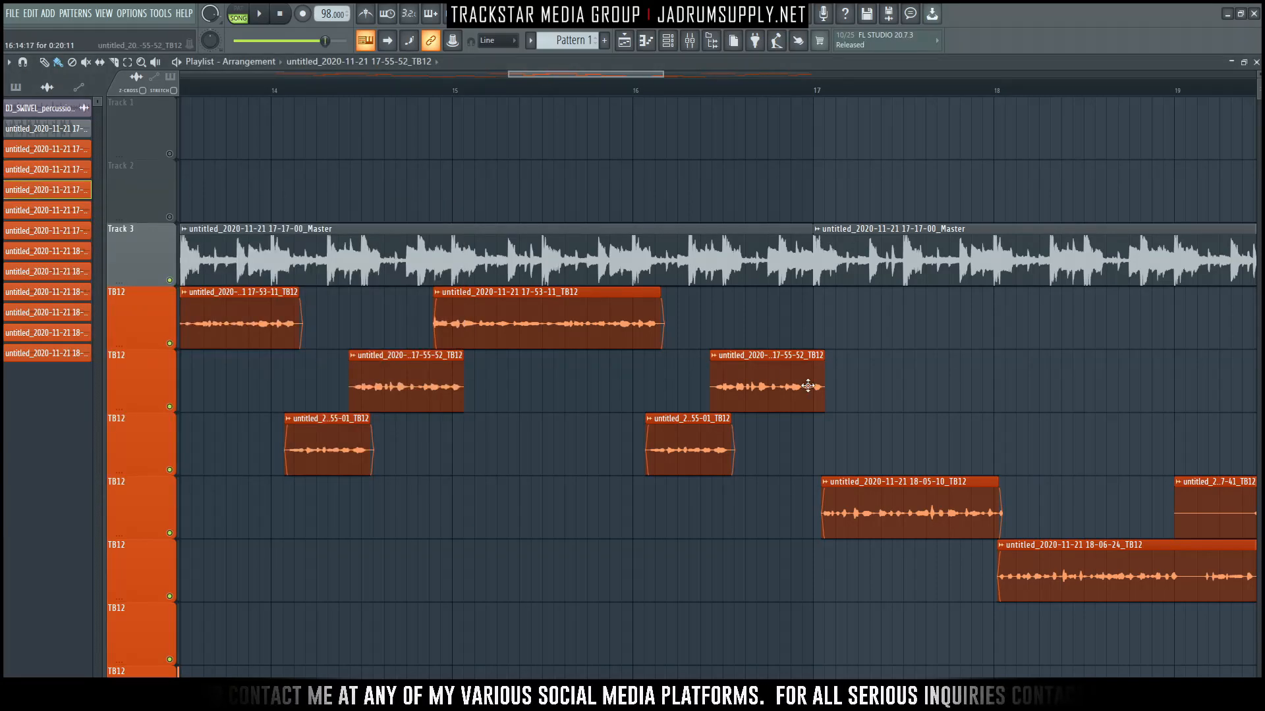
double_click(808, 386)
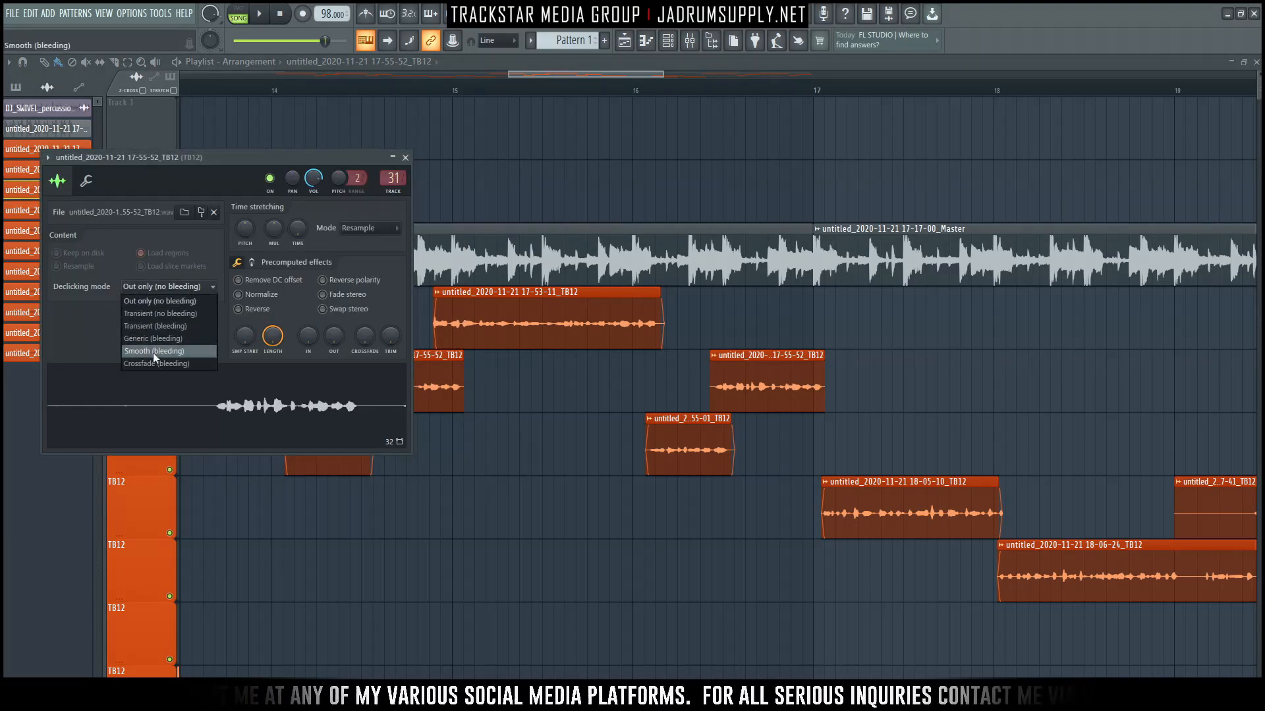
key("Escape")
right_click(589, 551, "ctrl")
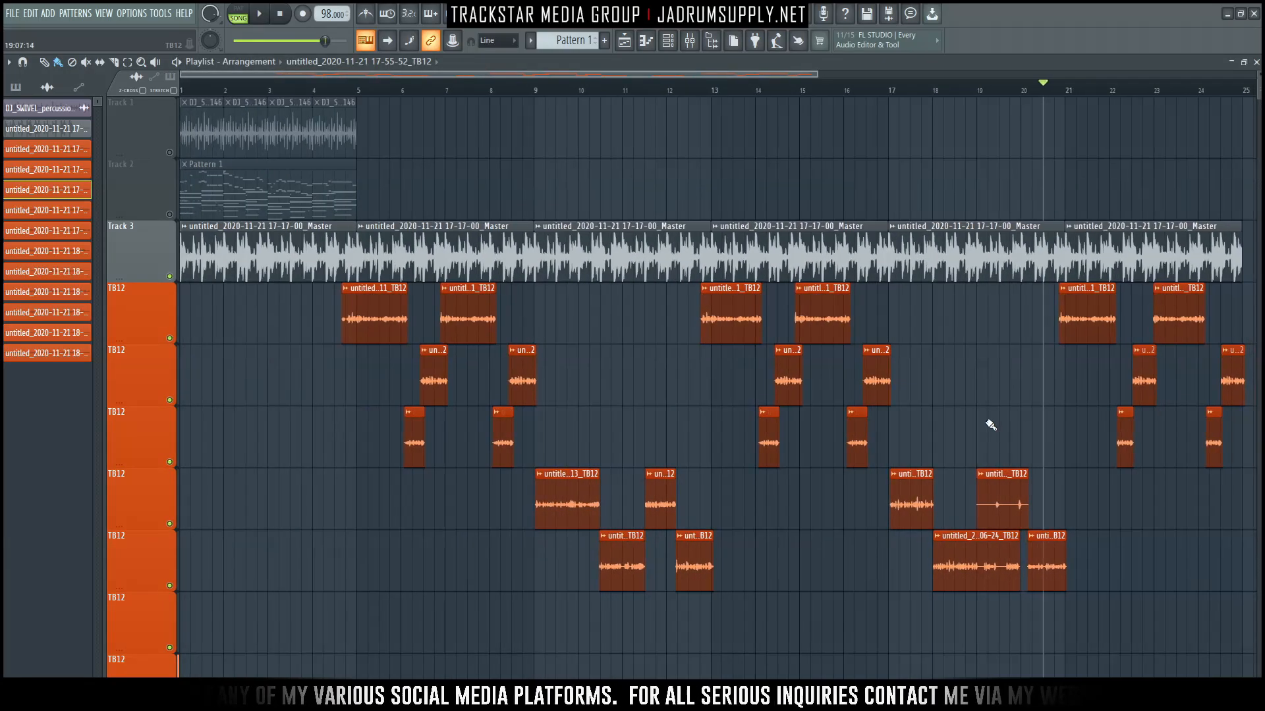
scroll(457, 99, "up", 6)
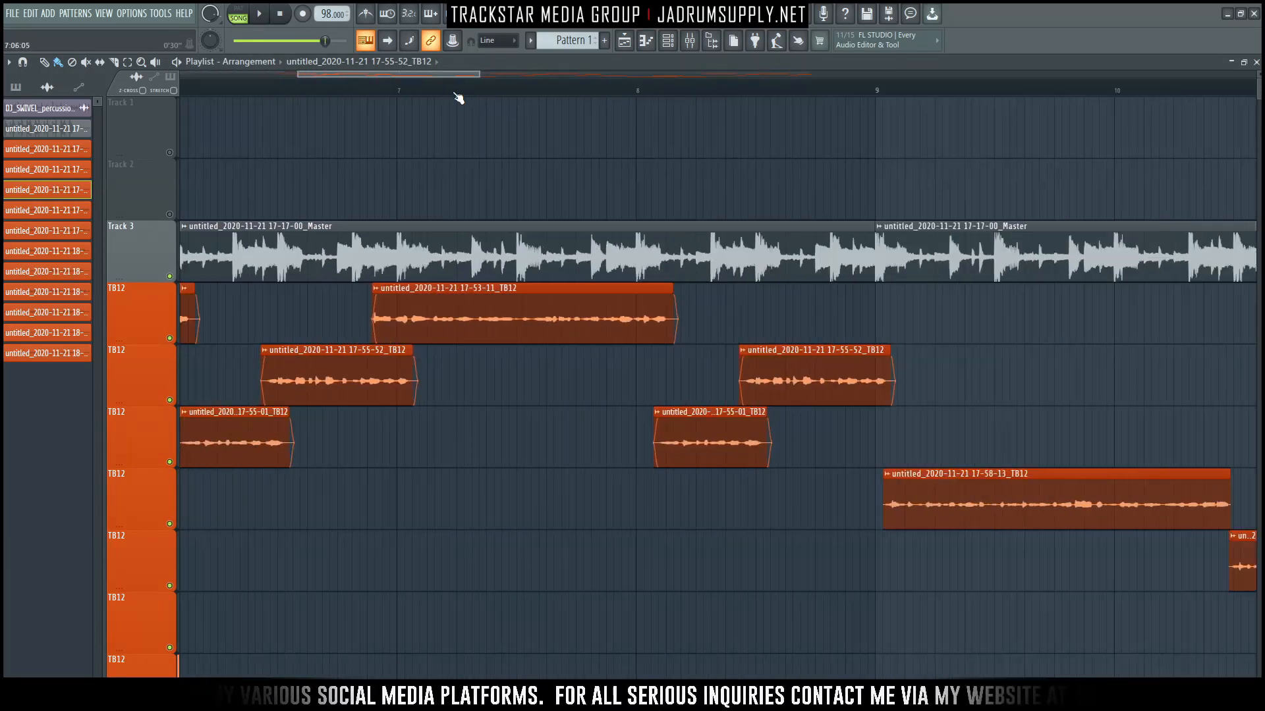
Step: Set the declicking mode of the 17-58-13, 17-59-21 and 18-01-40 vocal clips to Smooth (bleeding)
double_click(875, 504)
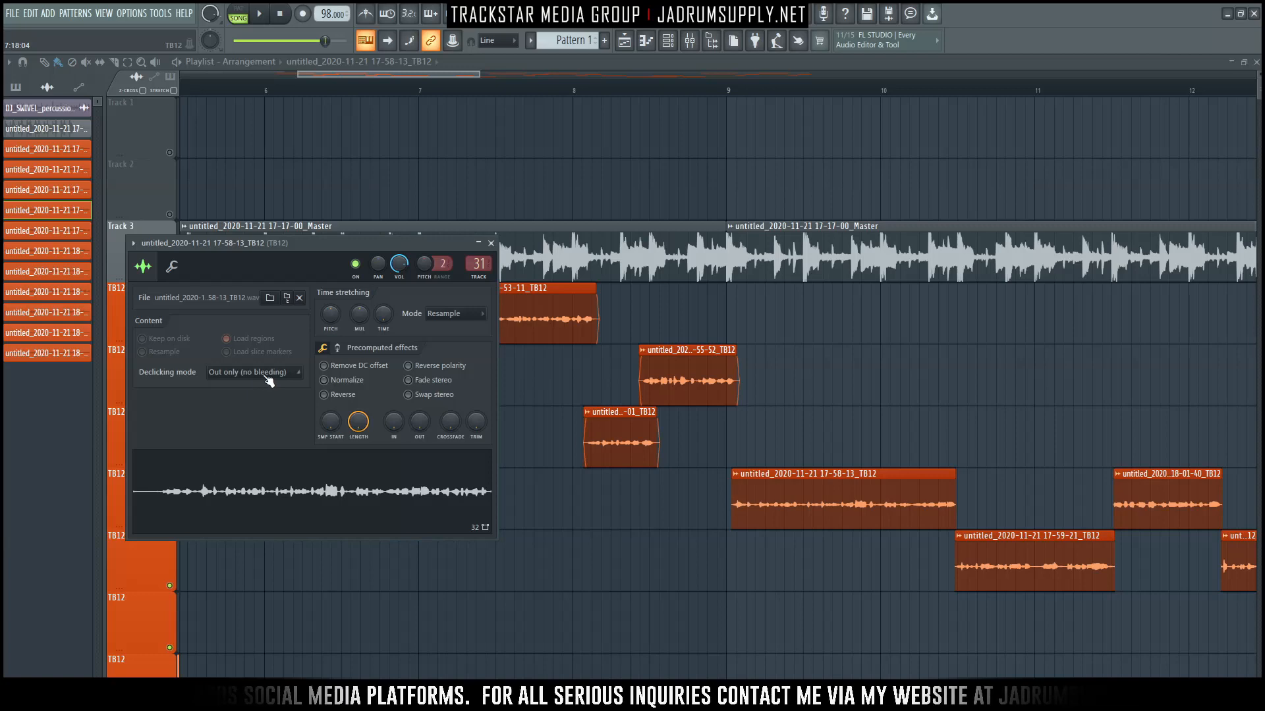
double_click(1064, 561)
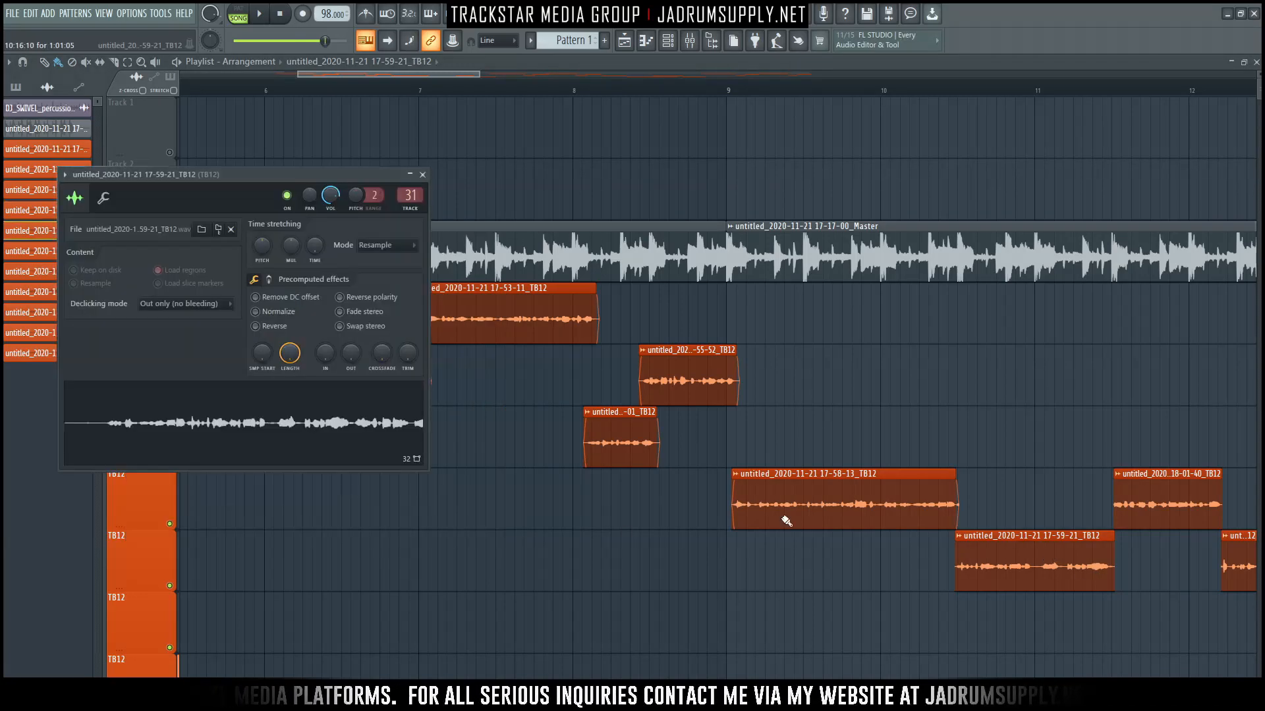
left_click(204, 304)
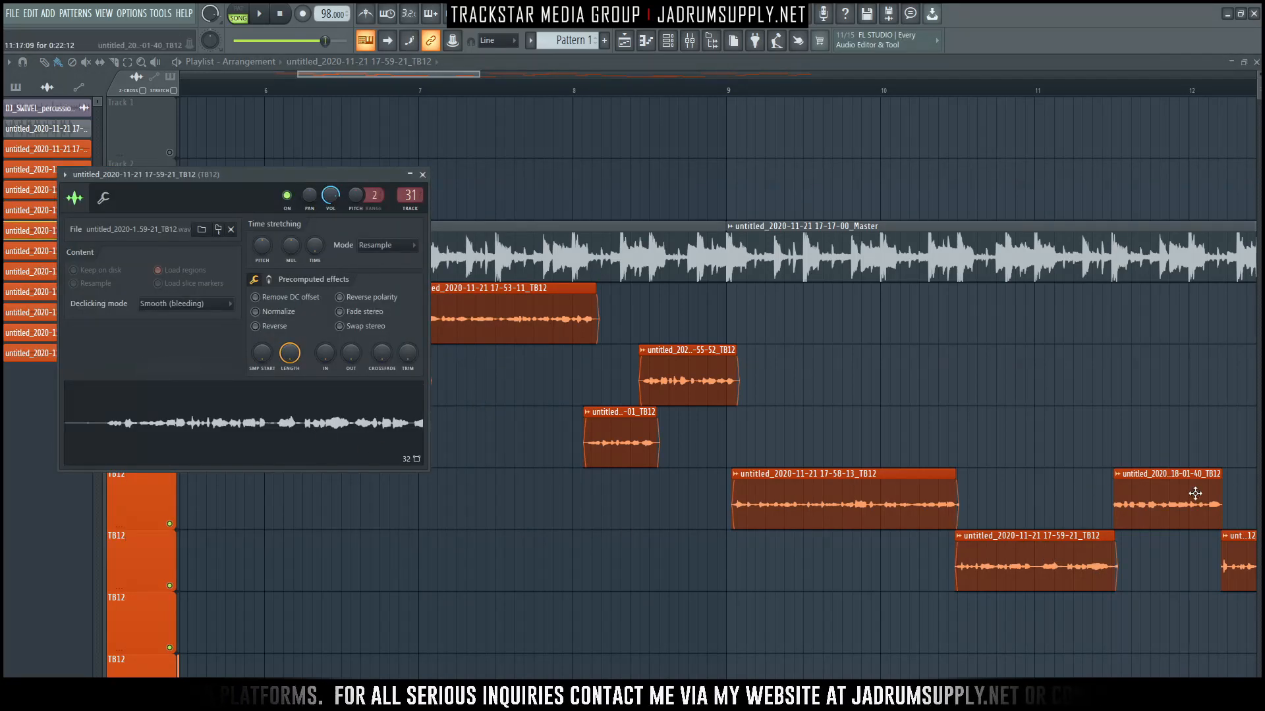
double_click(1195, 493)
left_click(241, 377)
left_click(243, 437)
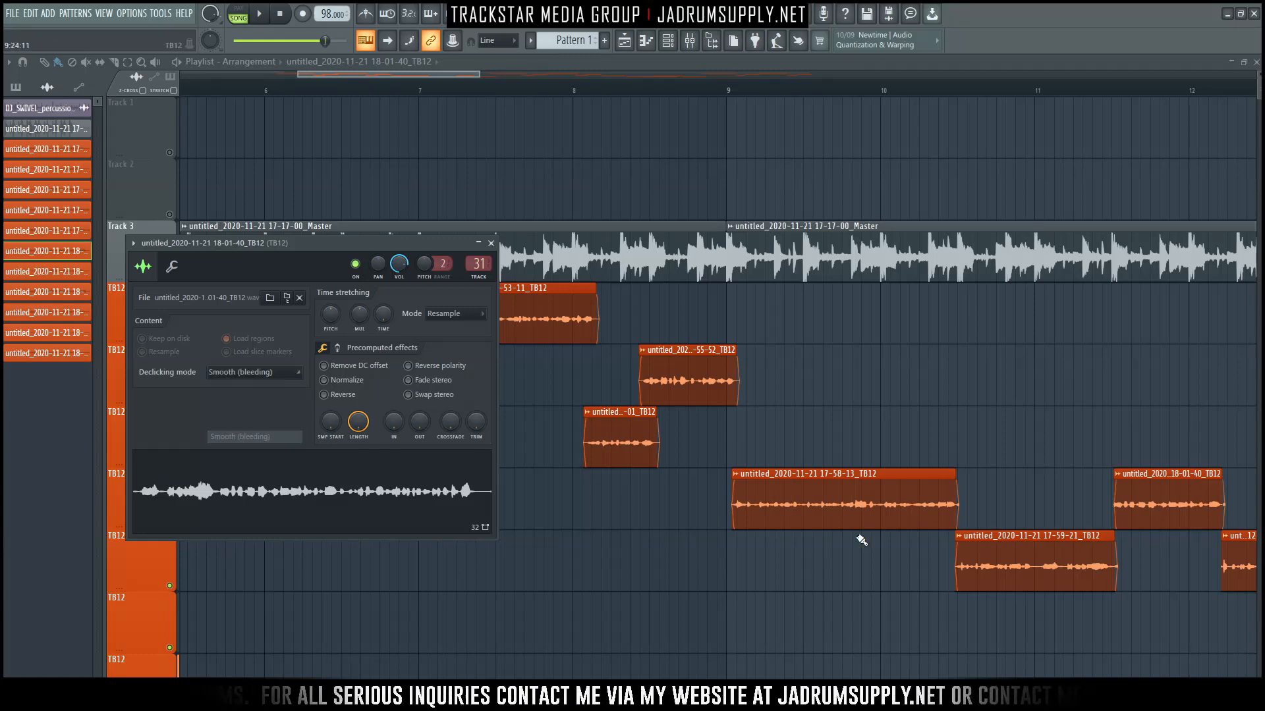
Step: Set the declicking mode of the 18-03-20 and 18-07-41 vocal clips to Smooth (bleeding)
left_click_drag(435, 75, 564, 91)
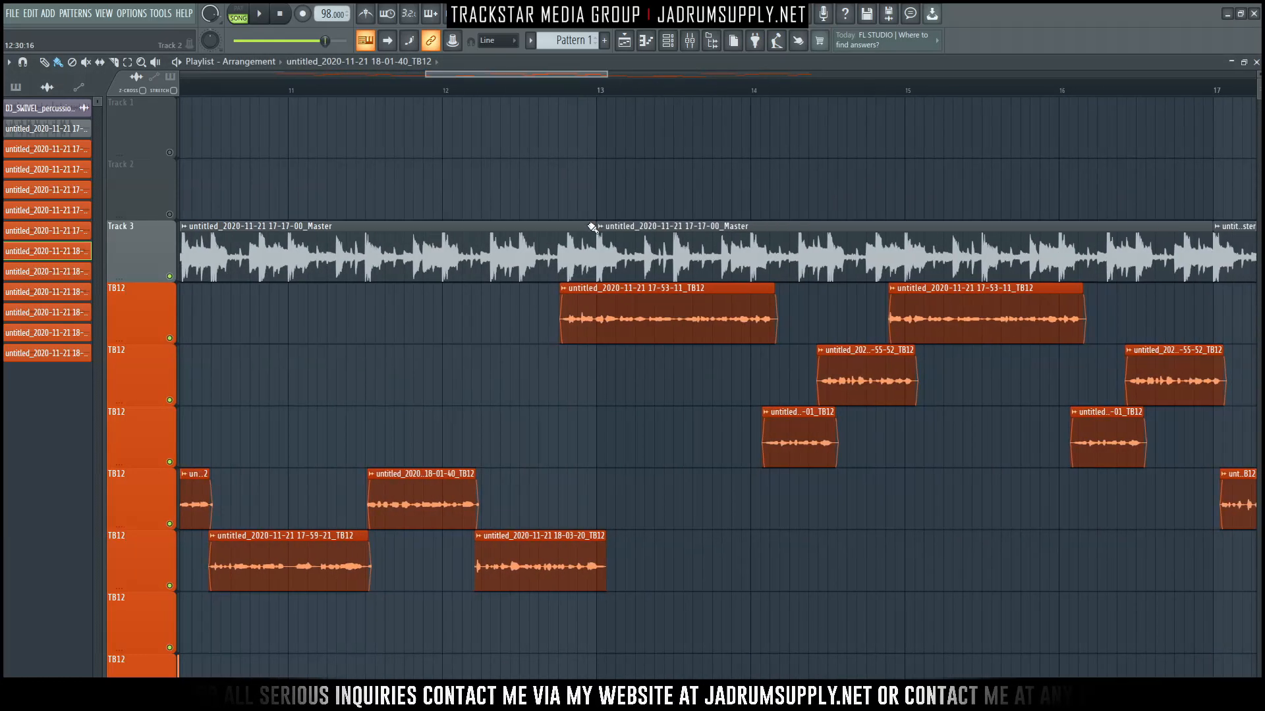
double_click(519, 537)
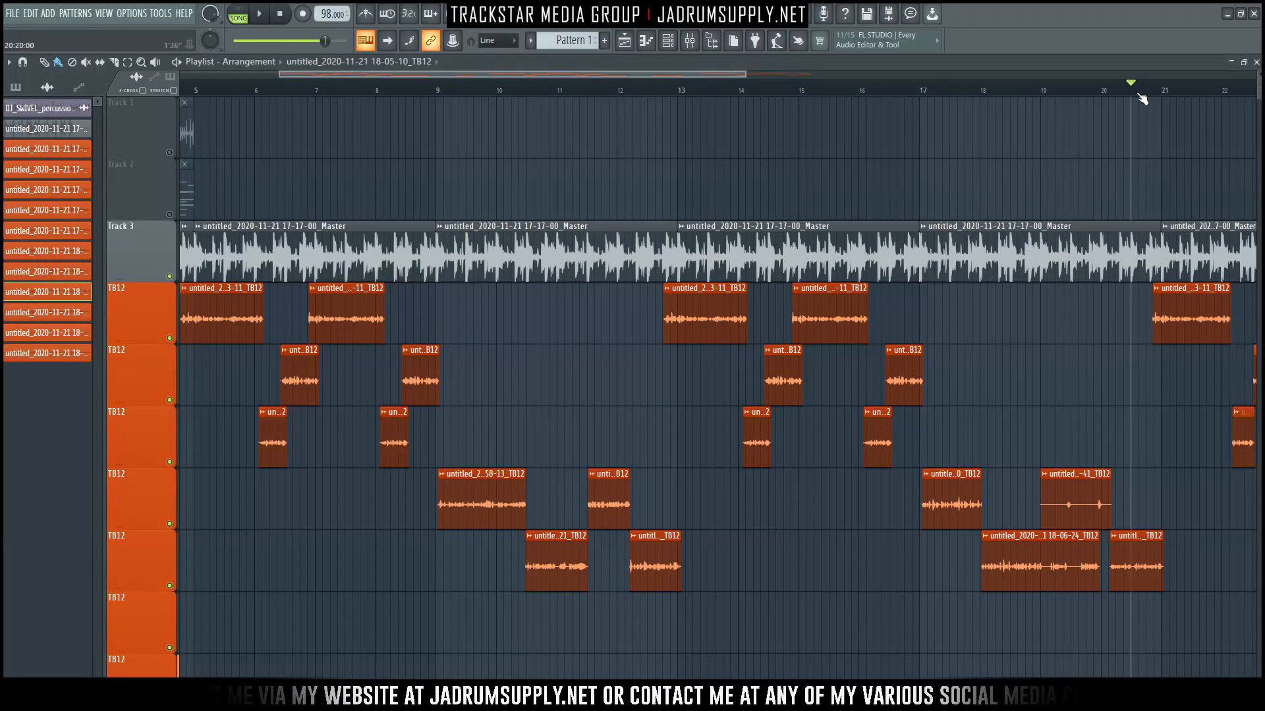
scroll(1143, 99, "up", 5)
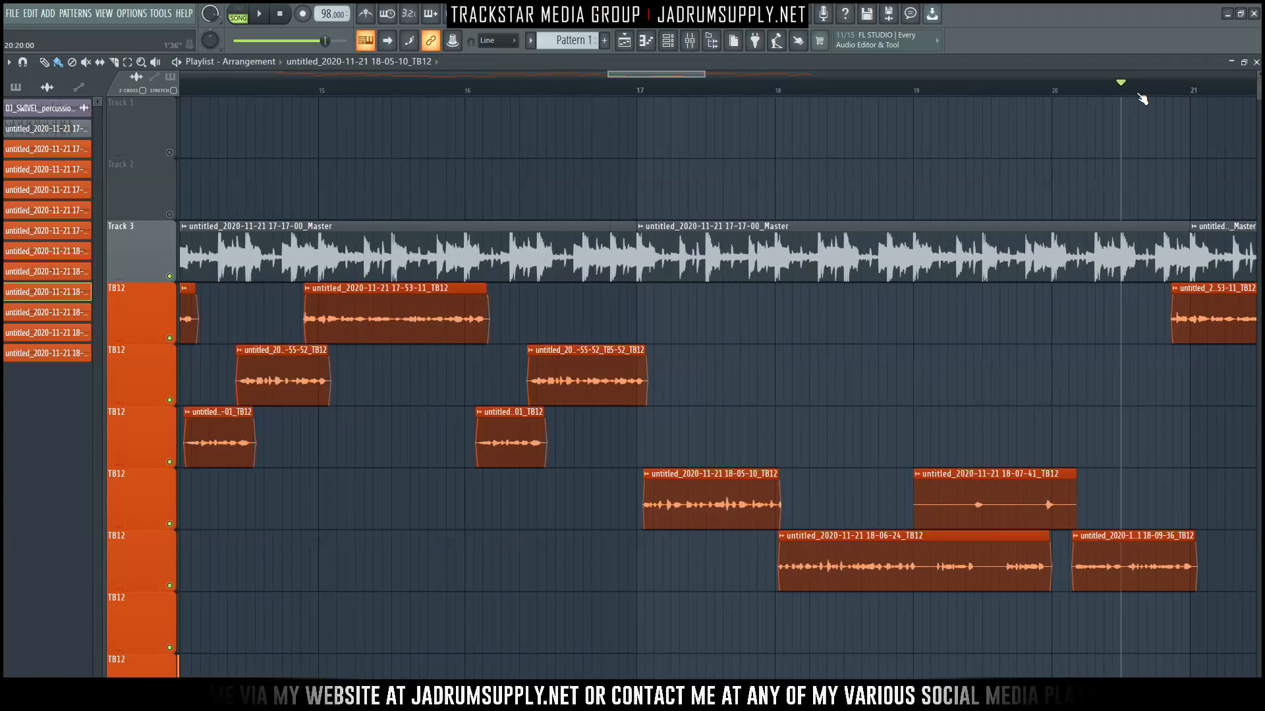
double_click(863, 508)
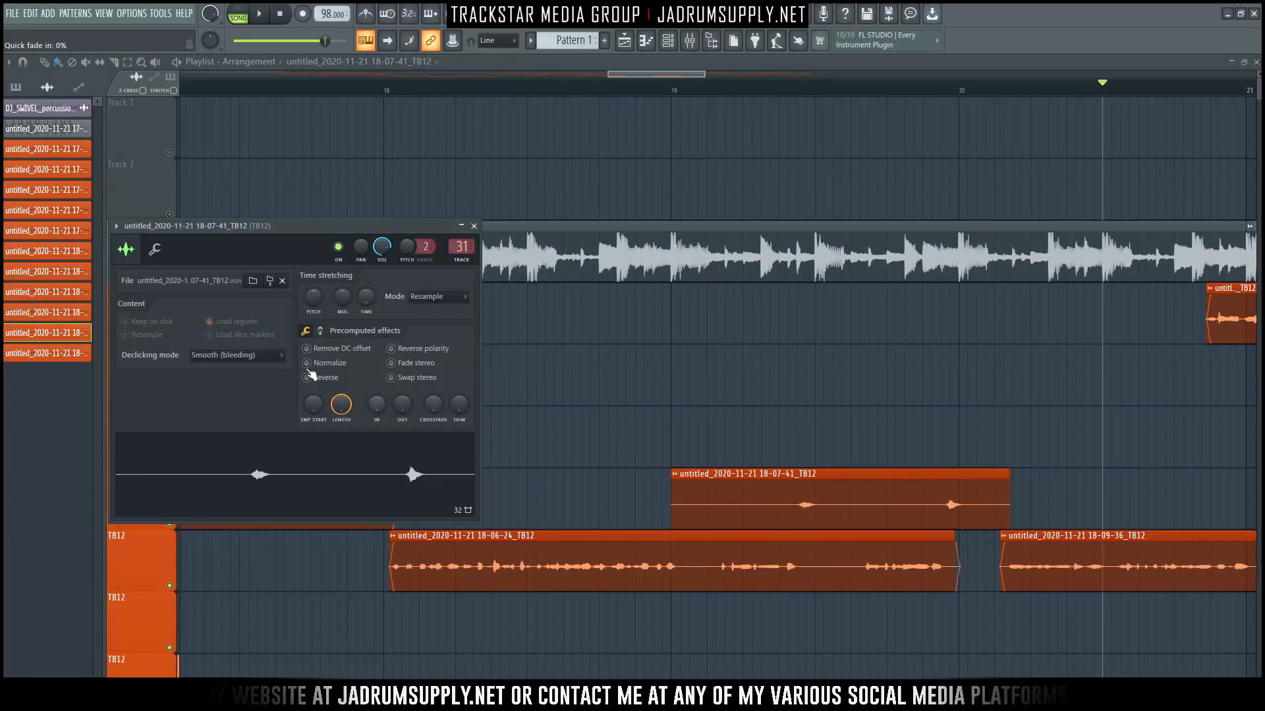
left_click(254, 358)
left_click(217, 425)
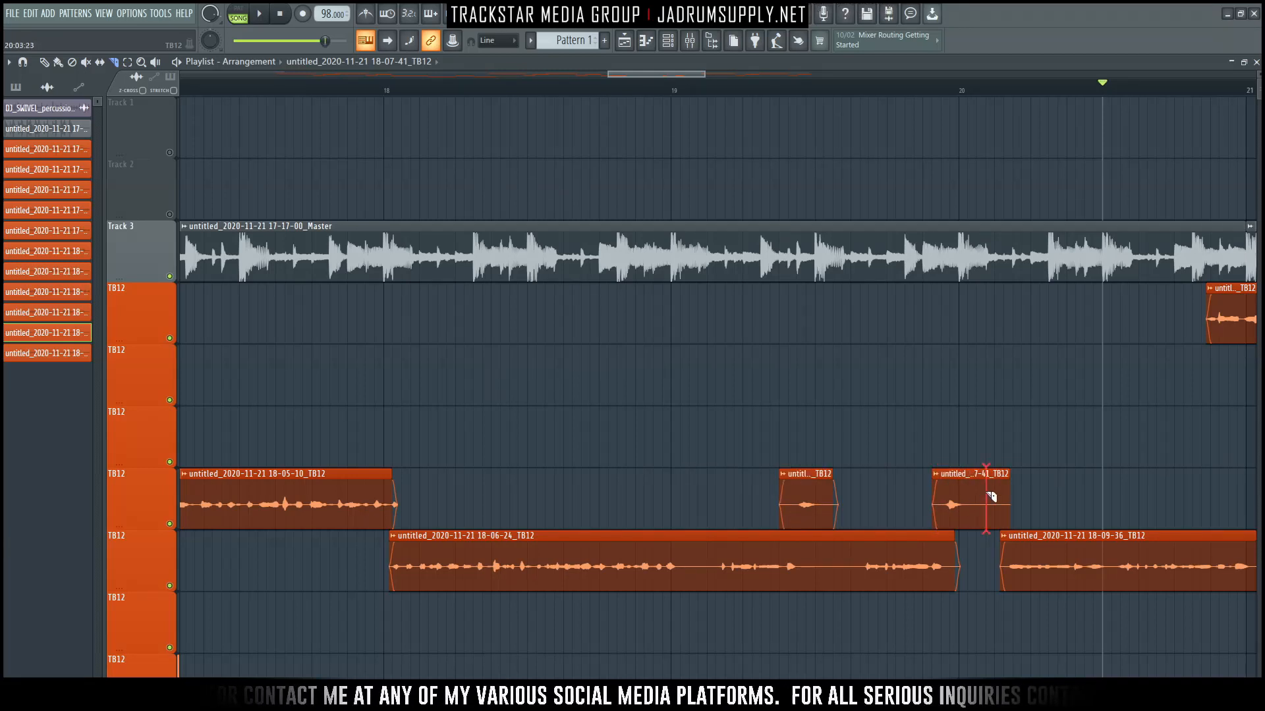
Step: Slice the silence off the 18-07-41 vocal clip and cut the silent gaps out of the 18-06-24 clip, leaving three pieces
scroll(830, 92, "down", 2)
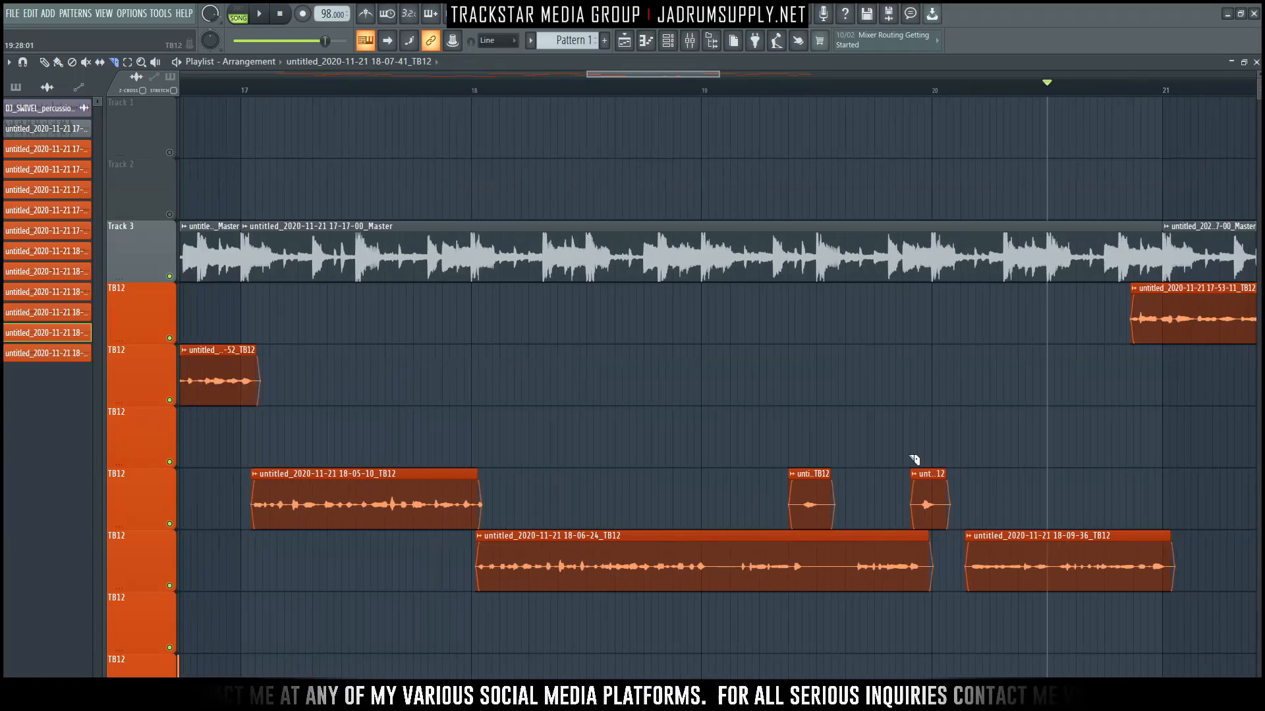
left_click(806, 568)
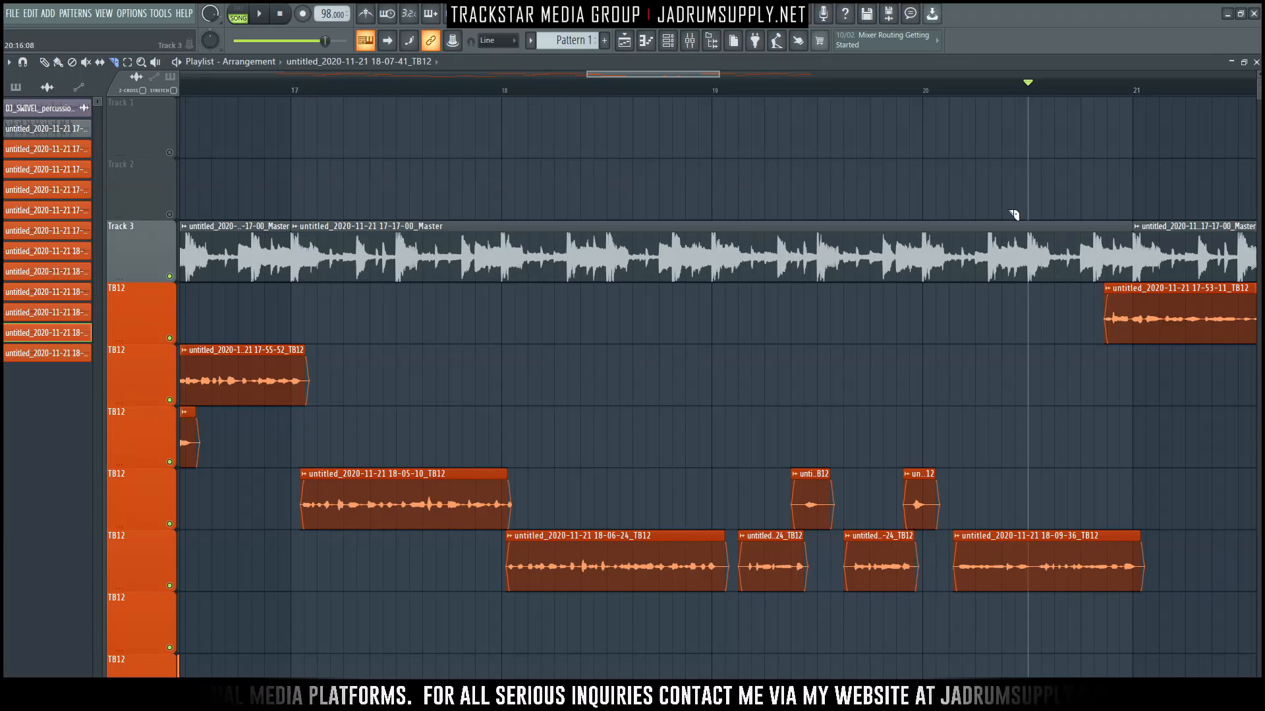
Step: Place another copy of the 17-17-00_Master beat clip at bar 25 on Track 3
scroll(971, 90, "down", 5)
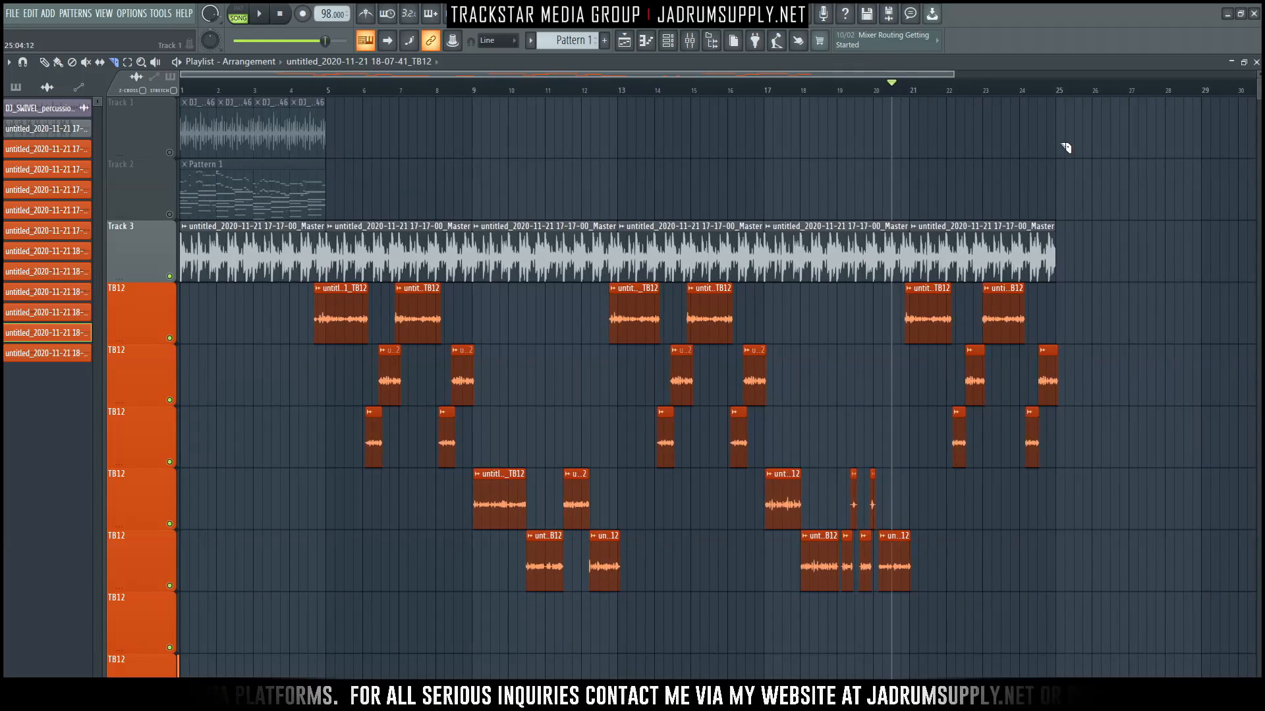
left_click(1058, 250)
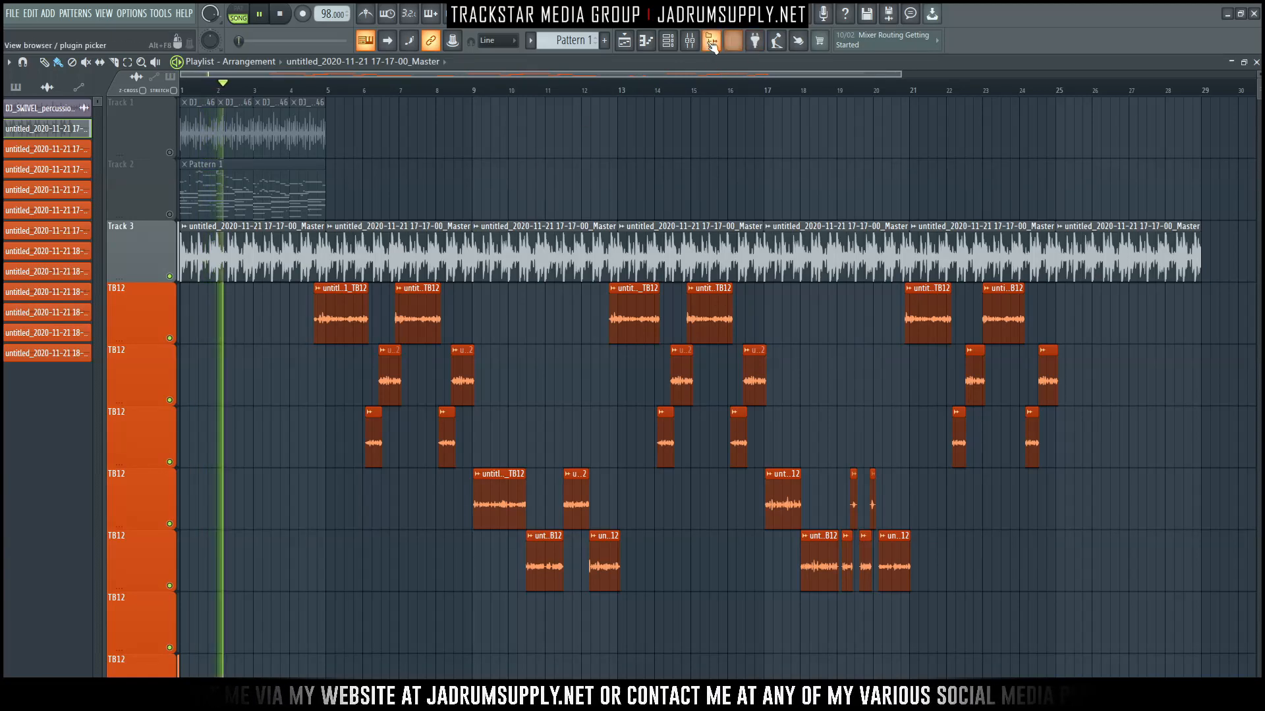
Step: Mute TB12 mixer track 30 during playback and select the Reverb mixer track
left_click(689, 40)
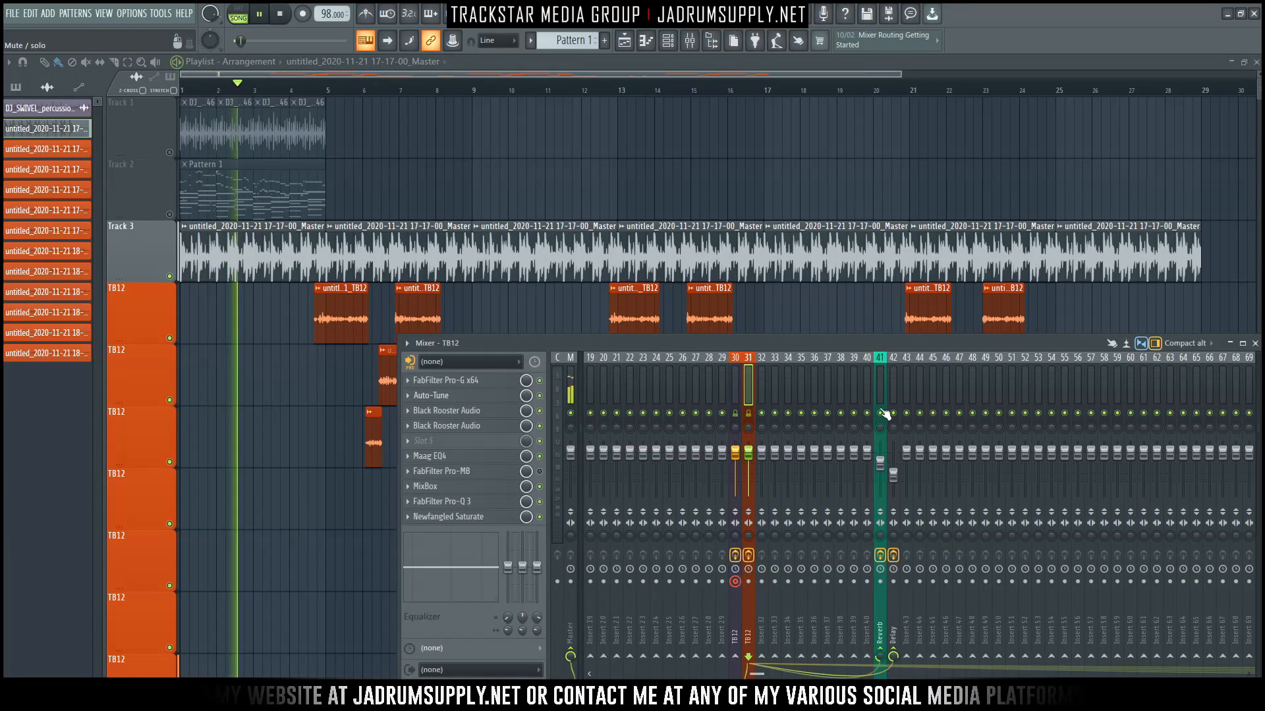
left_click(745, 417)
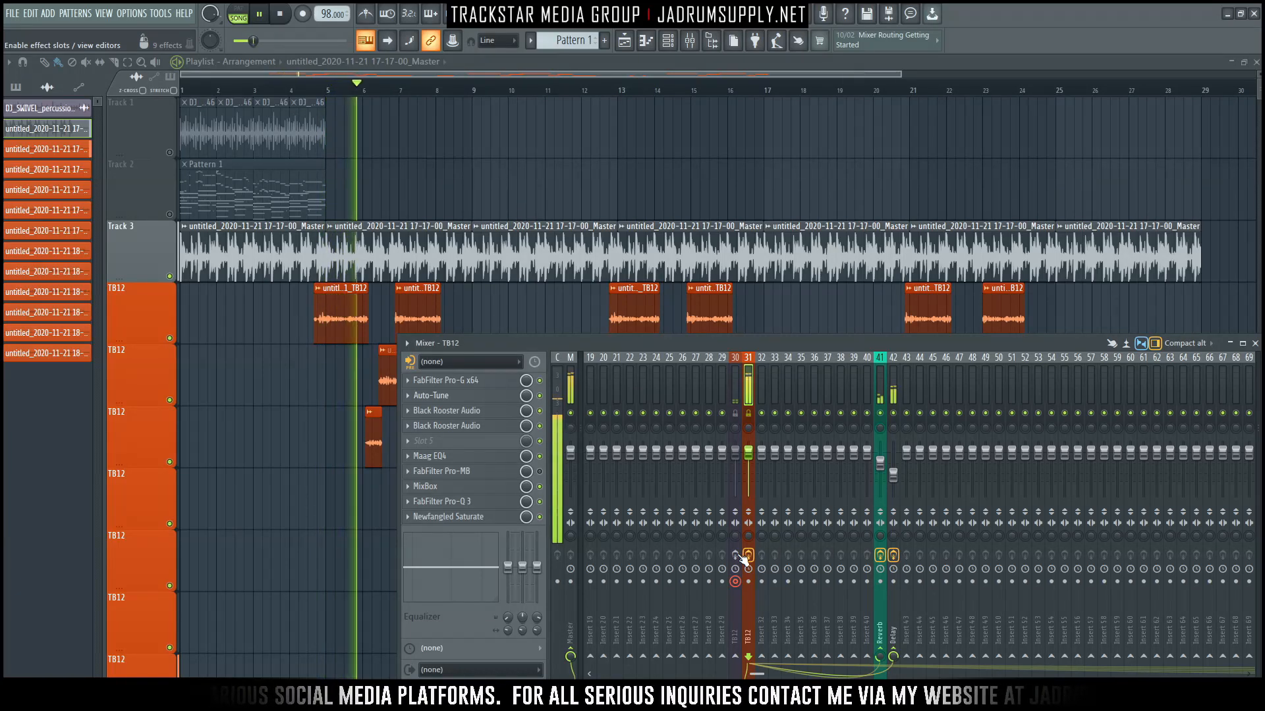
left_click(883, 476)
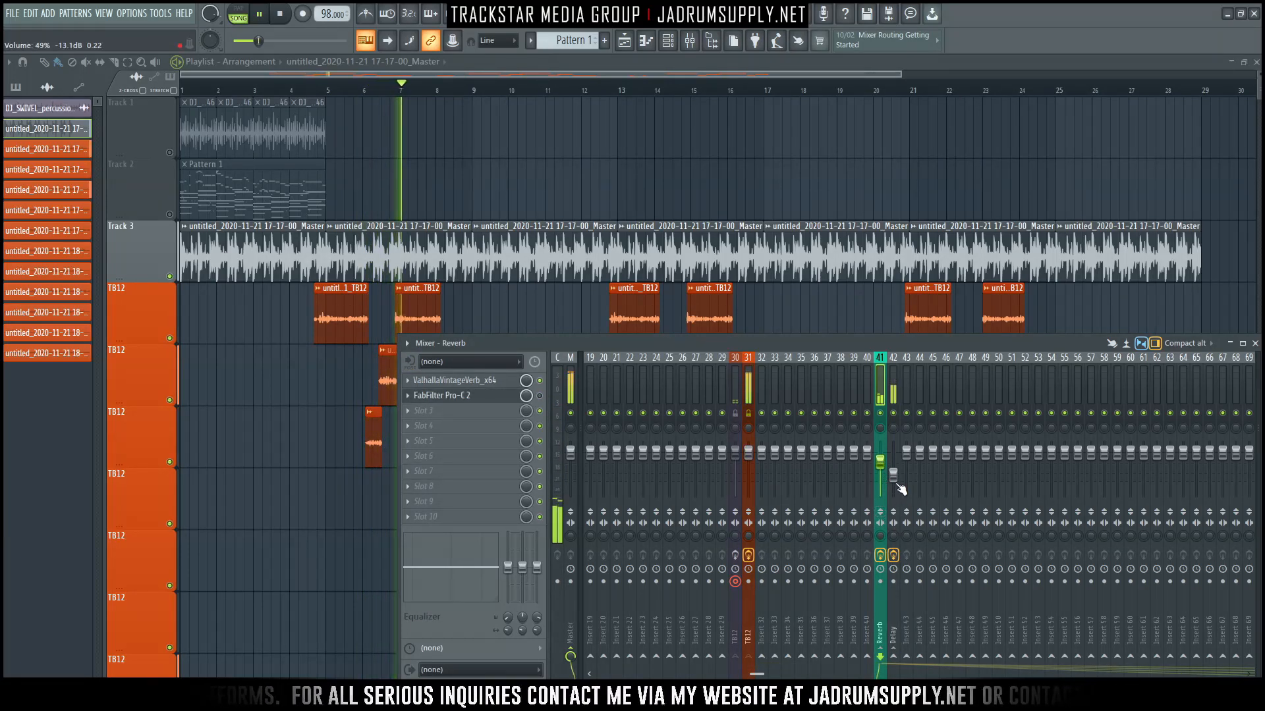
key("F9")
Step: Extend the start of the 17-53-11 vocal clip before bar 7 slightly earlier
scroll(396, 96, "up", 6)
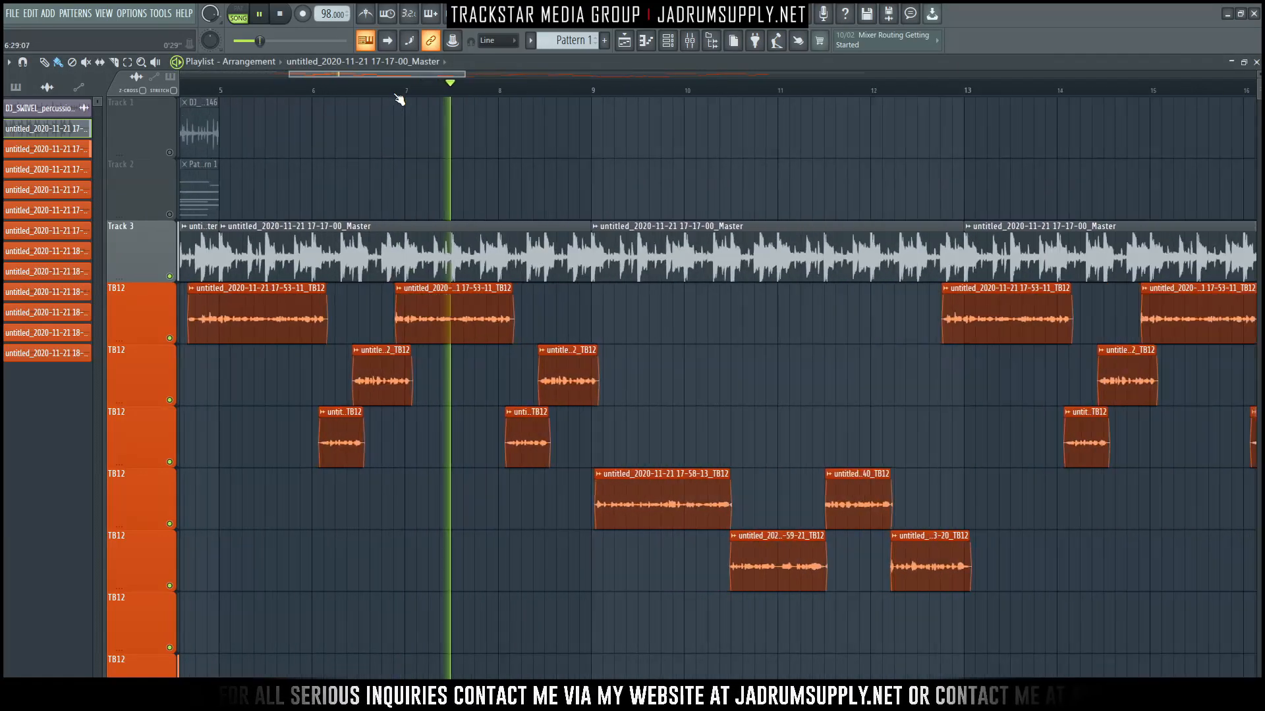
scroll(399, 100, "up", 5)
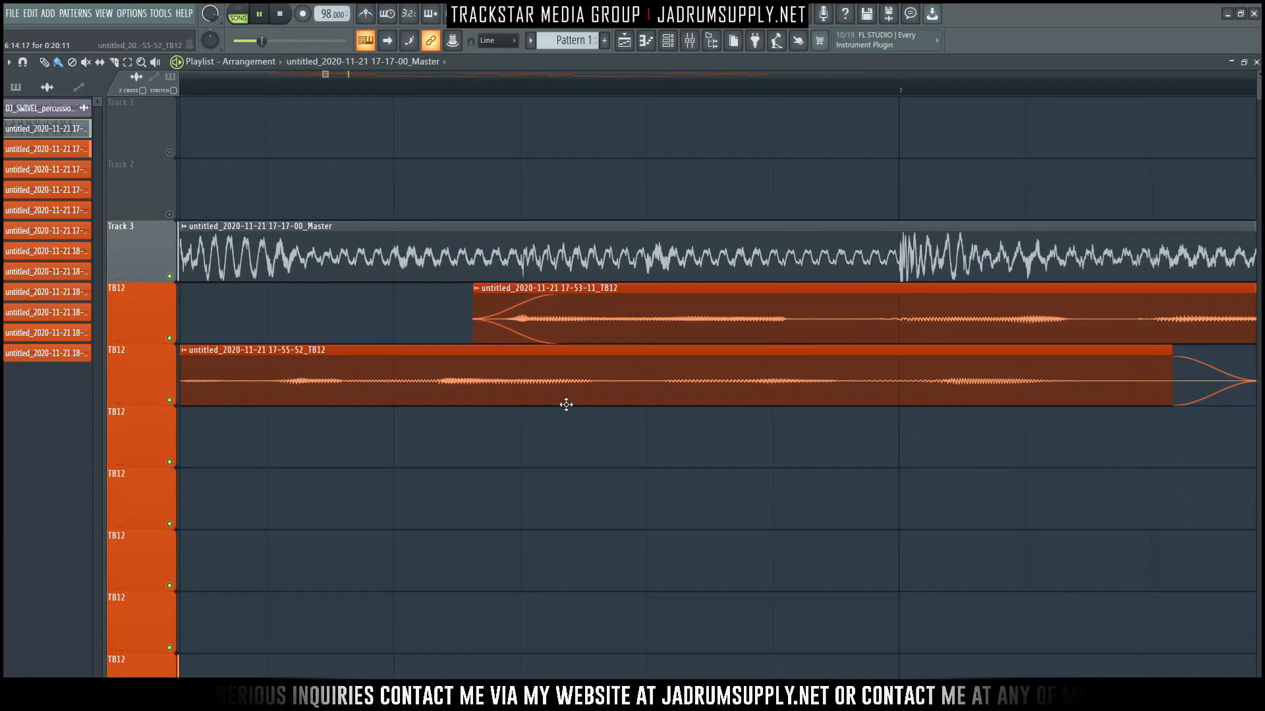
left_click_drag(474, 309, 319, 309)
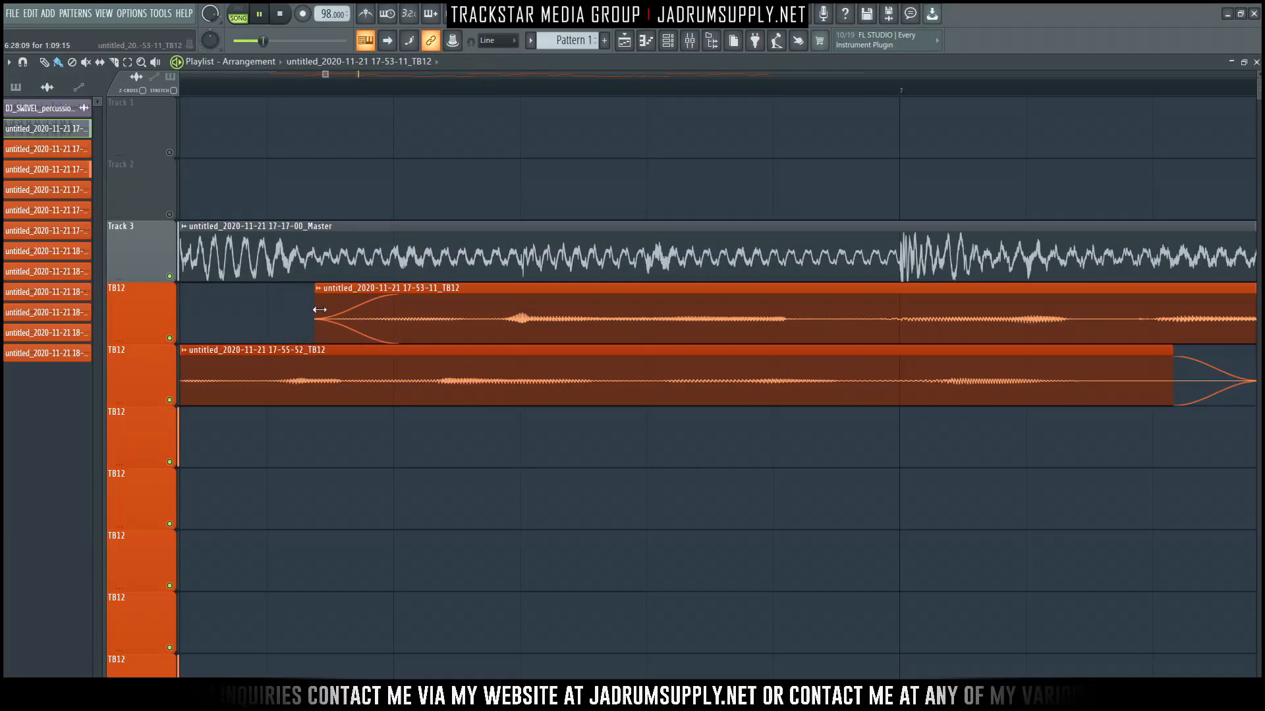
scroll(469, 93, "down", 8)
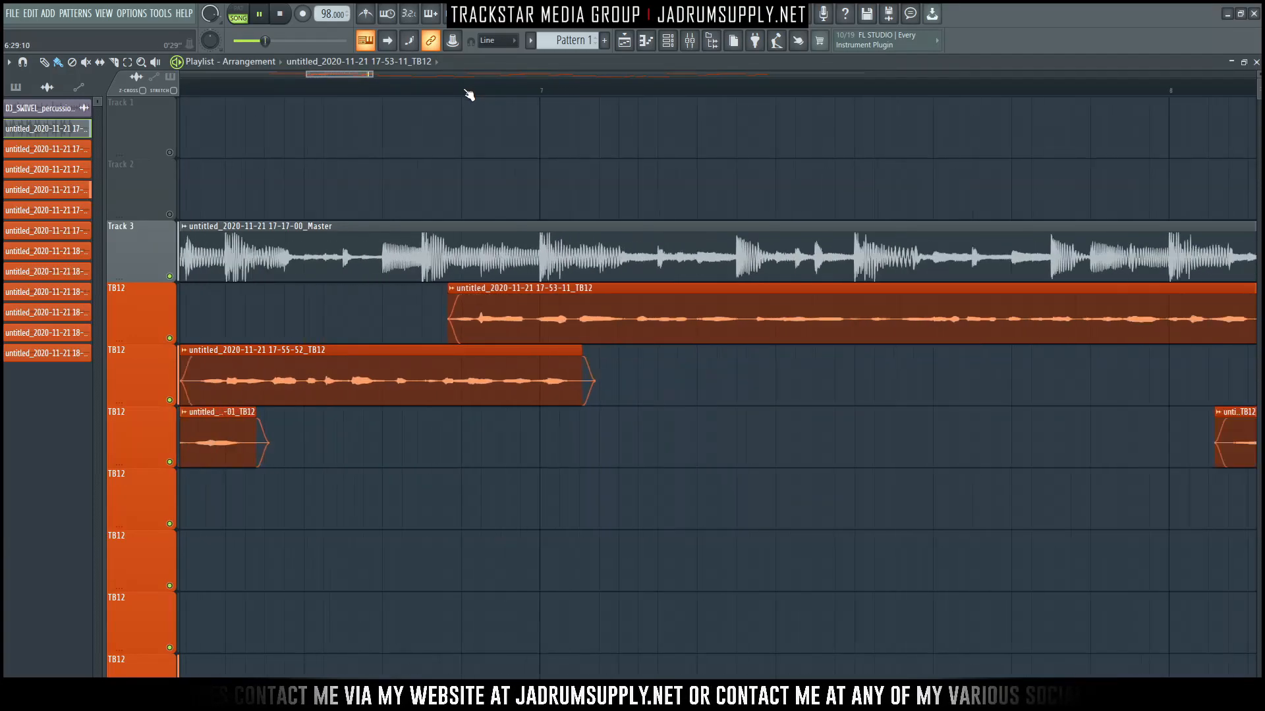
Step: Listen through the verse, check the mixer track assignment of the 18-03-20 vocal clip and replay from shortly before bar 12
scroll(470, 96, "down", 5)
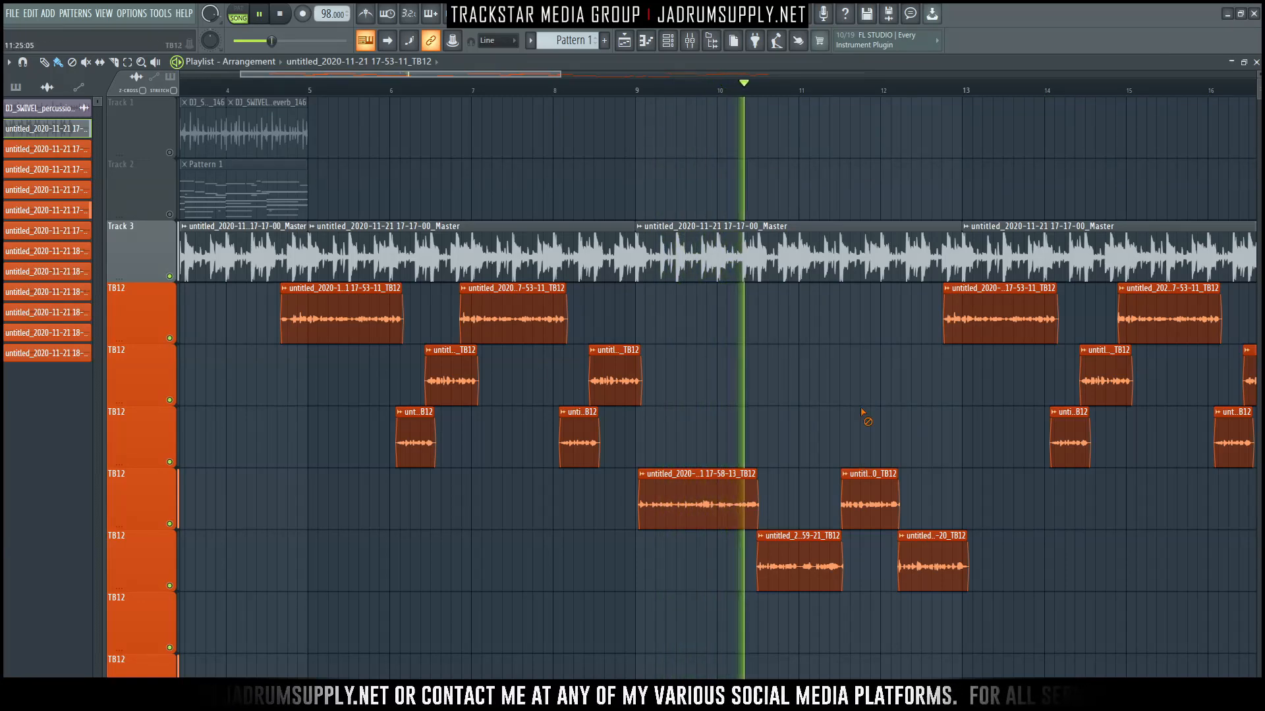
scroll(846, 414, "down", 5)
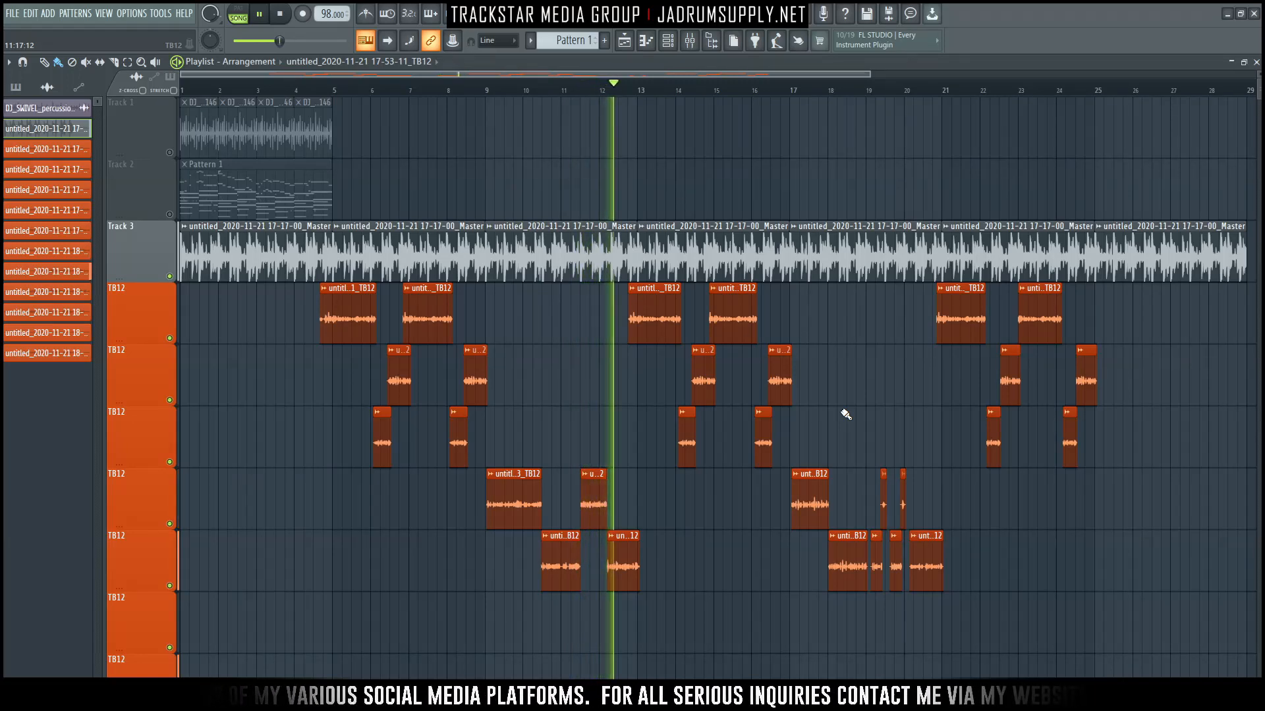
double_click(626, 557)
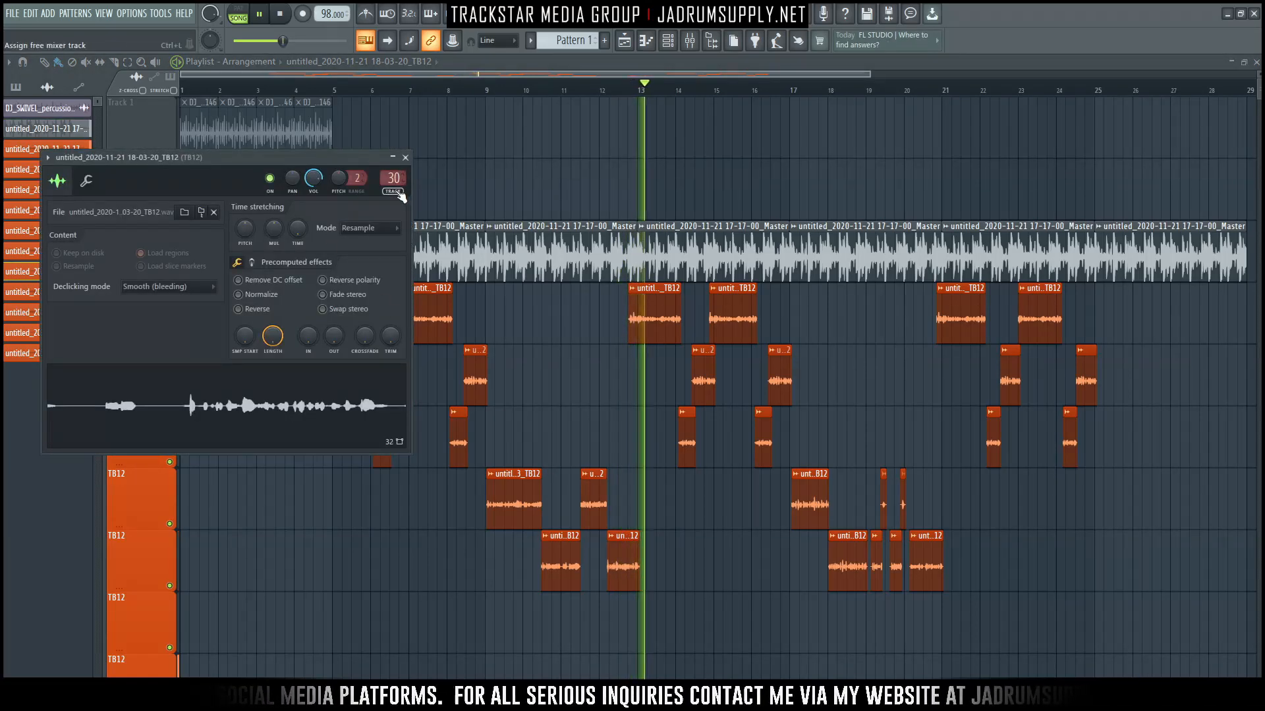
left_click(591, 92)
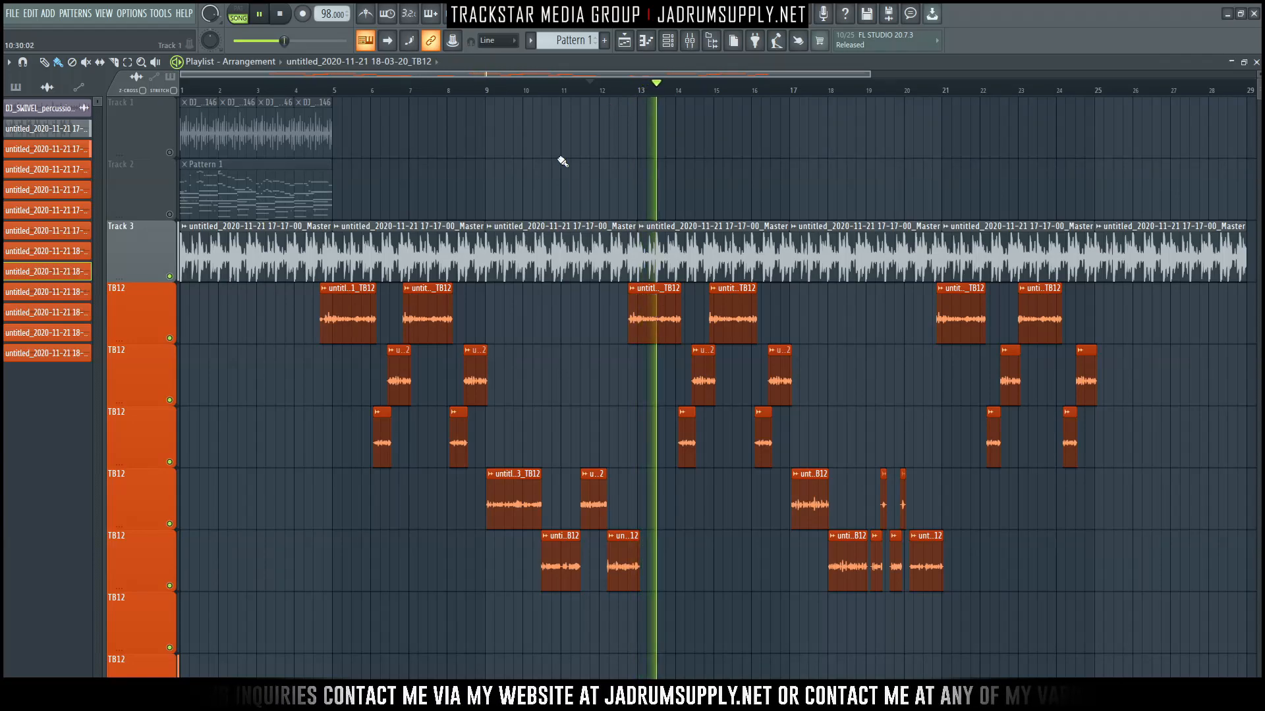
Step: Mute and unmute the first TB12 playlist track and replay the overlapping vocals leading into bar 13
scroll(617, 96, "up", 6)
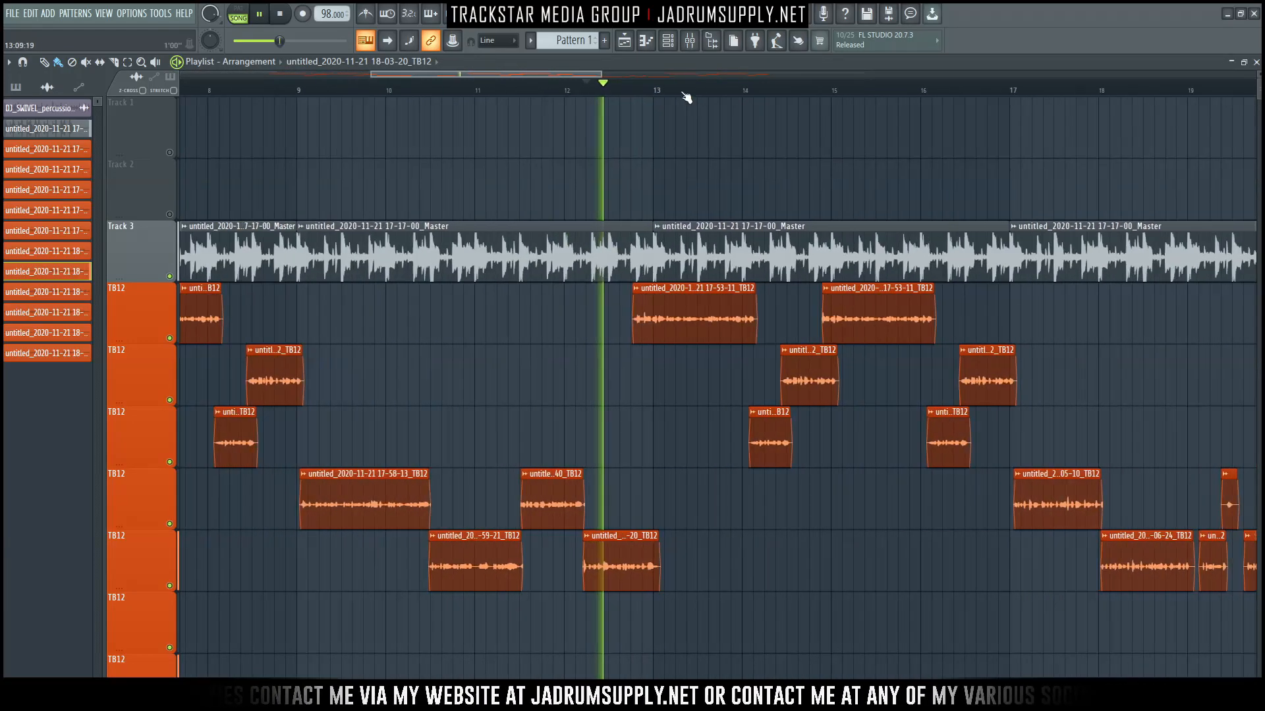
left_click(170, 339)
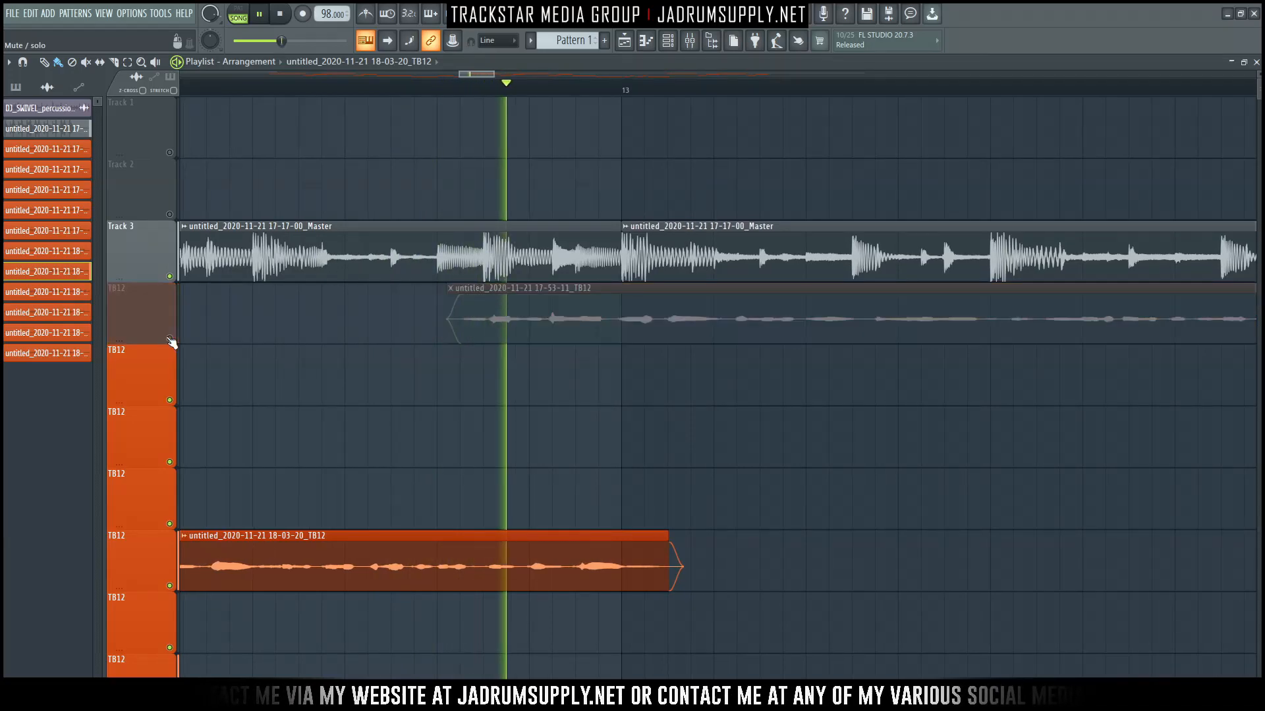
left_click(169, 338)
left_click(414, 85)
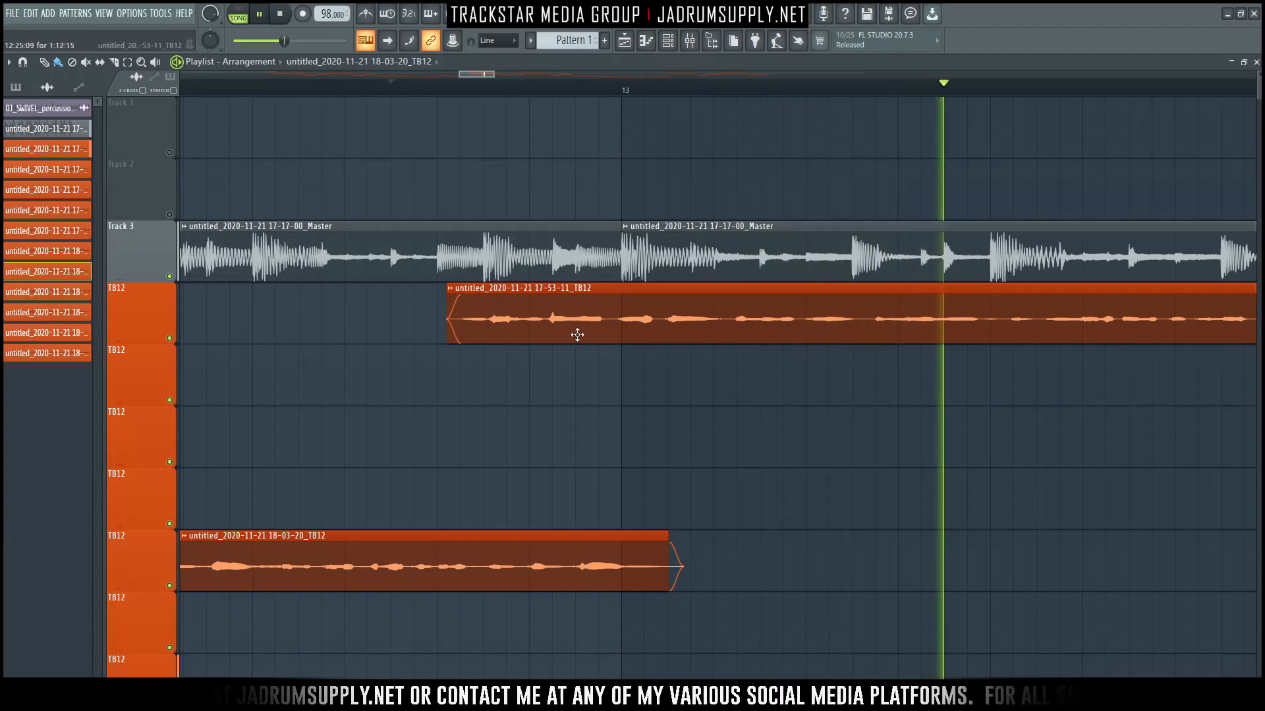
Step: Check the channel settings of the 17-53-11 vocal clip at bar 13 and listen through the rest of the arrangement
double_click(576, 333)
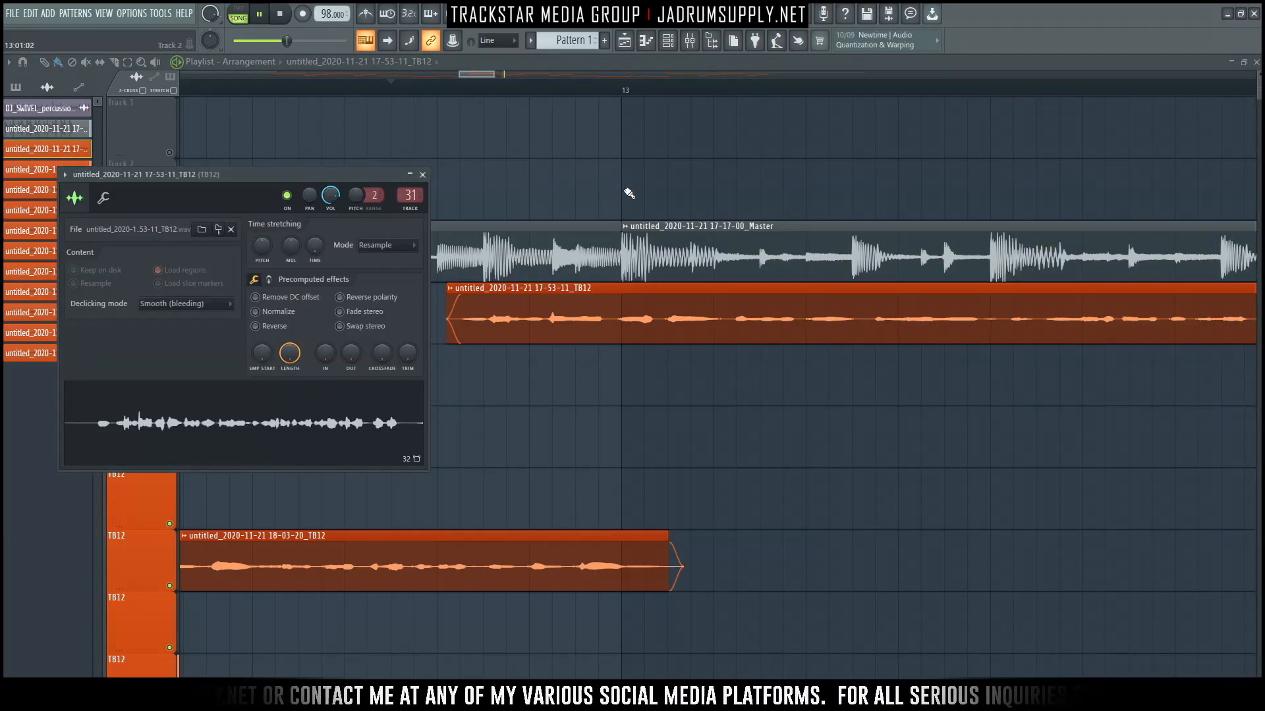
key("Escape")
scroll(734, 87, "down", 8)
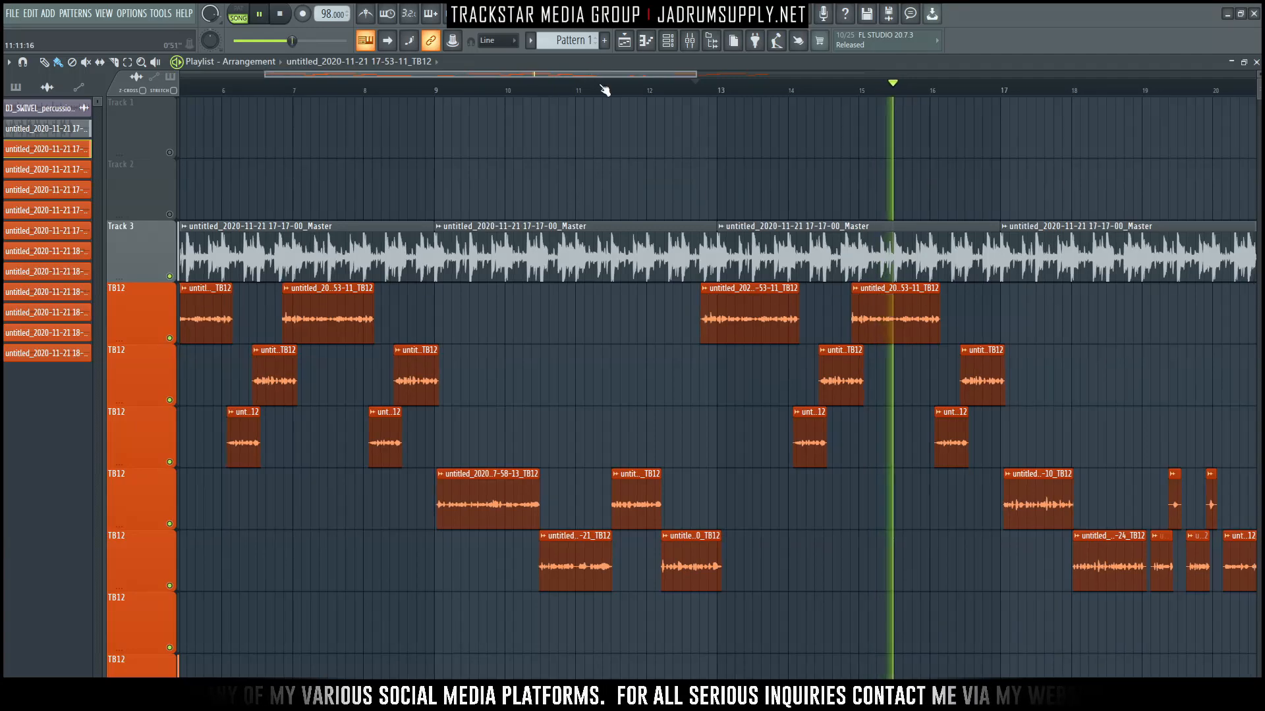
scroll(602, 91, "down", 6)
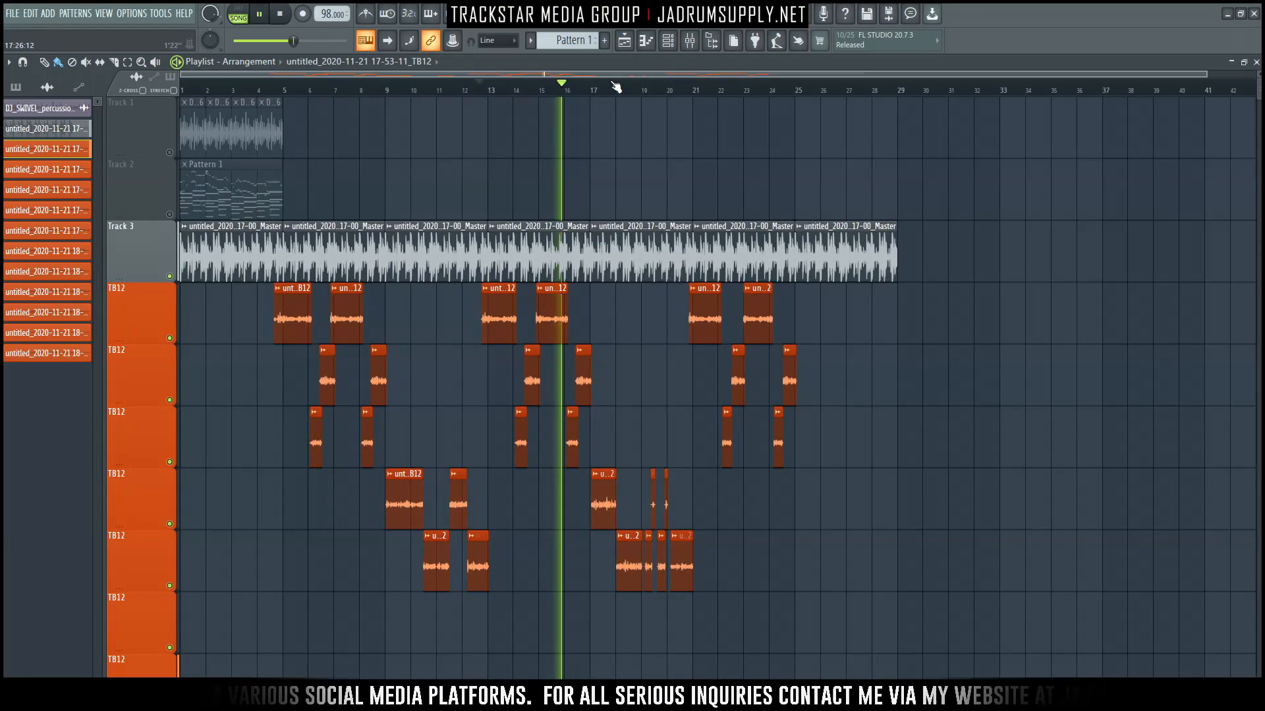
scroll(616, 88, "up", 3)
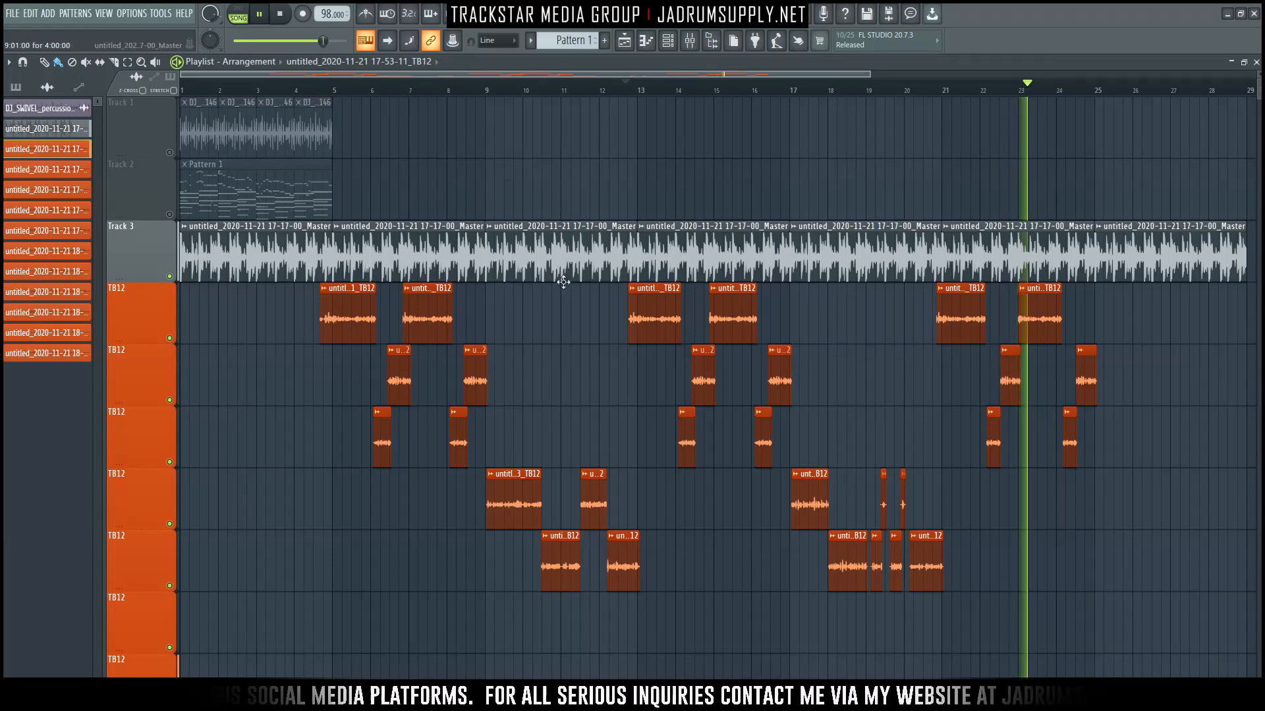
Step: Unmute TB12 mixer track 30 and return to the playlist with more of the TB12 tracks in view
left_click(690, 41)
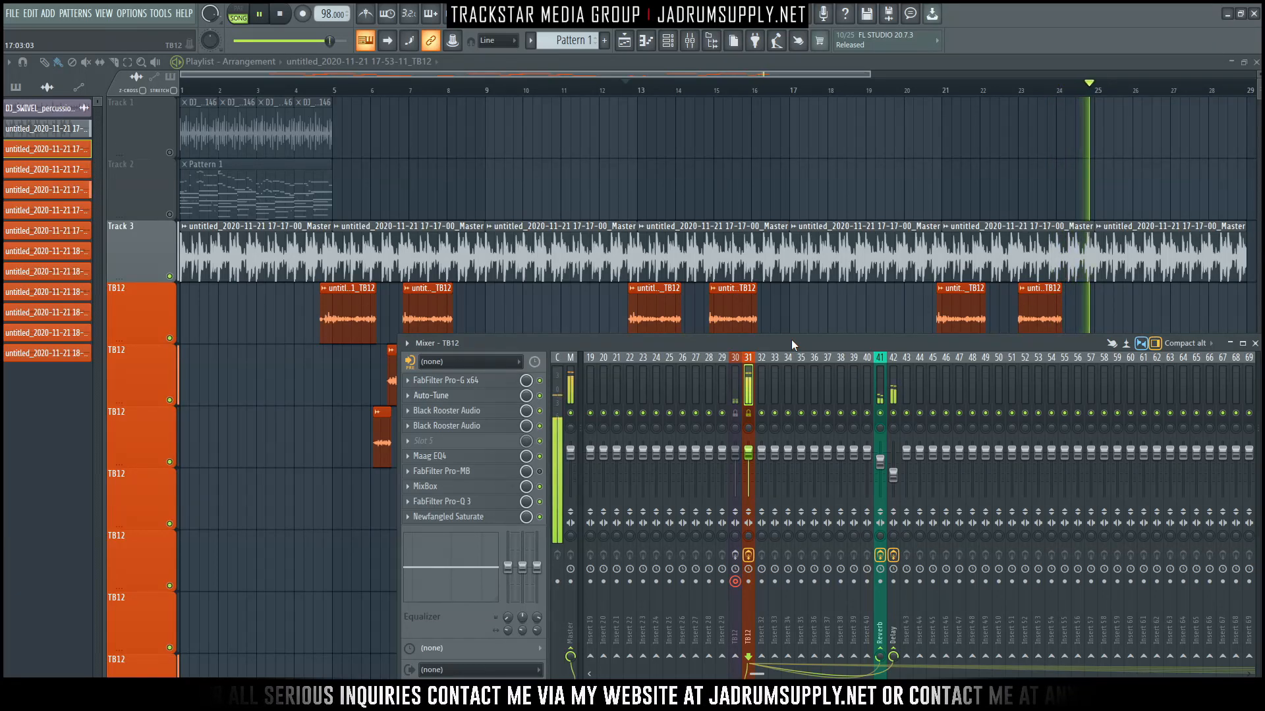
left_click(735, 413)
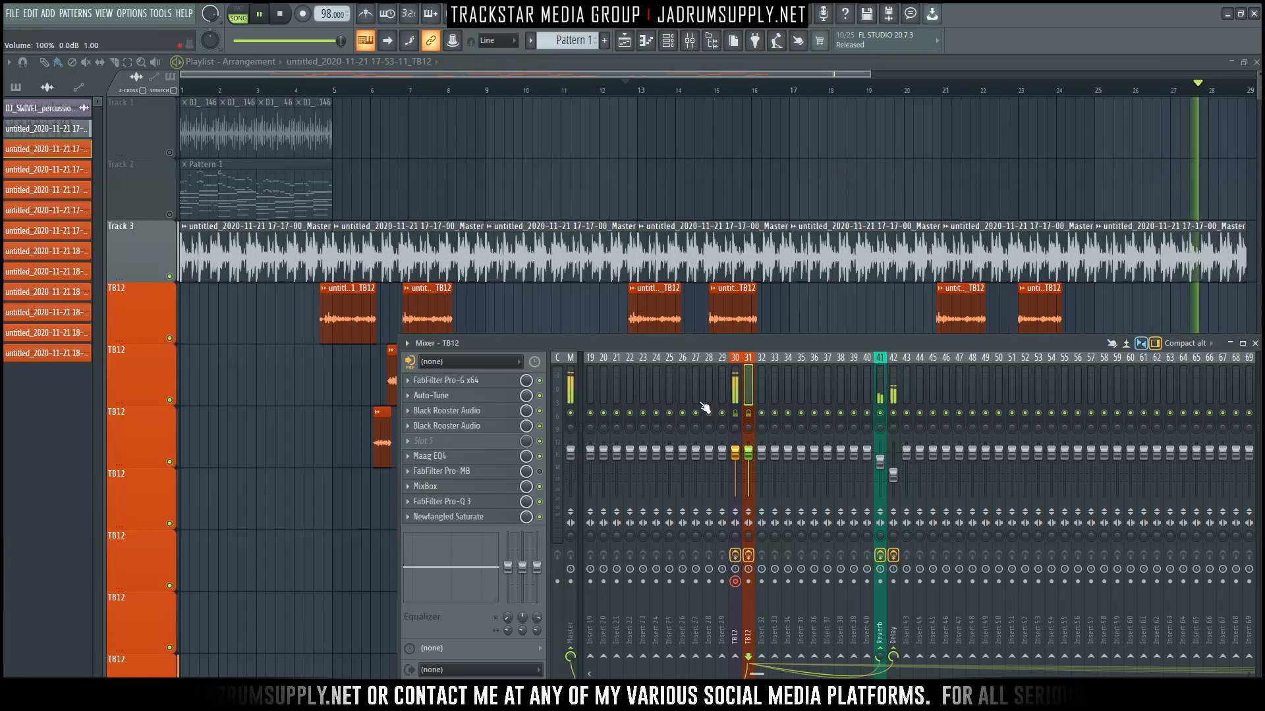
key("F9")
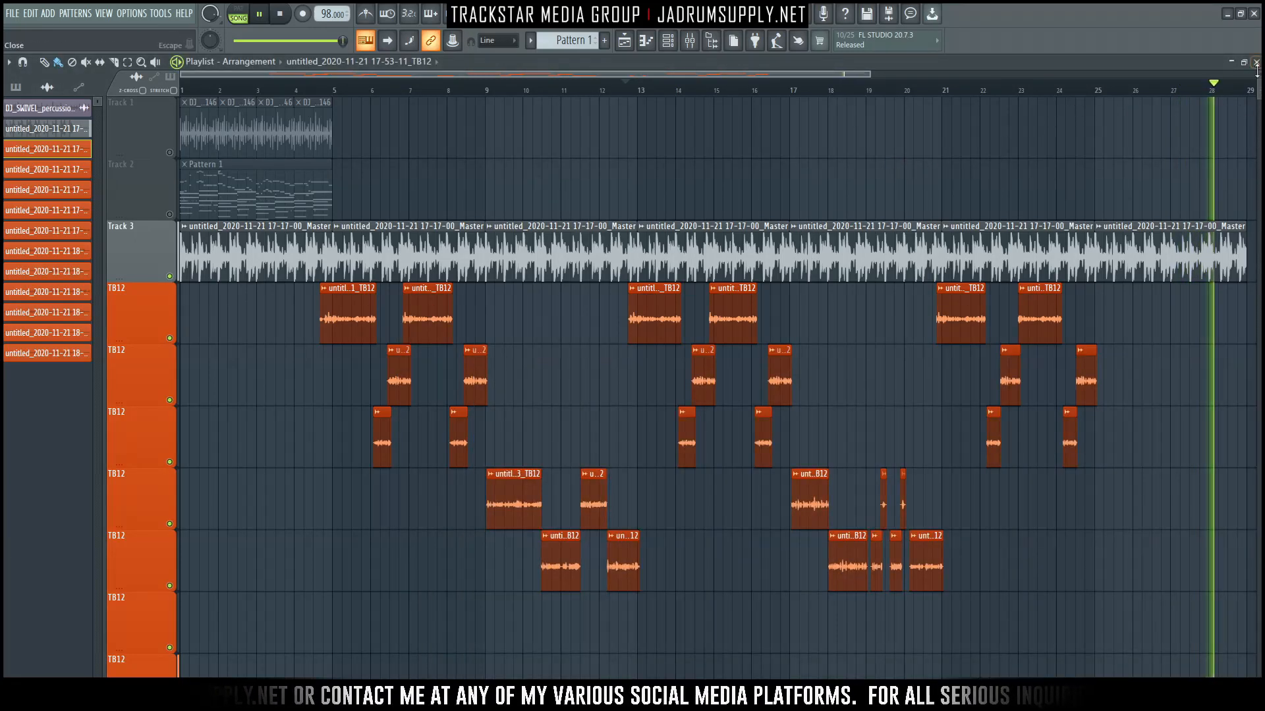
left_click_drag(1257, 74, 1257, 78)
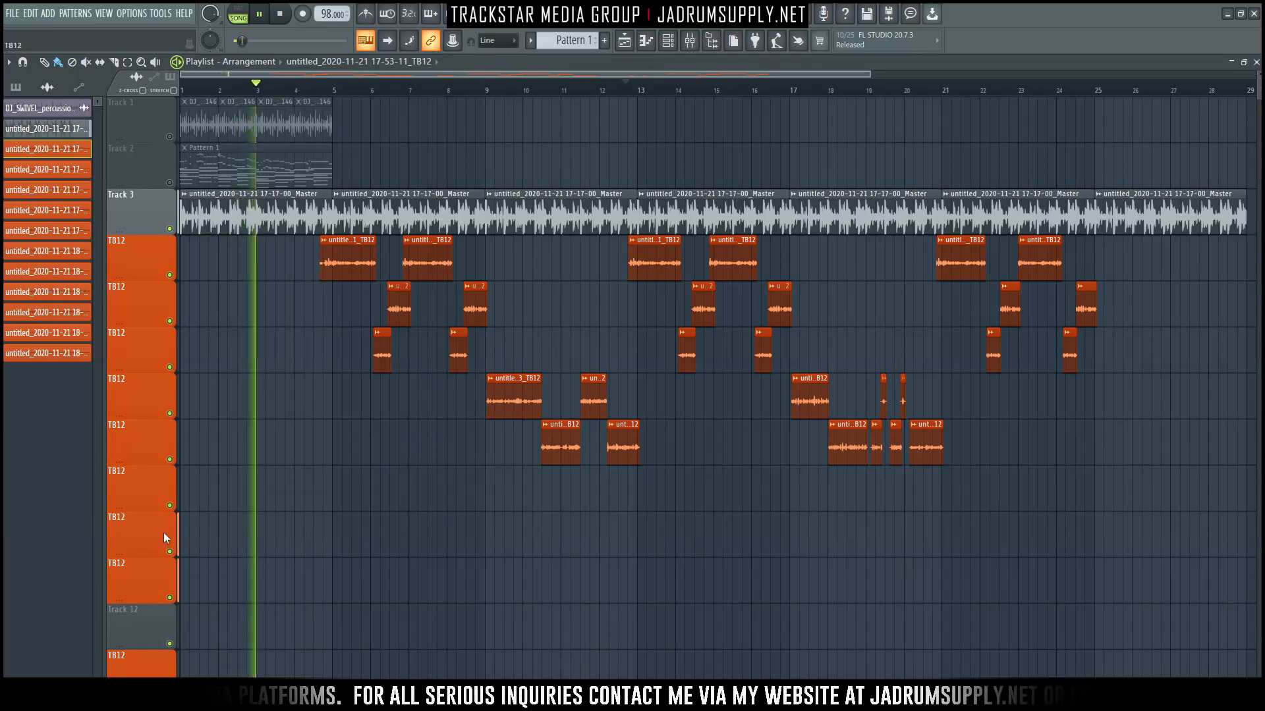
Step: Delete the four empty TB12 tracks below the vocal clips in the playlist
right_click(158, 501)
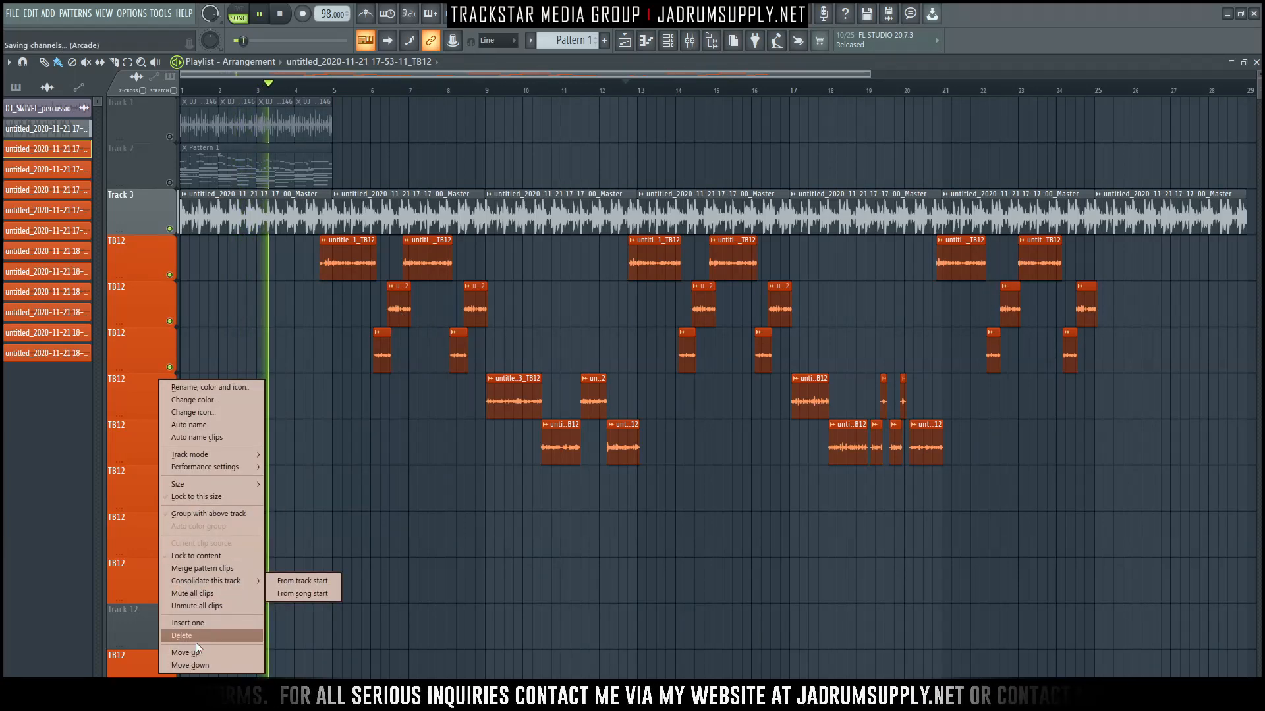
left_click(223, 638)
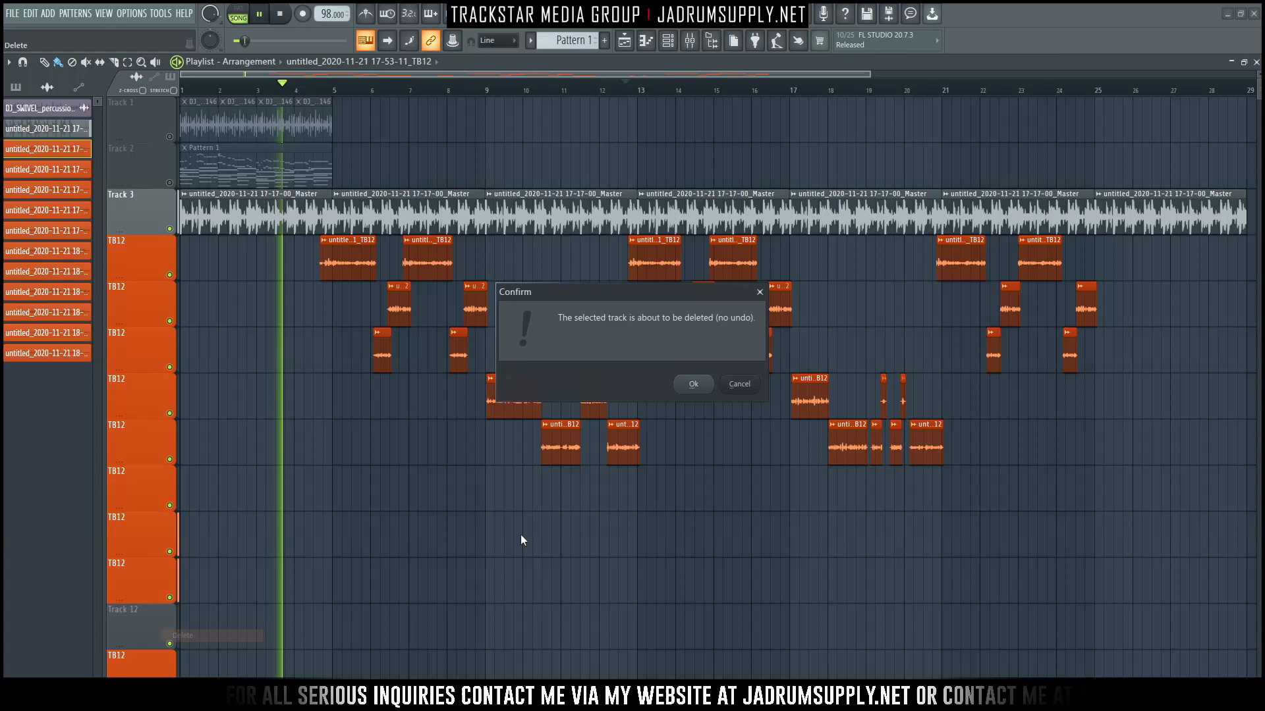
left_click(696, 376)
right_click(156, 497)
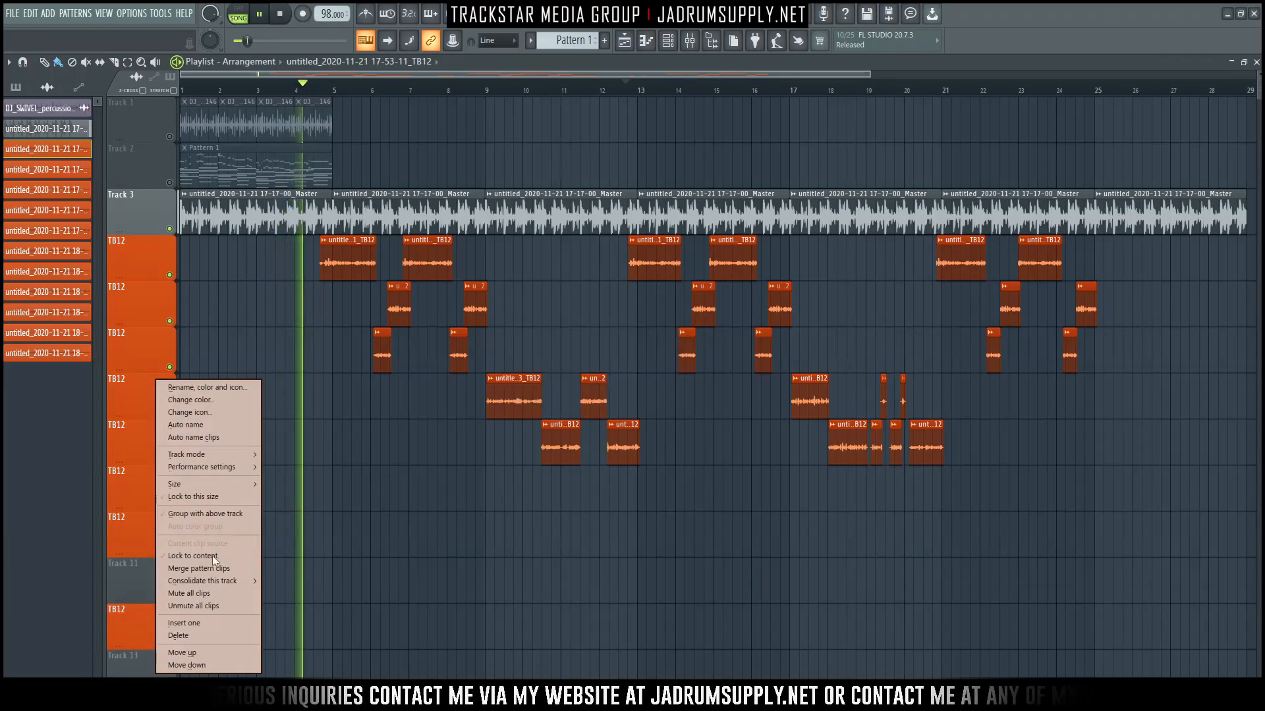
left_click(196, 636)
key("Return")
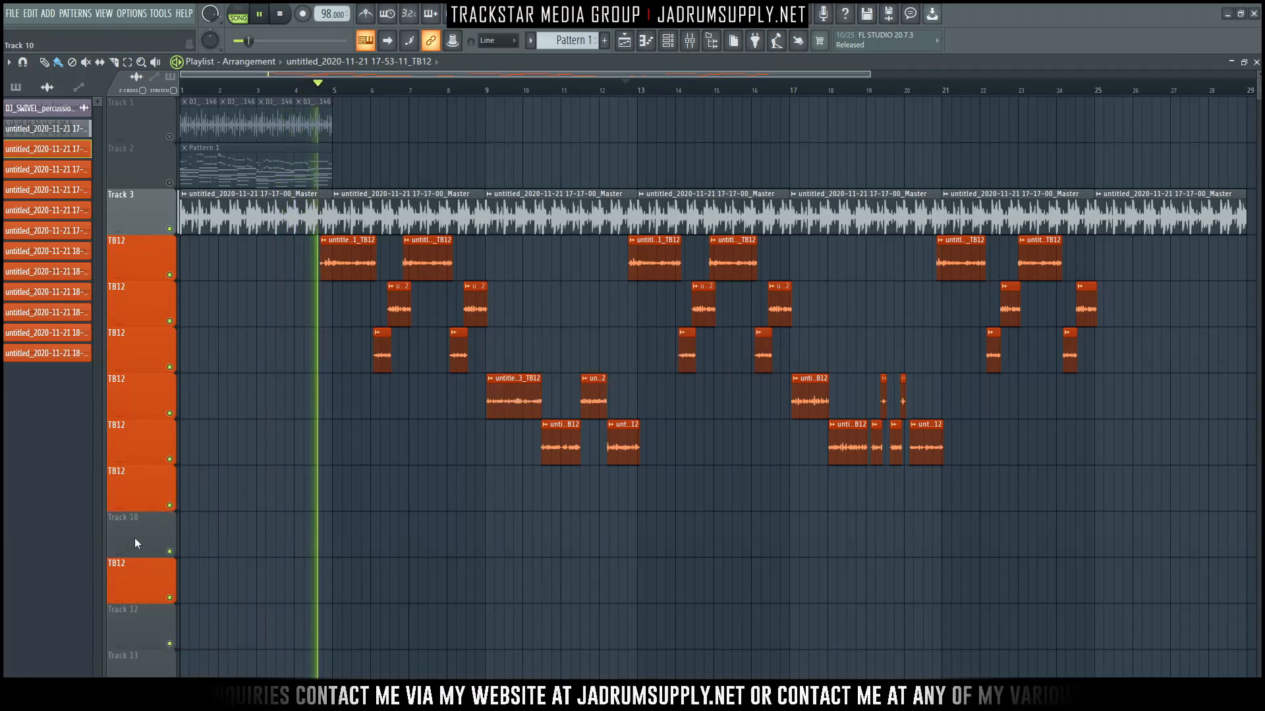
right_click(136, 499)
left_click(177, 637)
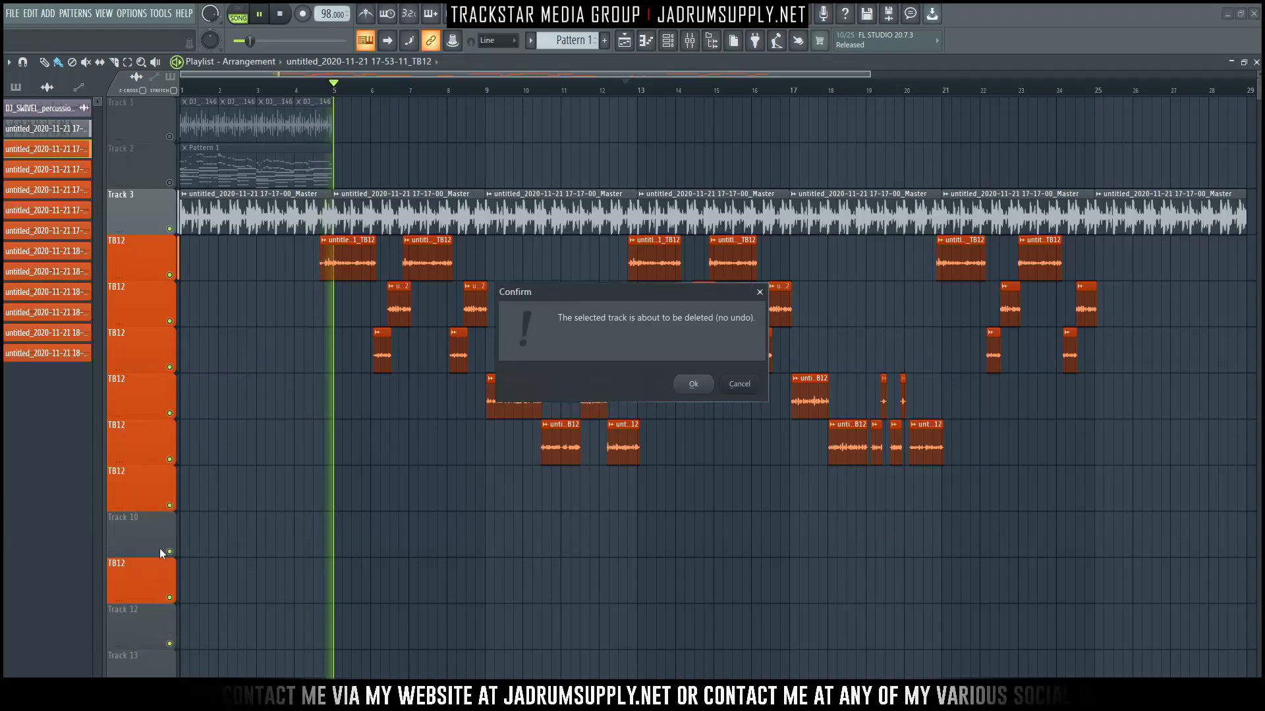
key("Return")
right_click(144, 536)
left_click(170, 635)
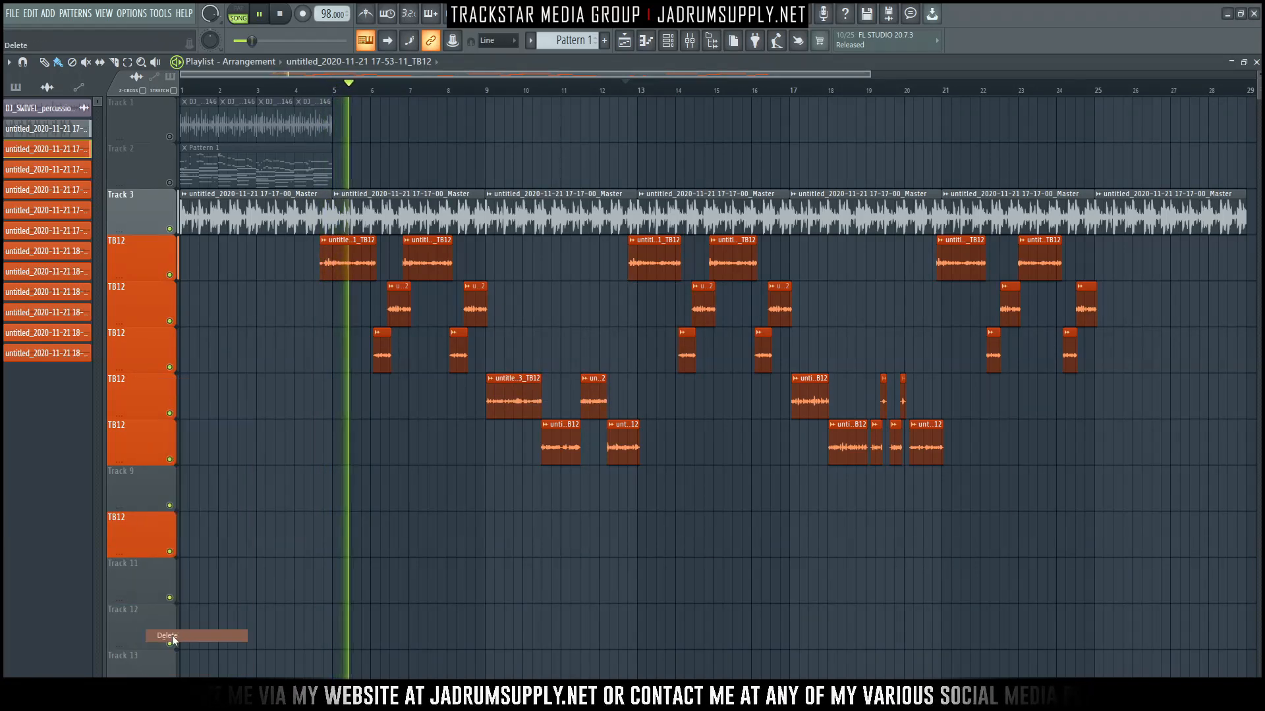
key("Return")
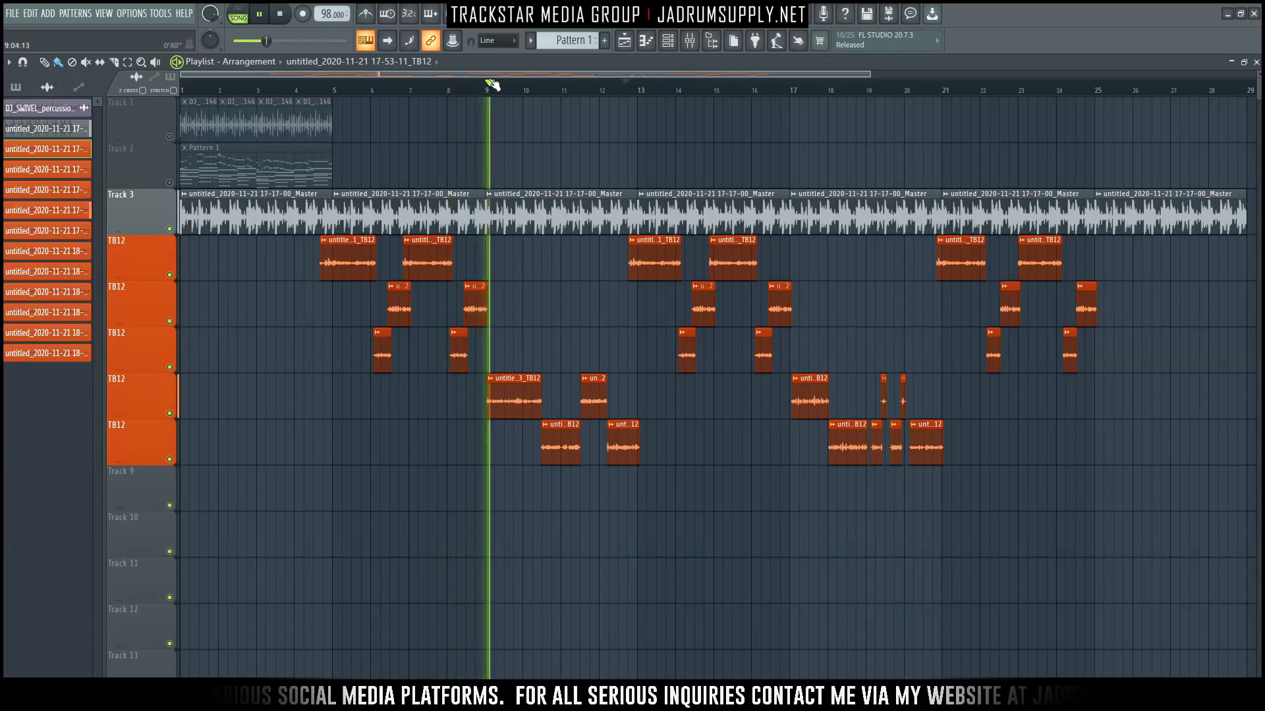
Step: Cut a short gap out of the beat on Track 3 just before bar 10
scroll(517, 89, "up", 5)
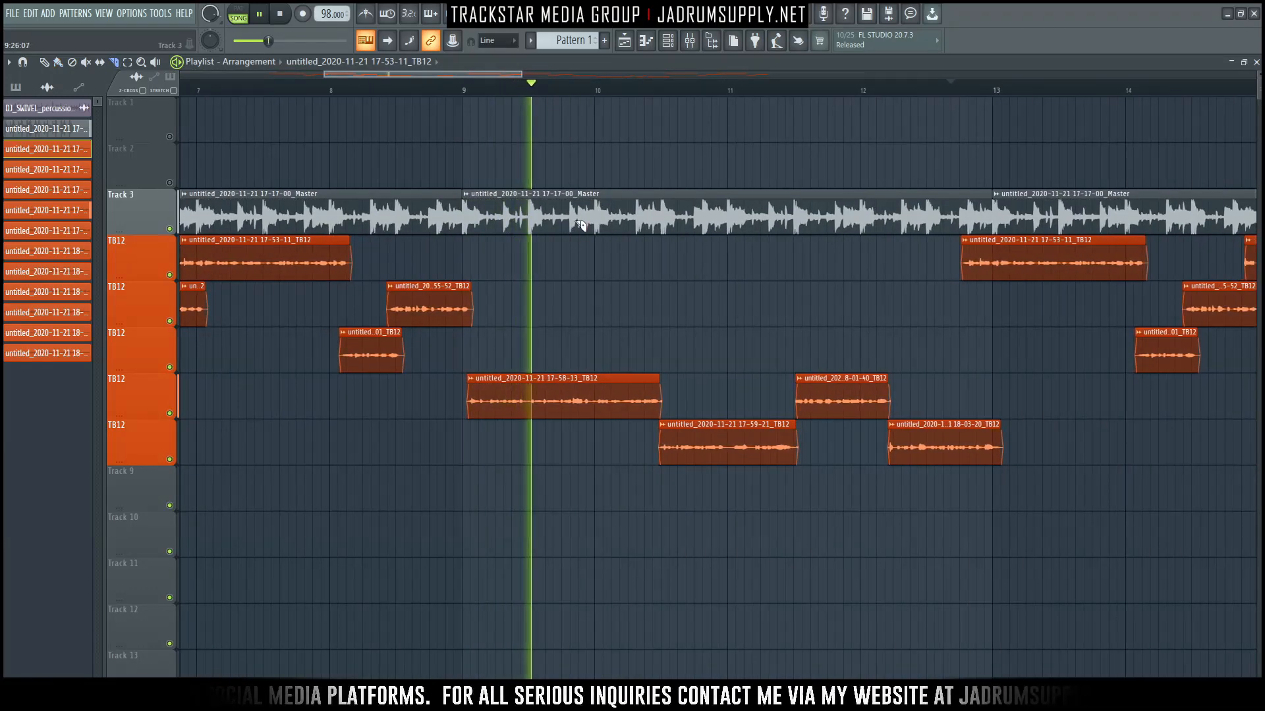
right_click(596, 219)
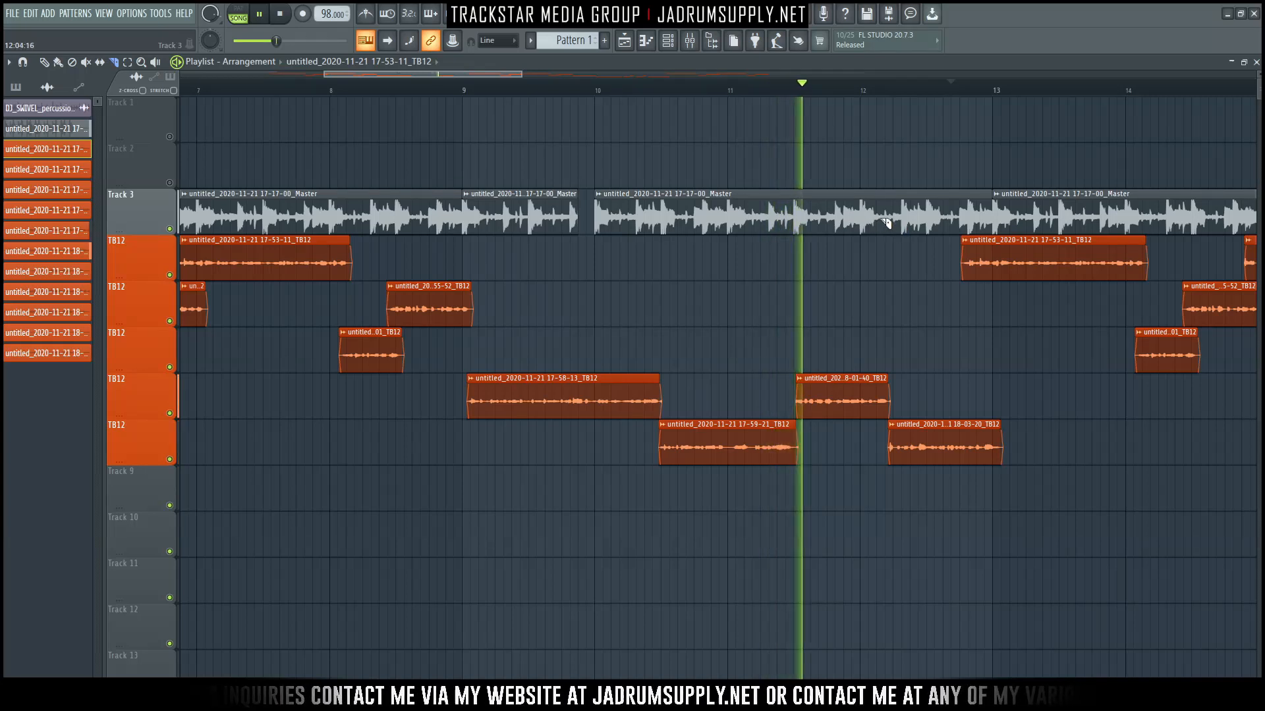
Step: Try cutting the beat out of Track 3 from mid bar 12 up to bar 13, and undo the removal
left_click_drag(927, 210, 927, 224)
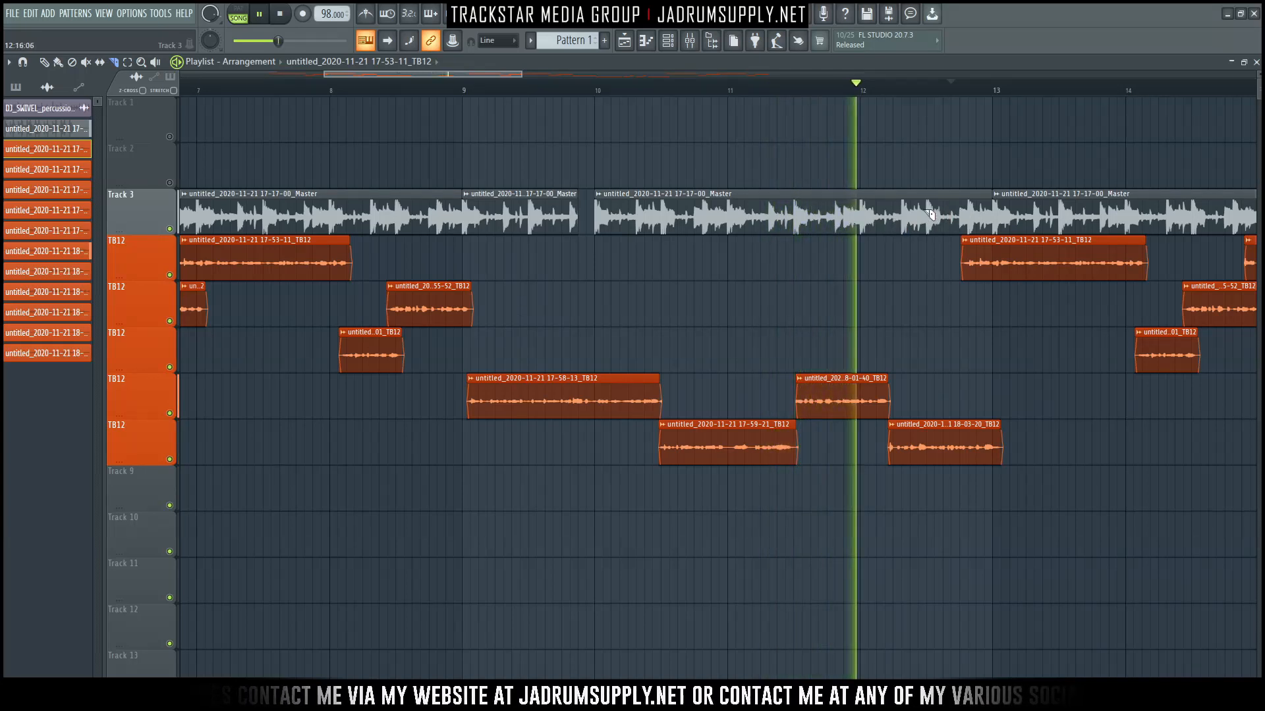
right_click(967, 214)
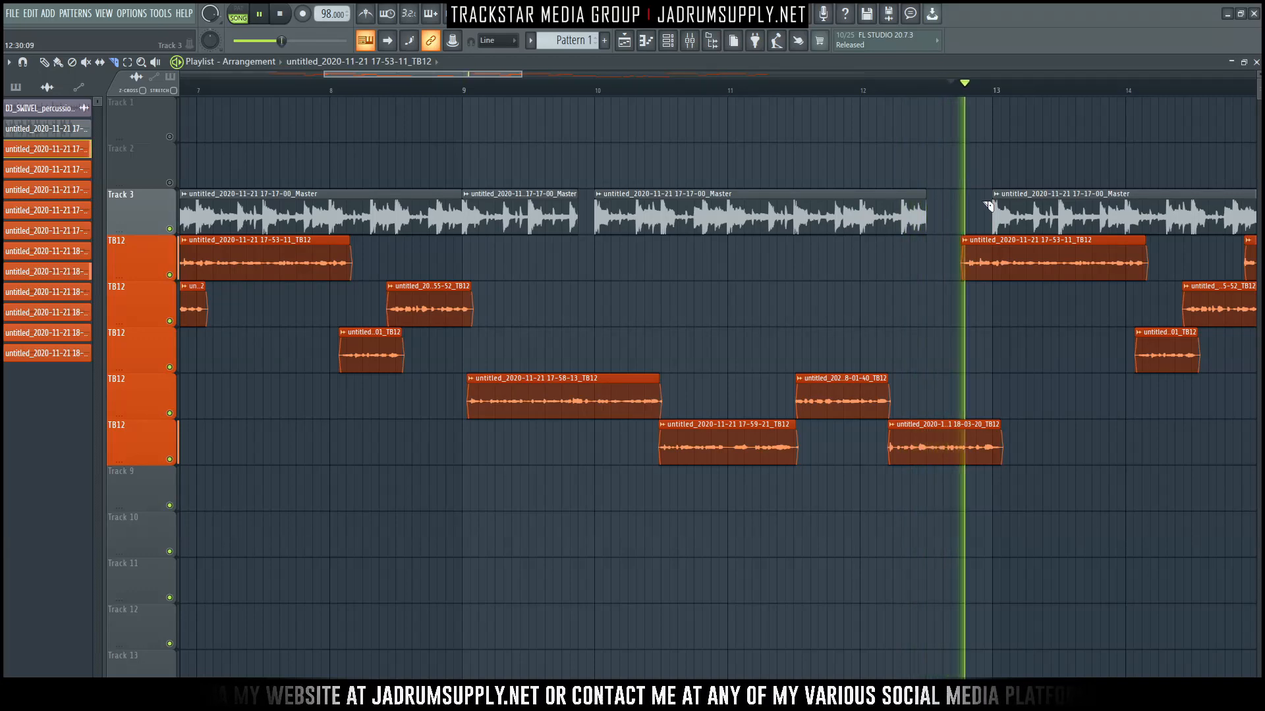
key("ctrl+z")
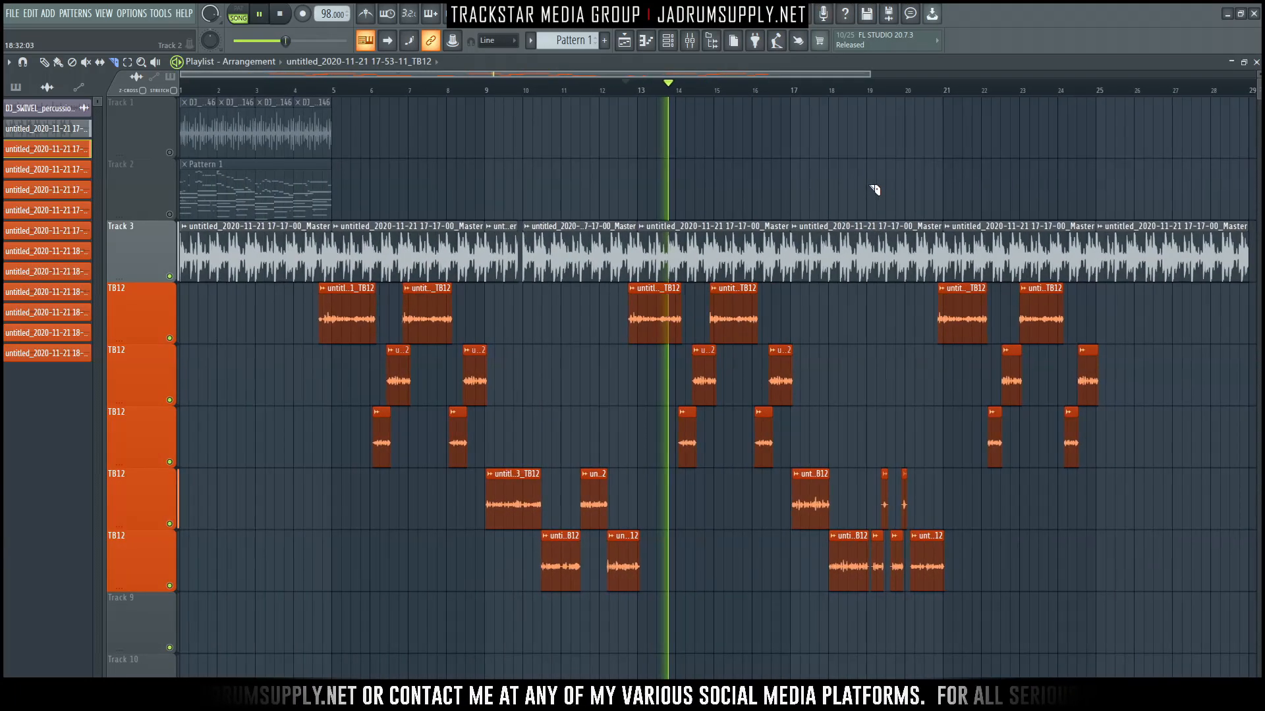
Step: Stop playback and replay the arrangement from shortly before the first vocal clip
key("space")
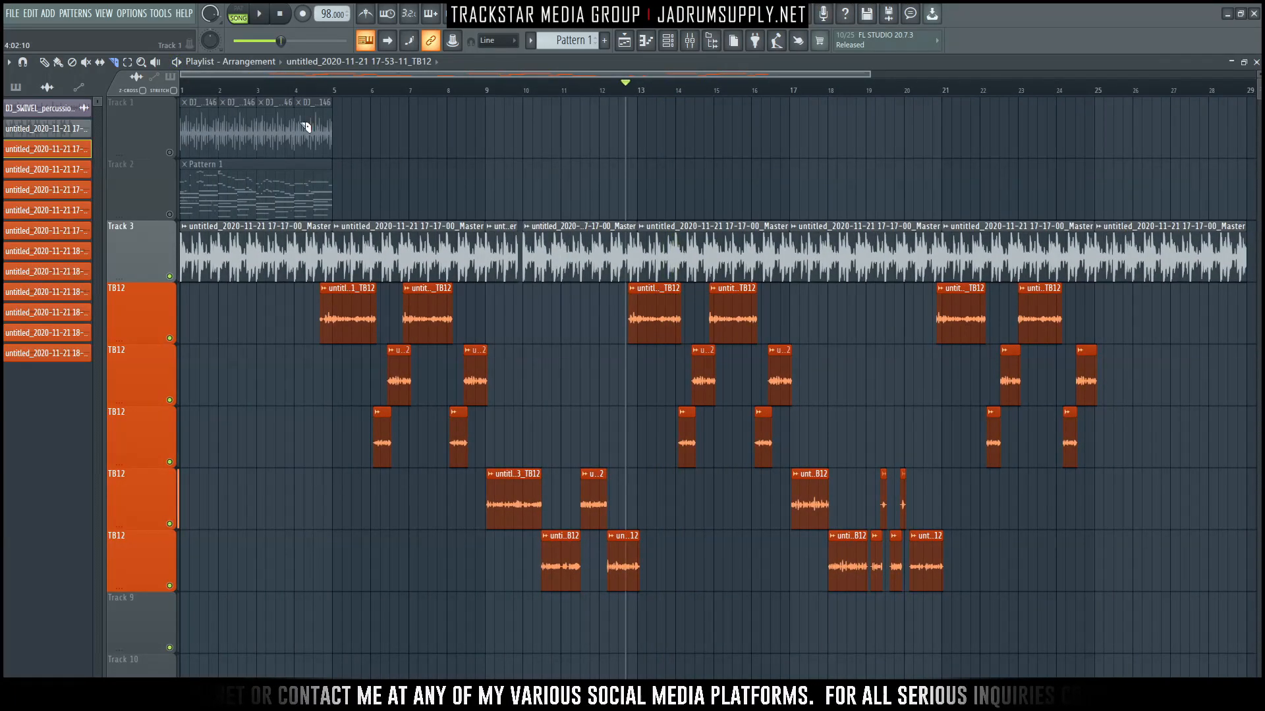
key("space")
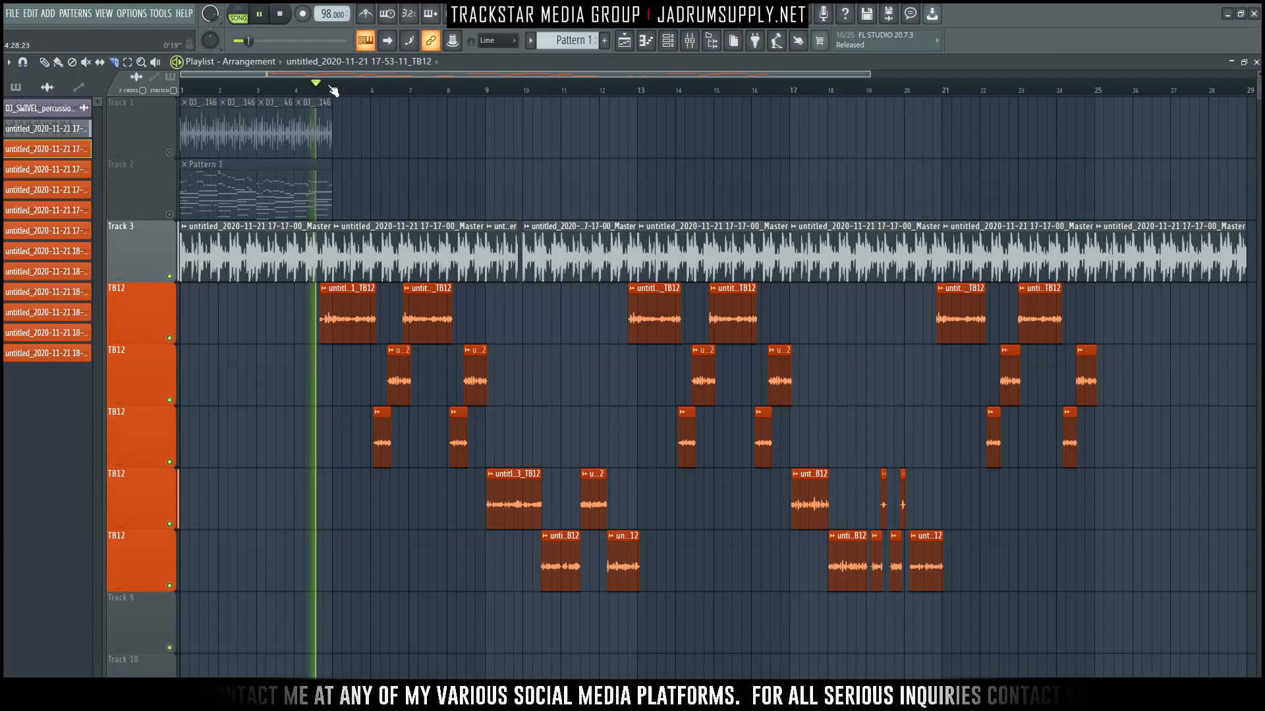